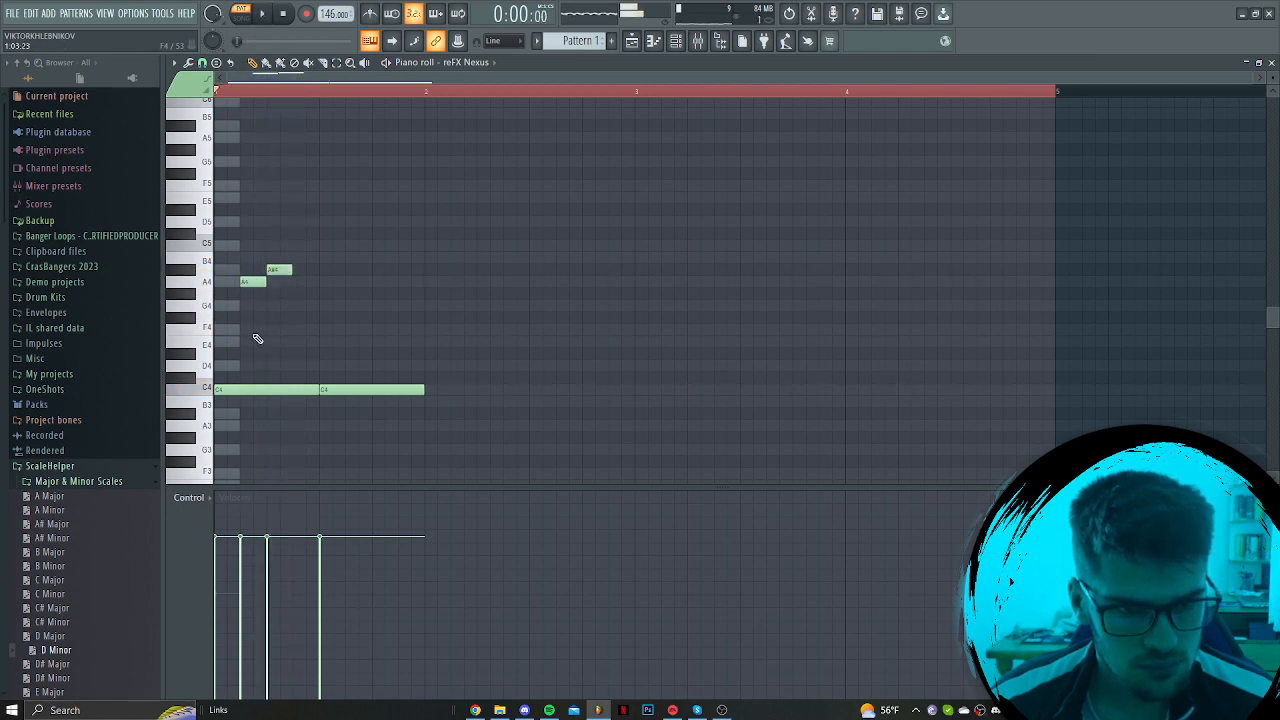
# Move the two long root notes up to D4 and the second short note to D5
pyautogui.moveTo(246, 335); pyautogui.dragTo(442, 432)
pyautogui.press('space')
pyautogui.click(432, 287)
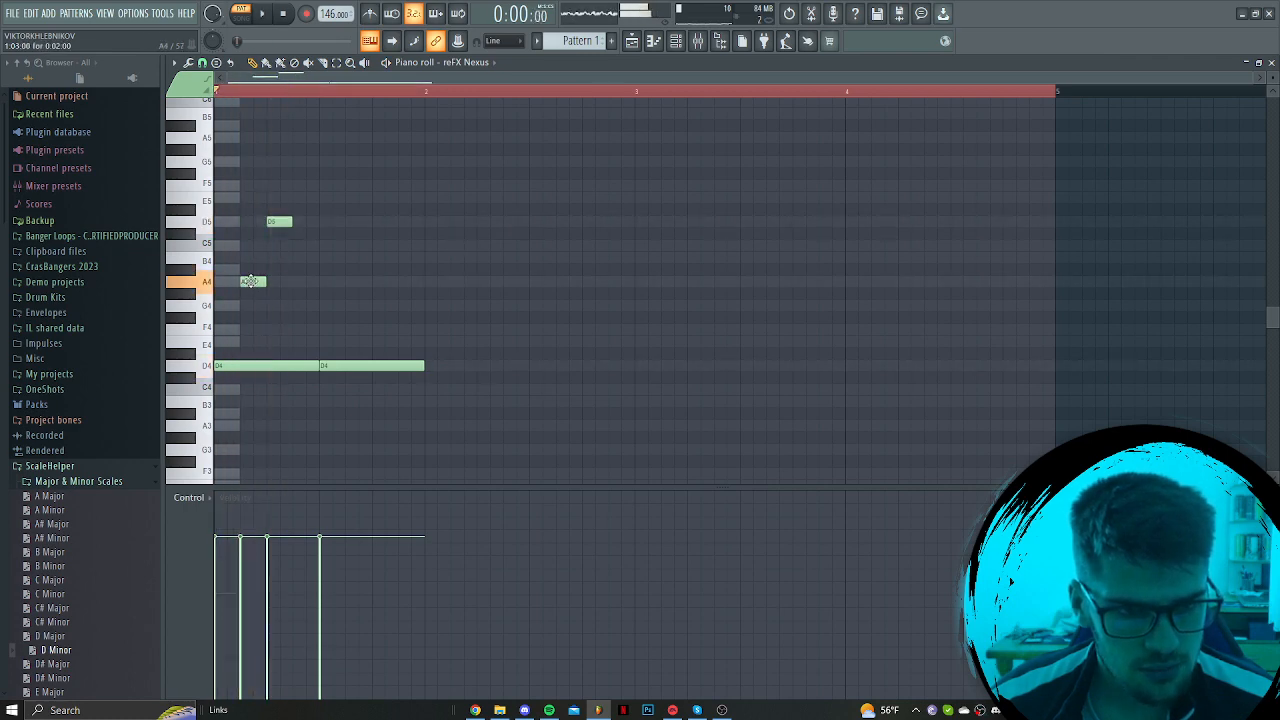
# Move the first short note down to F4 and the second short note up to E5
pyautogui.rightClick(249, 270)
pyautogui.press('space')
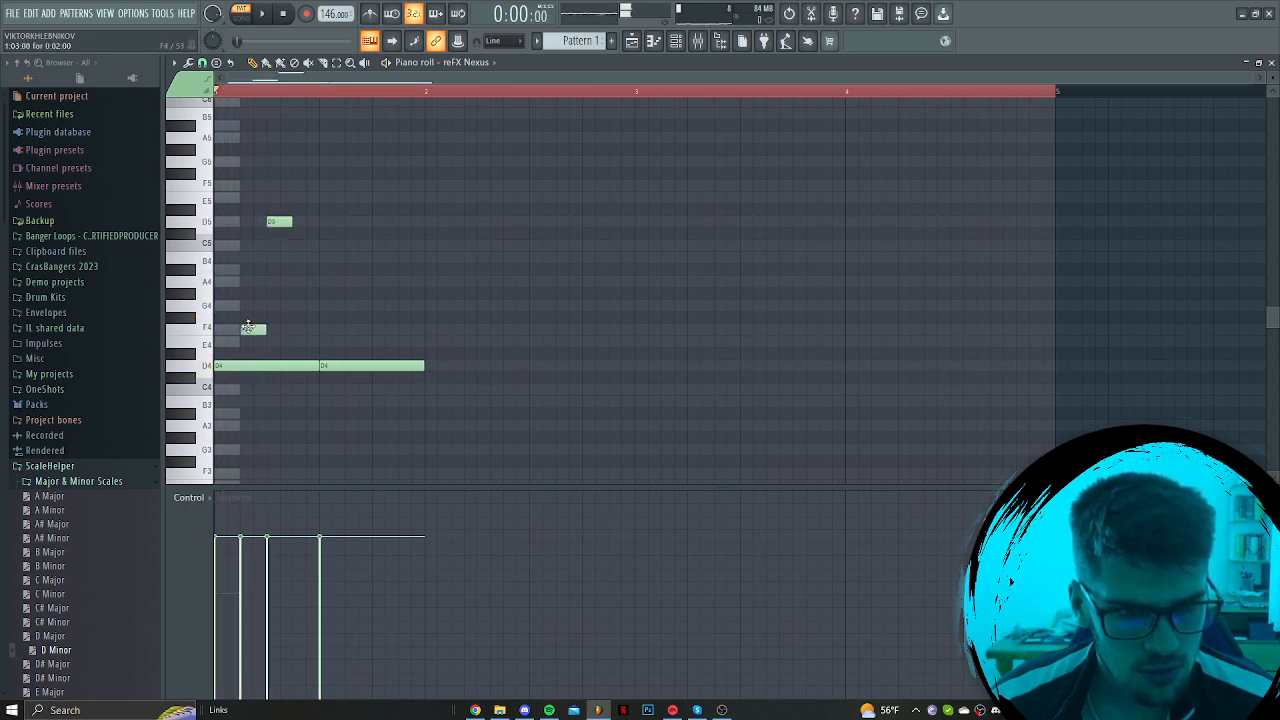
pyautogui.press('space')
pyautogui.click(280, 198)
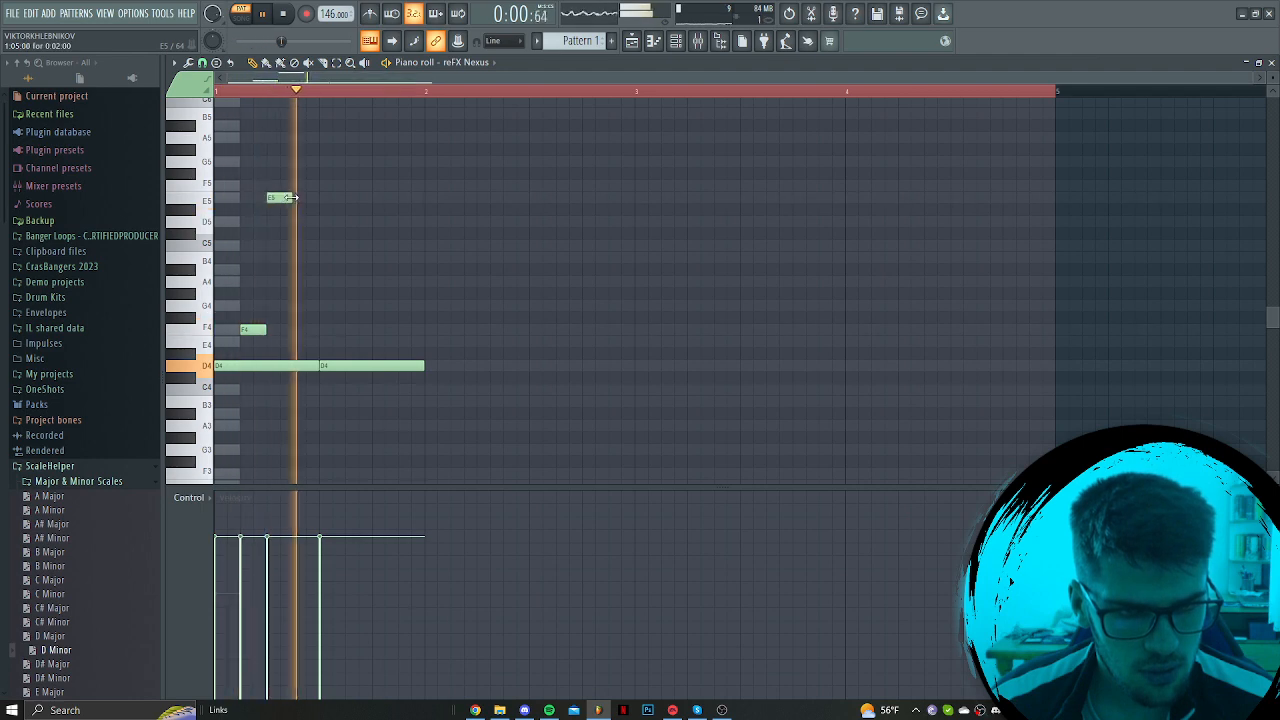
# Try G5, A5 and D#5 as the pitch of a short note following the E5 note
pyautogui.click(296, 162)
pyautogui.press('space')
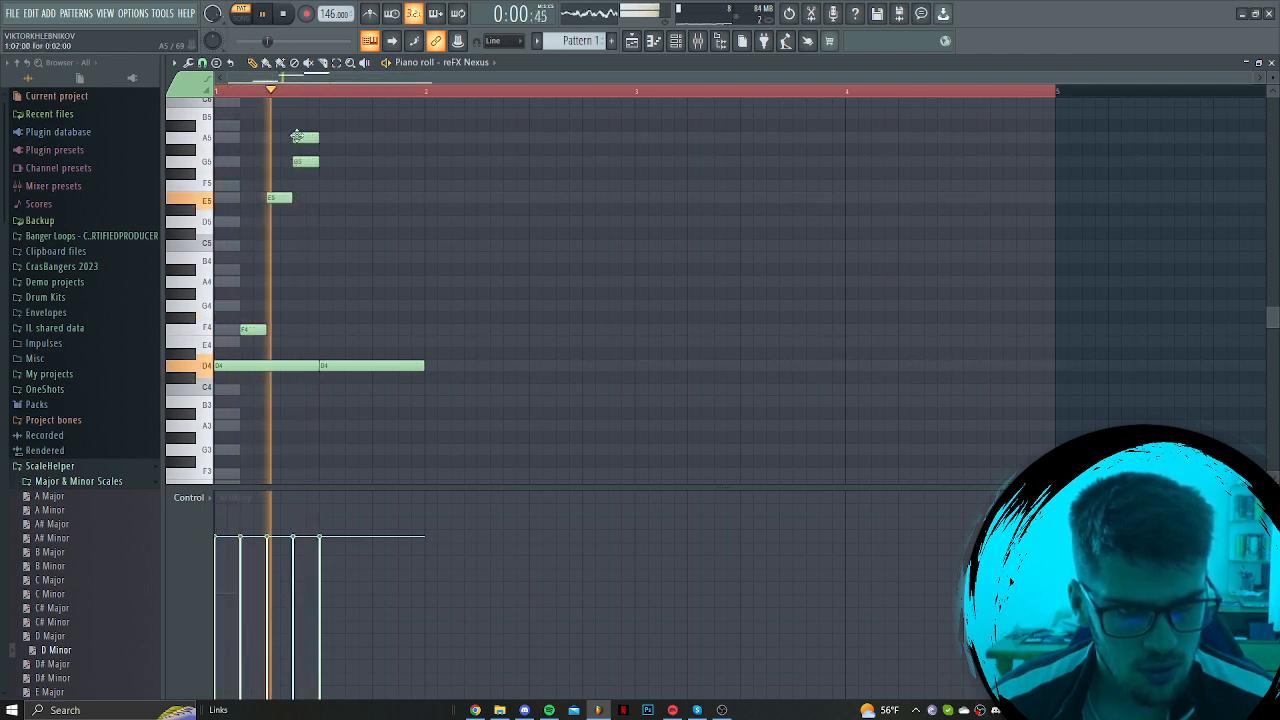
pyautogui.rightClick(305, 162)
pyautogui.press('space')
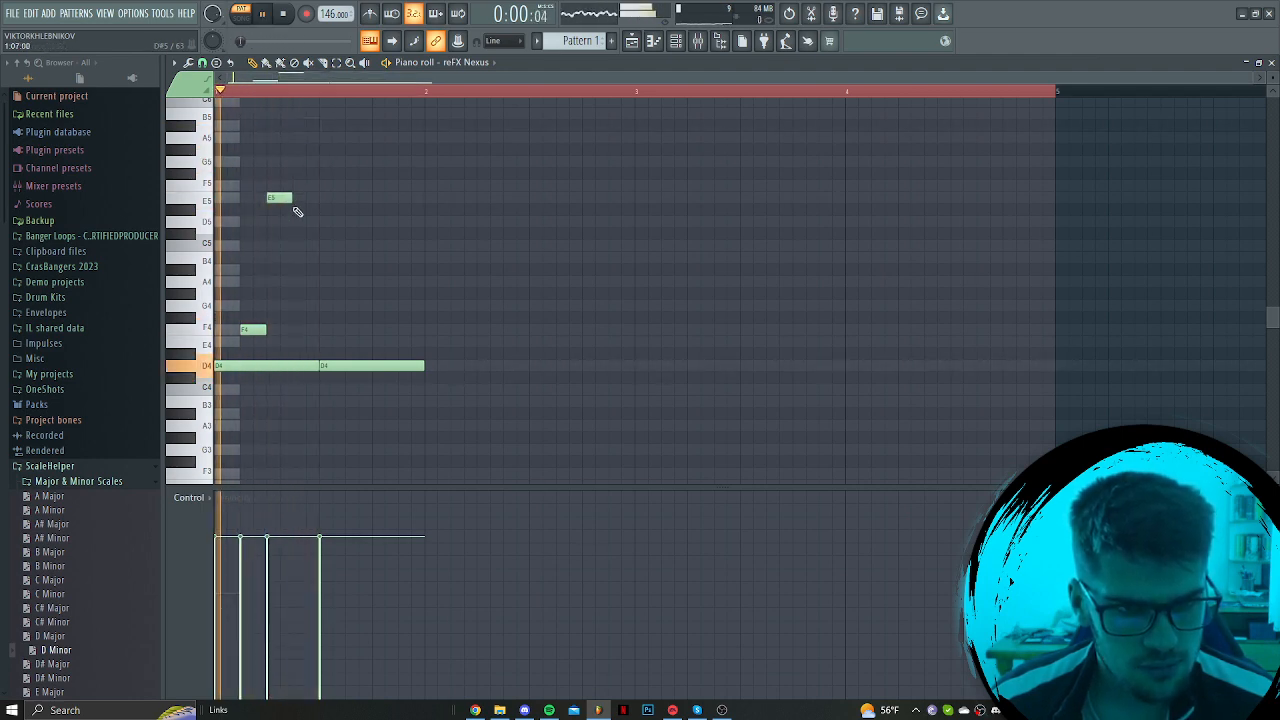
pyautogui.click(300, 210)
pyautogui.rightClick(300, 210)
pyautogui.press('space')
pyautogui.press('space')
# Add a short F5 note after the E5 note and duplicate the three short notes into the second half of bar 1
pyautogui.click(303, 186)
pyautogui.rightClick(303, 186)
pyautogui.press('space')
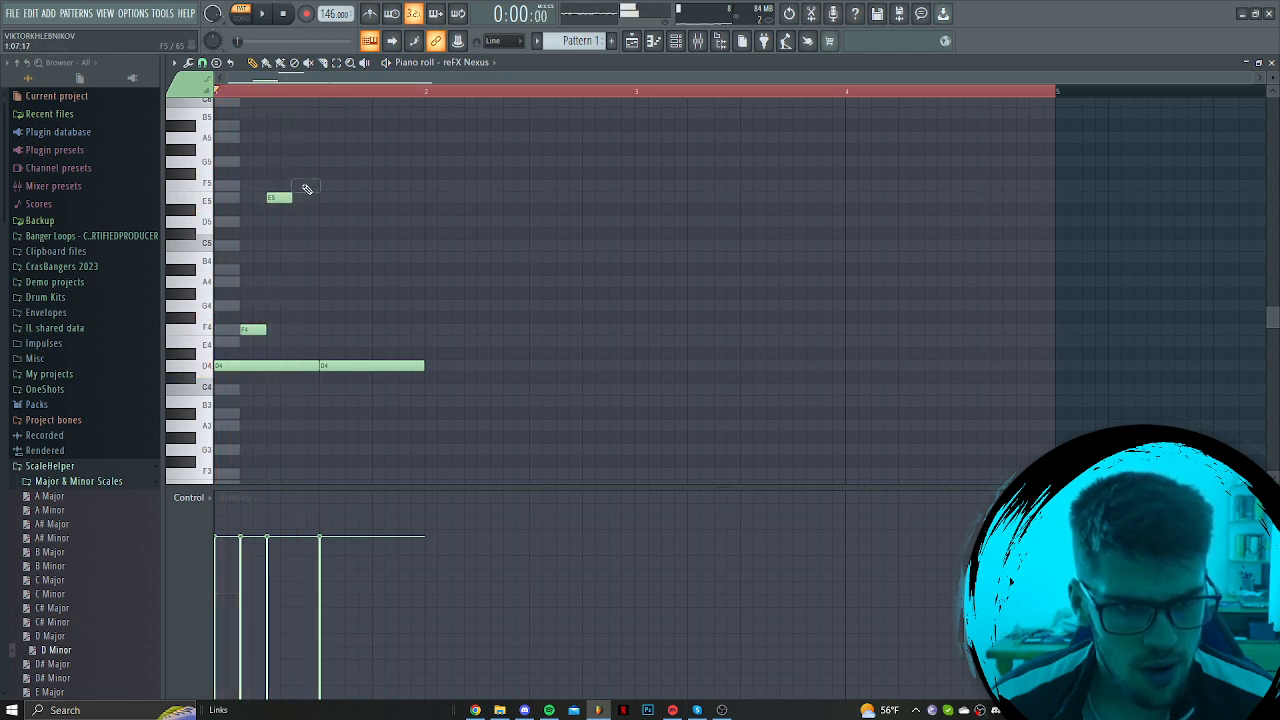
pyautogui.moveTo(337, 157); pyautogui.dragTo(246, 335)
pyautogui.hotkey('ctrl', 'b')
pyautogui.moveTo(326, 332); pyautogui.dragTo(343, 334)
pyautogui.press('space')
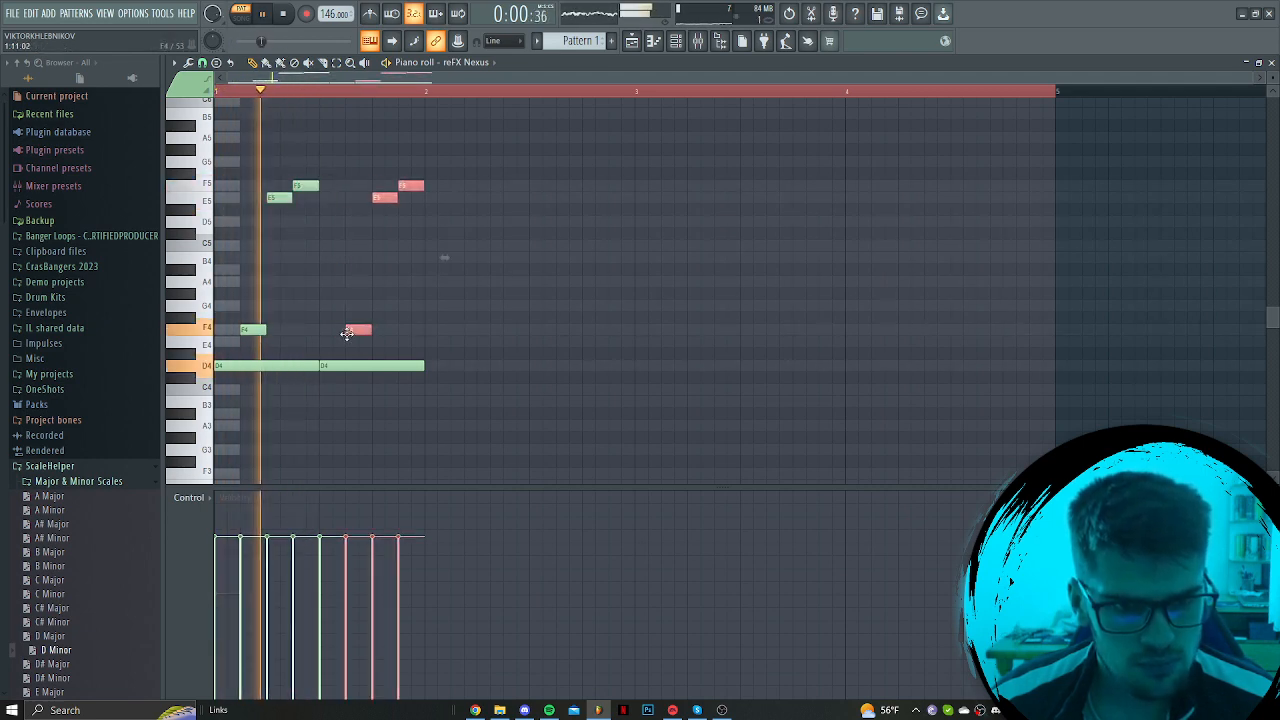
pyautogui.keyDown('ctrl'); pyautogui.click(400, 342); pyautogui.keyUp('ctrl')
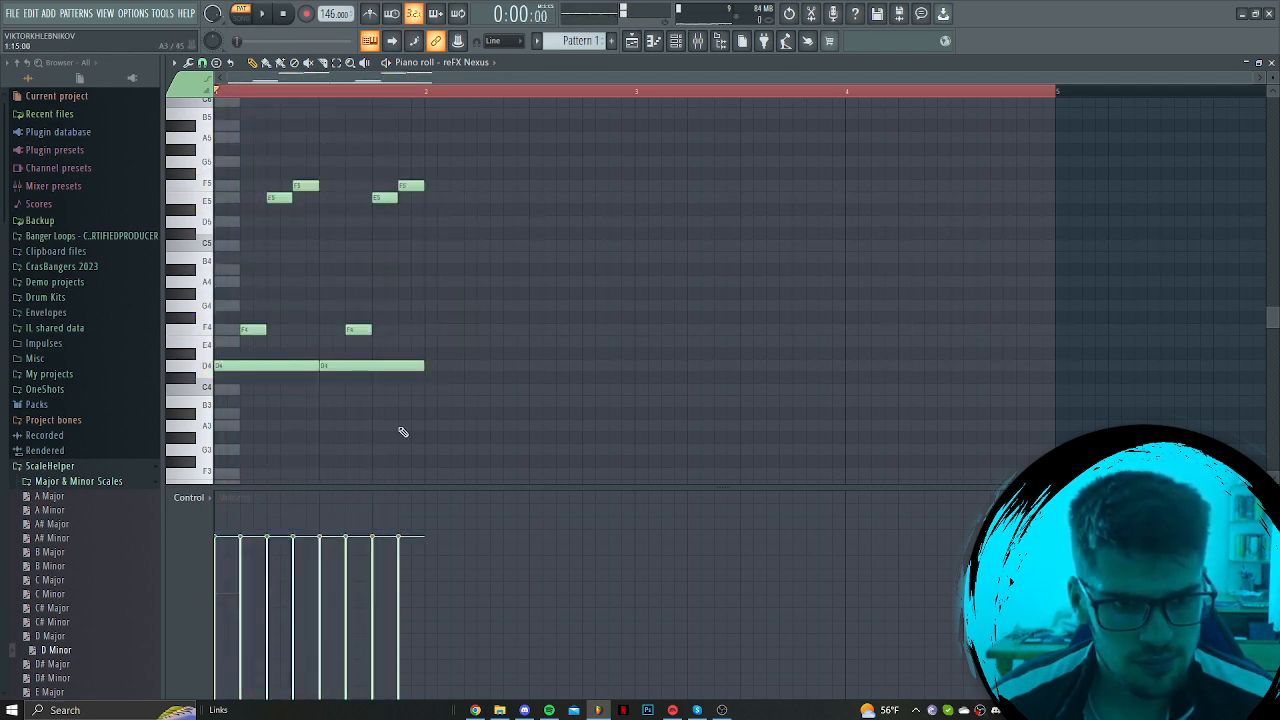
# Add a long D3 bass note spanning the whole of bar 1
pyautogui.moveTo(523, 405); pyautogui.dragTo(285, 388)
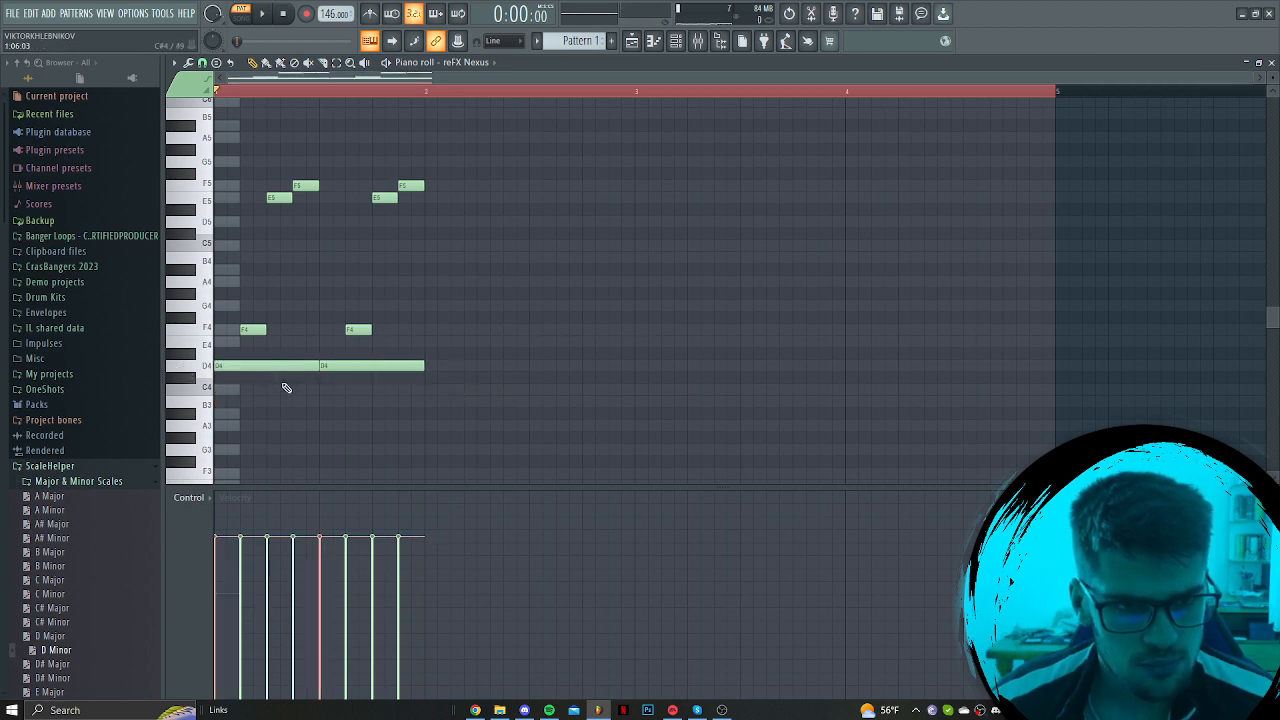
pyautogui.press('space')
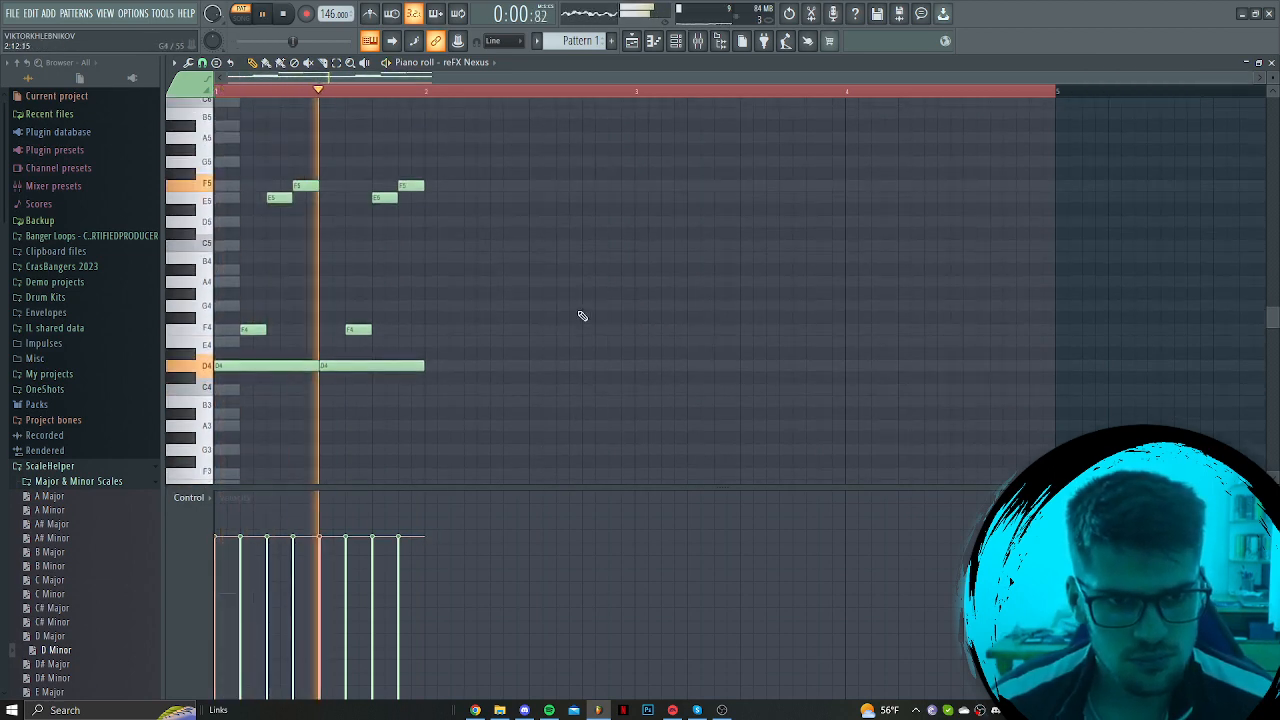
pyautogui.press('space')
pyautogui.scroll(-5, 376, 357)
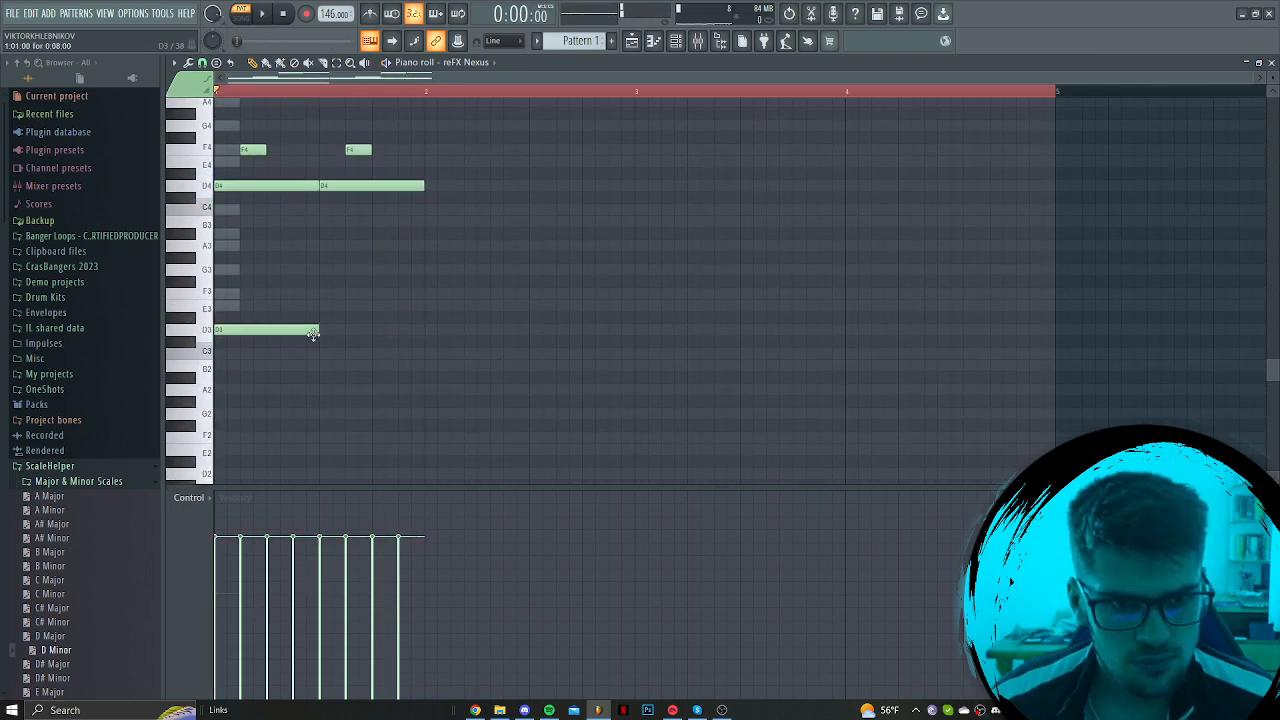
# Duplicate all notes of bar 1 into bar 2
pyautogui.scroll(6, 425, 355)
pyautogui.moveTo(492, 216); pyautogui.dragTo(230, 482)
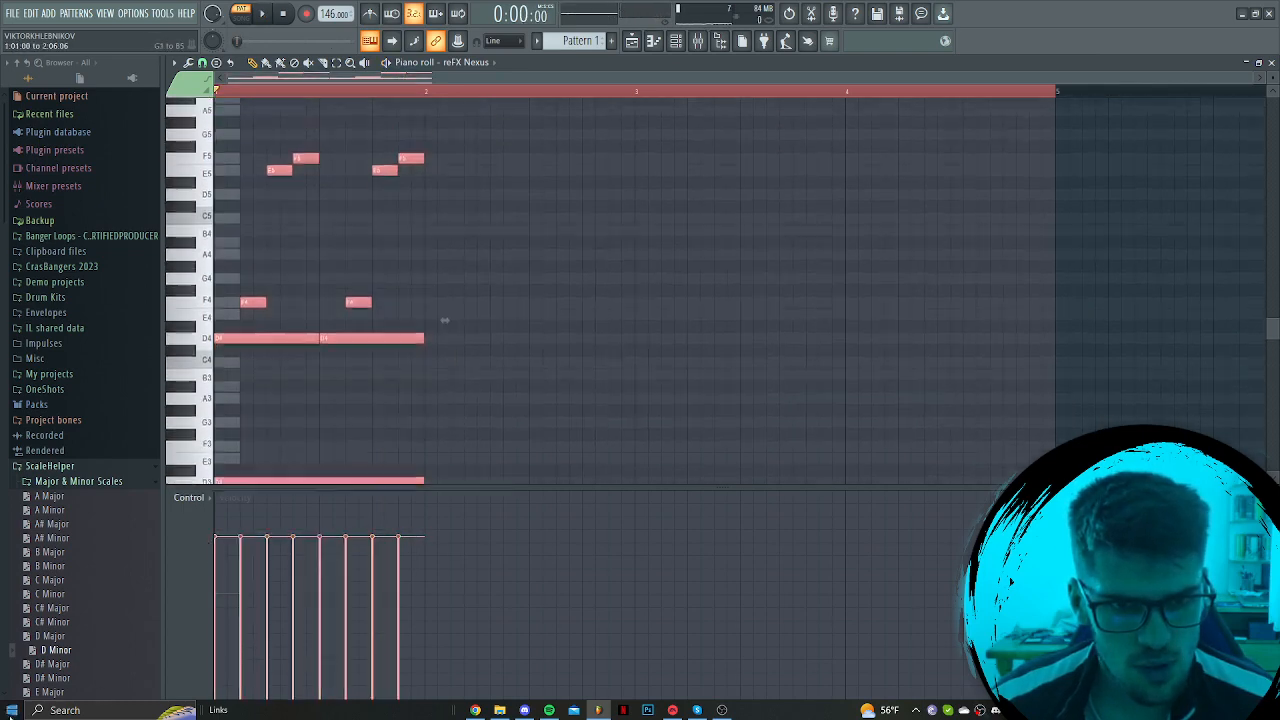
pyautogui.moveTo(254, 331); pyautogui.dragTo(476, 332)
pyautogui.click(654, 306)
pyautogui.scroll(2, 491, 251)
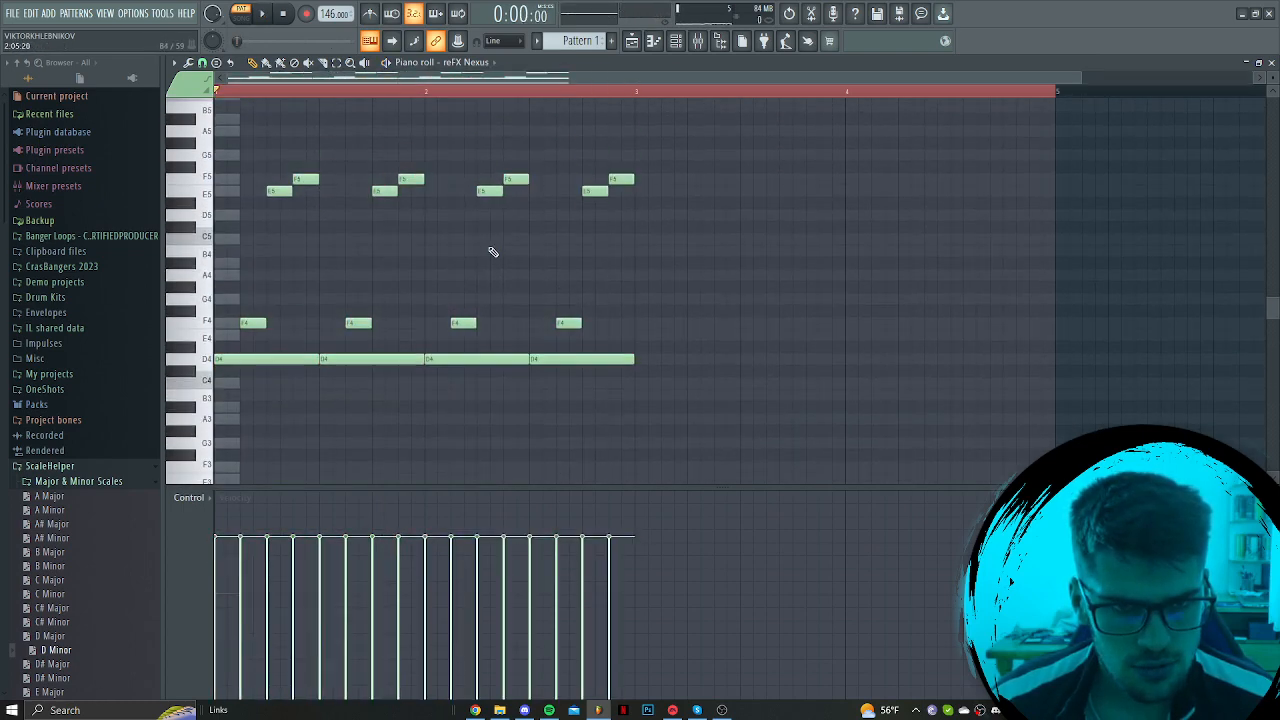
# Route the reFX Nexus channel to mixer insert 5 and roll off its low frequencies with band 1 of Fruity parametric EQ 2
pyautogui.click(704, 44)
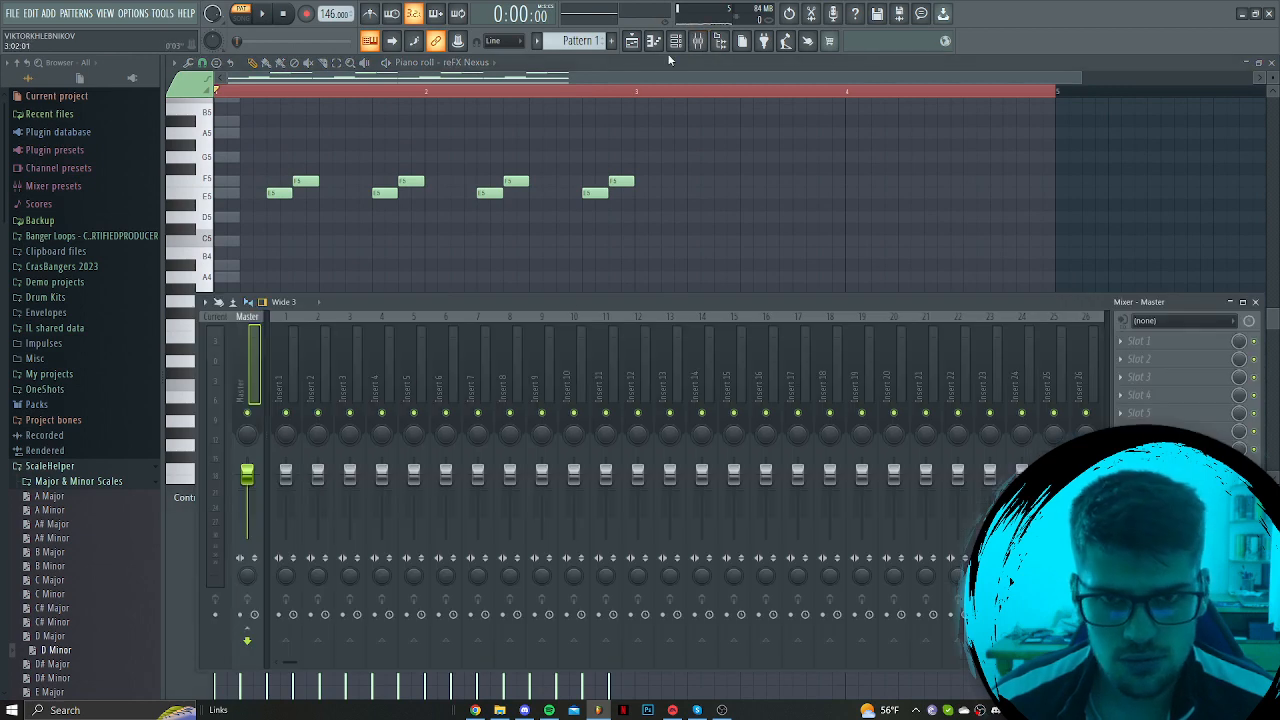
pyautogui.click(676, 40)
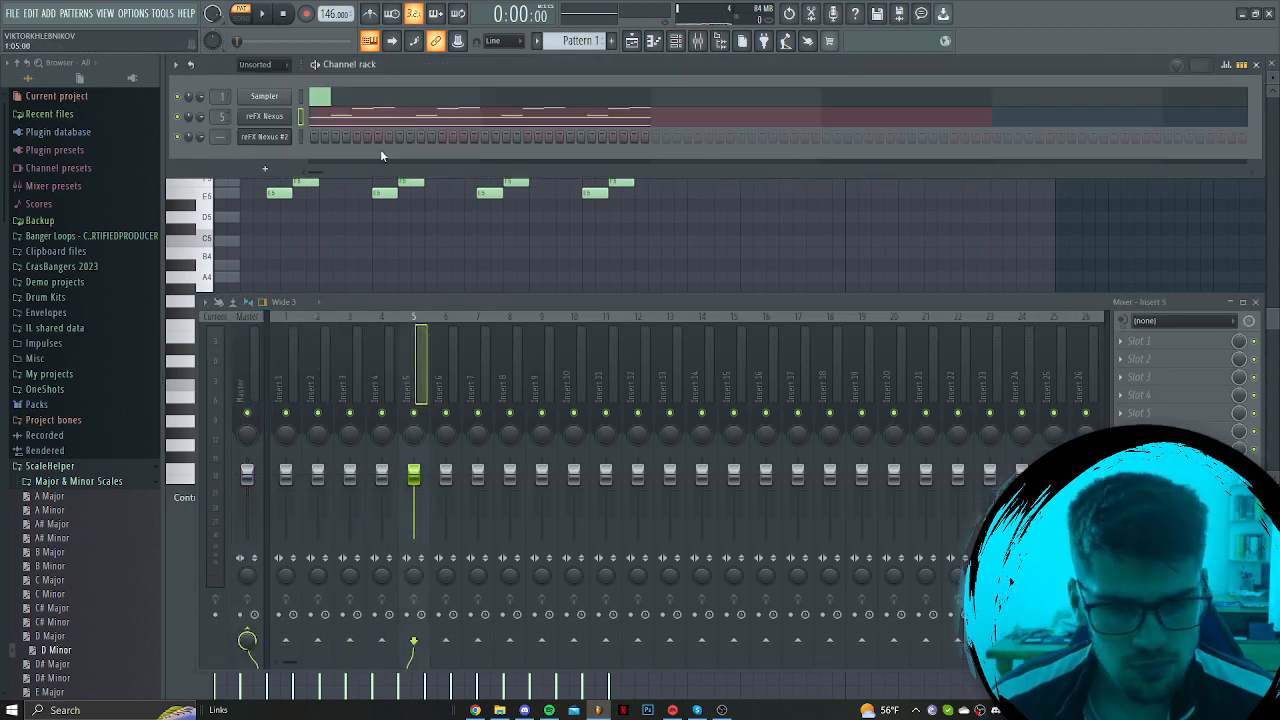
pyautogui.click(1147, 342)
pyautogui.click(845, 569)
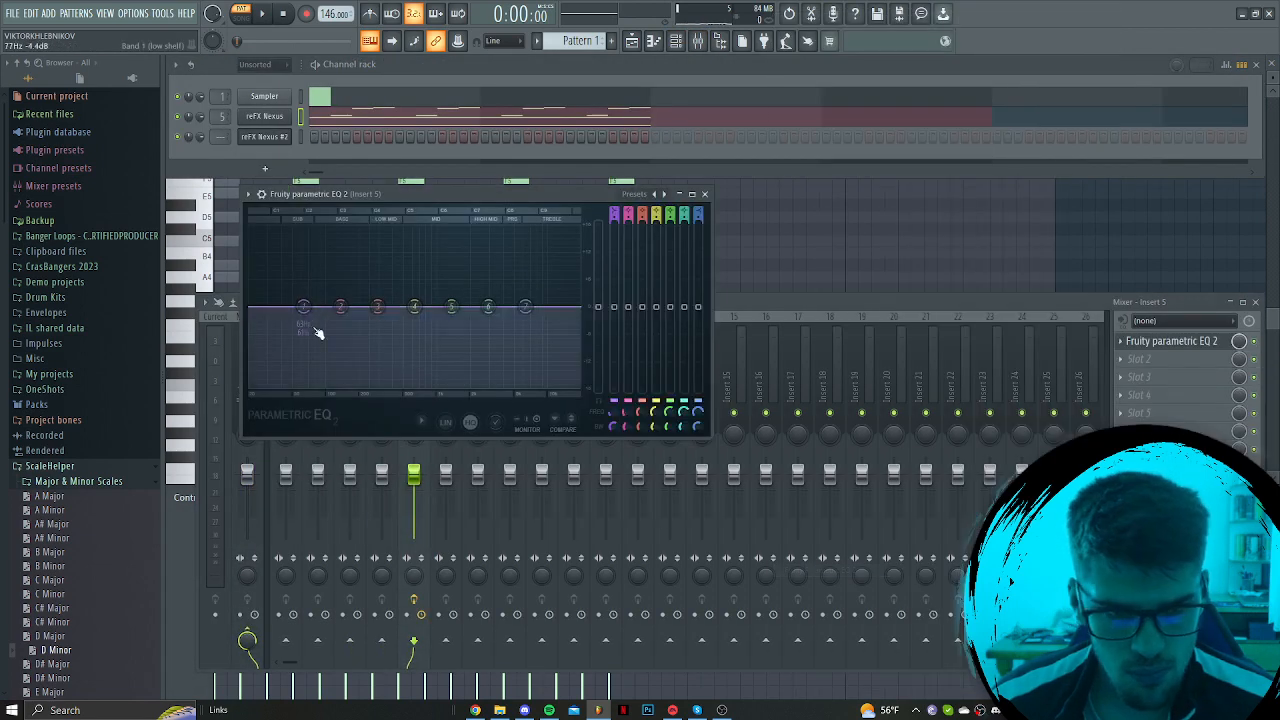
pyautogui.press('space')
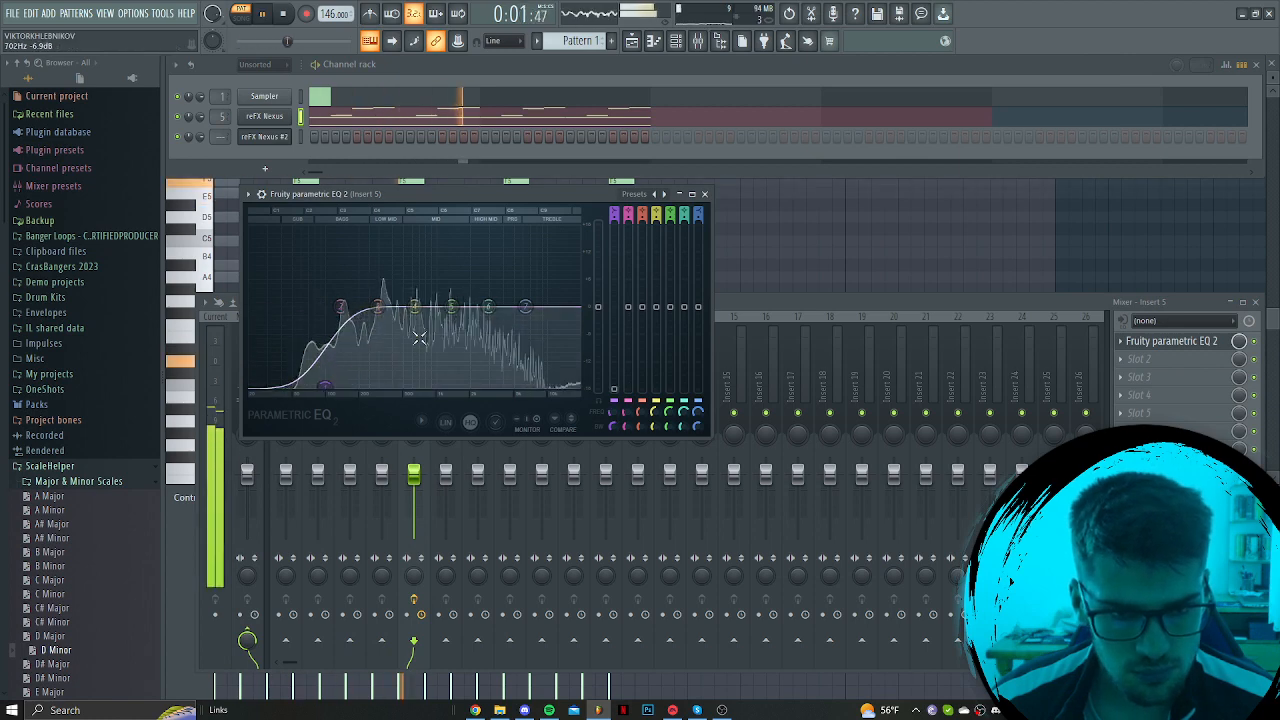
# Return to the reFX Nexus piano roll and add bar-long D5 notes in bars 1 and 2
pyautogui.press('F7')
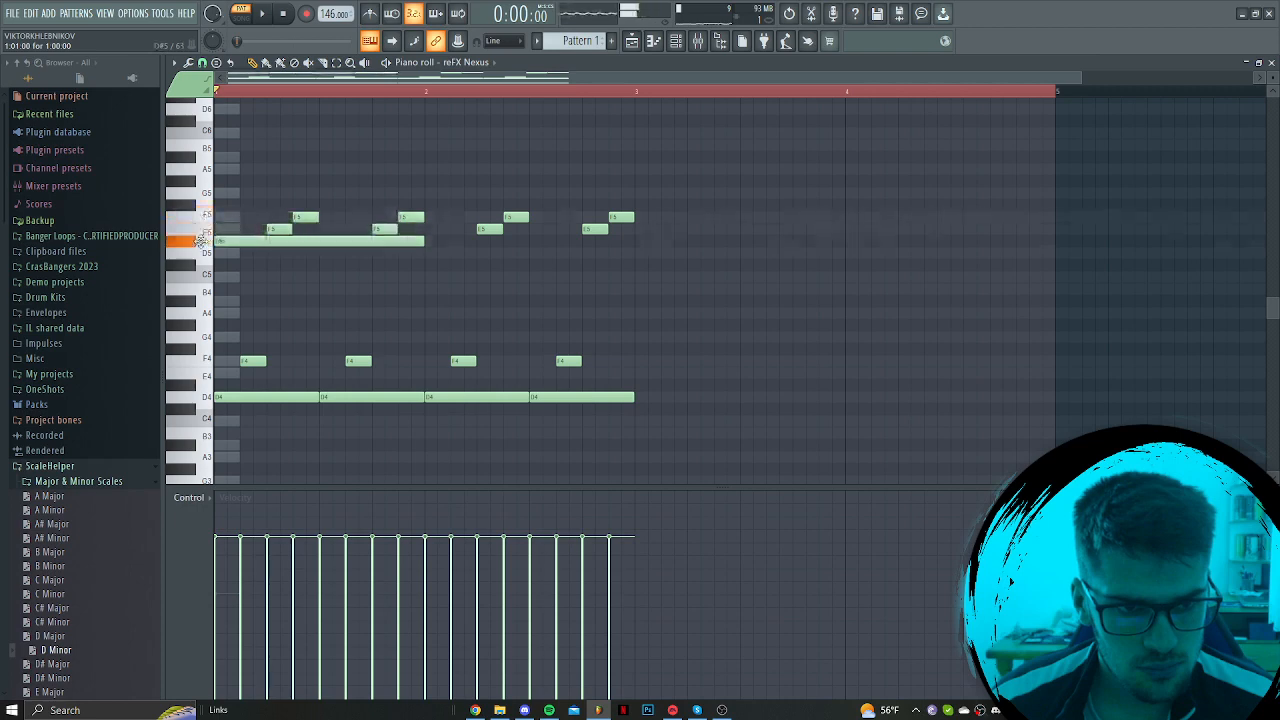
pyautogui.press('space')
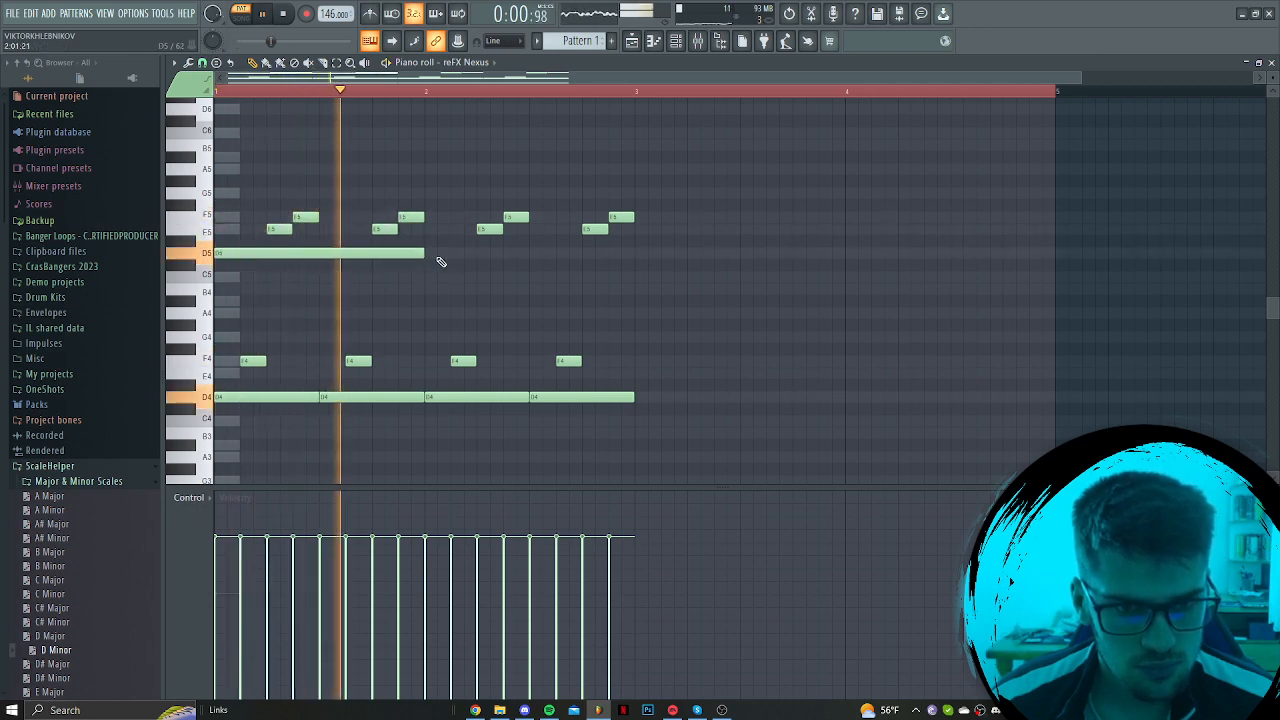
pyautogui.click(424, 252)
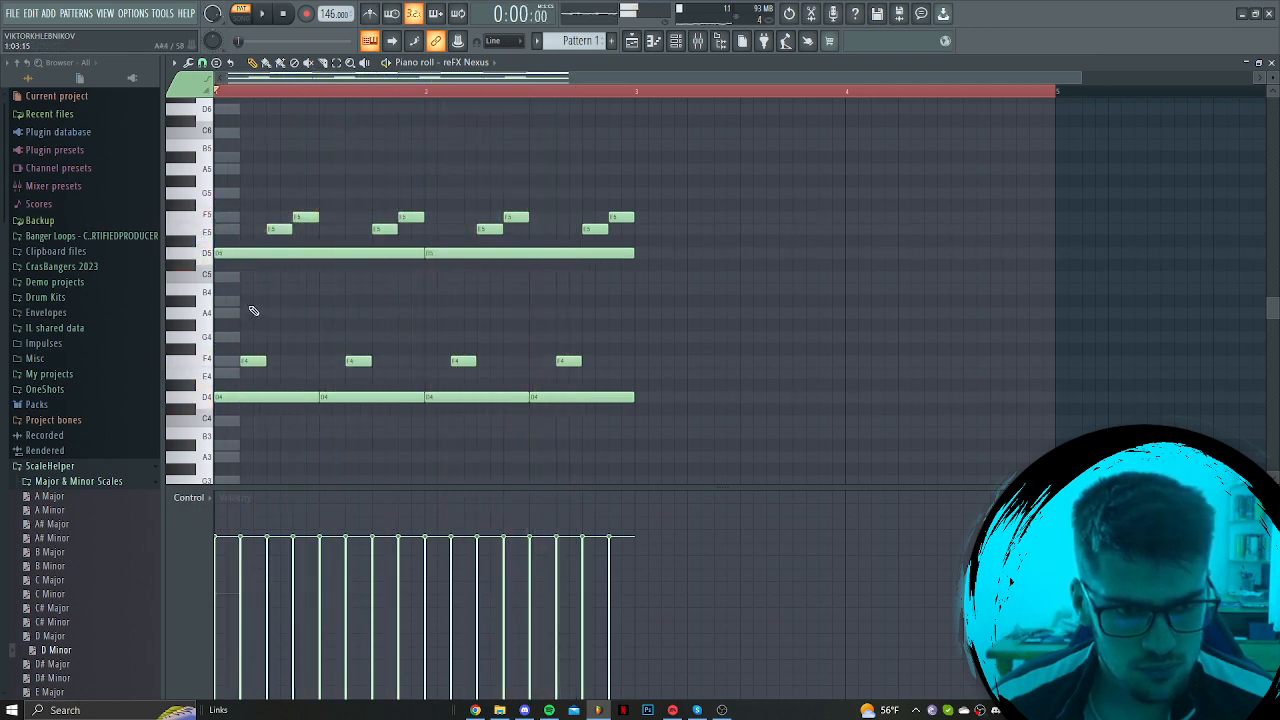
# Add half-bar A4 notes in the second half of bars 1 and 2
pyautogui.click(270, 301)
pyautogui.moveTo(470, 302); pyautogui.dragTo(405, 308)
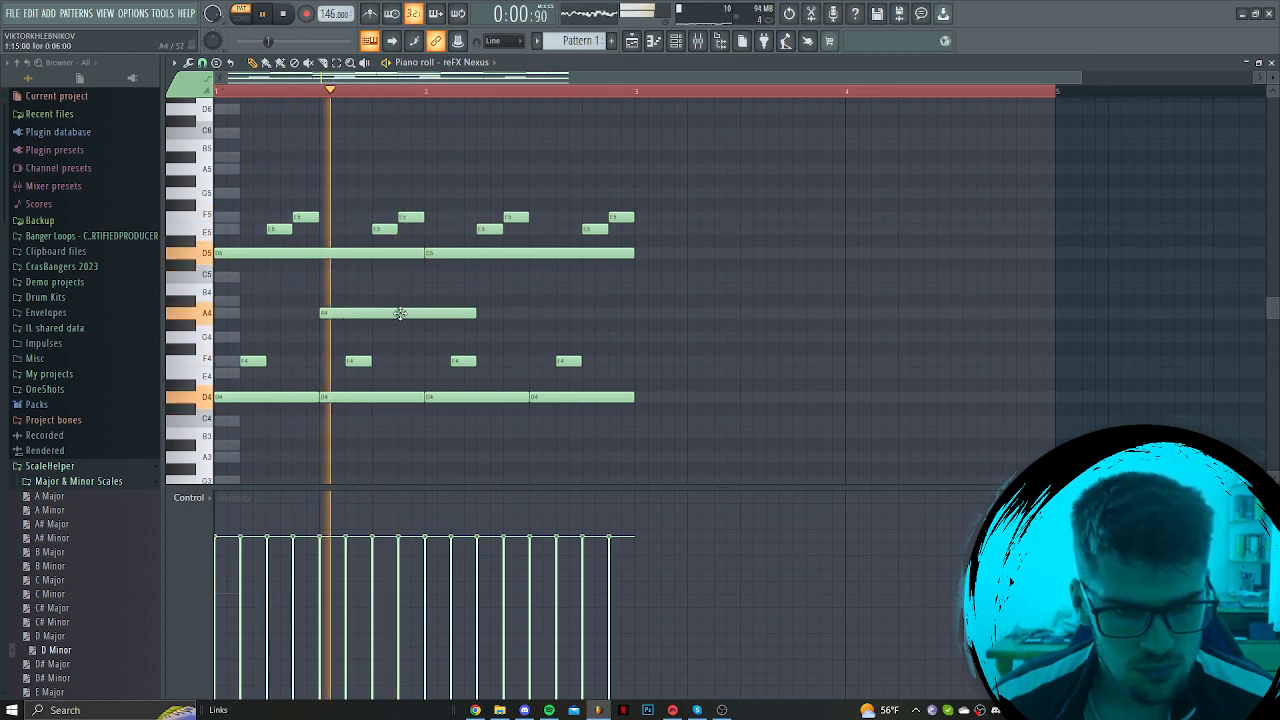
pyautogui.moveTo(403, 317); pyautogui.dragTo(424, 316)
pyautogui.press('space')
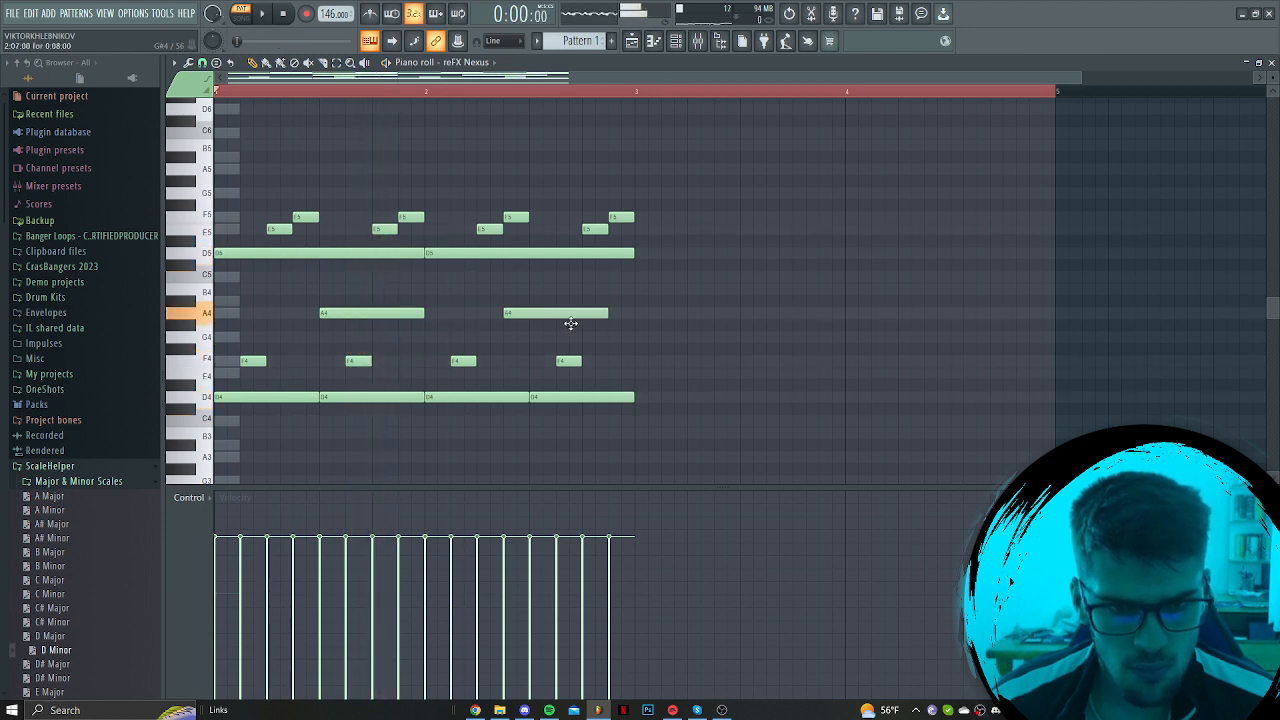
pyautogui.press('space')
pyautogui.moveTo(570, 323); pyautogui.dragTo(595, 323)
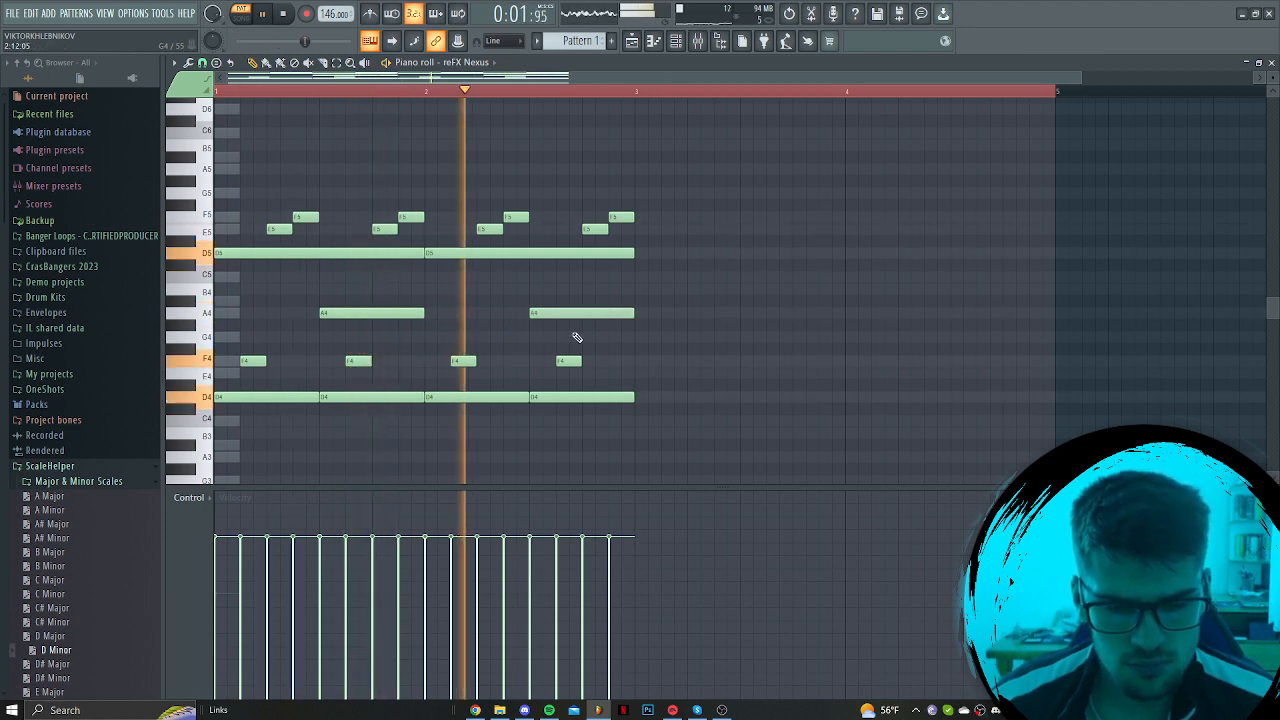
# Transpose all notes in bars 1 and 2 up one octave and play back the result
pyautogui.scroll(-2, 577, 333)
pyautogui.scroll(2, 575, 328)
pyautogui.press('space')
pyautogui.moveTo(657, 197); pyautogui.dragTo(109, 639)
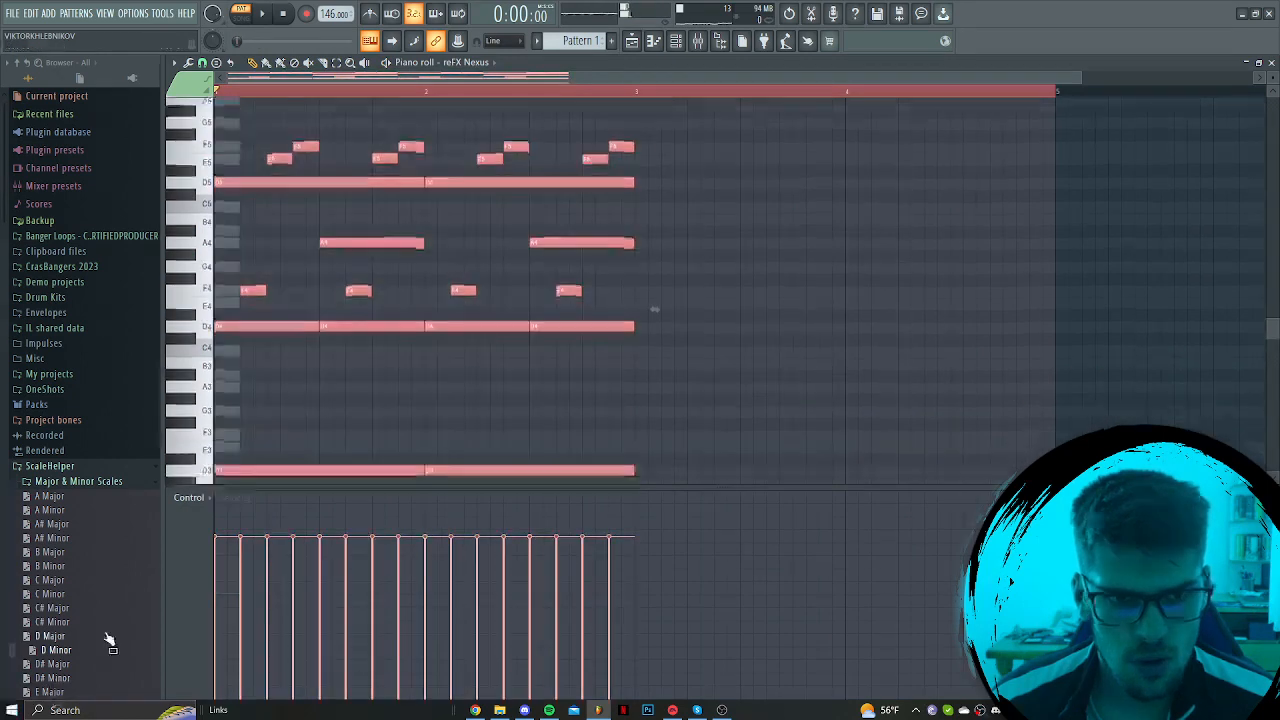
pyautogui.hotkey('ctrl', 'Up')
pyautogui.press('space')
pyautogui.scroll(5, 743, 457)
pyautogui.hotkey('ctrl', 'd')
pyautogui.scroll(2, 723, 370)
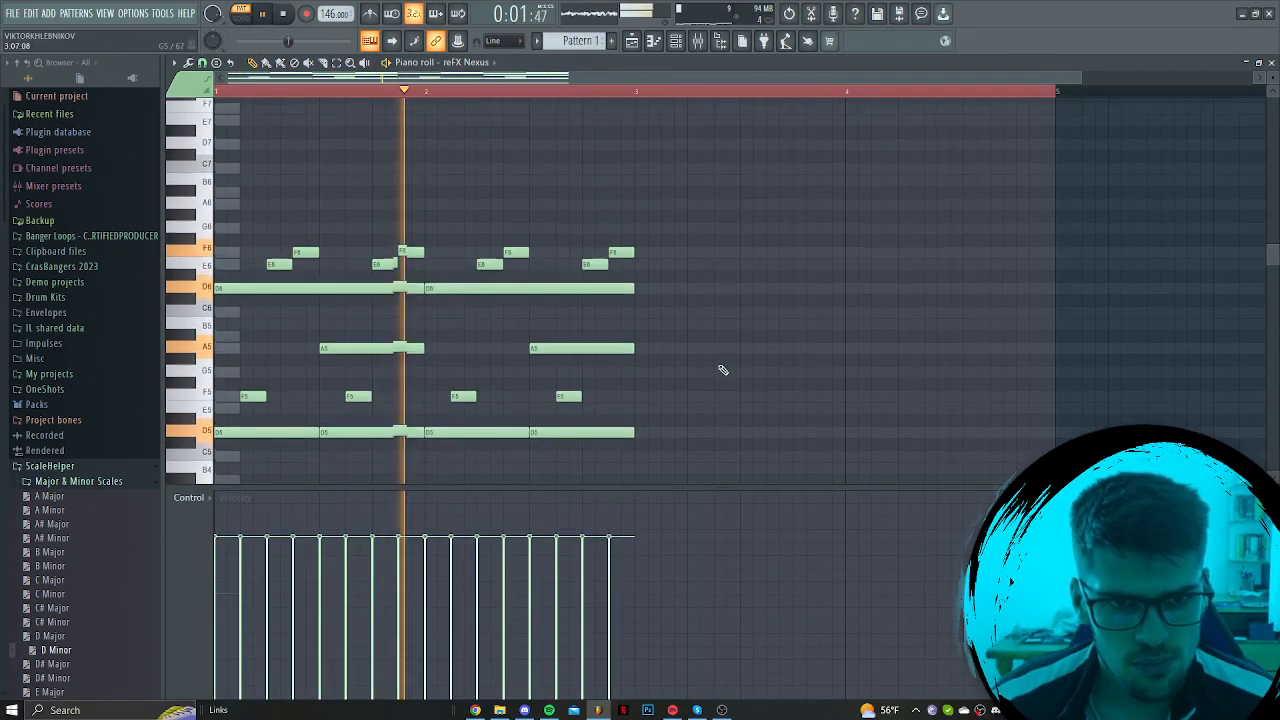
pyautogui.scroll(-5, 680, 334)
pyautogui.press('space')
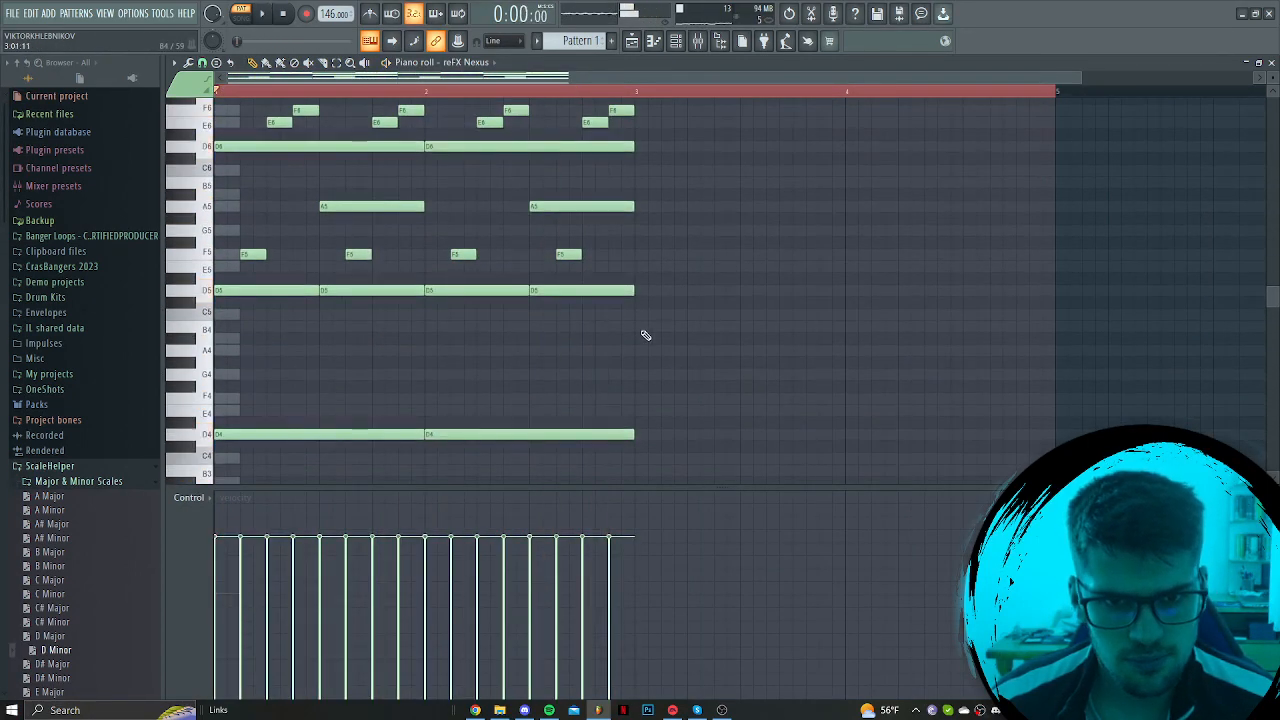
# Duplicate the notes from D5 upward in bars 1 and 2 into bars 3 and 4
pyautogui.scroll(2, 646, 335)
pyautogui.hotkey('ctrl', 'a')
pyautogui.hotkey('ctrl', 'b')
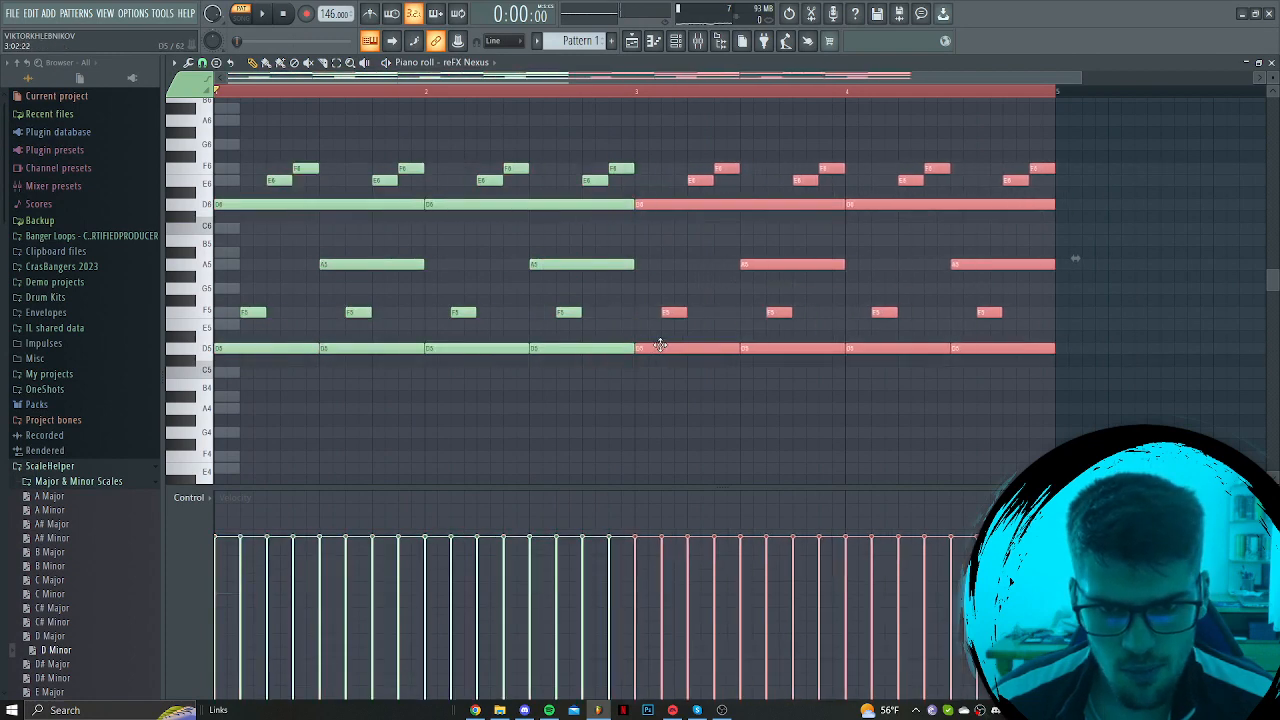
pyautogui.click(681, 362)
# Lower the D5 root notes in bars 3 and 4 to C5, and the first one of bar 4 to A#4
pyautogui.moveTo(678, 348); pyautogui.dragTo(677, 380)
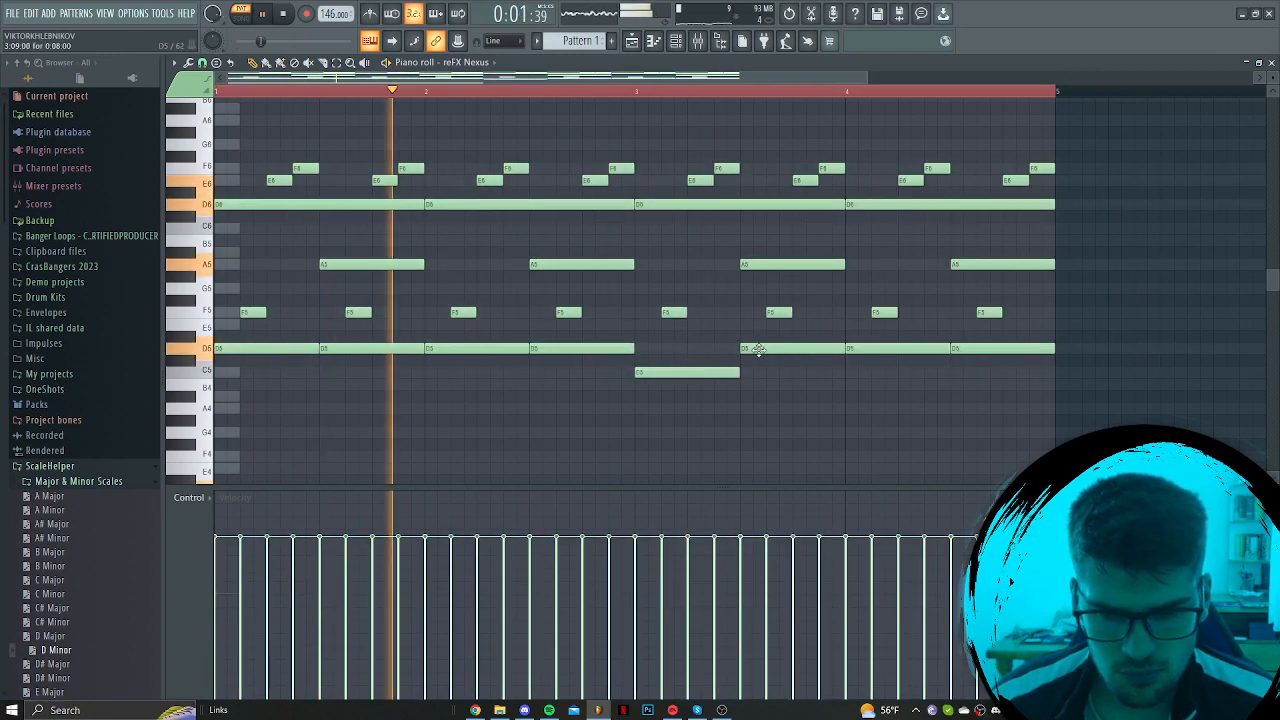
pyautogui.moveTo(758, 350); pyautogui.dragTo(758, 373)
pyautogui.moveTo(862, 350); pyautogui.dragTo(864, 374)
pyautogui.moveTo(980, 350); pyautogui.dragTo(981, 376)
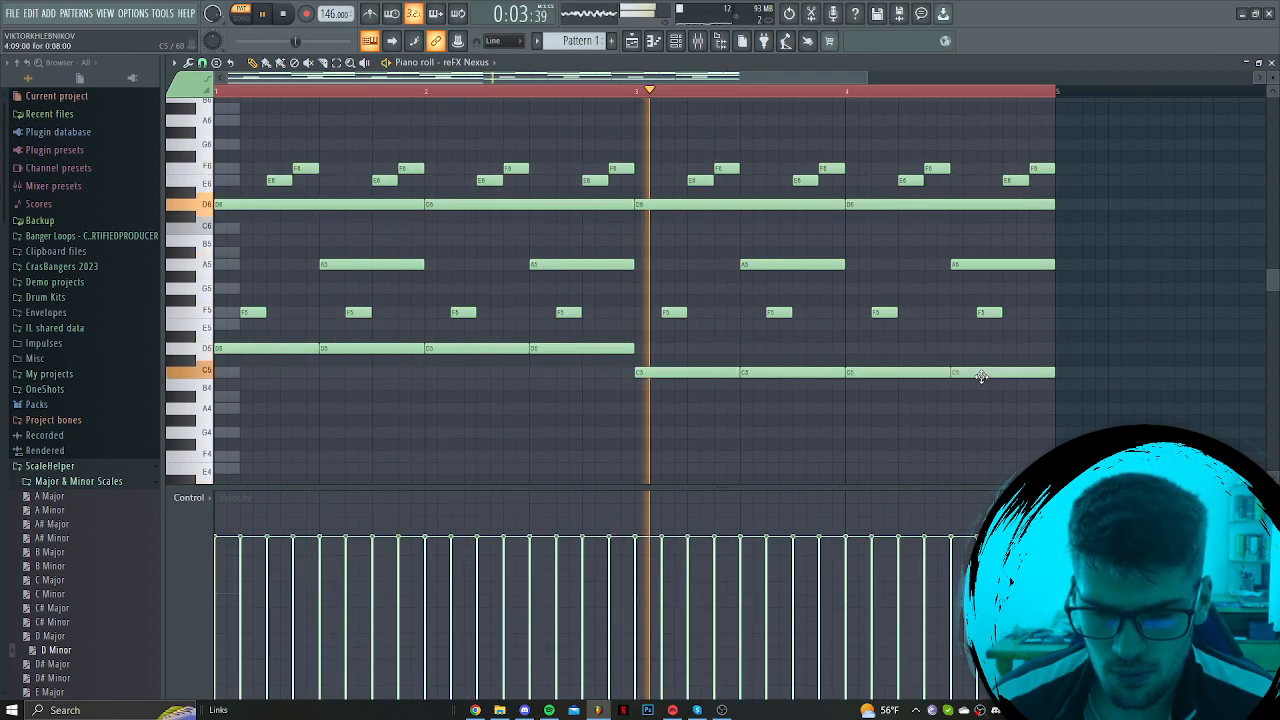
pyautogui.moveTo(868, 373); pyautogui.dragTo(870, 397)
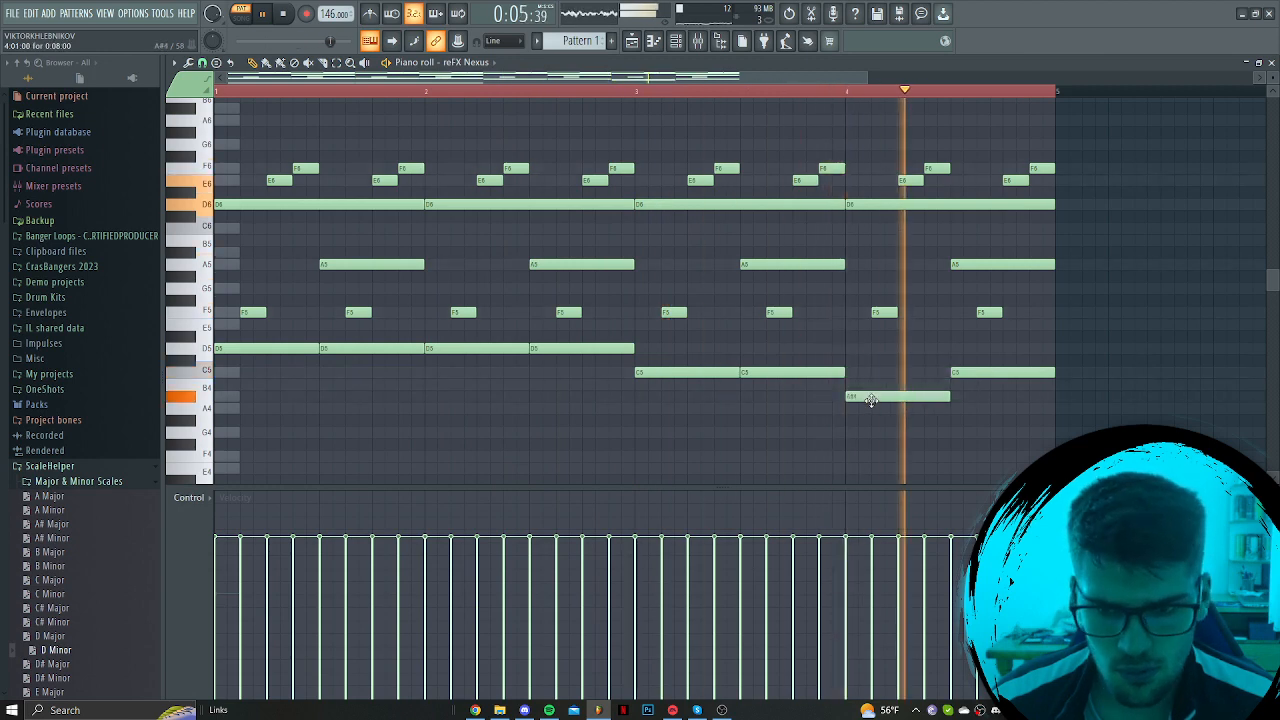
pyautogui.moveTo(973, 373)
pyautogui.mouseDown()
pyautogui.moveTo(973, 393)
pyautogui.moveTo(974, 365)
pyautogui.mouseUp()
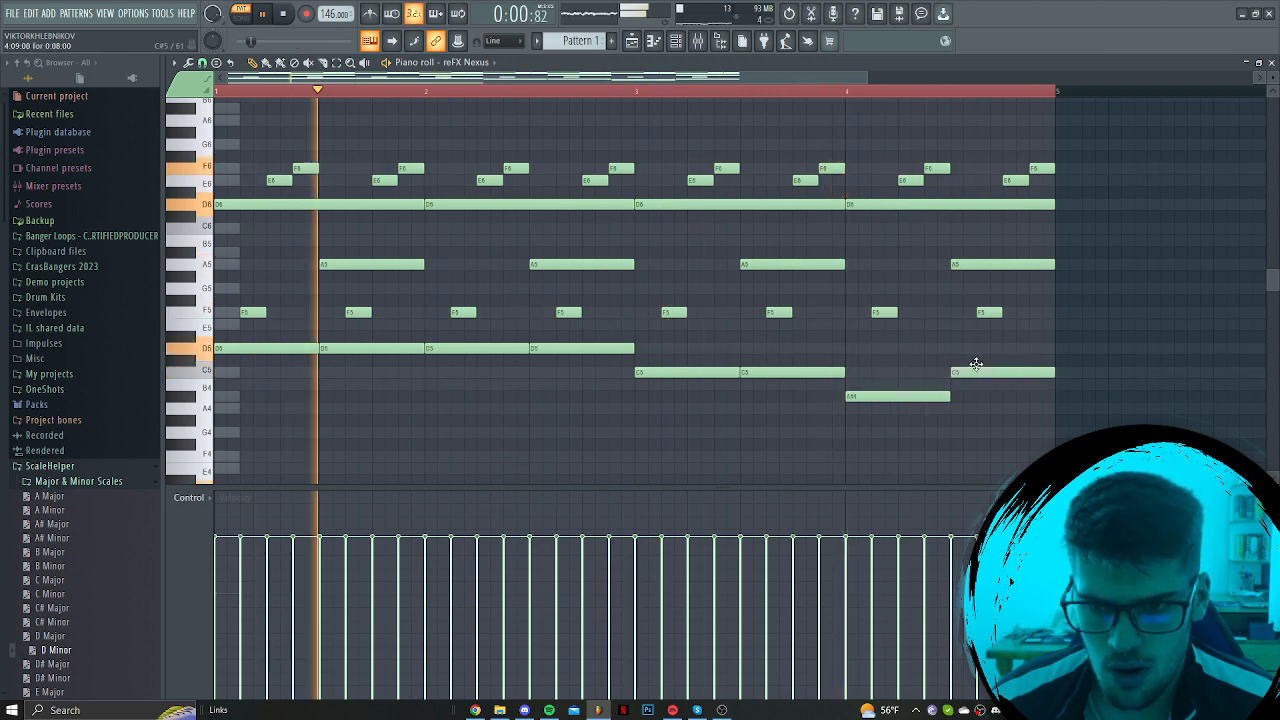
# Copy the two D4 bass notes into bars 3 and 4, pitching them to C4 in bar 3 and A#3 in bar 4
pyautogui.scroll(-3, 720, 338)
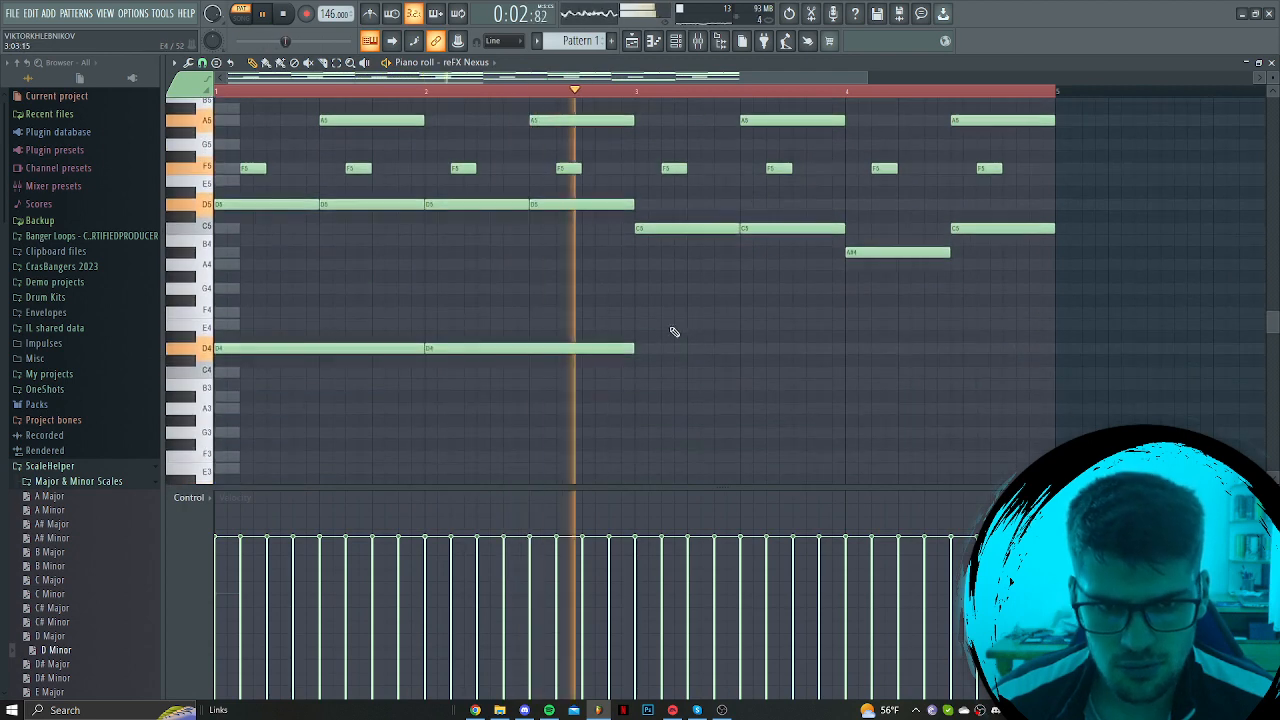
pyautogui.moveTo(676, 300); pyautogui.dragTo(677, 391)
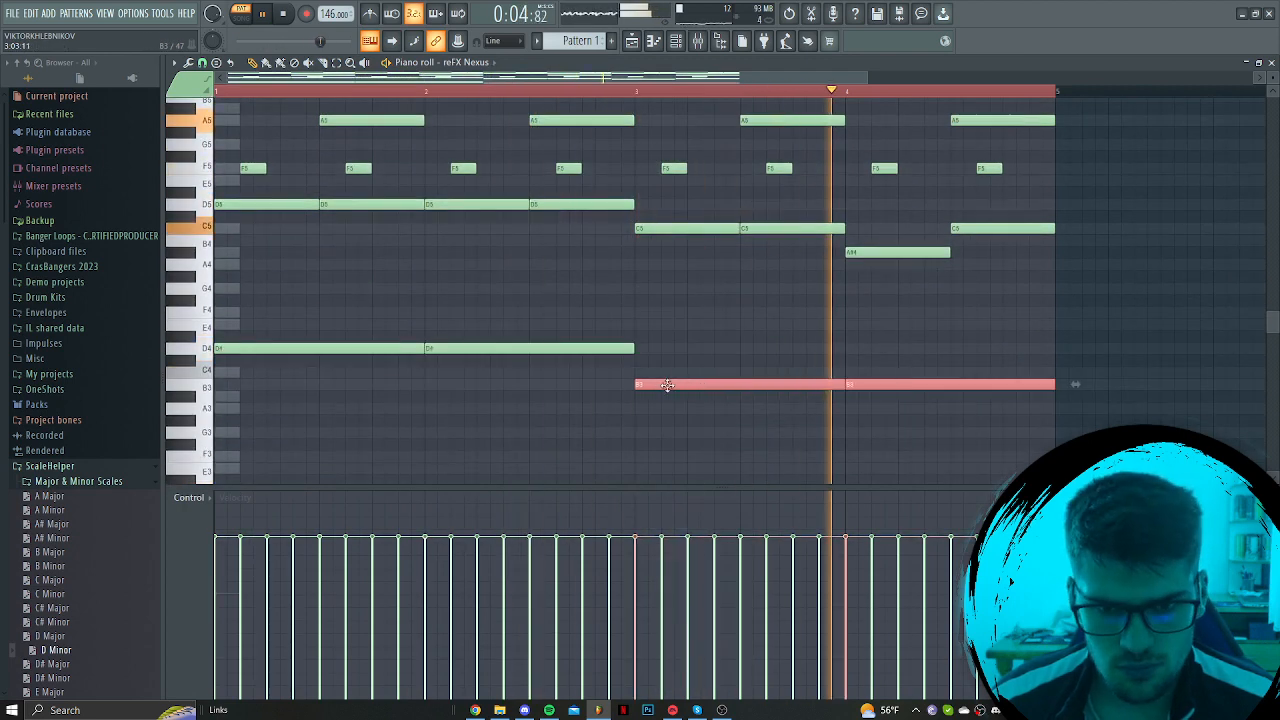
pyautogui.click(769, 409)
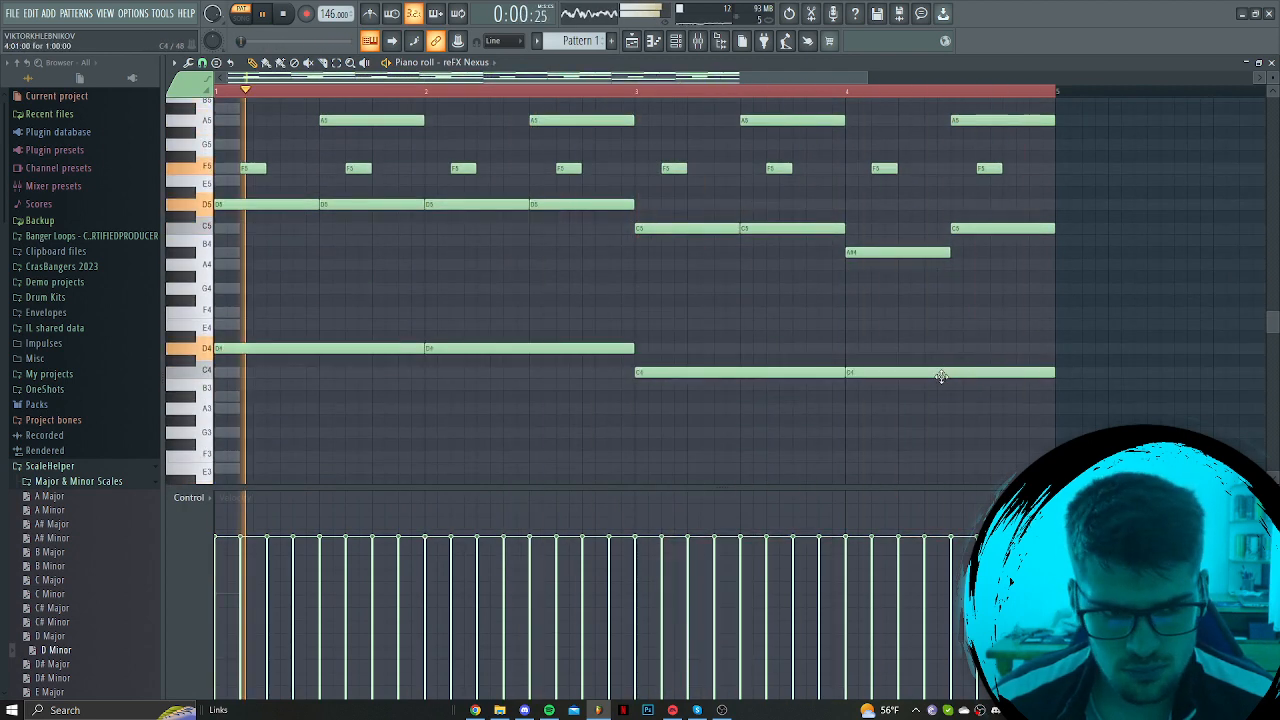
pyautogui.moveTo(945, 372); pyautogui.dragTo(943, 398)
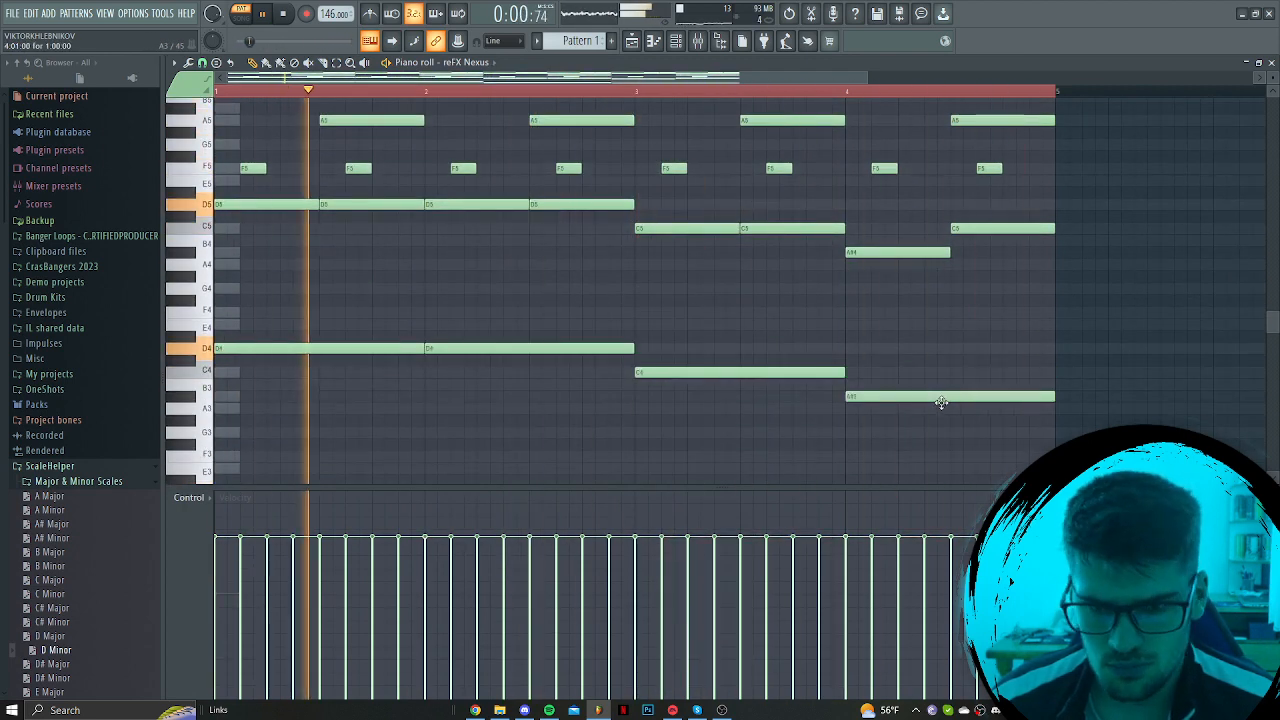
# Shorten the A#3 bass note in bar 4 to half a bar and add a C4 note in the second half
pyautogui.moveTo(1048, 397); pyautogui.dragTo(951, 397)
pyautogui.click(1033, 371)
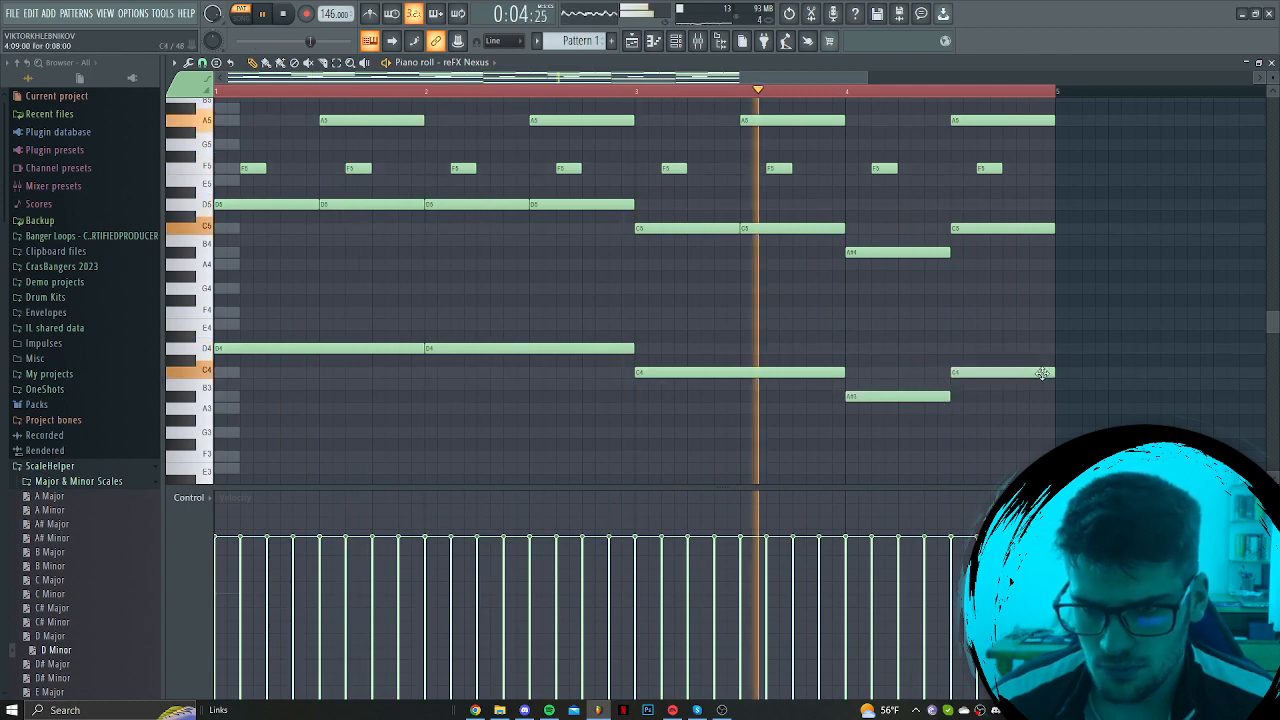
# Raise both F5 notes in bar 3 and the first one in bar 4 to G5, and lower the last F6 note to C6
pyautogui.scroll(6, 1038, 404)
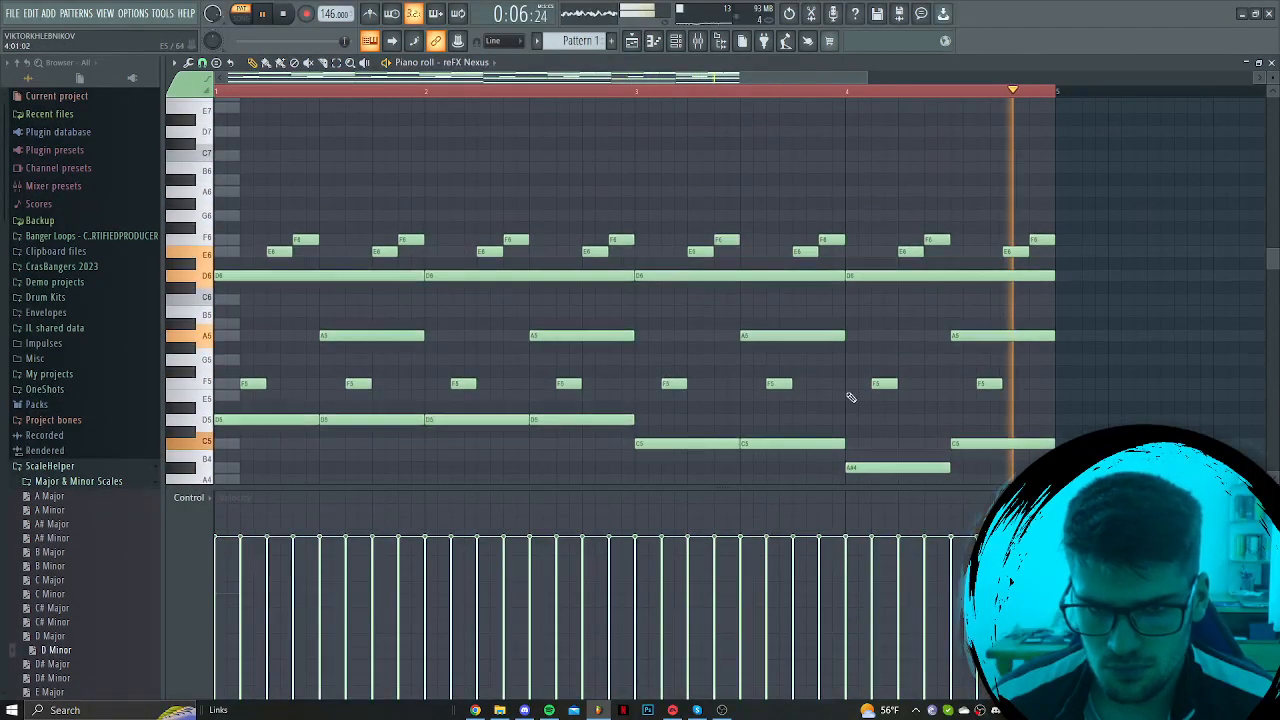
pyautogui.press('space')
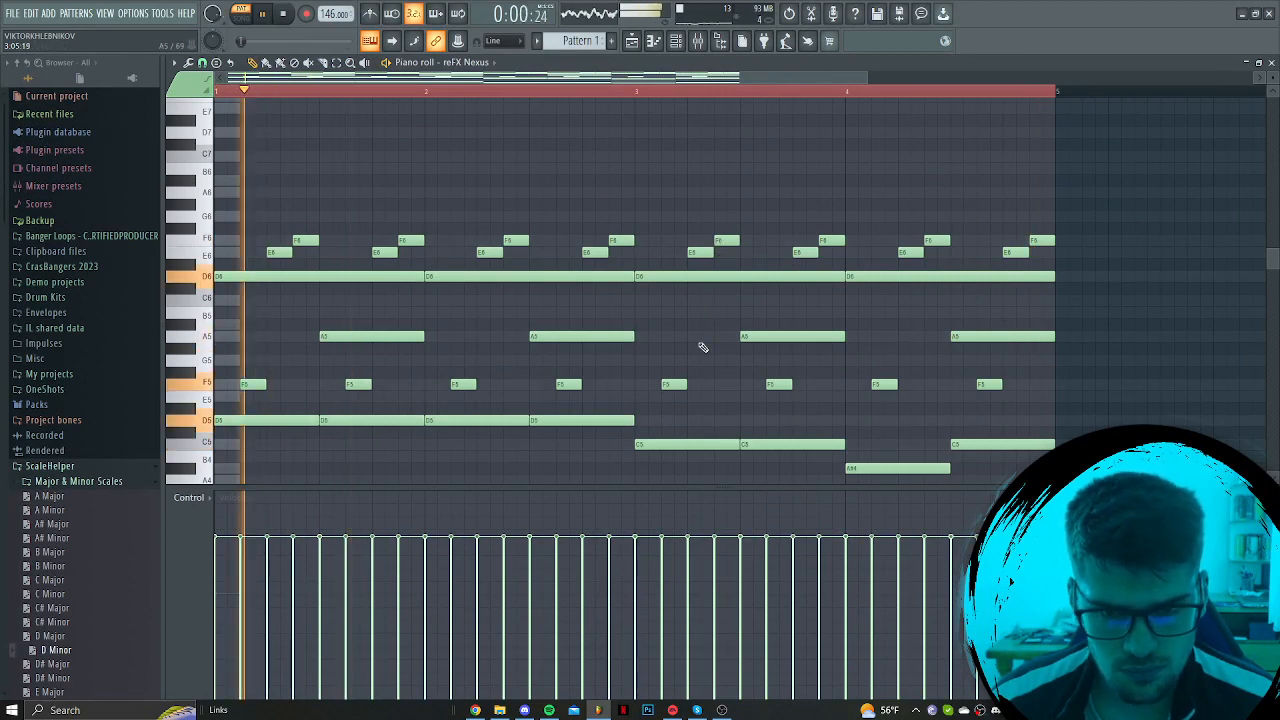
pyautogui.moveTo(675, 384); pyautogui.dragTo(675, 360)
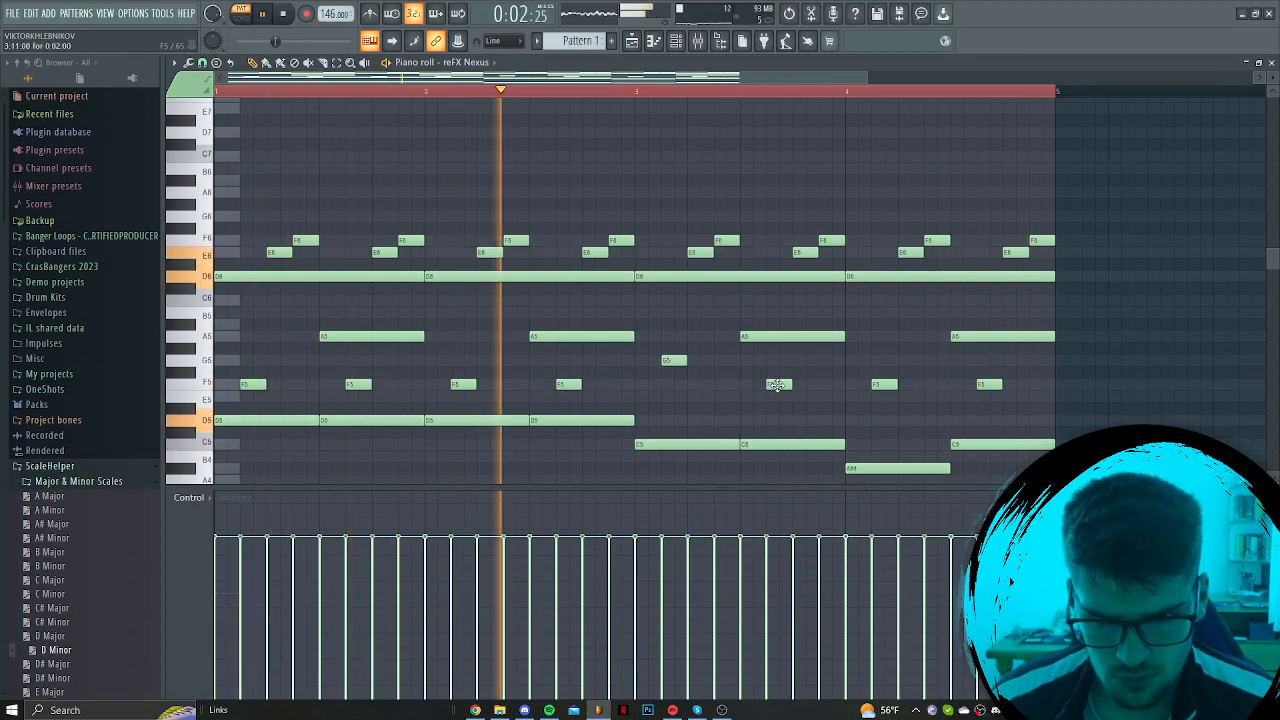
pyautogui.moveTo(777, 384); pyautogui.dragTo(778, 360)
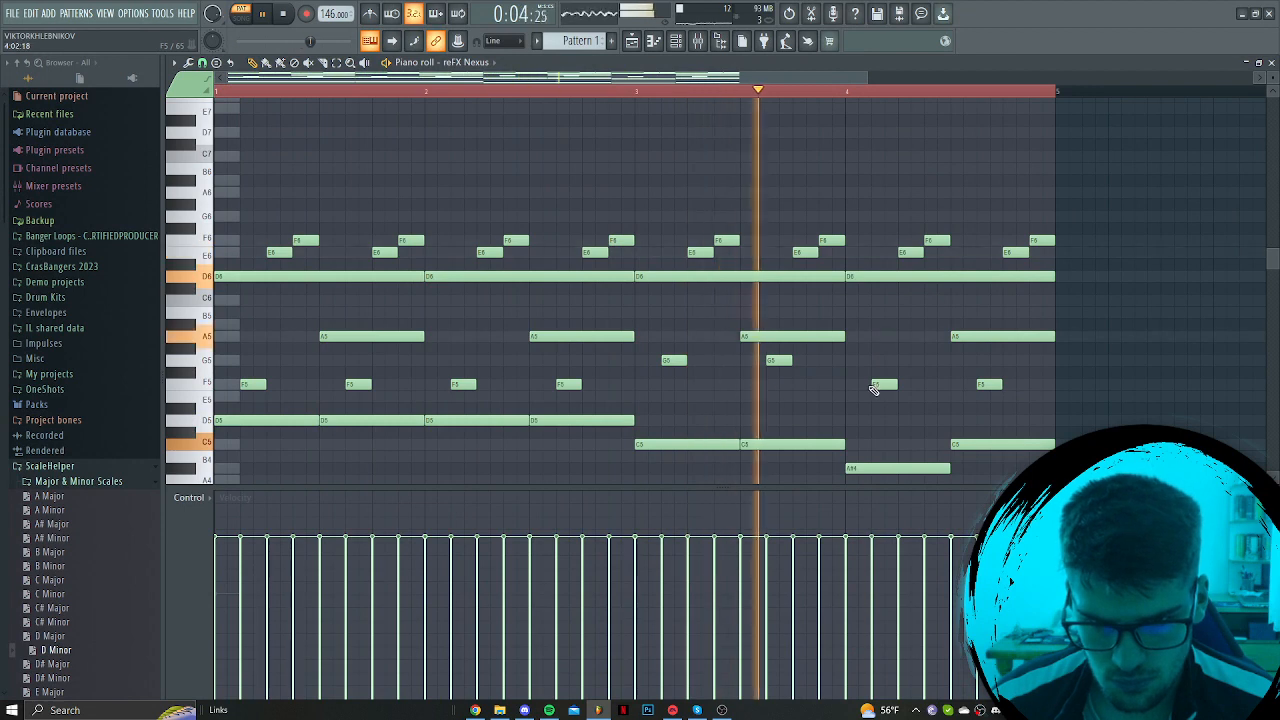
pyautogui.moveTo(873, 386); pyautogui.dragTo(873, 362)
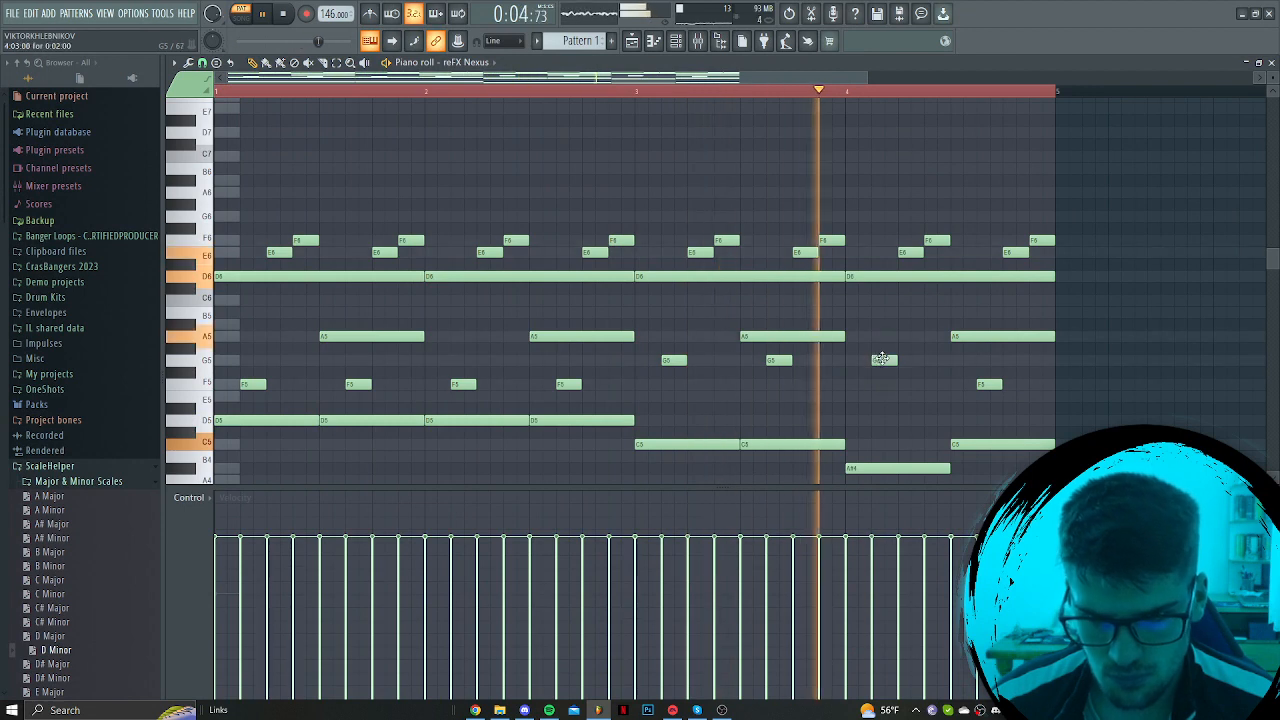
pyautogui.click(1038, 300)
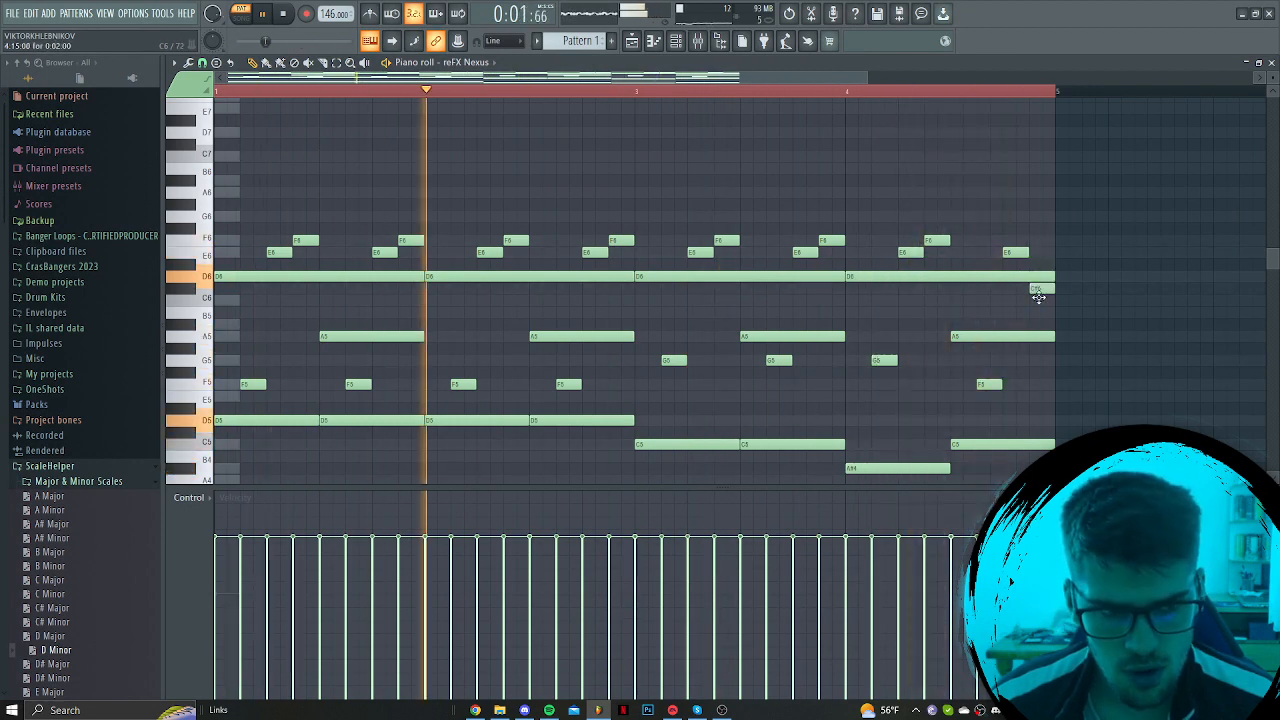
# Select the bass notes from D4 down to A#3 across all four bars
pyautogui.scroll(-1, 877, 374)
pyautogui.scroll(-1, 877, 374)
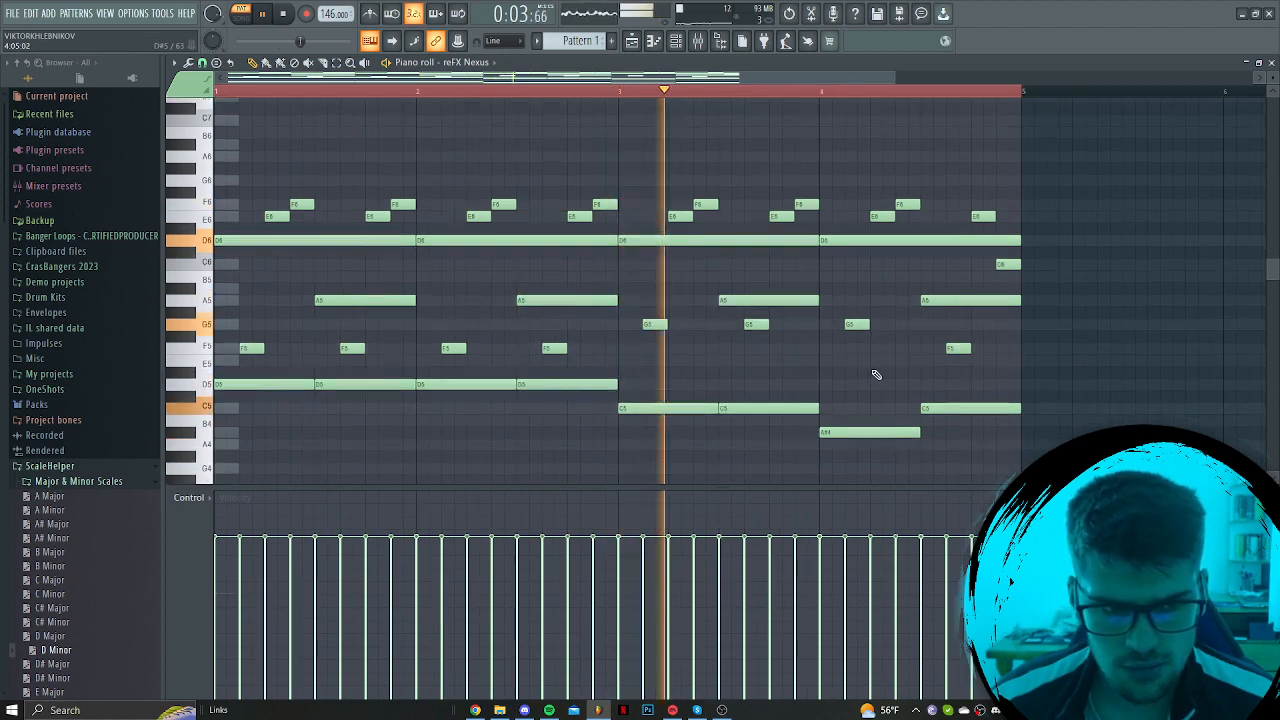
pyautogui.scroll(-6, 1030, 335)
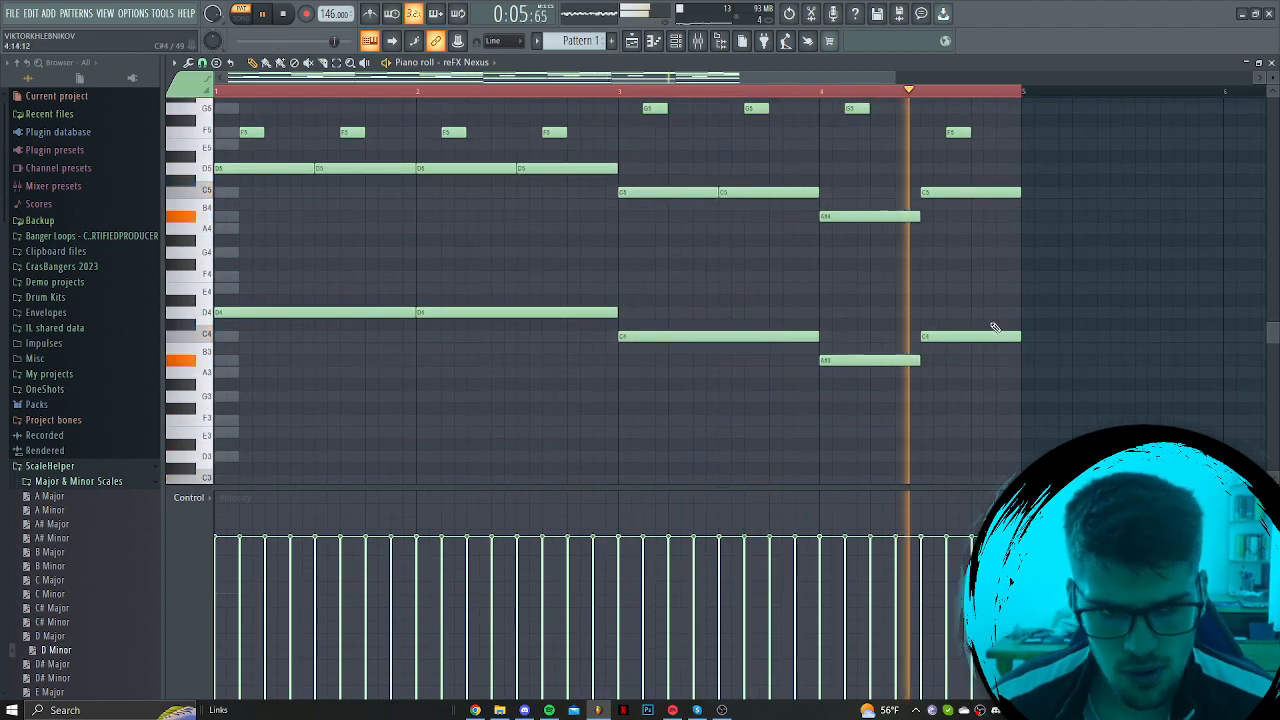
pyautogui.keyDown('ctrl'); pyautogui.moveTo(1006, 286); pyautogui.dragTo(294, 424); pyautogui.keyUp('ctrl')
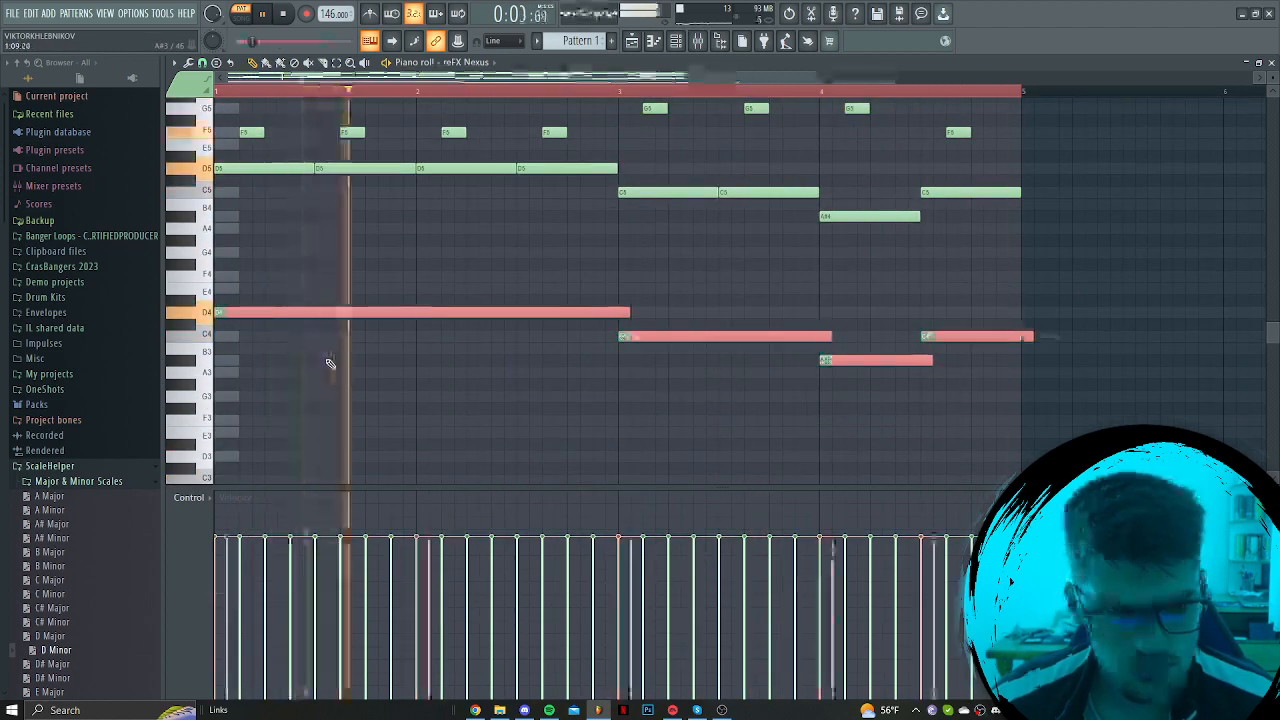
pyautogui.scroll(5, 330, 363)
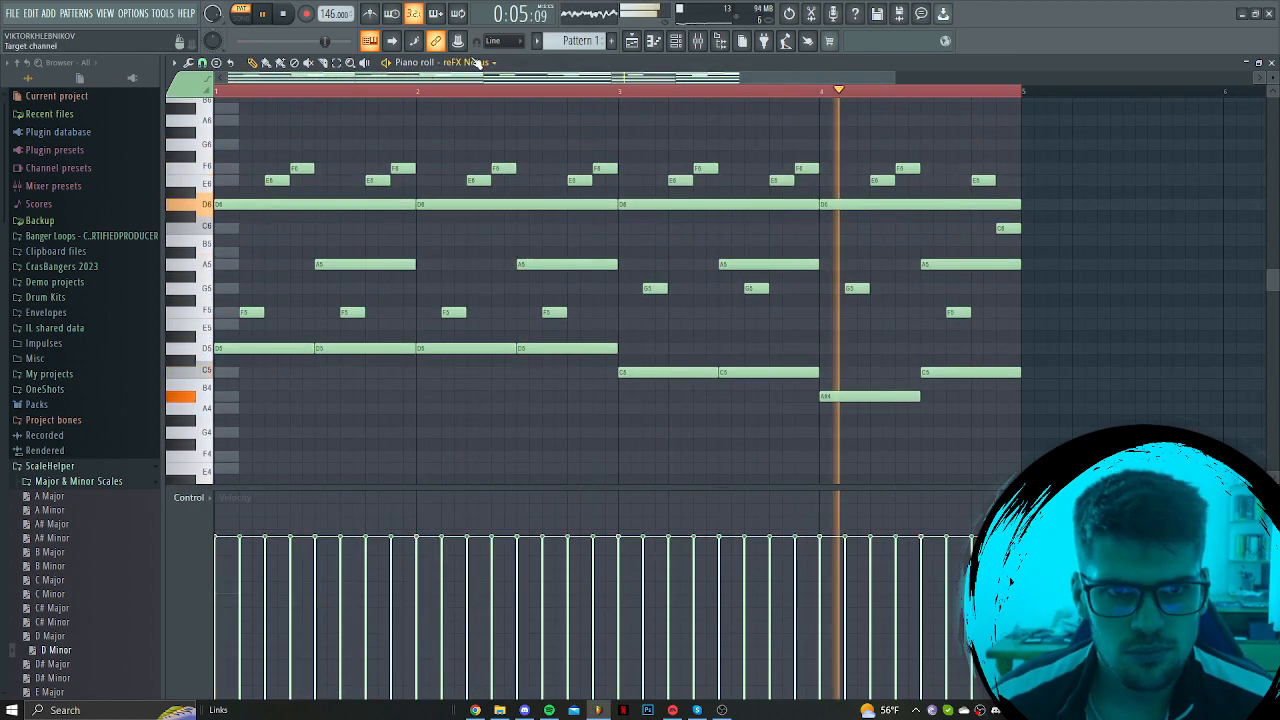
# Switch the piano roll to the reFX Nexus #2 channel and add bar-long D6 and D5 notes in bar 1
pyautogui.click(478, 62)
pyautogui.click(490, 114)
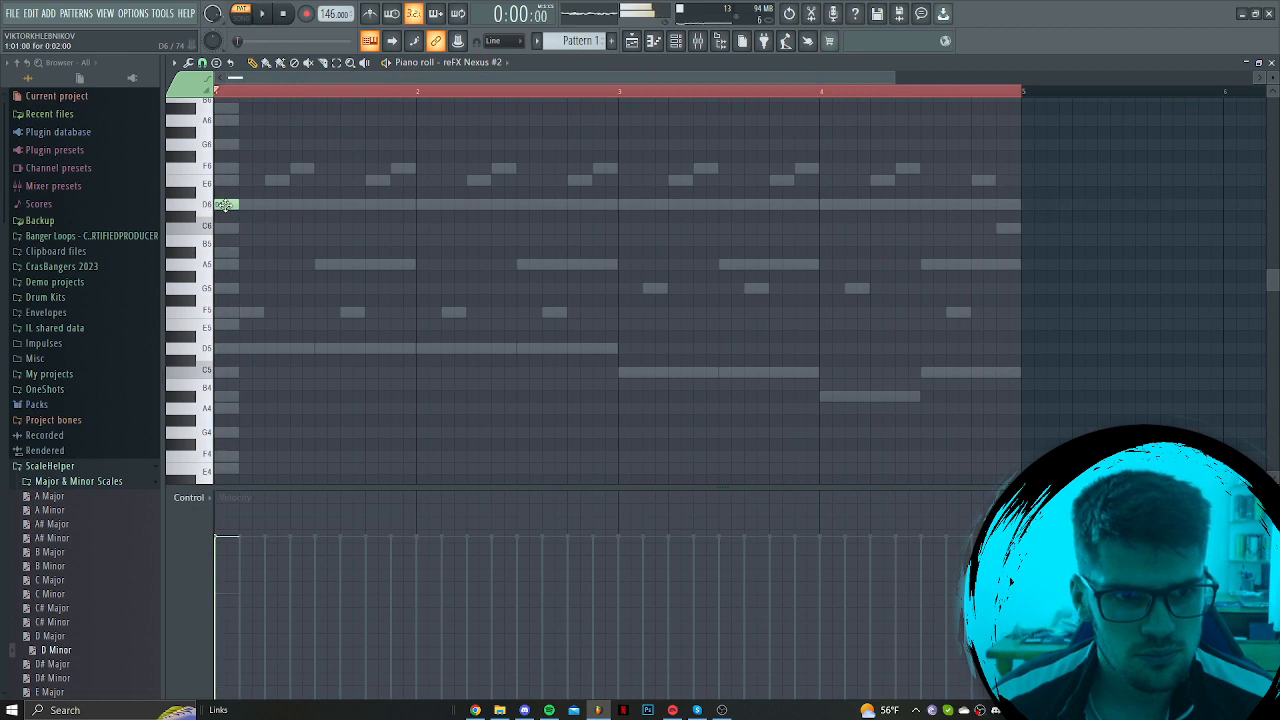
pyautogui.press('space')
pyautogui.moveTo(237, 205); pyautogui.dragTo(407, 216)
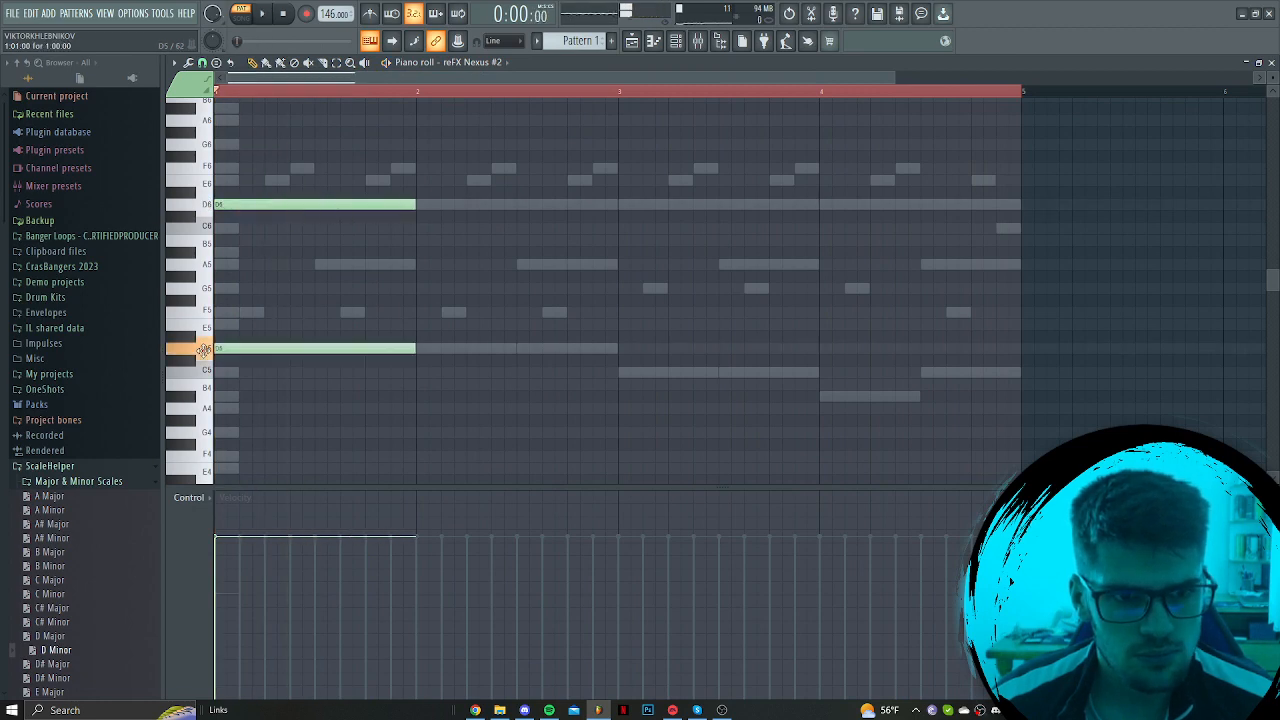
pyautogui.click(677, 45)
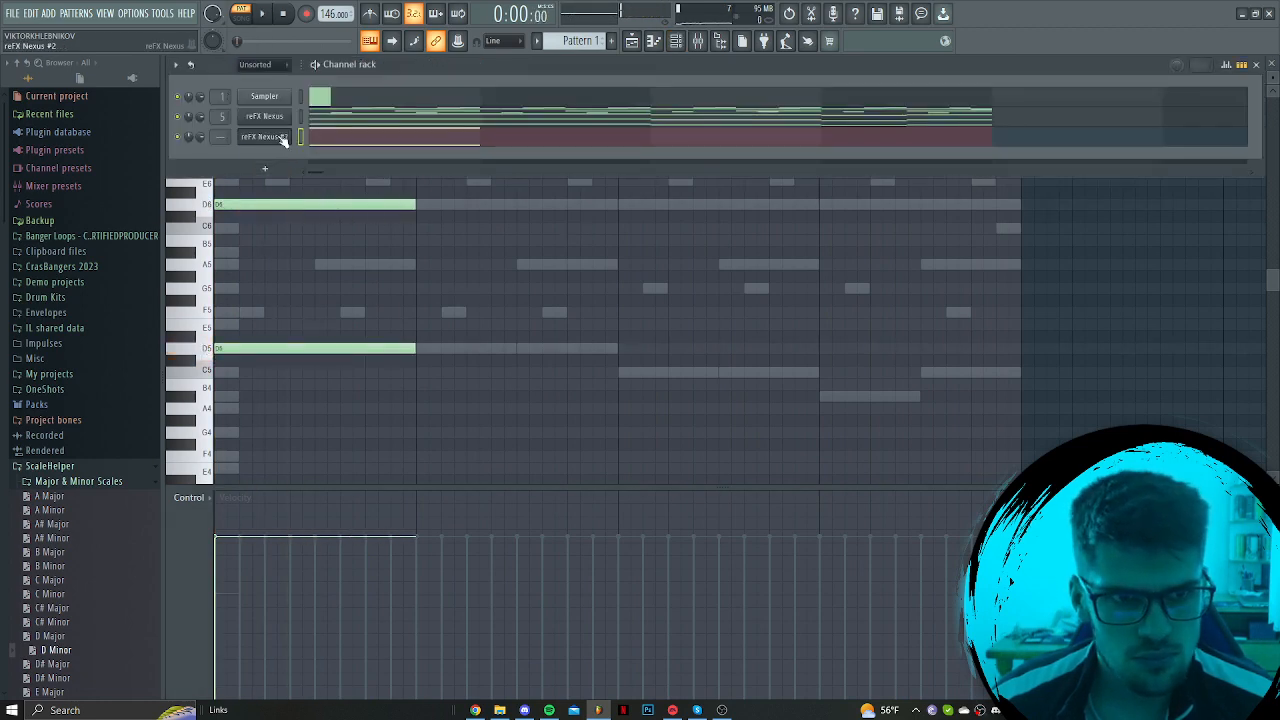
pyautogui.click(282, 138)
pyautogui.press('F7')
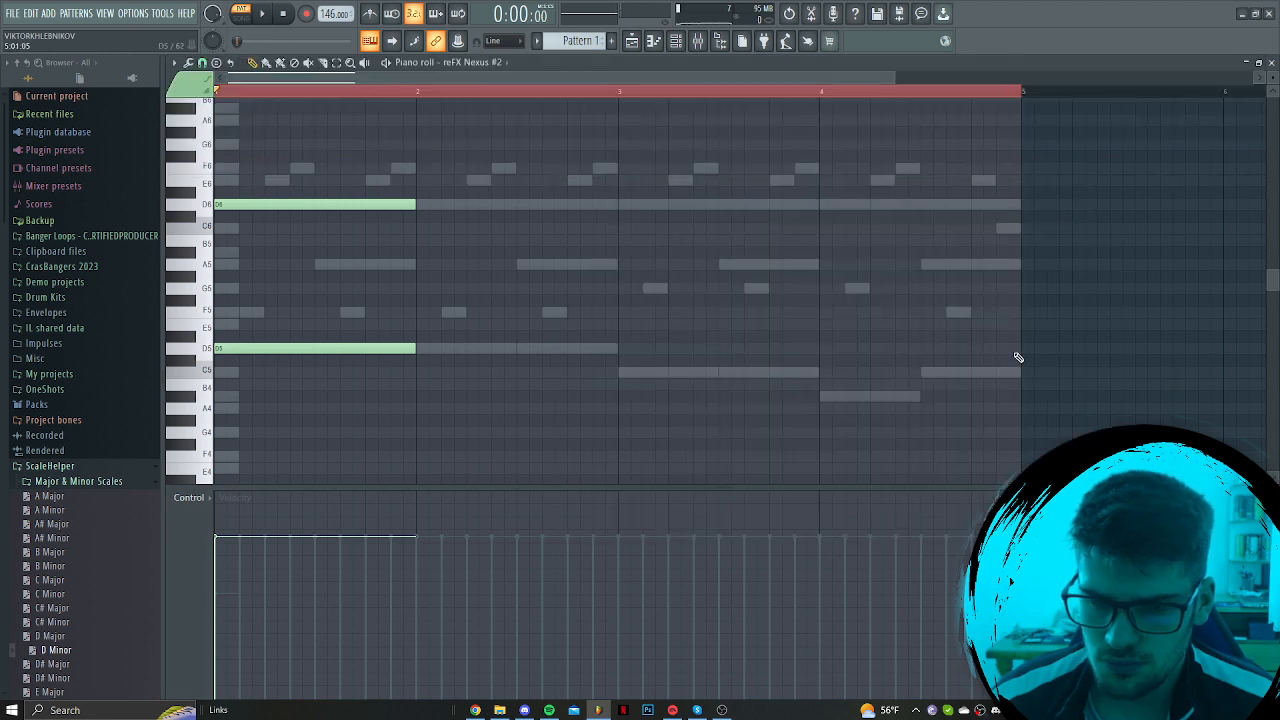
# Add D5 in bar 2, C5 in bar 3, half-bar A#4 and C5 notes in bar 4, and bar-long D6 notes in bars 2 to 4
pyautogui.click(424, 350)
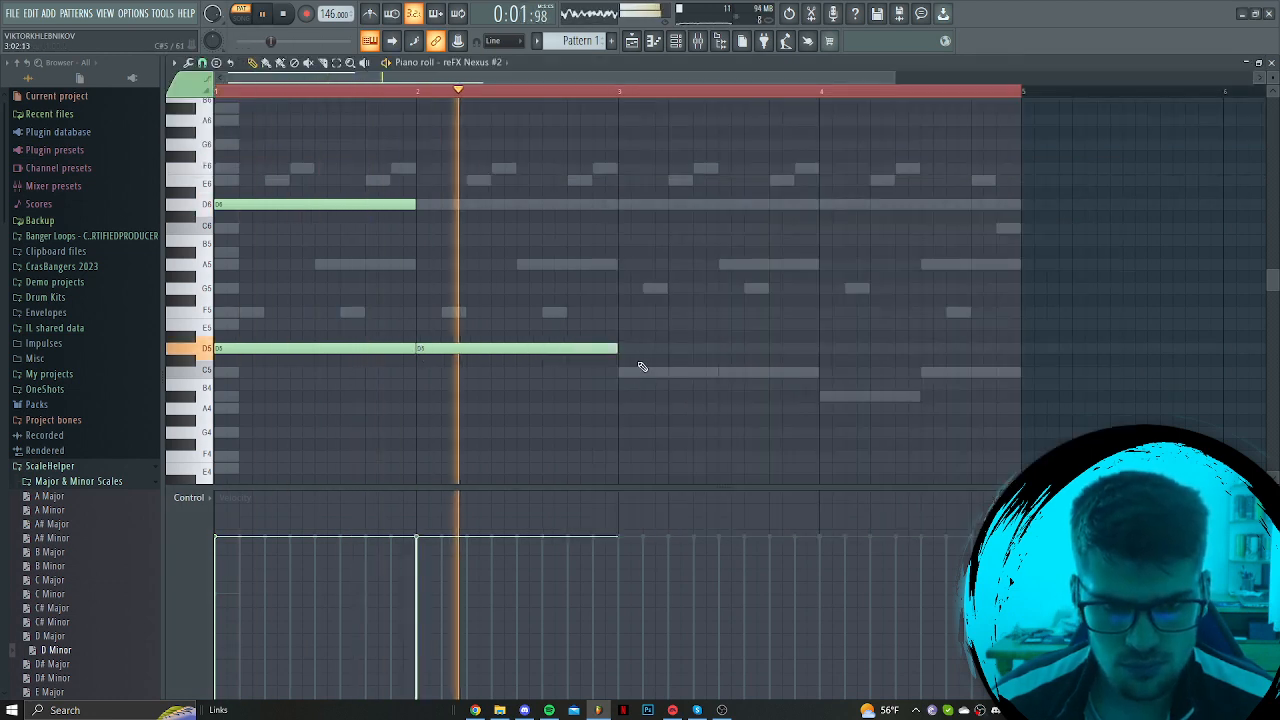
pyautogui.click(626, 372)
pyautogui.click(622, 204)
pyautogui.click(420, 204)
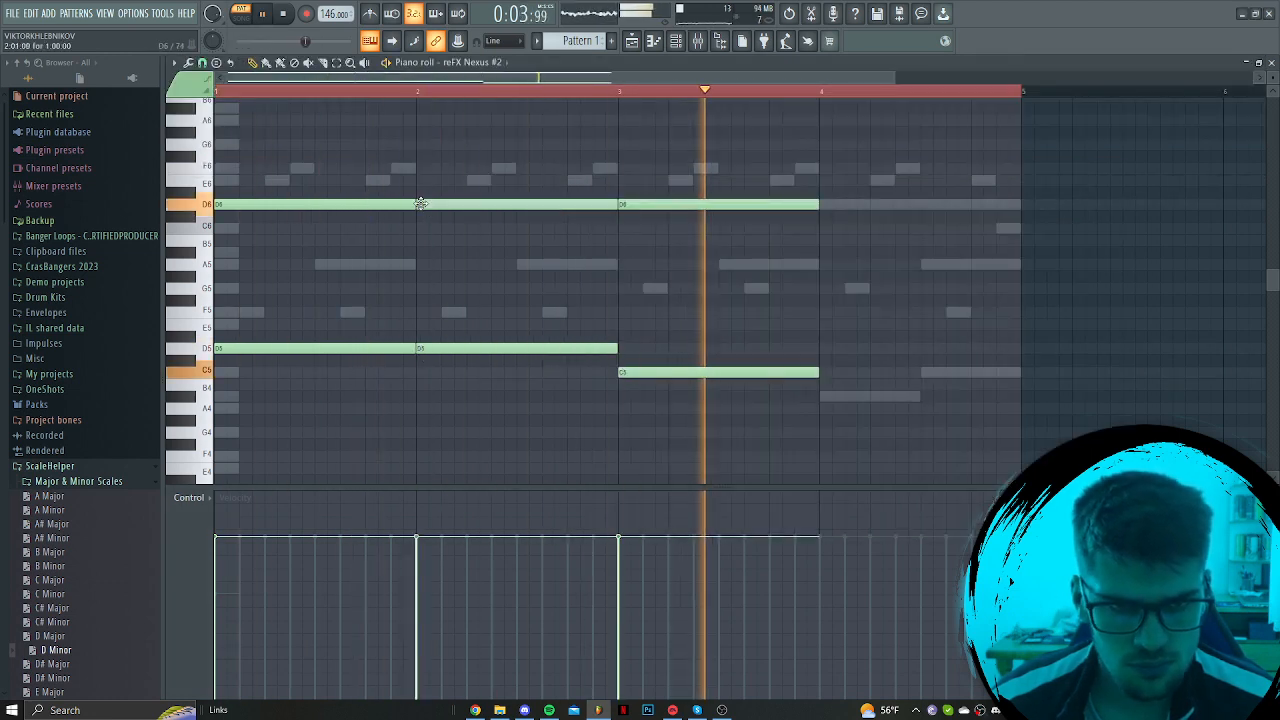
pyautogui.click(822, 204)
pyautogui.click(822, 397)
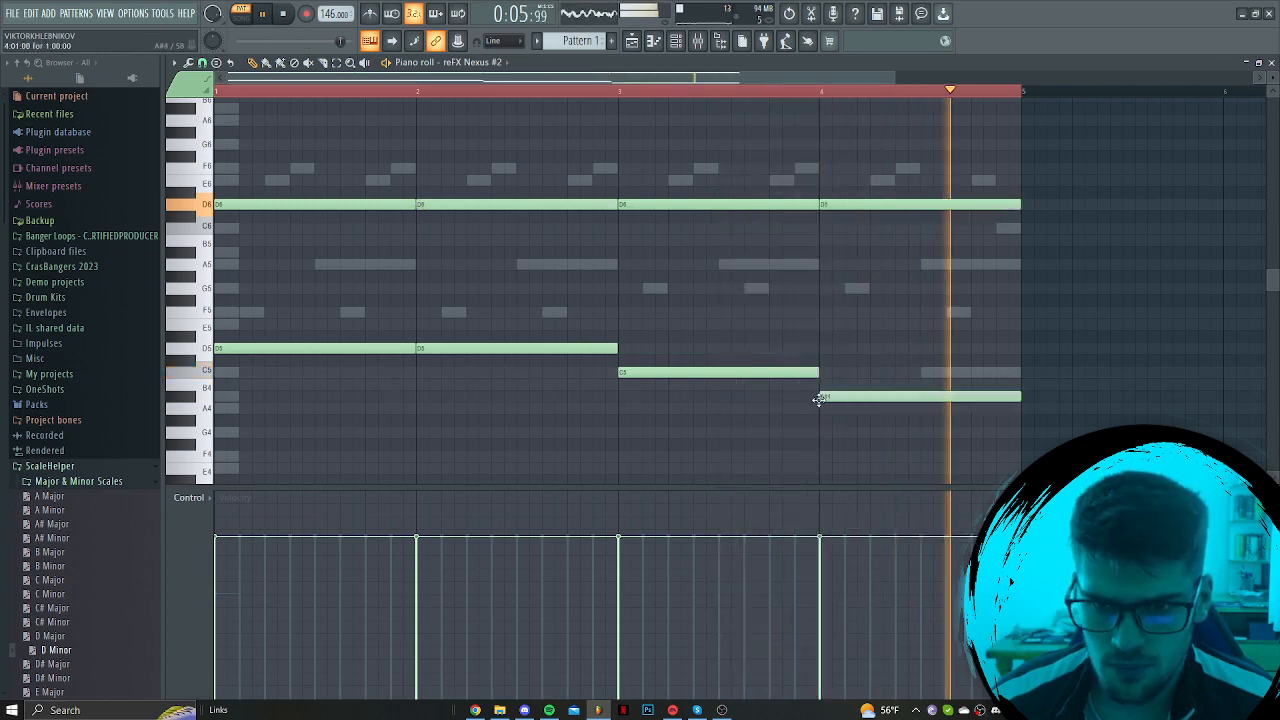
pyautogui.moveTo(1021, 397); pyautogui.dragTo(922, 397)
pyautogui.click(924, 372)
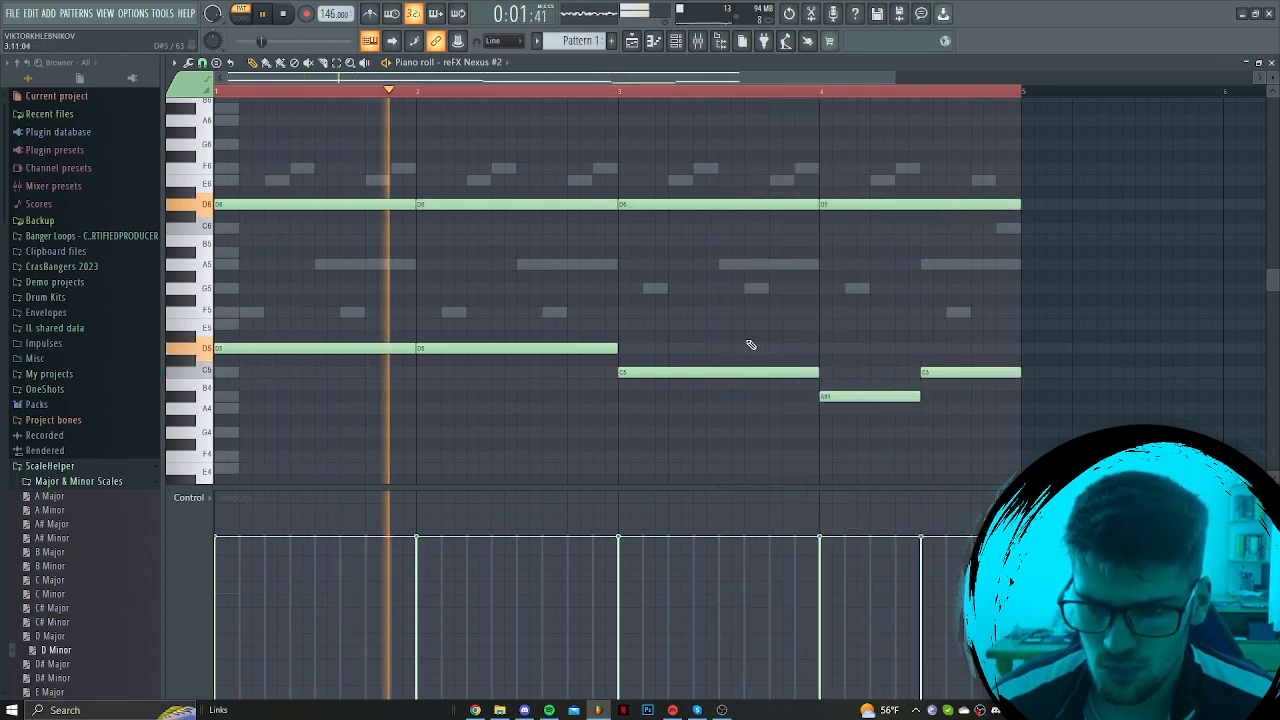
# Add short F6, A#6 and E7 melody notes in bar 1 and a short D7 note at the start of bar 2
pyautogui.scroll(3, 413, 243)
pyautogui.scroll(2, 354, 229)
pyautogui.click(292, 277)
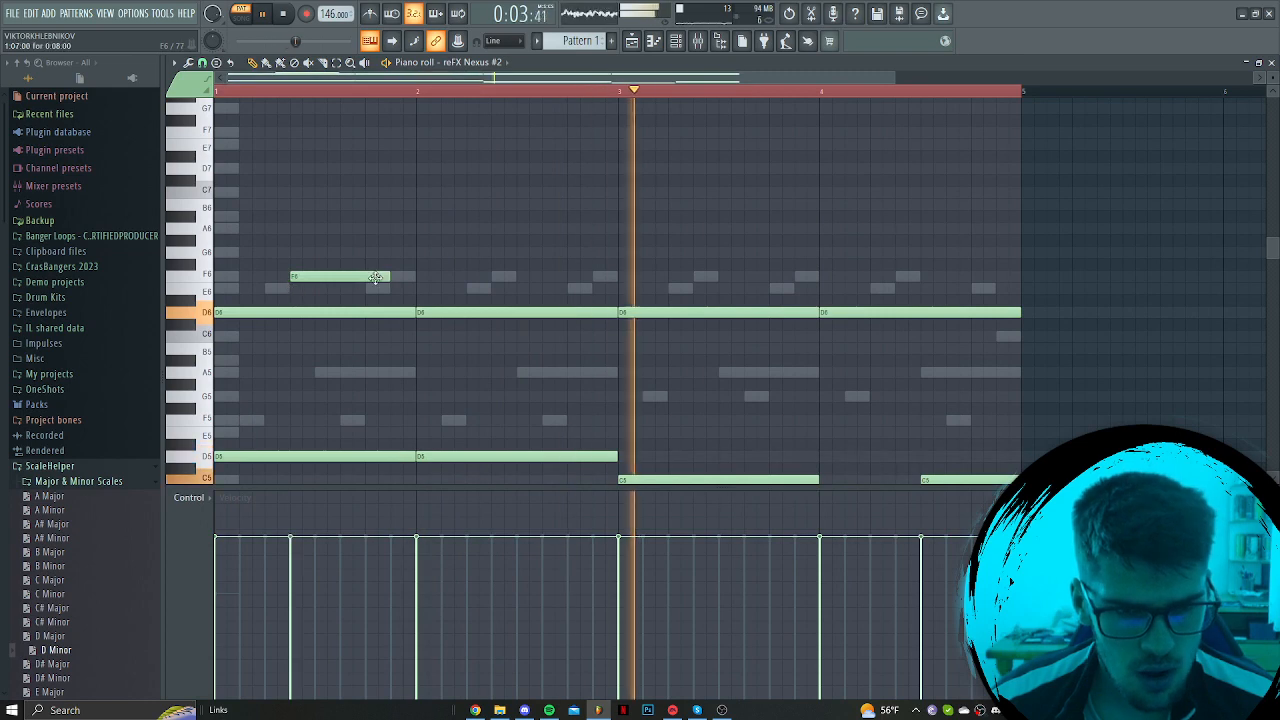
pyautogui.moveTo(390, 277); pyautogui.dragTo(314, 277)
pyautogui.click(317, 216)
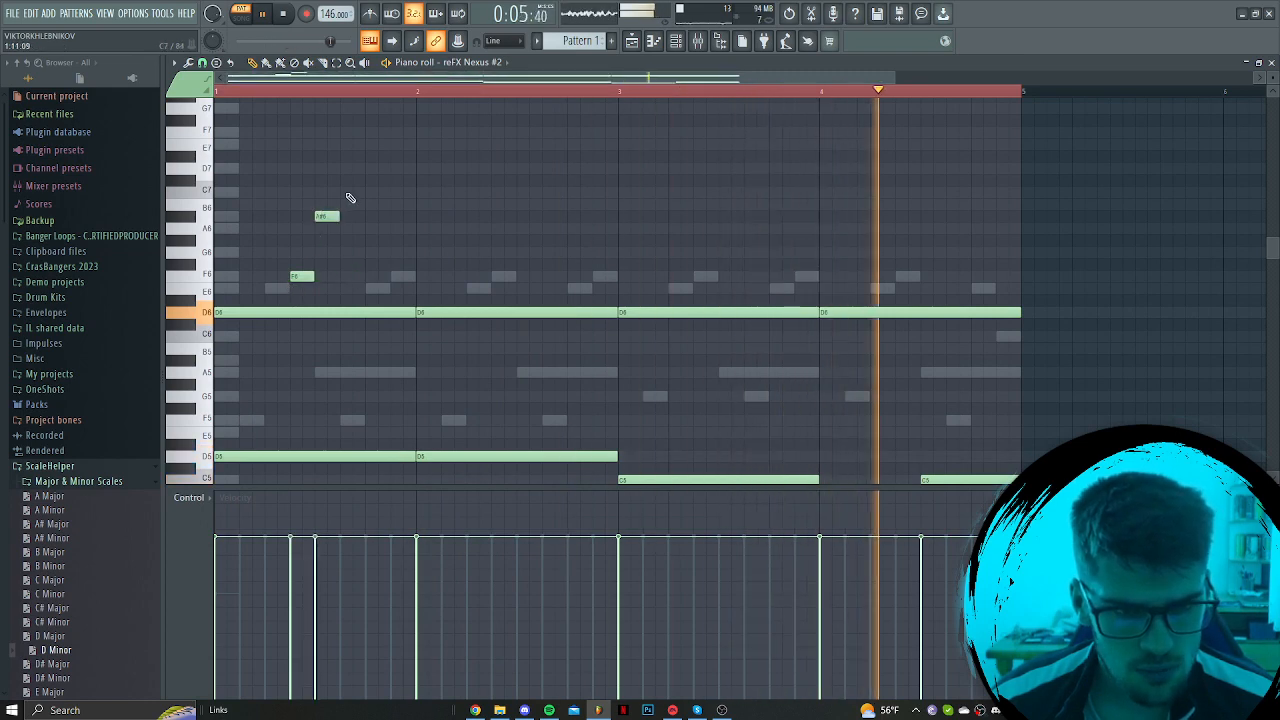
pyautogui.click(375, 145)
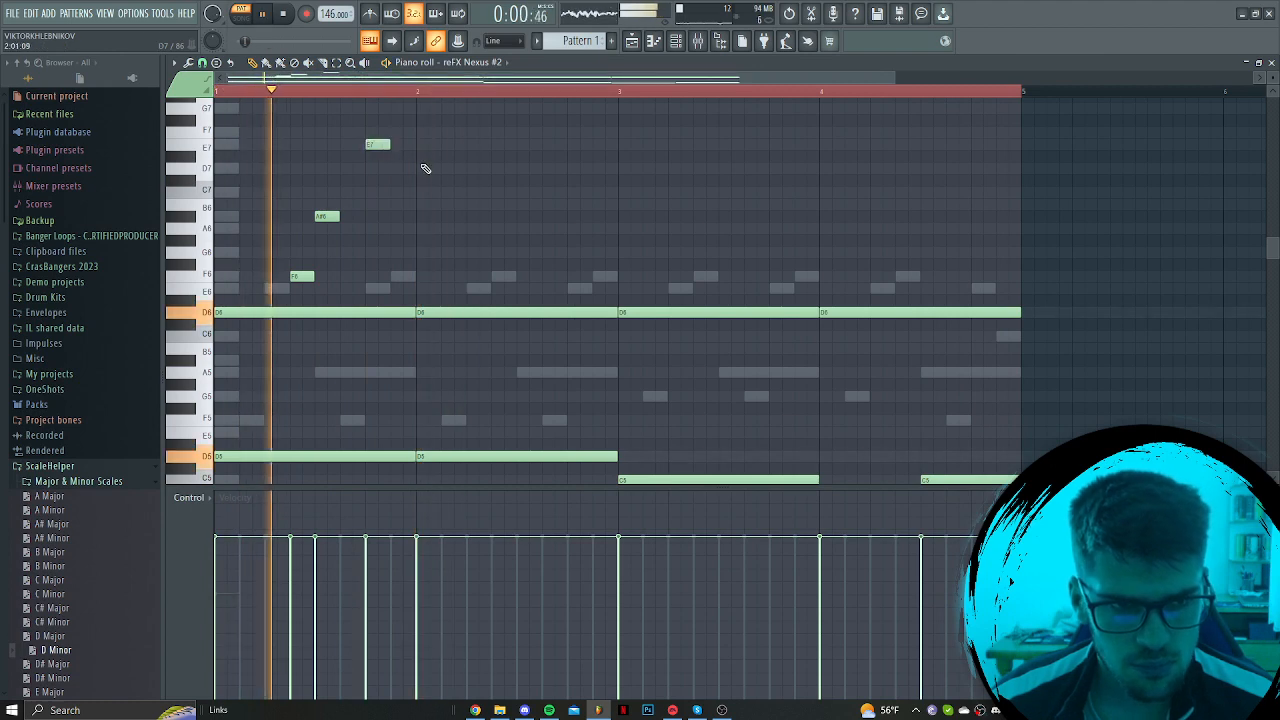
pyautogui.click(426, 168)
pyautogui.moveTo(440, 127); pyautogui.dragTo(302, 276)
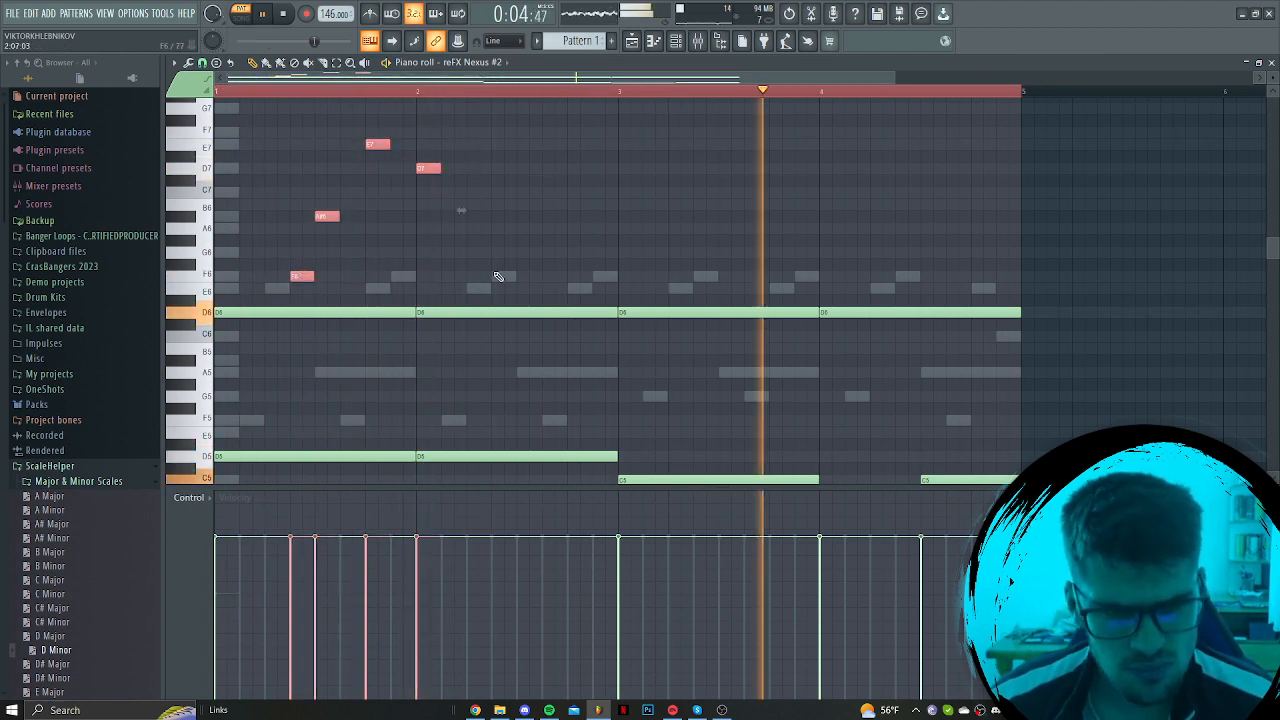
pyautogui.keyDown('ctrl'); pyautogui.scroll(-1, 498, 276); pyautogui.keyUp('ctrl')
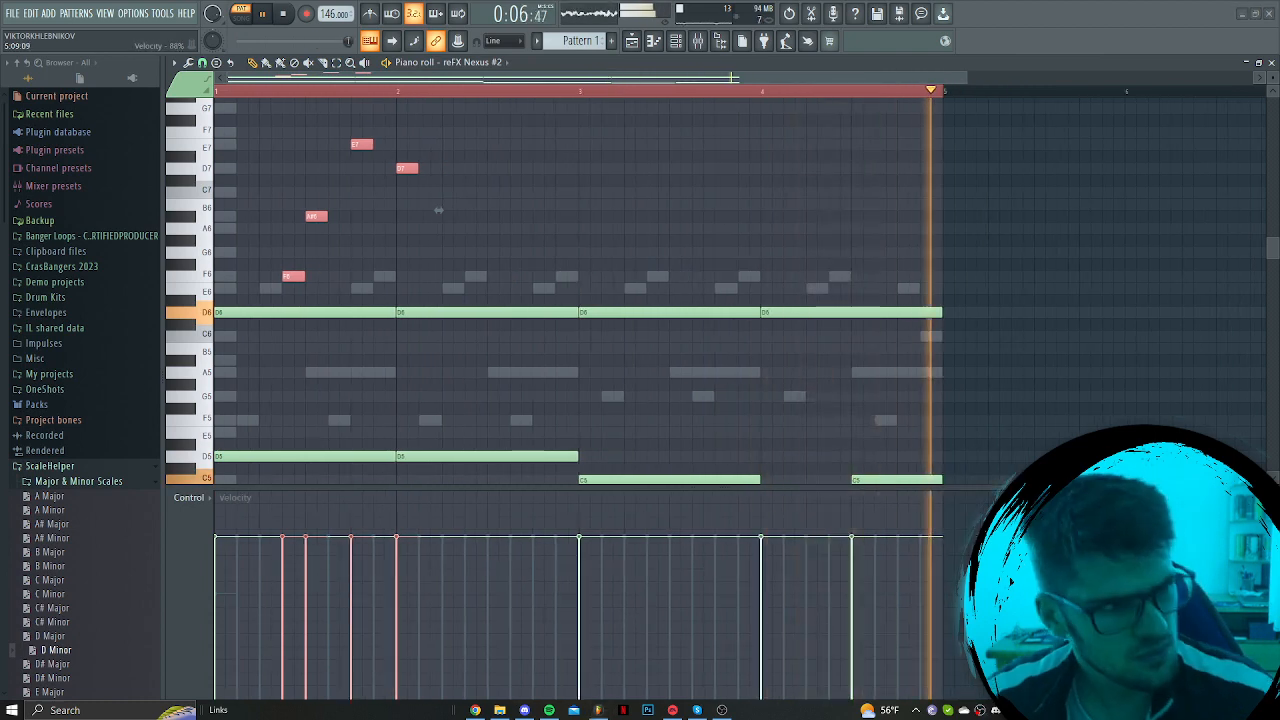
pyautogui.hotkey('ctrl', 'd')
# Set the selected channel's volume to 81% and return to the reFX Nexus #2 notes
pyautogui.click(680, 45)
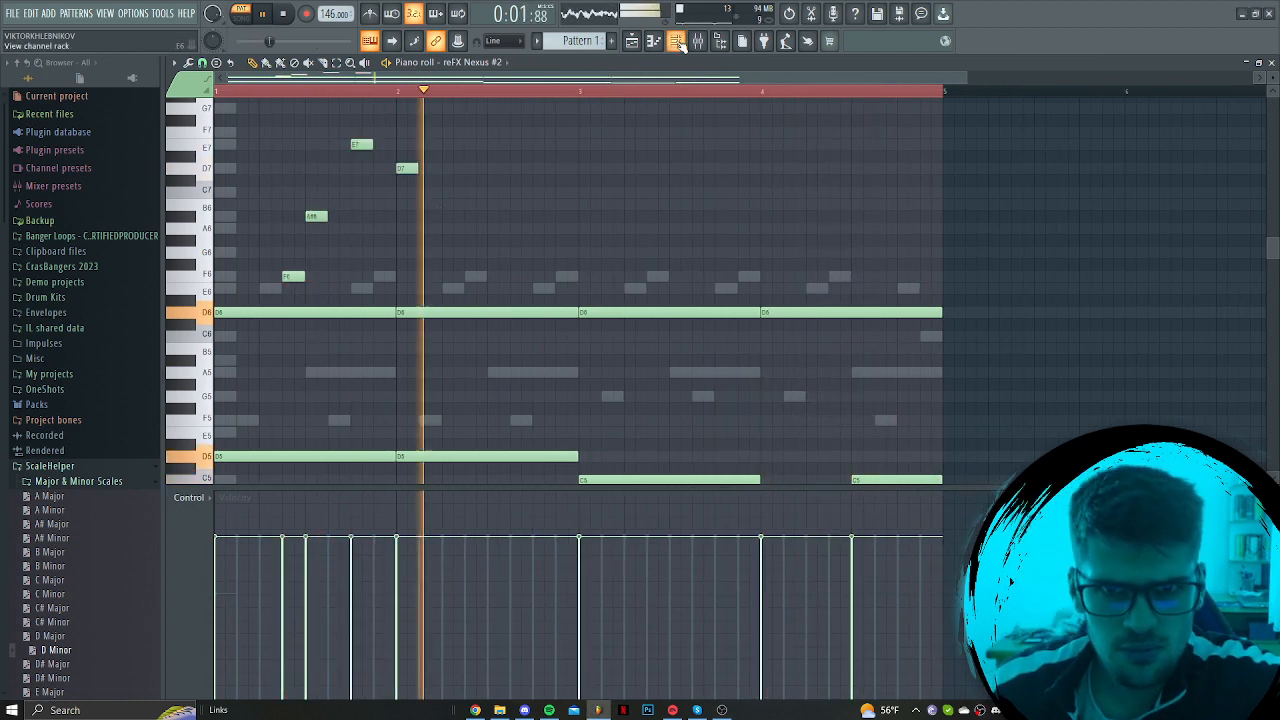
pyautogui.click(676, 41)
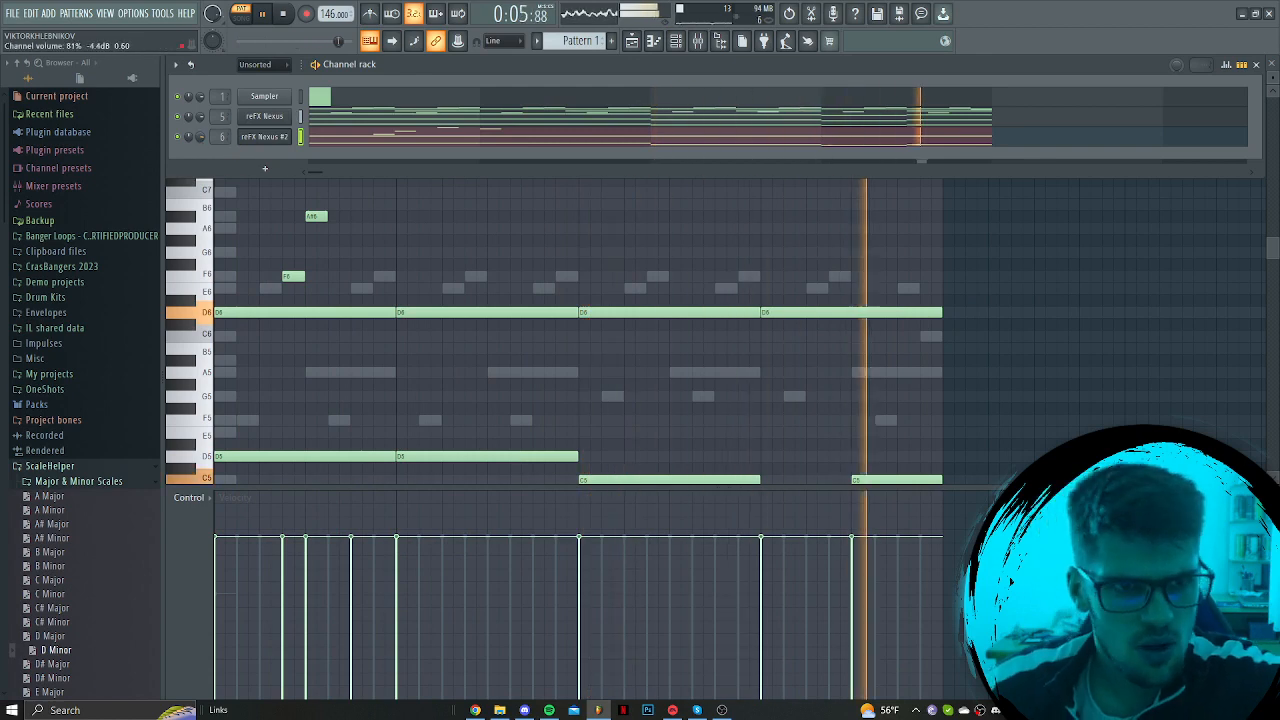
pyautogui.press('F6')
pyautogui.scroll(1, 532, 237)
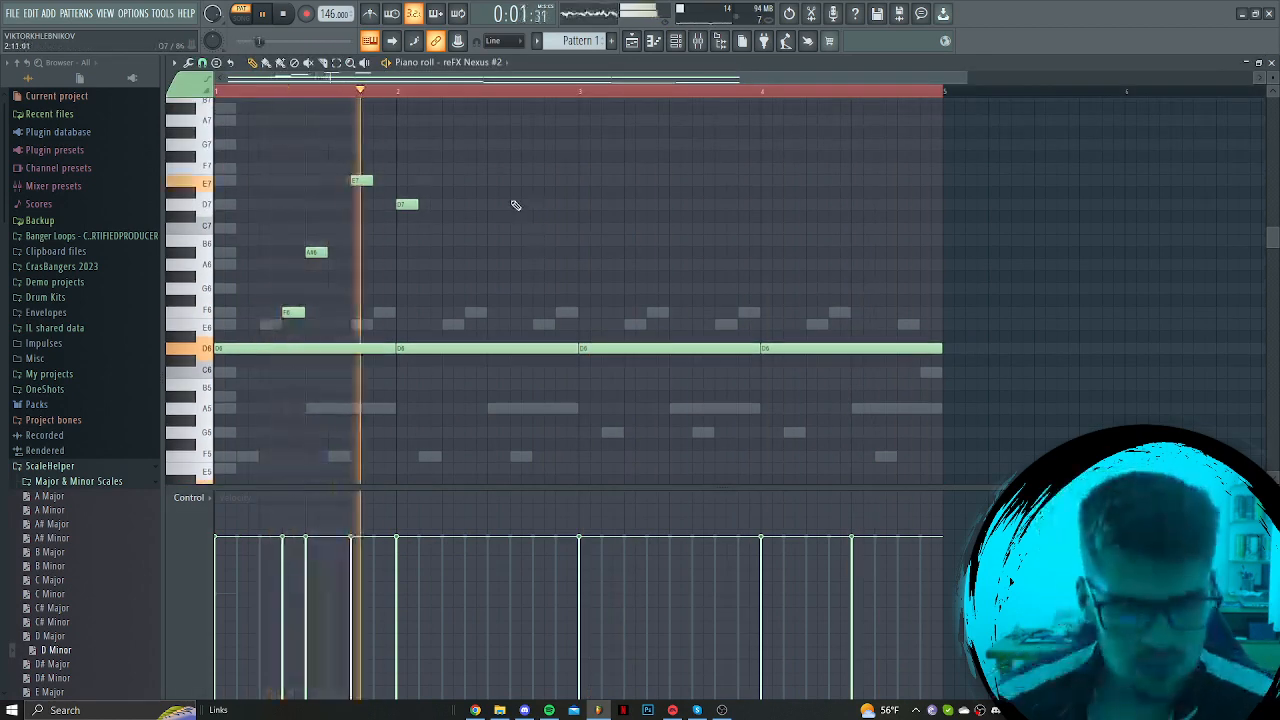
# Open the original reFX Nexus channel's notes, select everything above the D5 root line, and stop playback
pyautogui.press('F6')
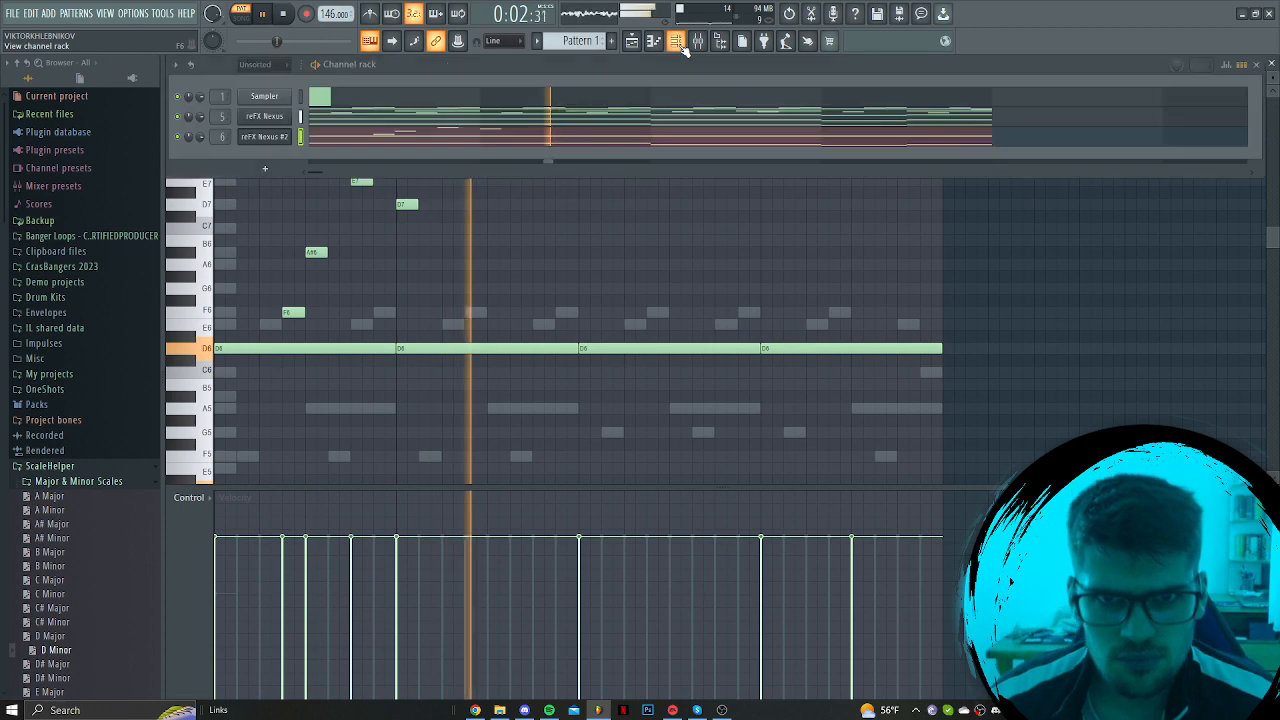
pyautogui.rightClick(285, 136)
pyautogui.rightClick(272, 116)
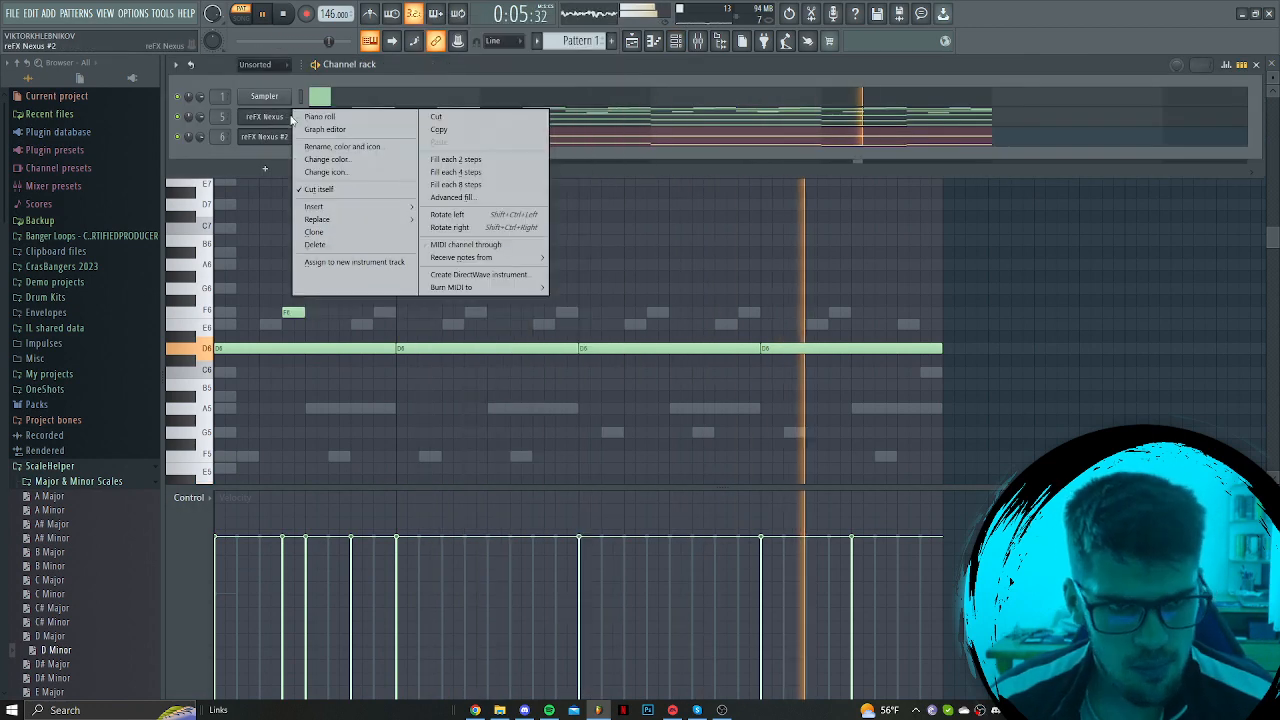
pyautogui.click(322, 116)
pyautogui.scroll(-4, 368, 183)
pyautogui.moveTo(990, 330); pyautogui.dragTo(223, 143)
pyautogui.press('space')
# Clone the original reFX Nexus channel
pyautogui.press('F6')
pyautogui.rightClick(265, 117)
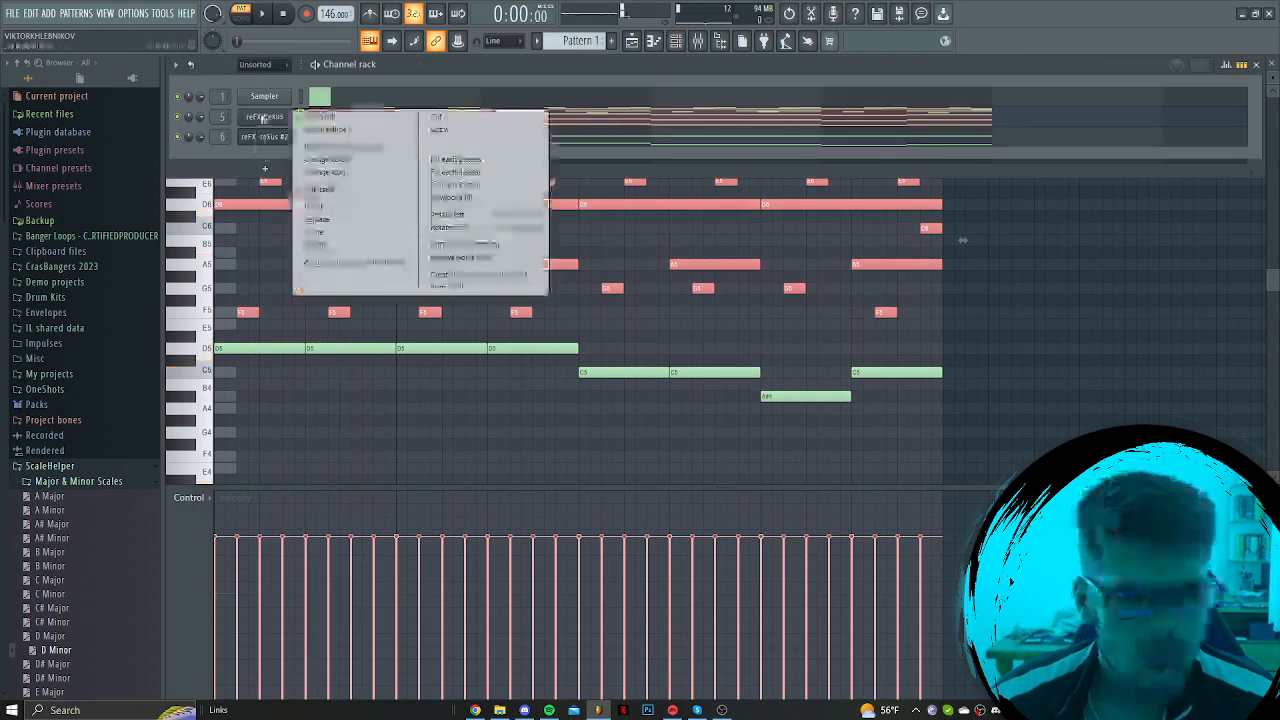
pyautogui.click(344, 234)
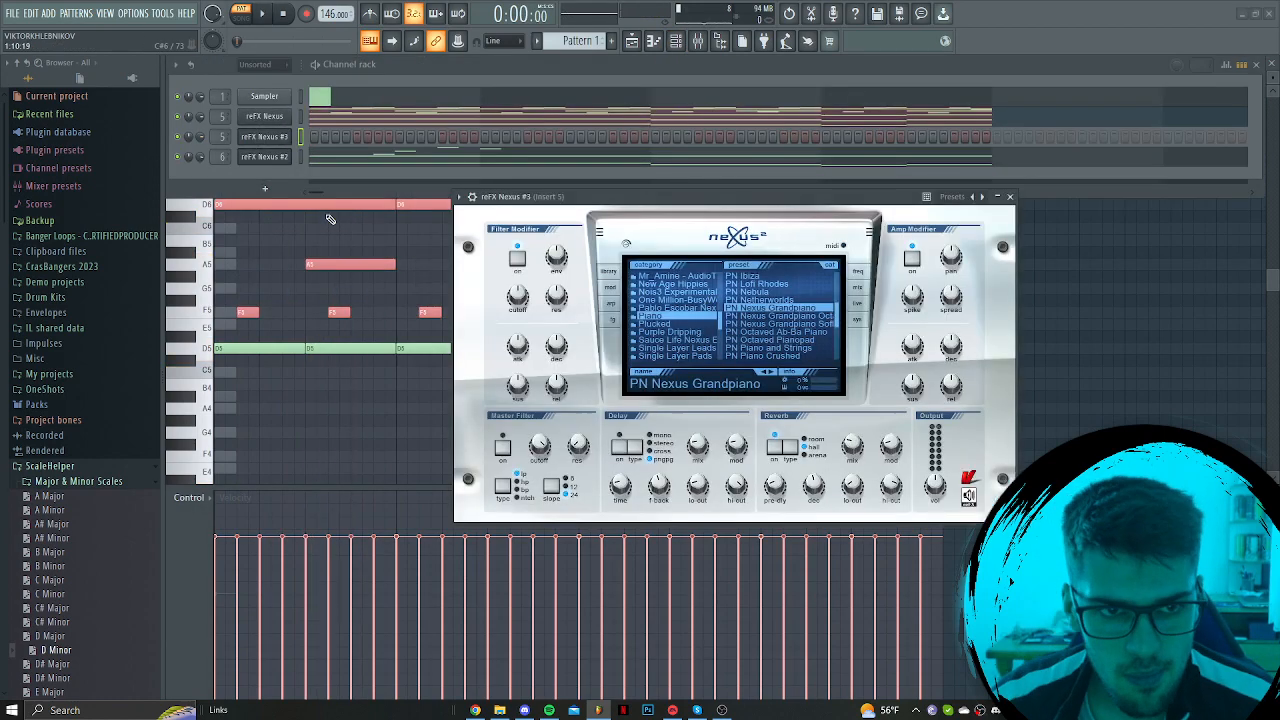
# Switch the piano roll to reFX Nexus #3 and add short E7 in bar 1 and D7 and F6 in bar 2 during playback
pyautogui.rightClick(287, 152)
pyautogui.click(304, 158)
pyautogui.scroll(5, 357, 183)
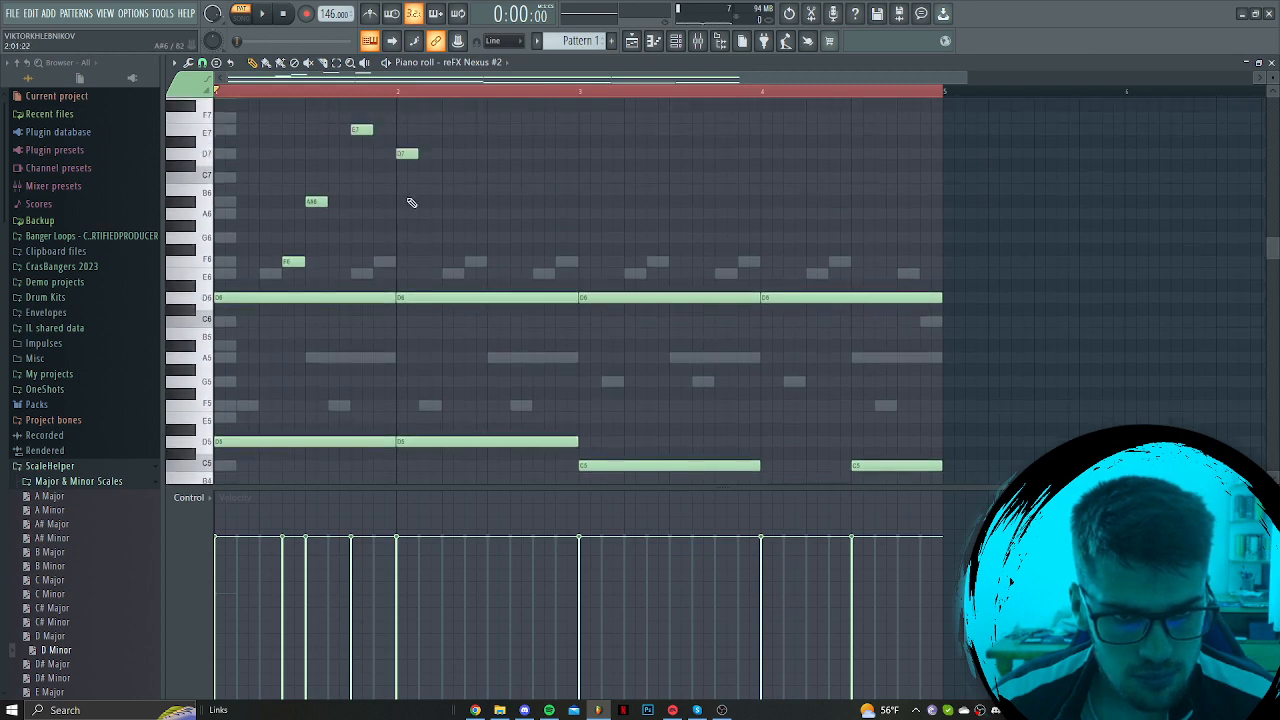
pyautogui.scroll(-2, 468, 160)
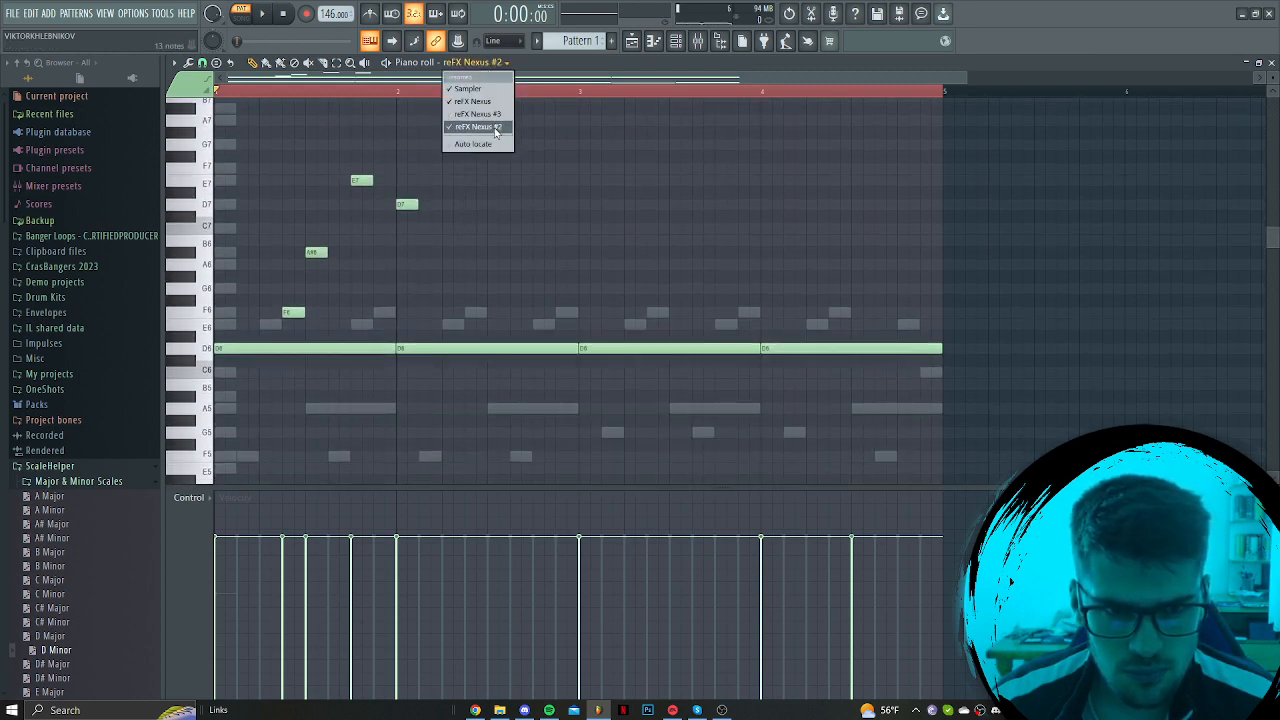
pyautogui.click(493, 116)
pyautogui.press('space')
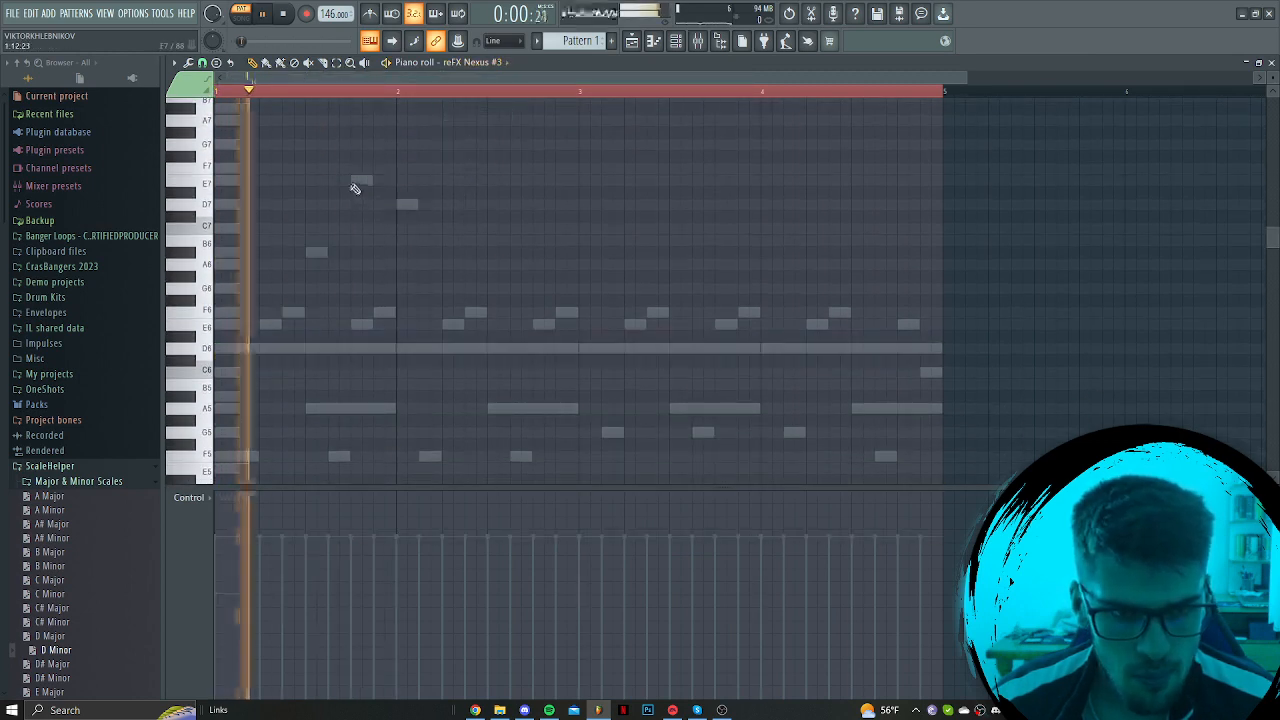
pyautogui.click(471, 314)
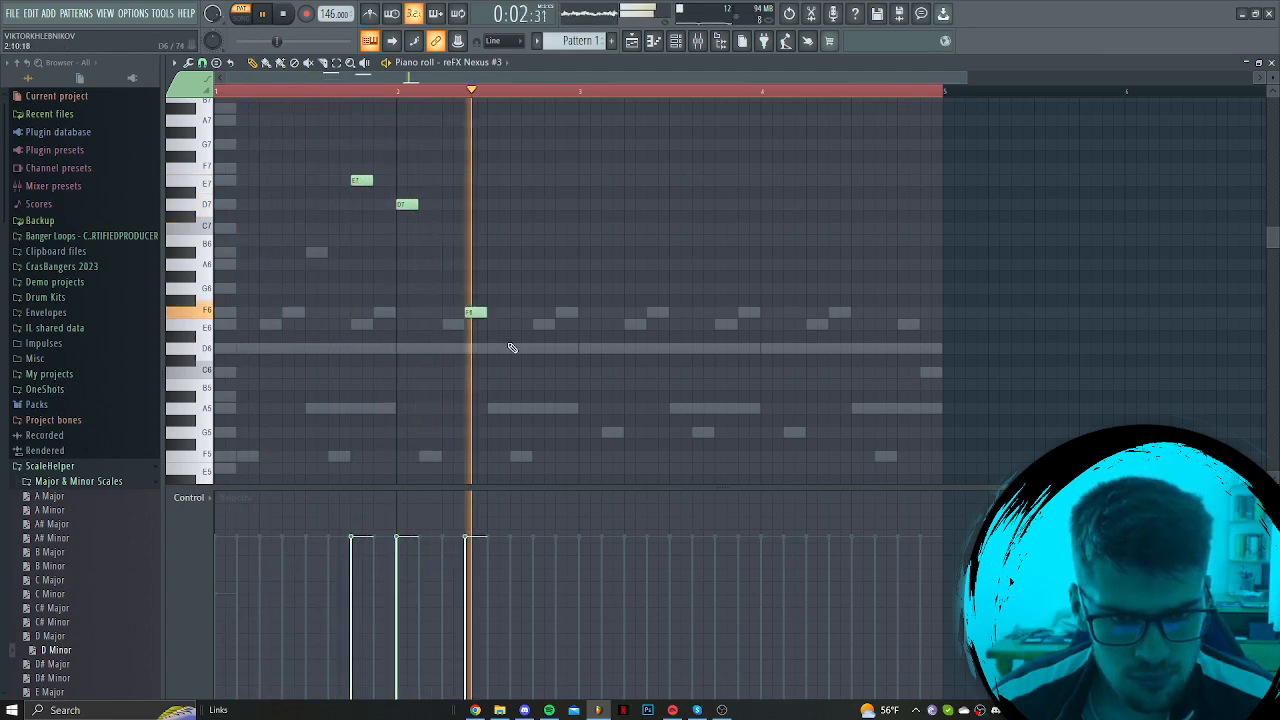
# Clear the trial E7, D7 and F6 notes from reFX Nexus #3 and audition other starting notes
pyautogui.click(539, 348)
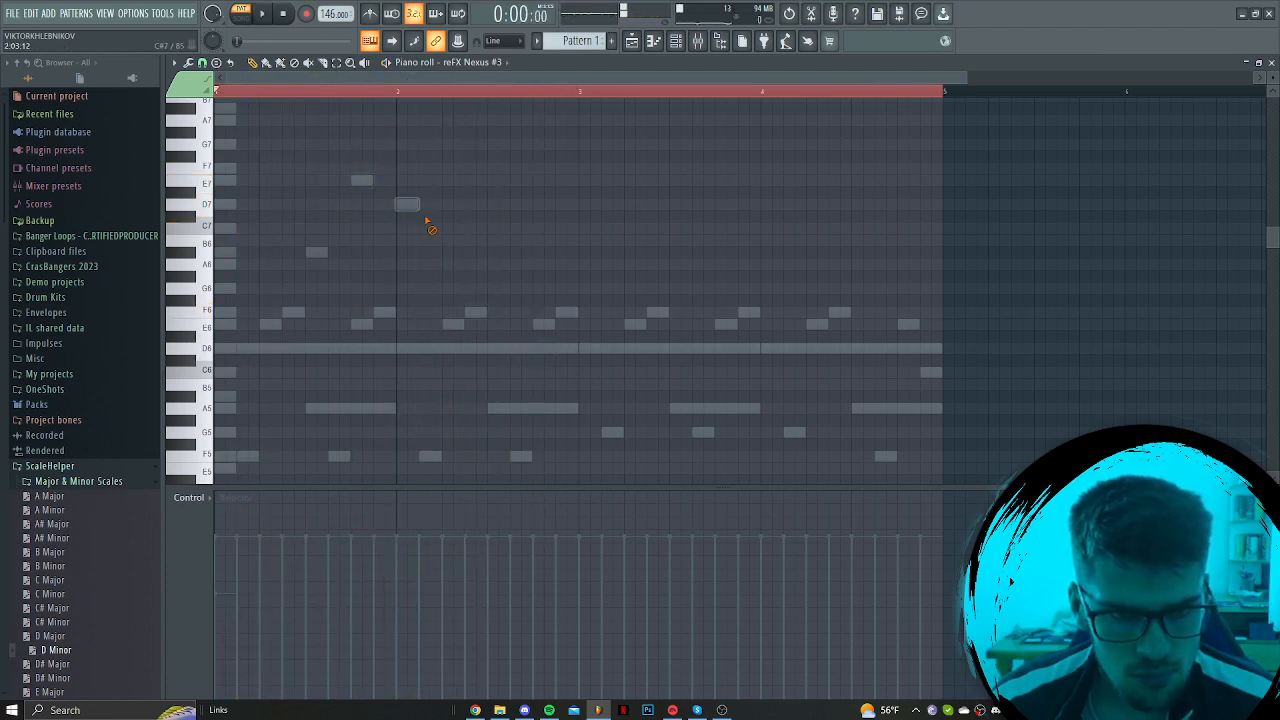
pyautogui.click(287, 180)
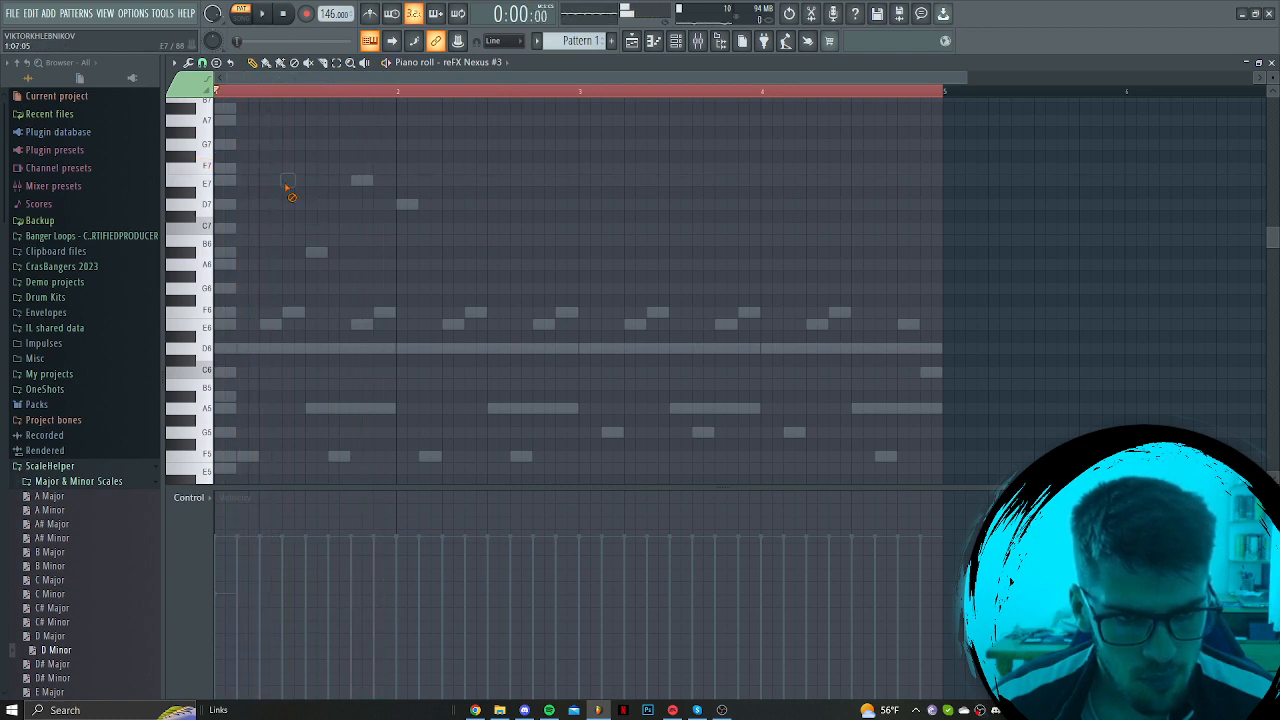
pyautogui.click(264, 266)
pyautogui.press('space')
pyautogui.press('space')
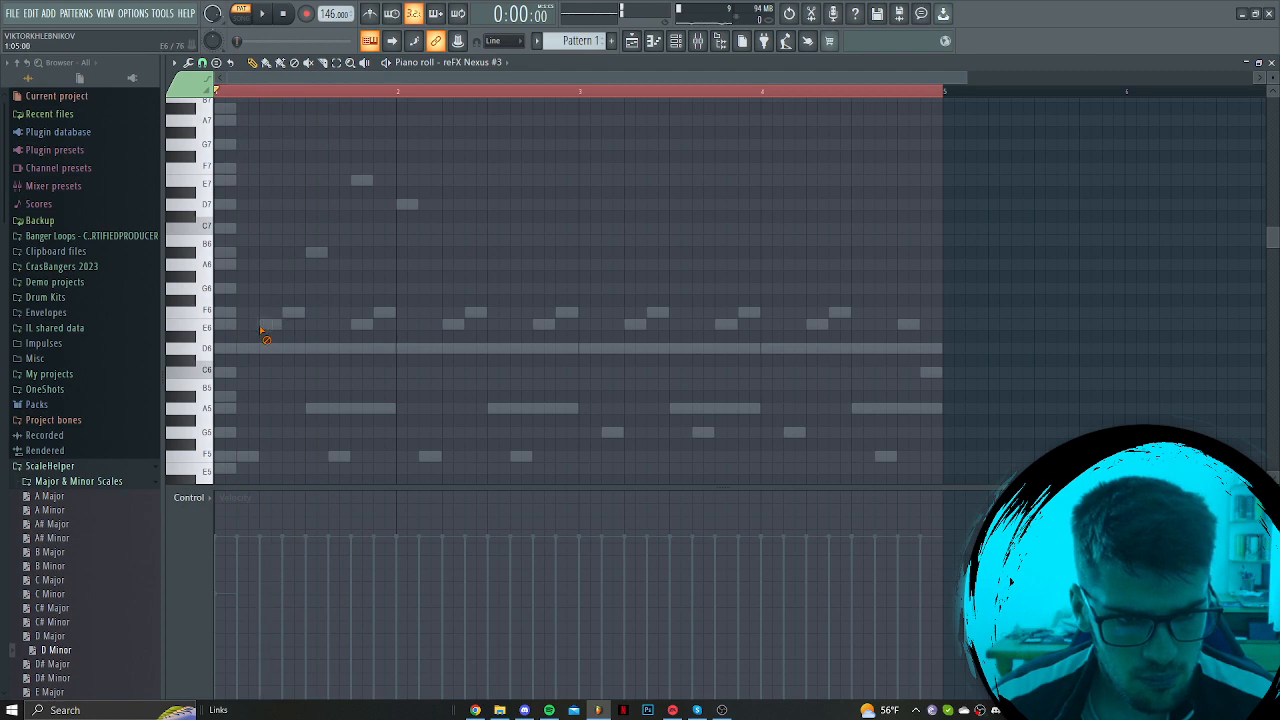
# Add short F5, A5 and F6 notes late in bar 1 and D6 at bar 2, and copy the phrase two bars later
pyautogui.scroll(-3, 351, 362)
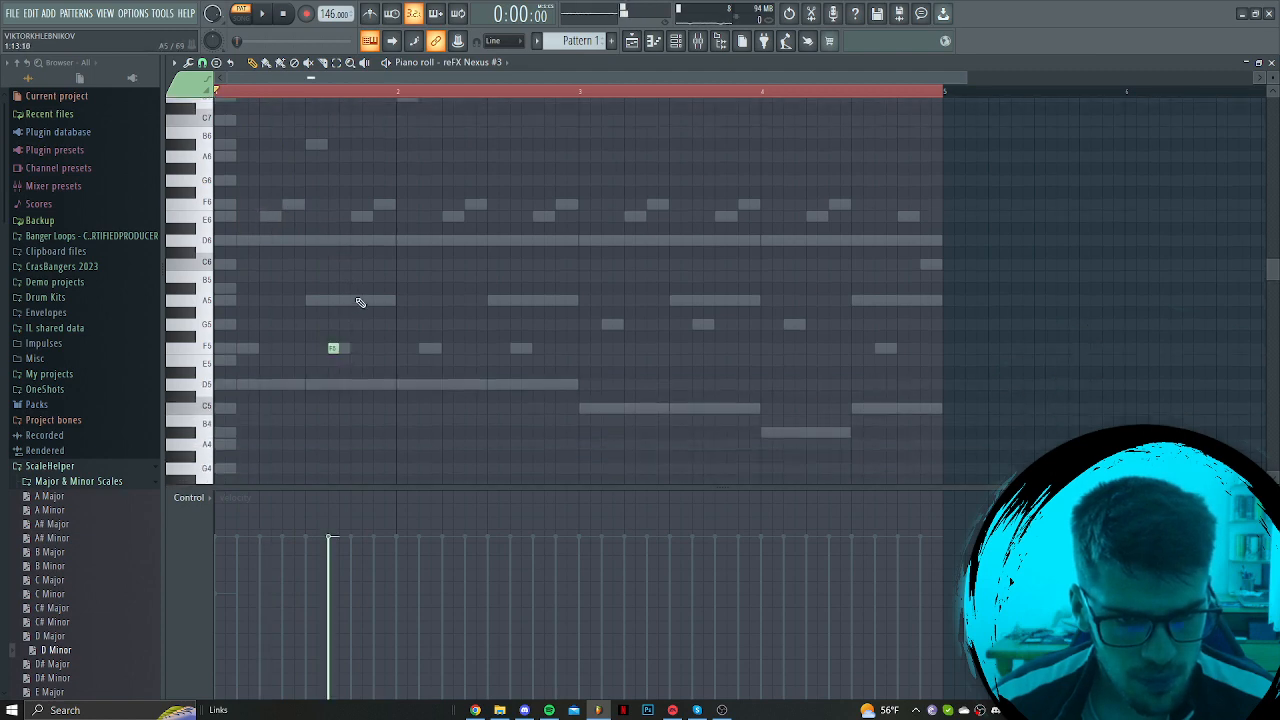
pyautogui.hotkey('ctrl', 'a')
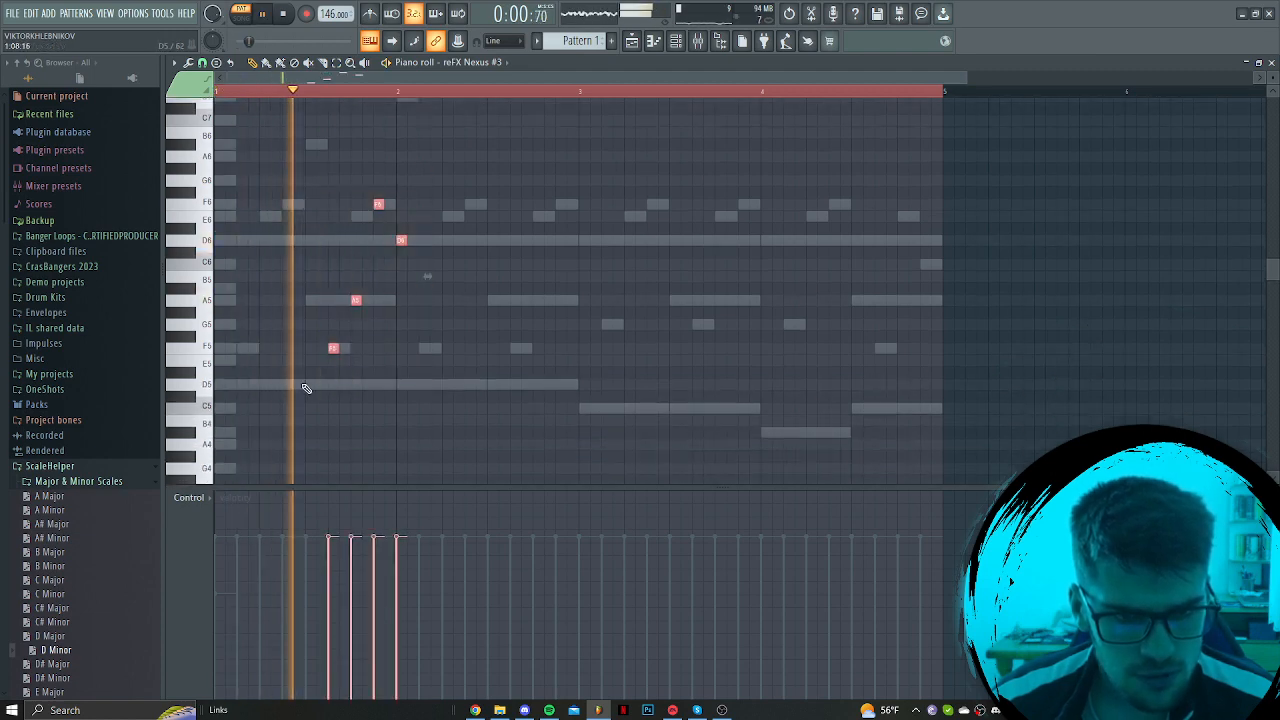
pyautogui.moveTo(335, 348); pyautogui.dragTo(697, 359)
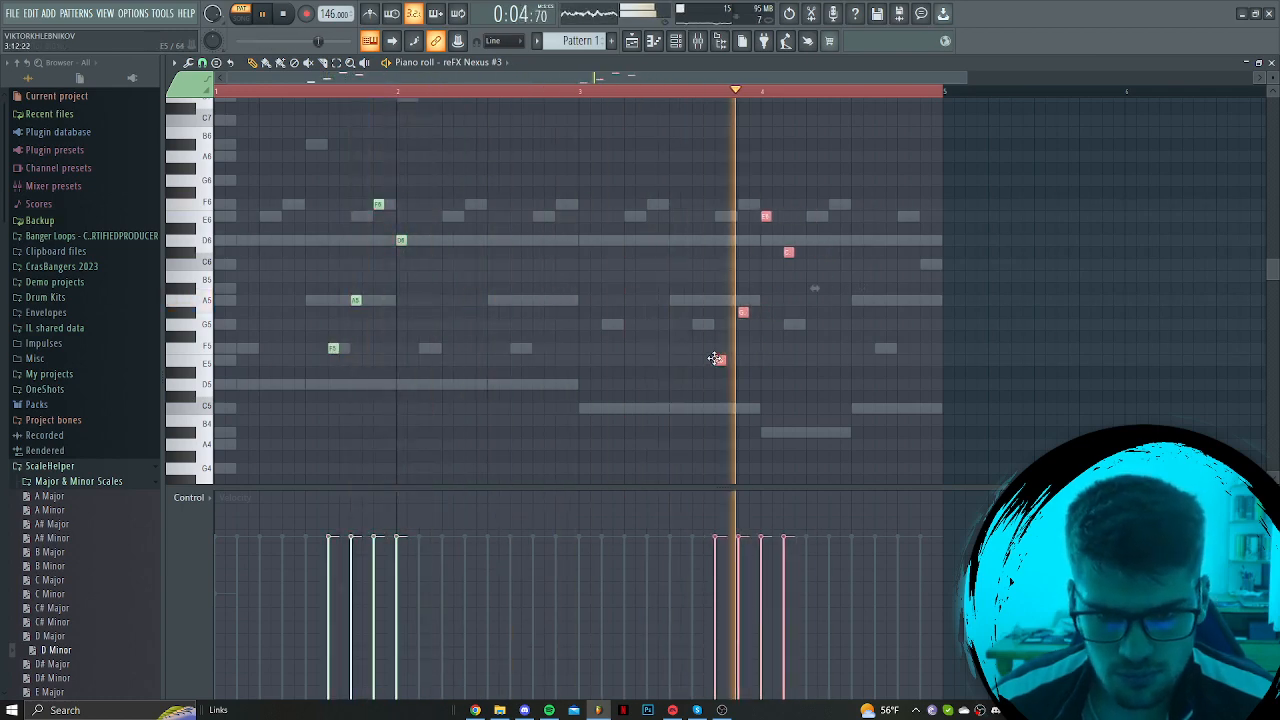
pyautogui.hotkey('shift', 'Up')
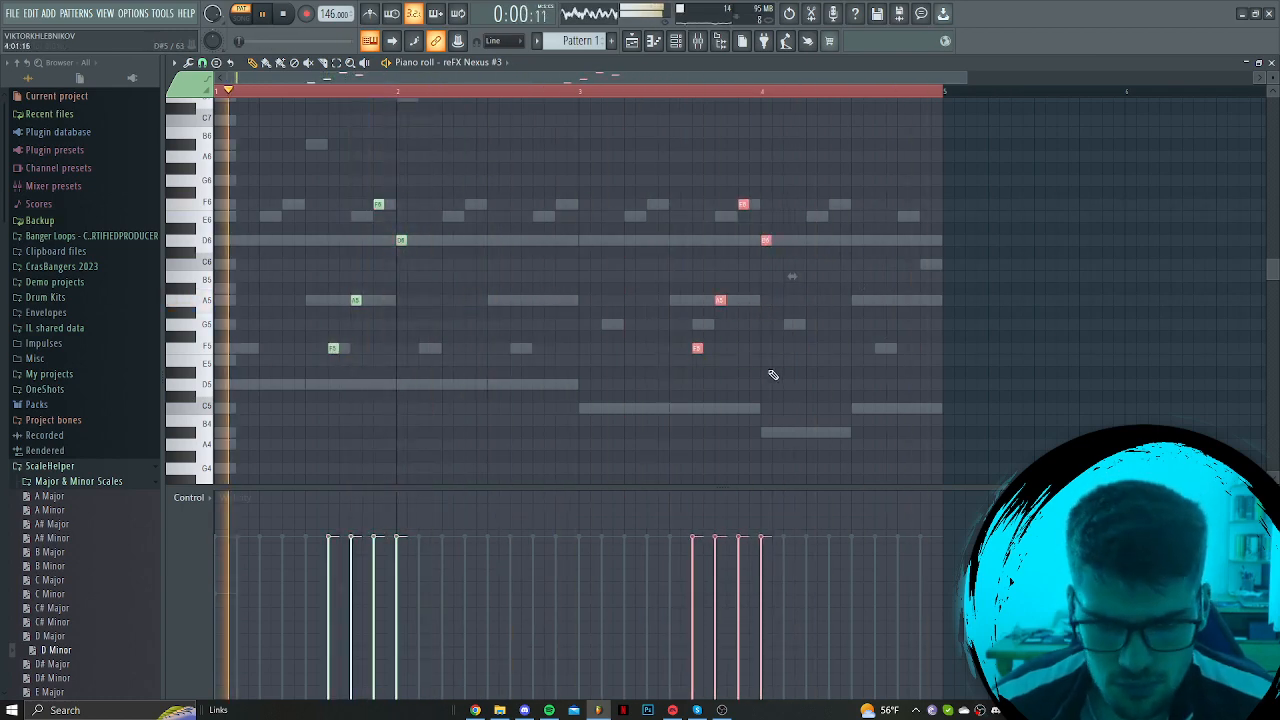
# Transpose all reFX Nexus #3 notes down one octave and clear the selection
pyautogui.scroll(-2, 765, 374)
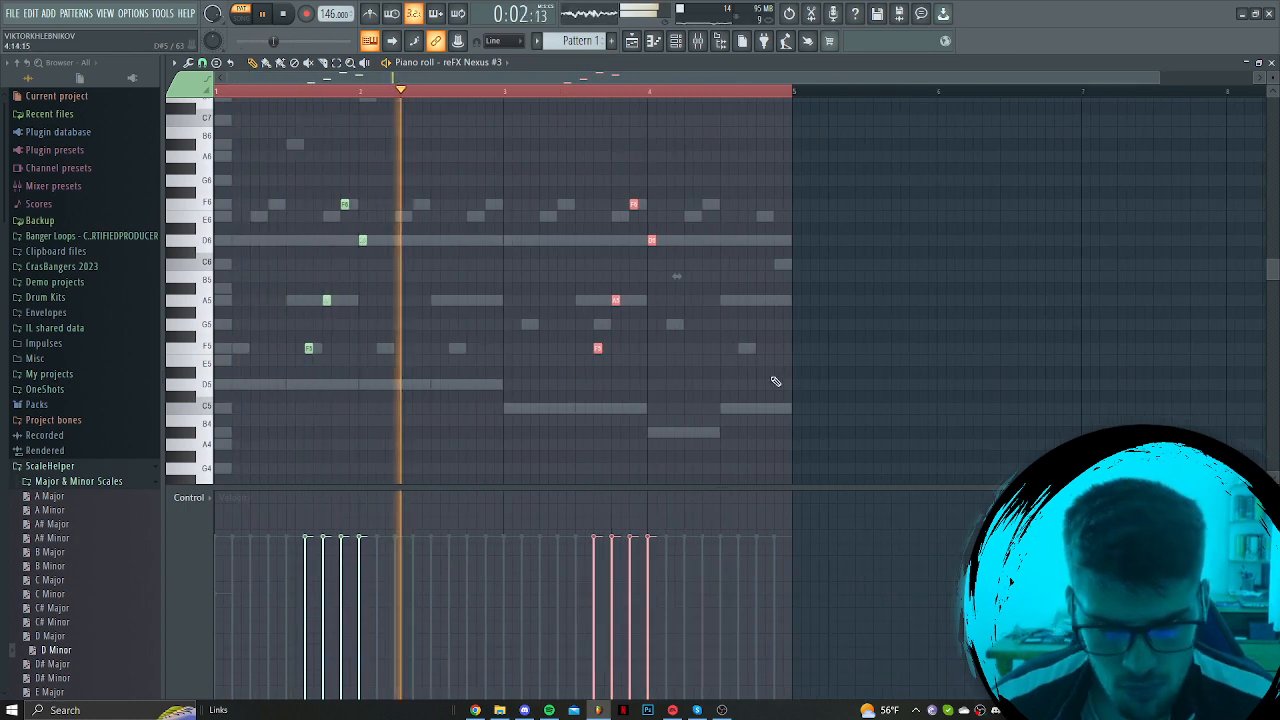
pyautogui.hotkey('ctrl', 'a')
pyautogui.hotkey('ctrl', 'Down')
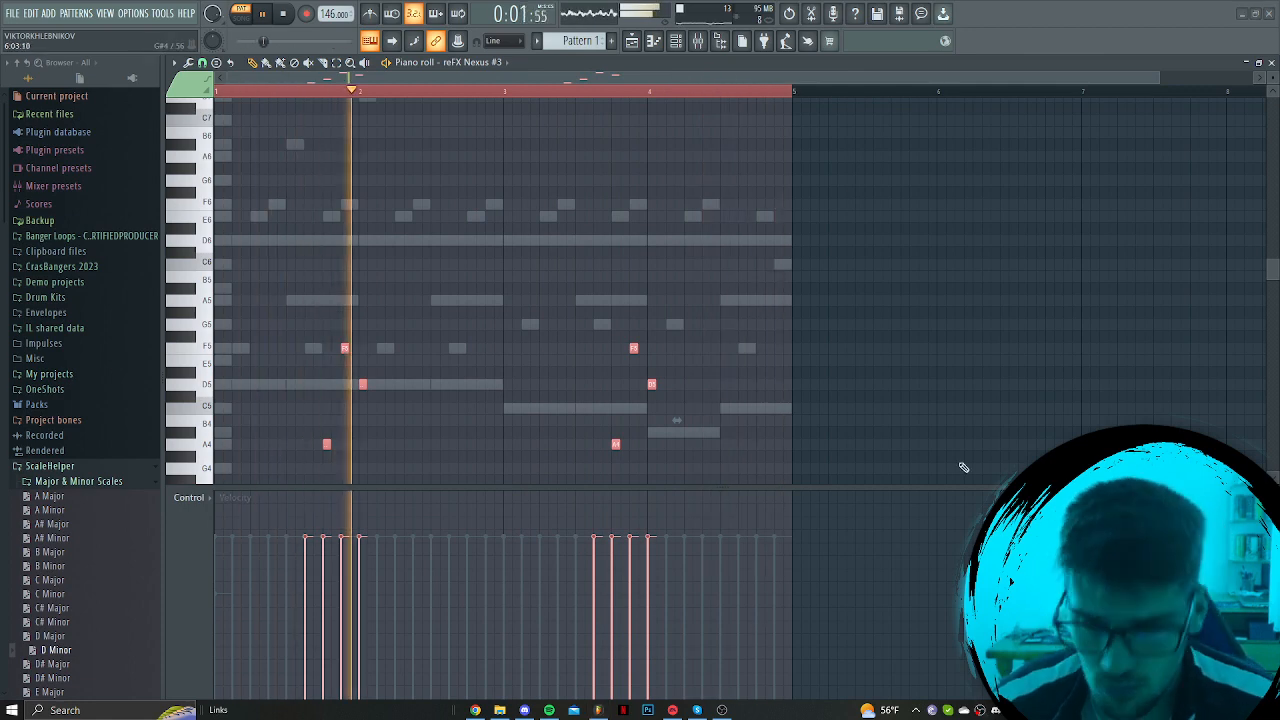
pyautogui.rightClick(770, 197)
# Add Fruity Reeverb 2 to mixer Insert 6 with a wet level of 57%
pyautogui.press('F6')
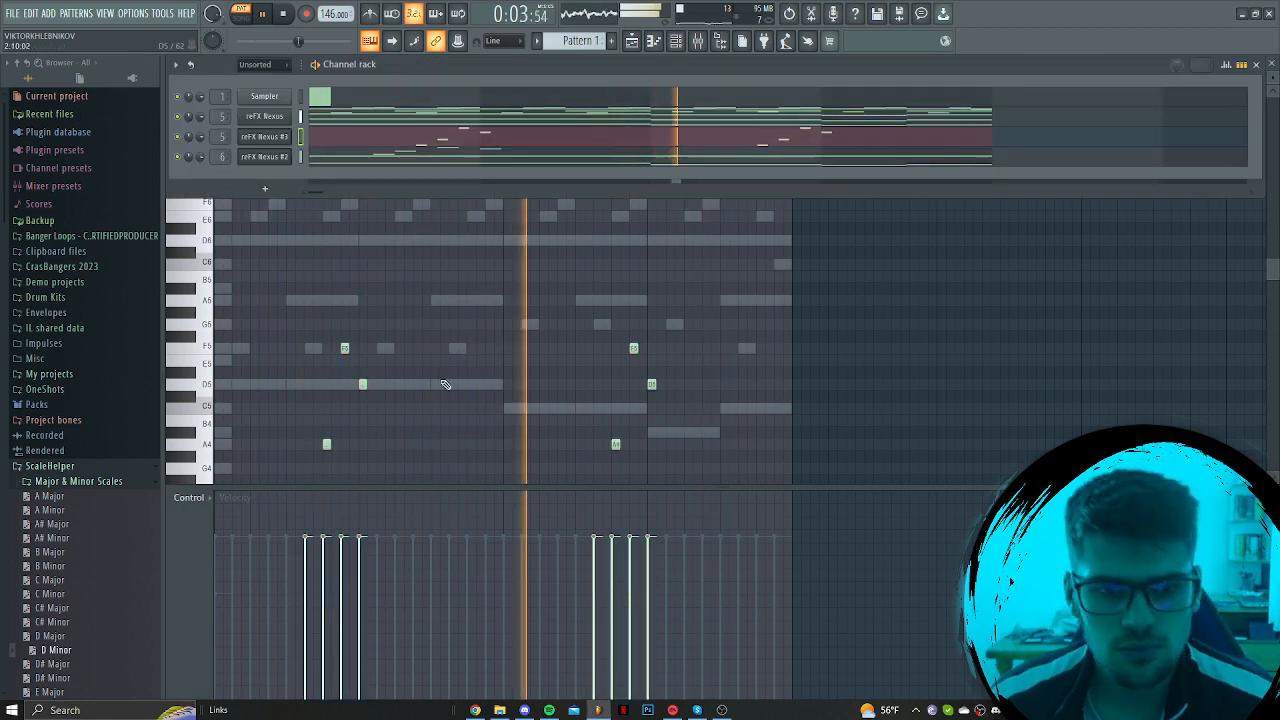
pyautogui.scroll(-2, 446, 297)
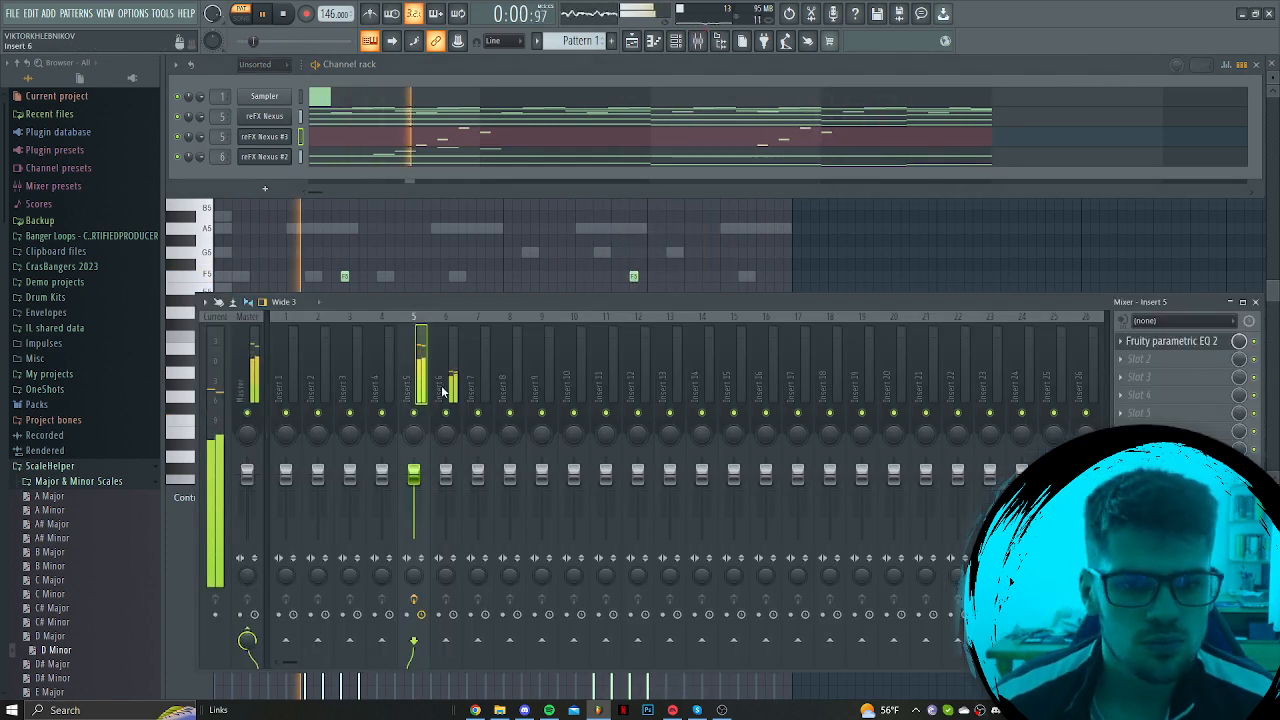
pyautogui.click(443, 391)
pyautogui.click(1139, 341)
pyautogui.click(820, 191)
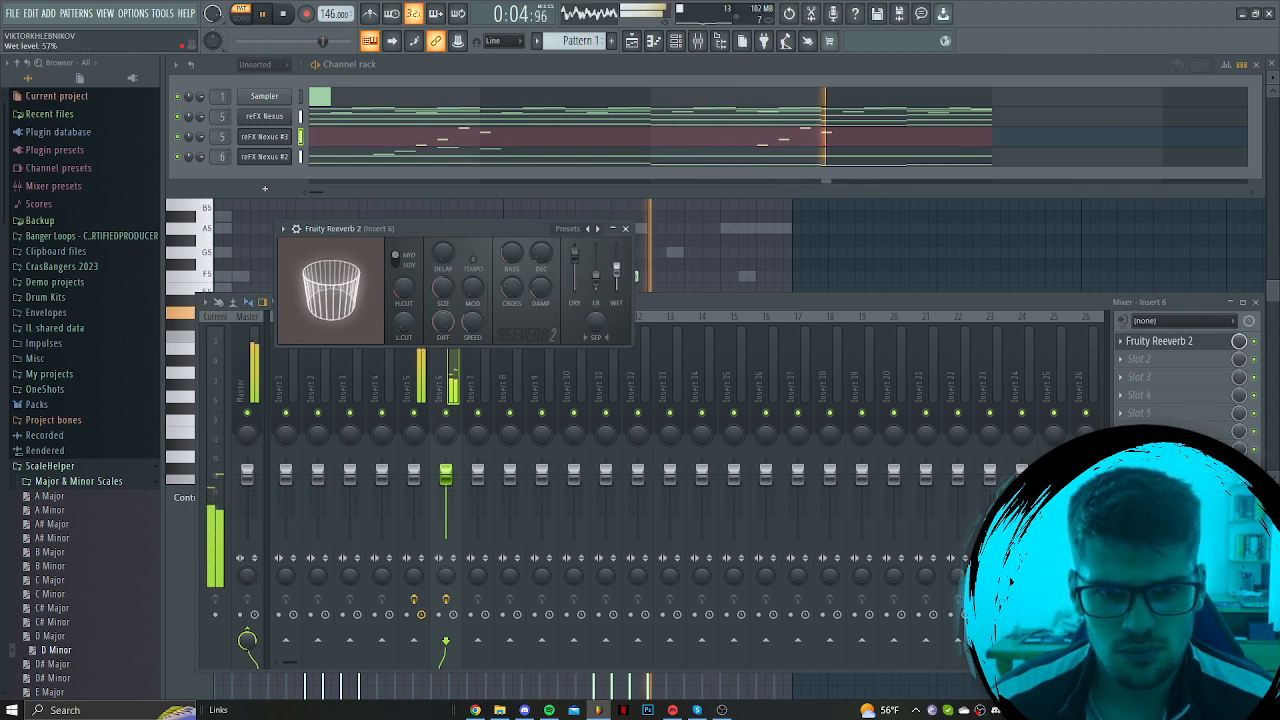
# Add Fruity Parametric EQ 2 to Insert 6's second slot and pull band 1 fully down to cut the lows
pyautogui.click(1139, 359)
pyautogui.click(866, 569)
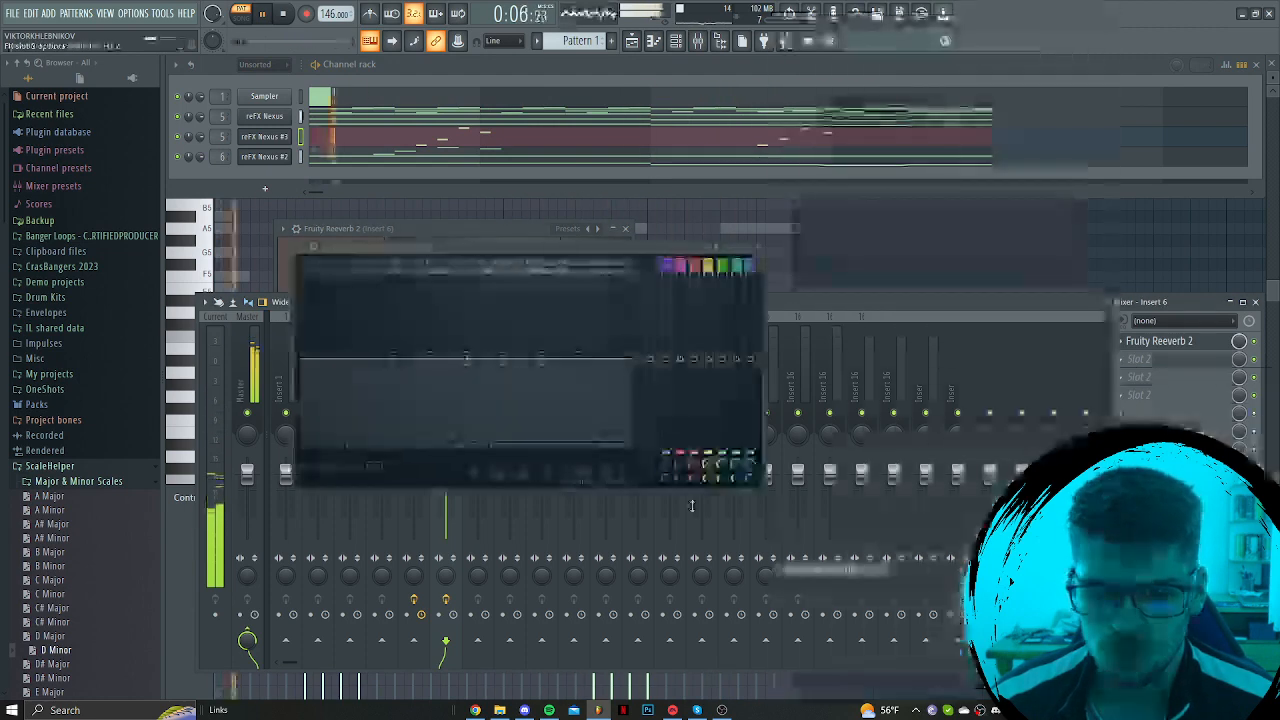
pyautogui.moveTo(352, 357); pyautogui.dragTo(428, 435)
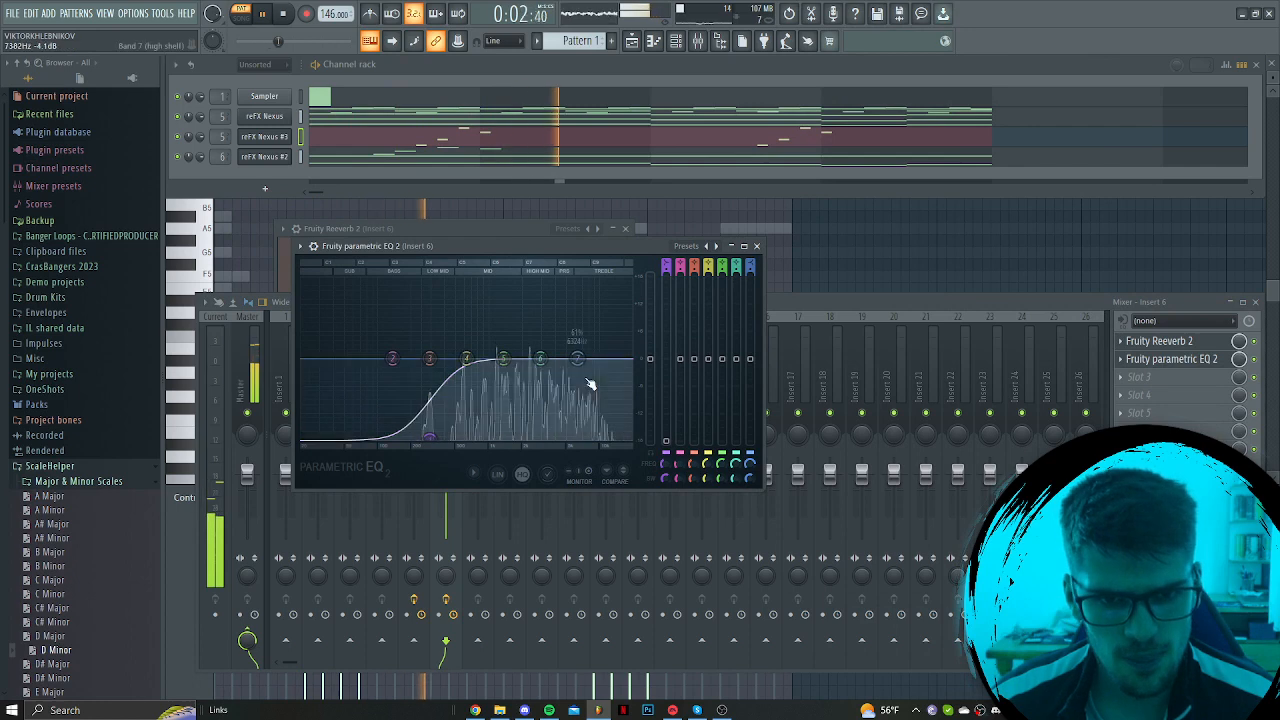
pyautogui.click(810, 309)
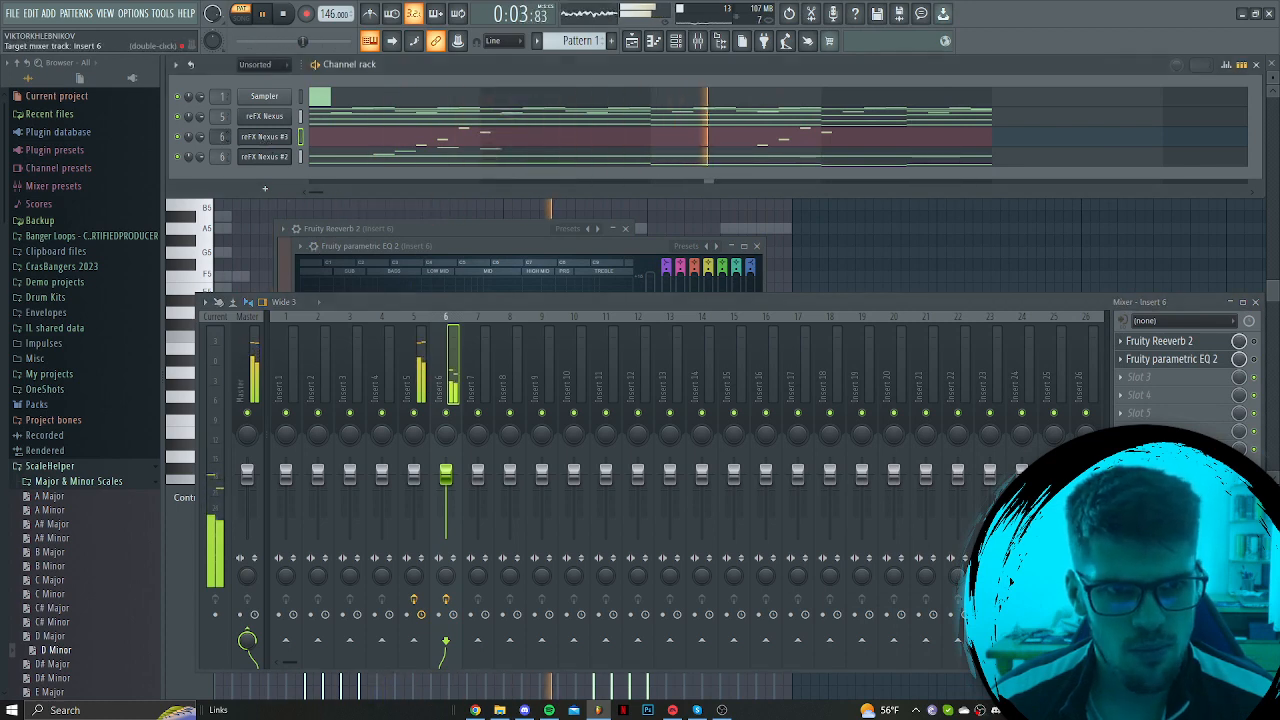
# Route reFX Nexus #3 to Insert 7 and add Fruity Parametric EQ 2 there, cutting band 1 at about 153 Hz and slightly raising the high shelf
pyautogui.moveTo(221, 136); pyautogui.dragTo(221, 126)
pyautogui.click(1121, 341)
pyautogui.moveTo(1146, 357)
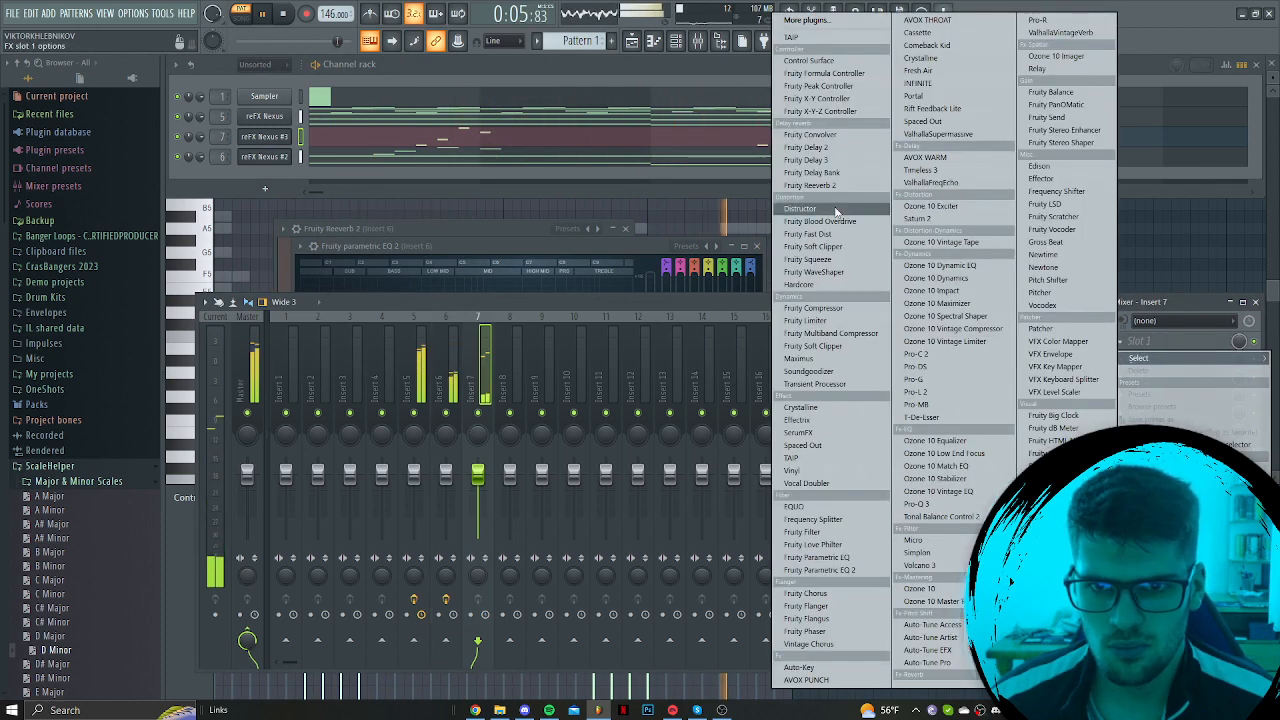
pyautogui.click(850, 569)
pyautogui.moveTo(248, 259); pyautogui.dragTo(279, 318)
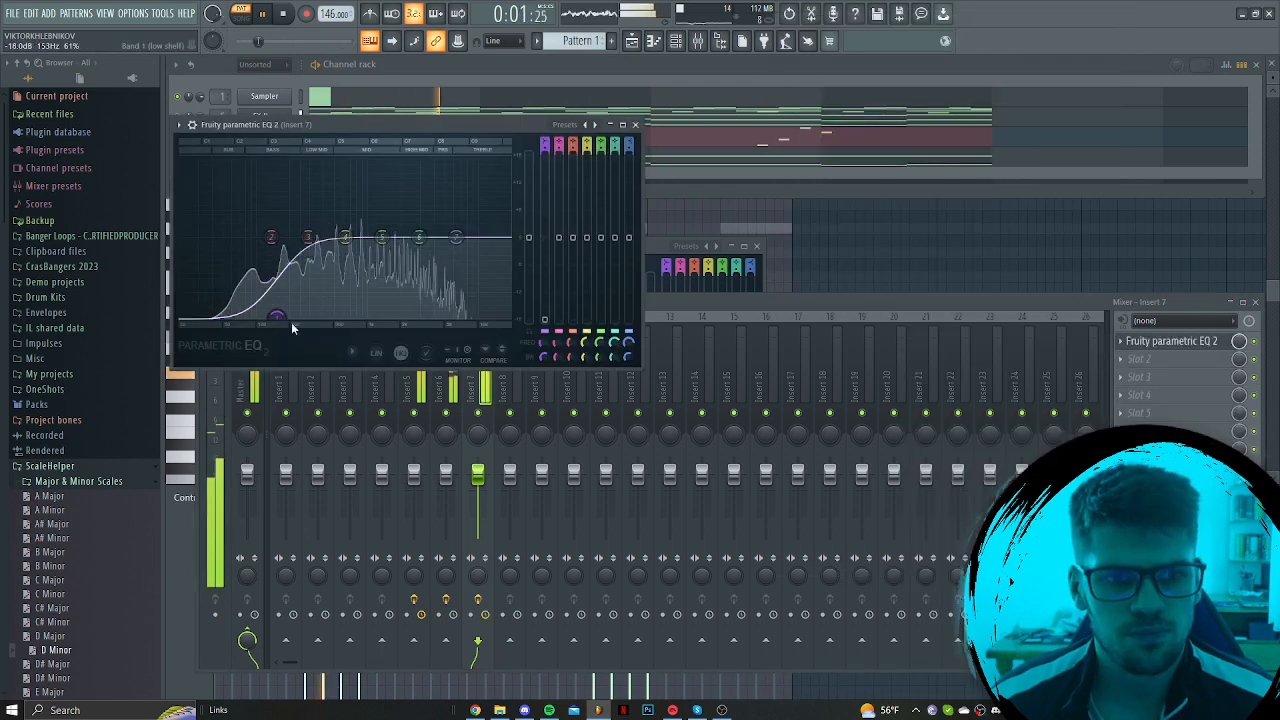
pyautogui.moveTo(458, 238); pyautogui.dragTo(446, 223)
# Add Fruity Reeverb 2 to Insert 7's second slot and slightly lower its wet and early reflection levels
pyautogui.click(1160, 359)
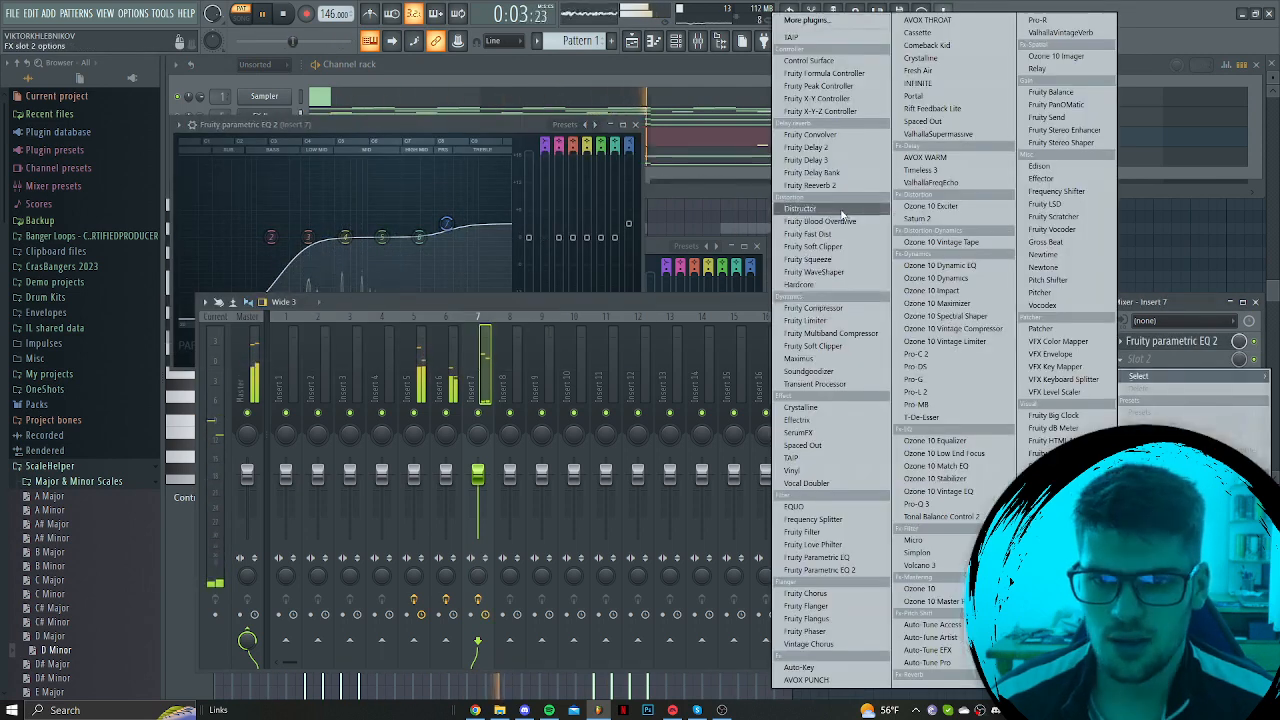
pyautogui.click(830, 185)
pyautogui.moveTo(530, 181); pyautogui.dragTo(530, 184)
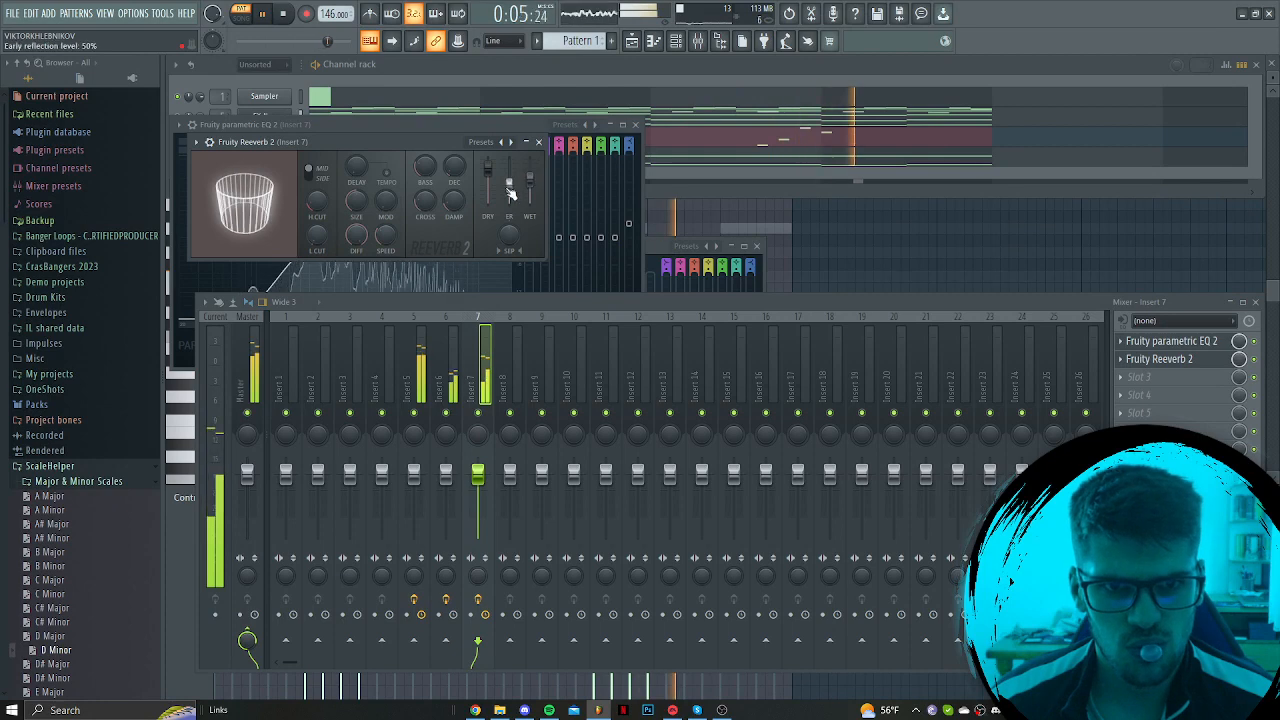
pyautogui.click(783, 243)
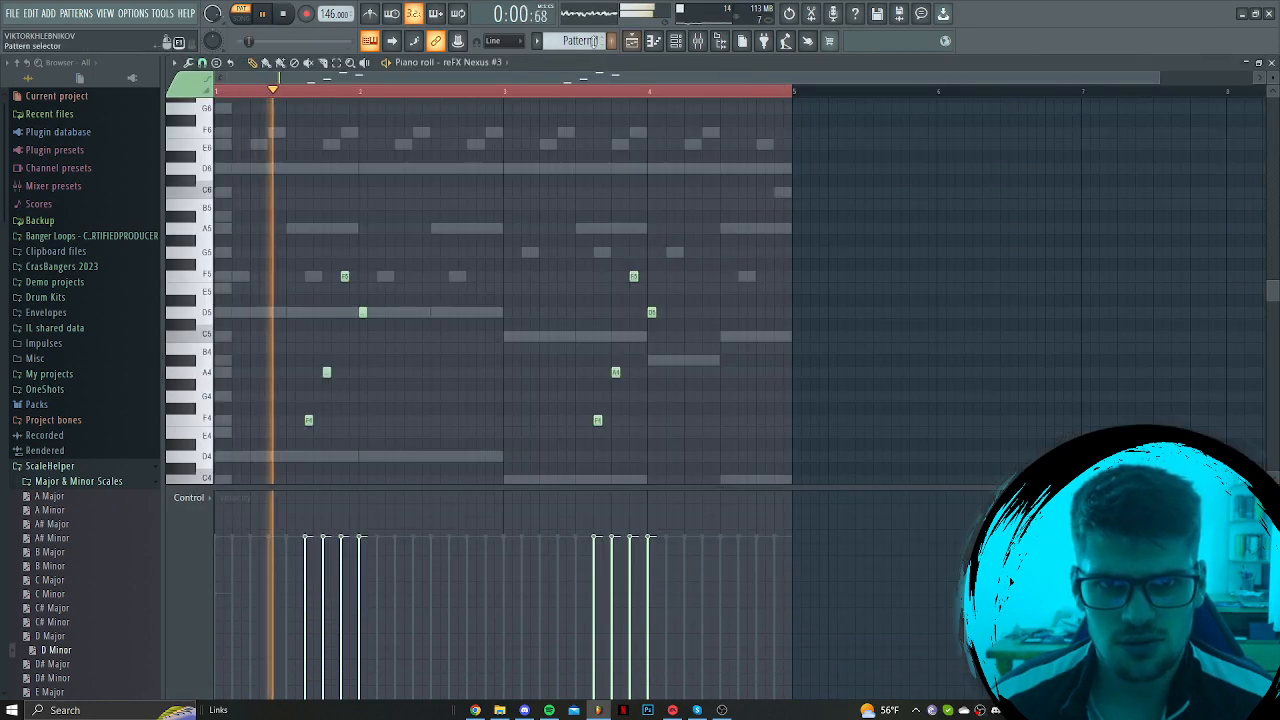
# Split Pattern 1 by channel, open the playlist and stop playback
pyautogui.click(537, 40)
pyautogui.click(677, 255)
pyautogui.press('F5')
pyautogui.press('space')
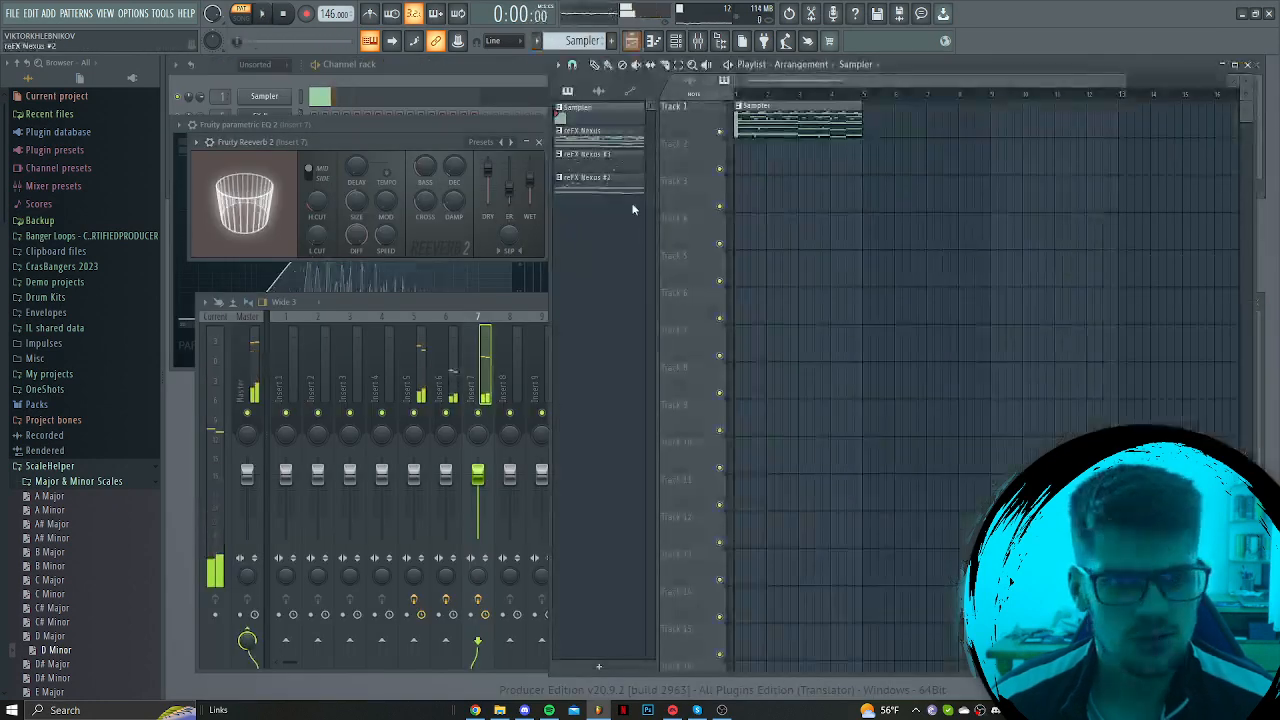
# Render the three selected reFX Nexus patterns as audio clips and switch back to FL Studio
pyautogui.click(636, 178)
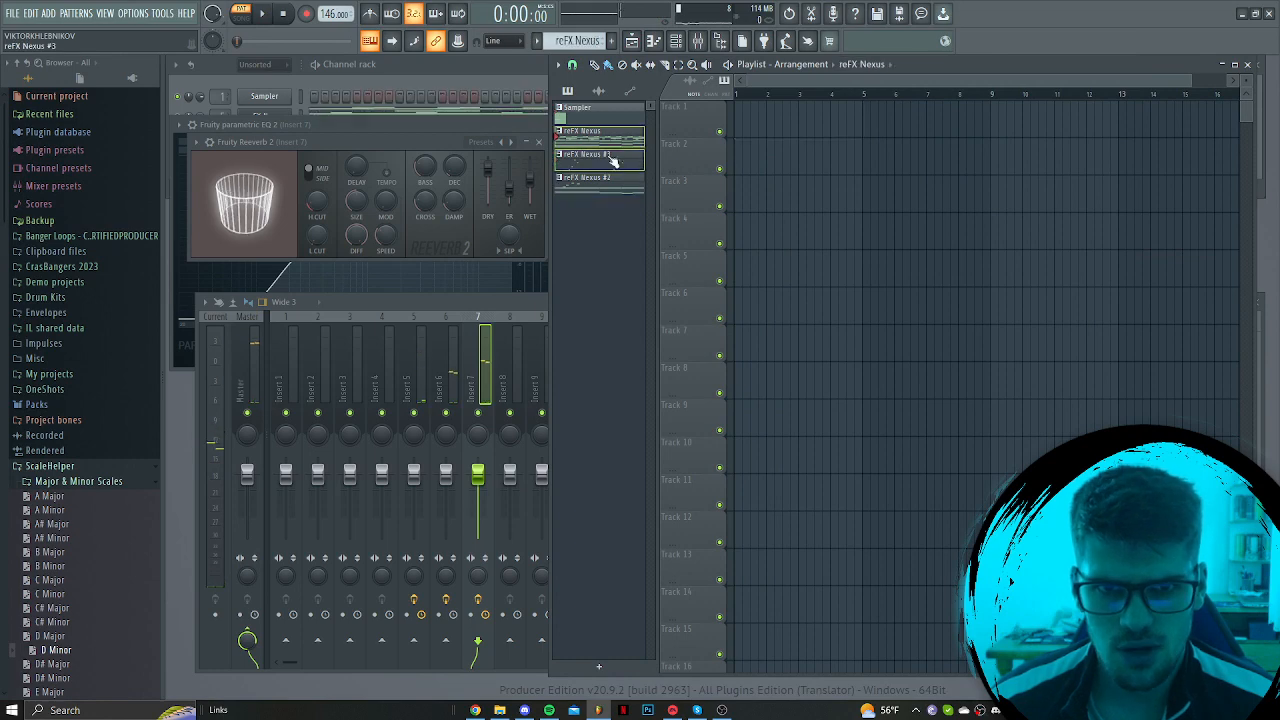
pyautogui.rightClick(610, 181)
pyautogui.click(709, 410)
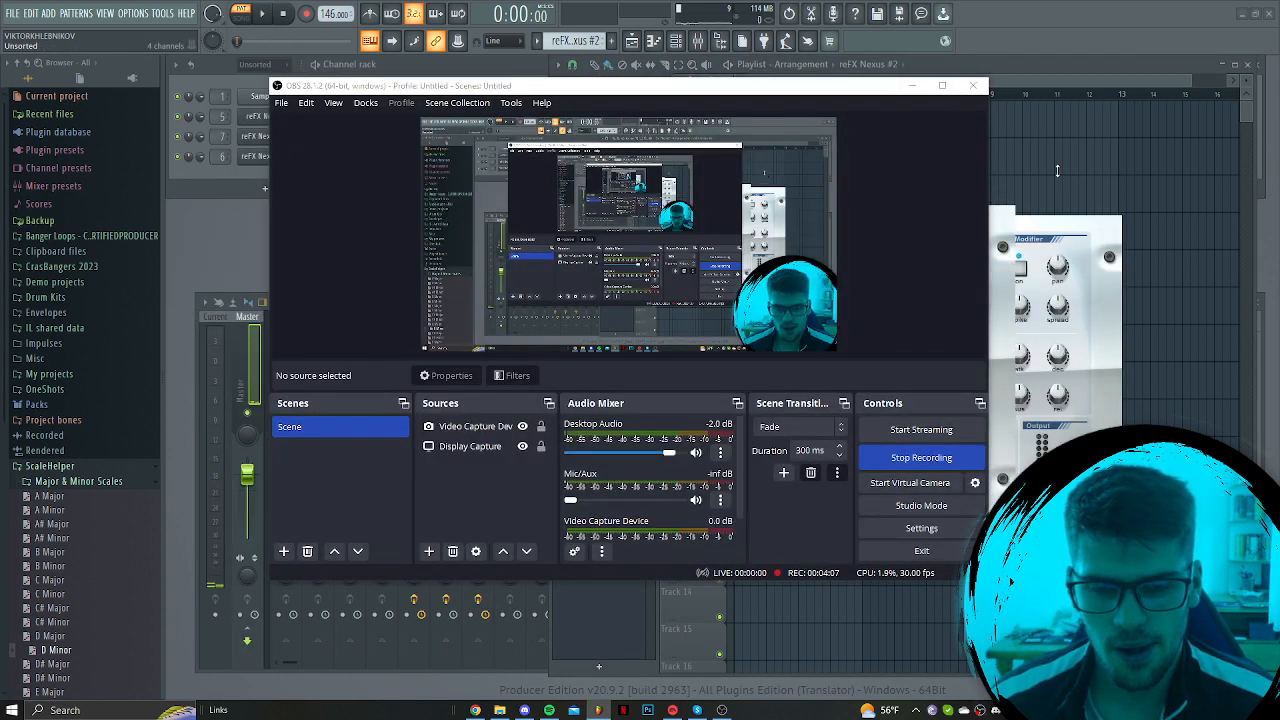
pyautogui.hotkey('alt', 'Tab')
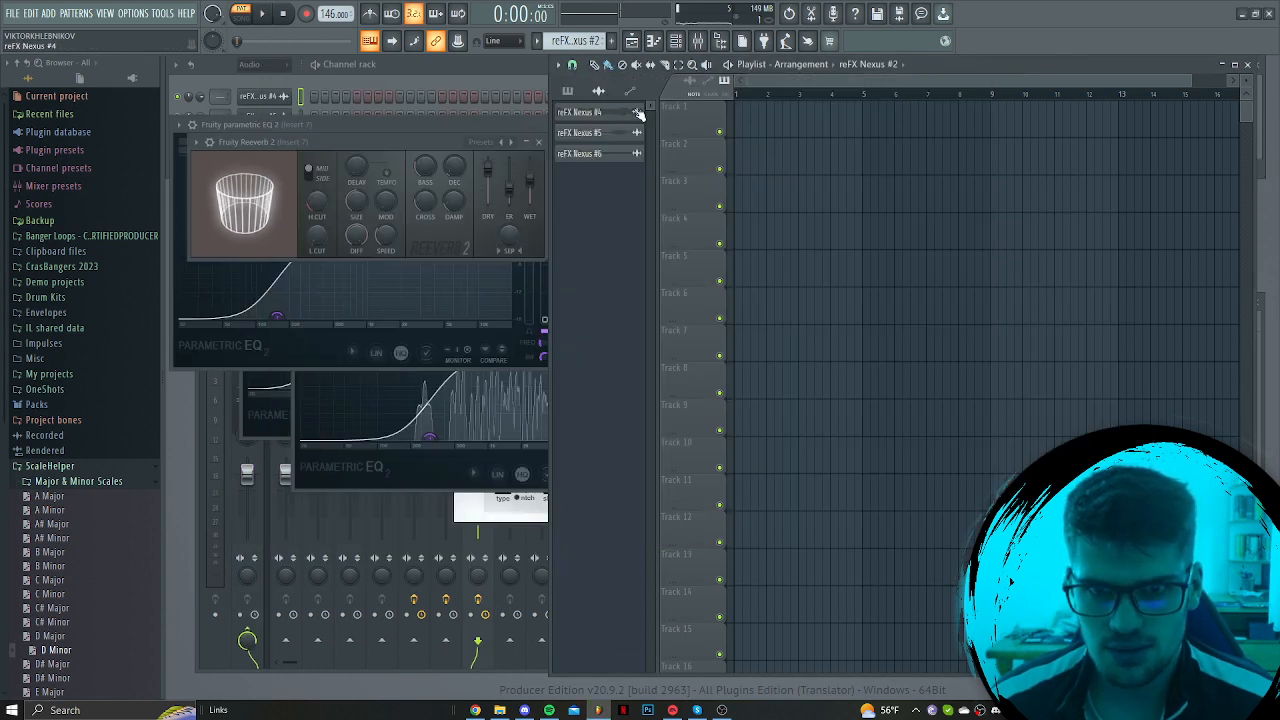
# Place the three rendered clips on tracks 1 to 3, shift reFX Nexus #4's pitch by -130 cents and copy that value
pyautogui.moveTo(638, 113); pyautogui.dragTo(768, 193)
pyautogui.doubleClick(775, 127)
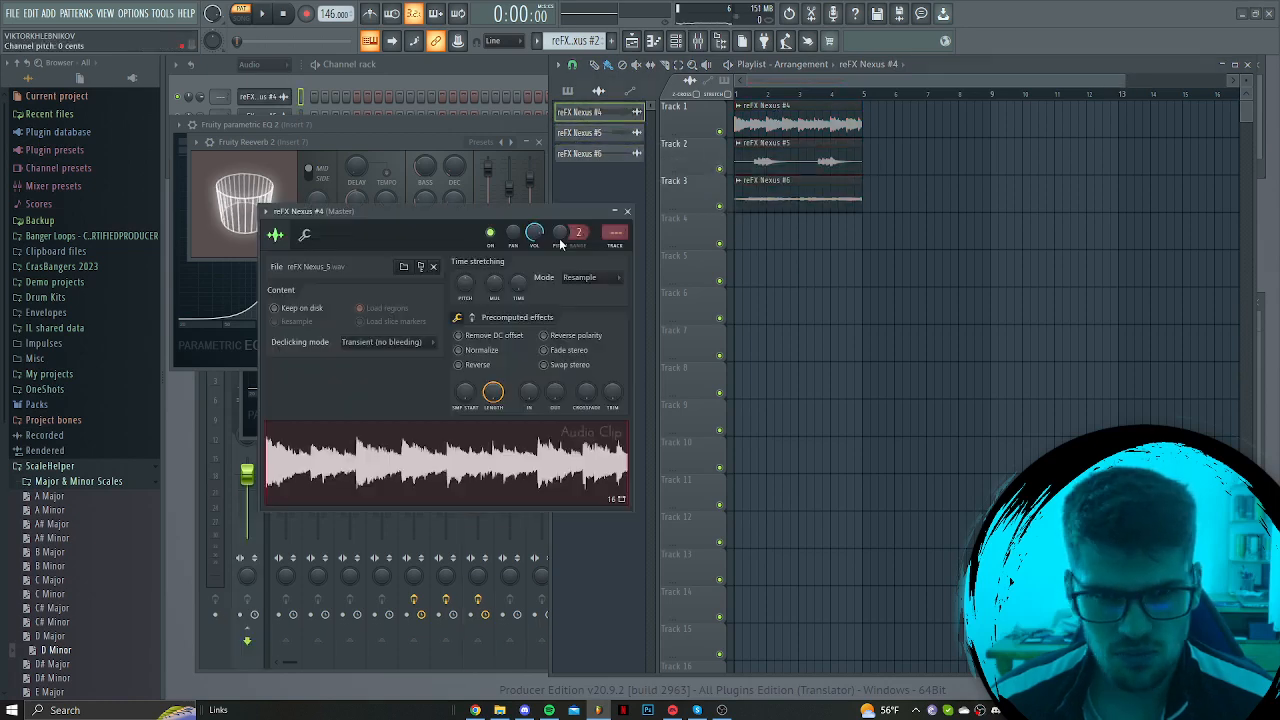
pyautogui.rightClick(465, 283)
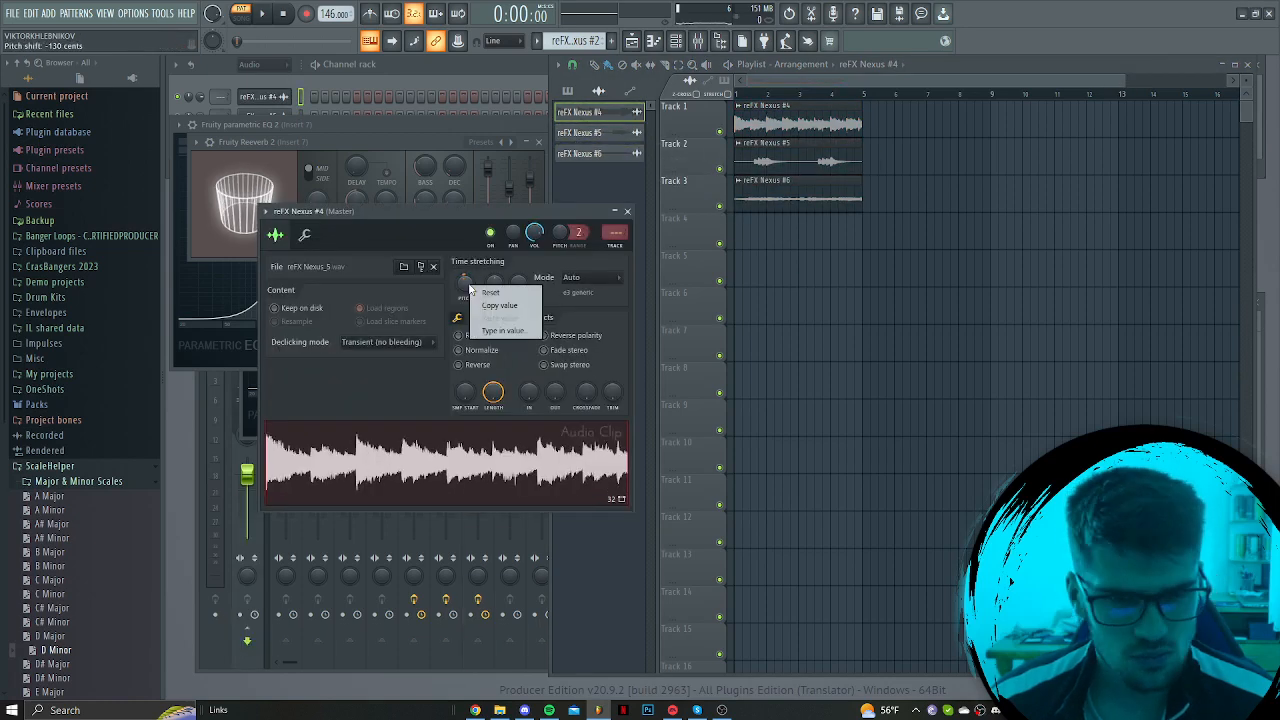
pyautogui.click(504, 313)
# Paste the copied pitch shift onto the reFX Nexus #5 and #6 clips and play the arrangement in song mode
pyautogui.doubleClick(580, 132)
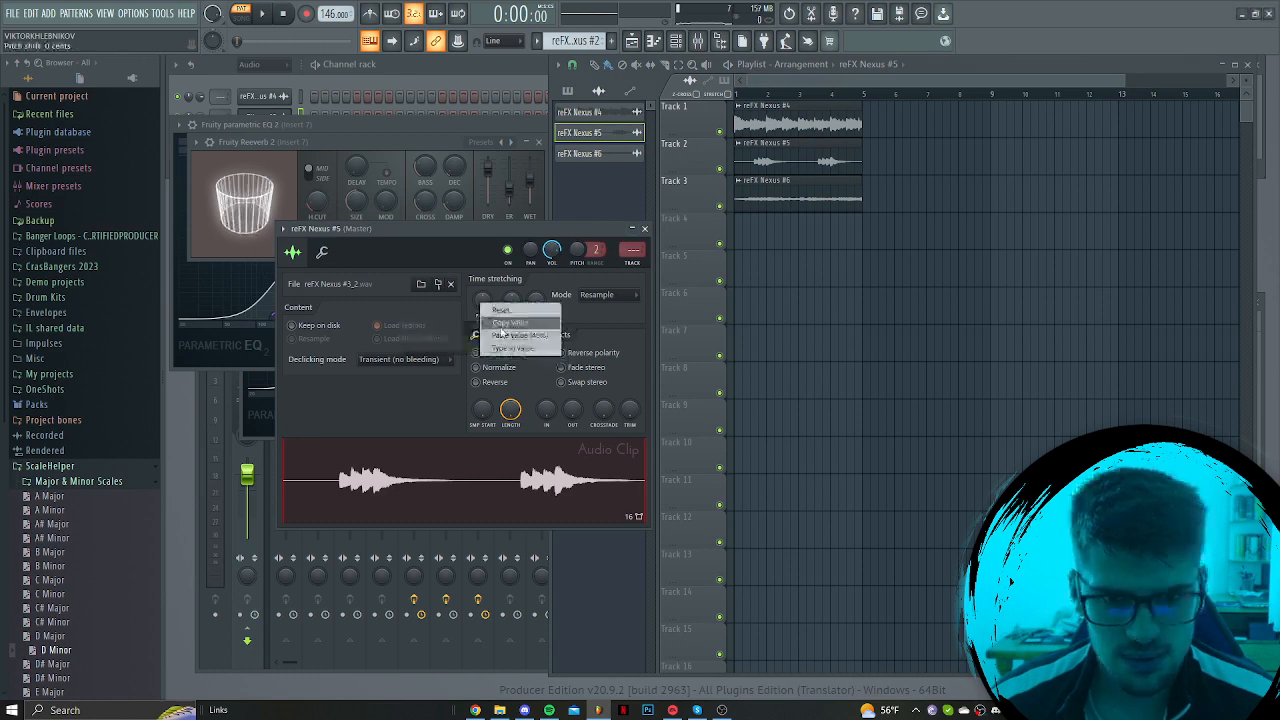
pyautogui.doubleClick(580, 153)
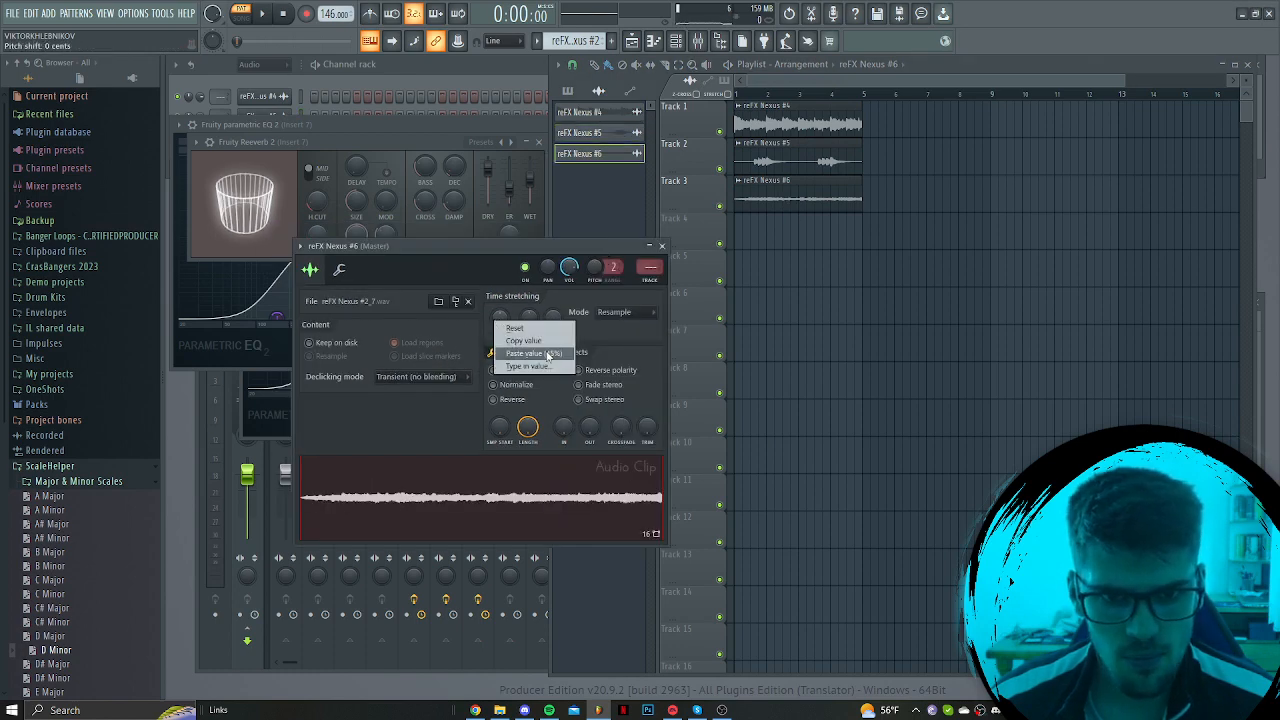
pyautogui.rightClick(822, 352)
pyautogui.press('space')
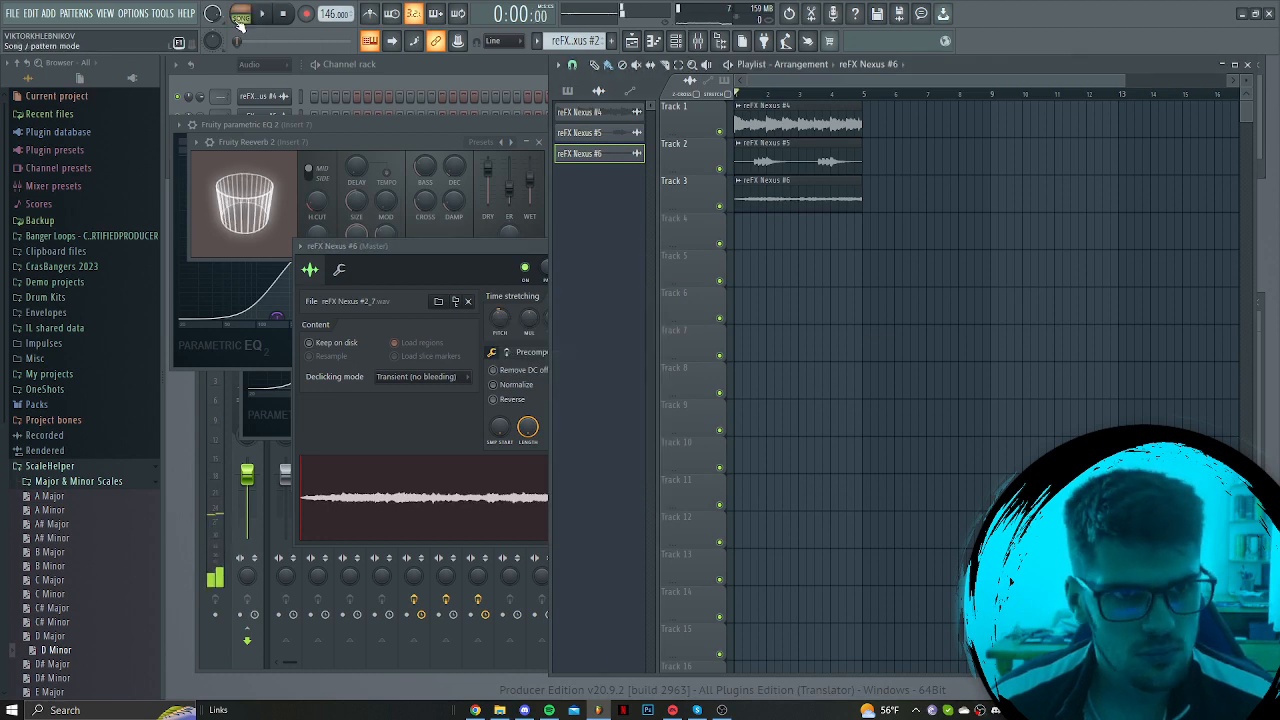
pyautogui.press('space')
# Duplicate the clips on tracks 1 to 3 until they fill 16 bars, and deselect them
pyautogui.rightClick(860, 208)
pyautogui.hotkey('ctrl', 'z')
pyautogui.moveTo(890, 249); pyautogui.dragTo(721, 116)
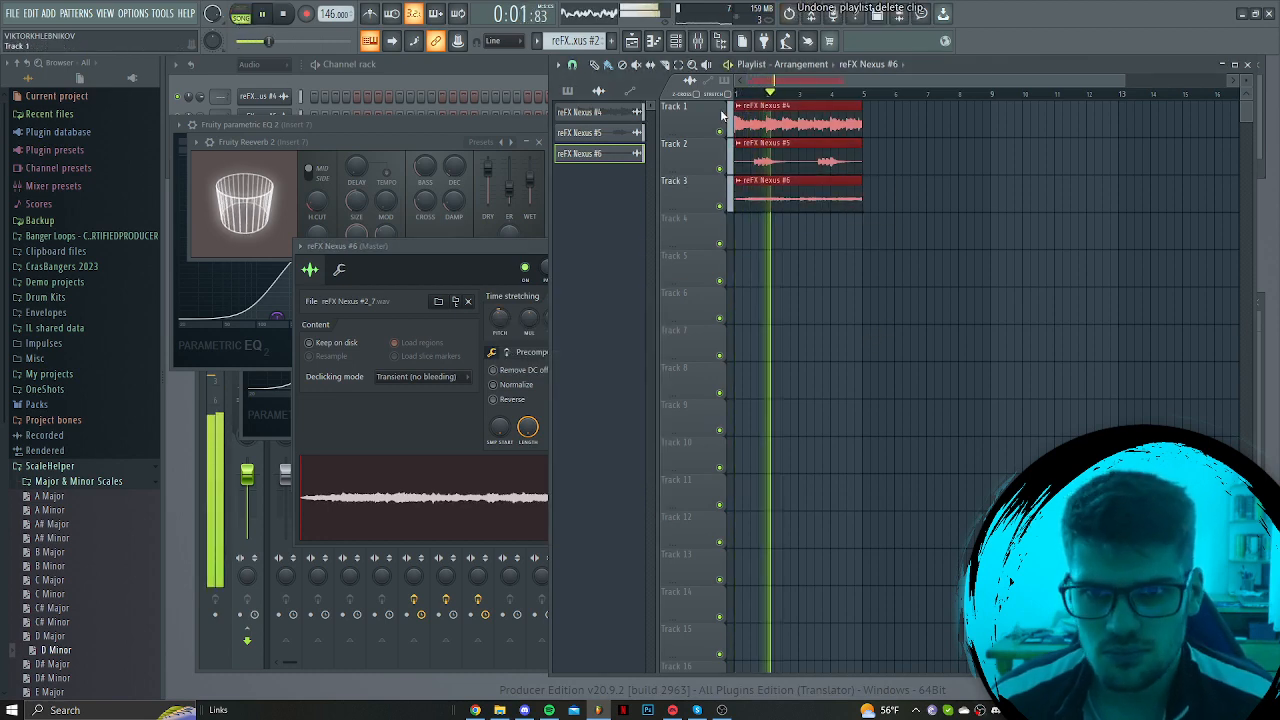
pyautogui.hotkey('ctrl', 'b')
pyautogui.scroll(-1, 771, 240)
pyautogui.moveTo(922, 286); pyautogui.dragTo(731, 114)
pyautogui.hotkey('ctrl', 'b')
pyautogui.scroll(-1, 841, 242)
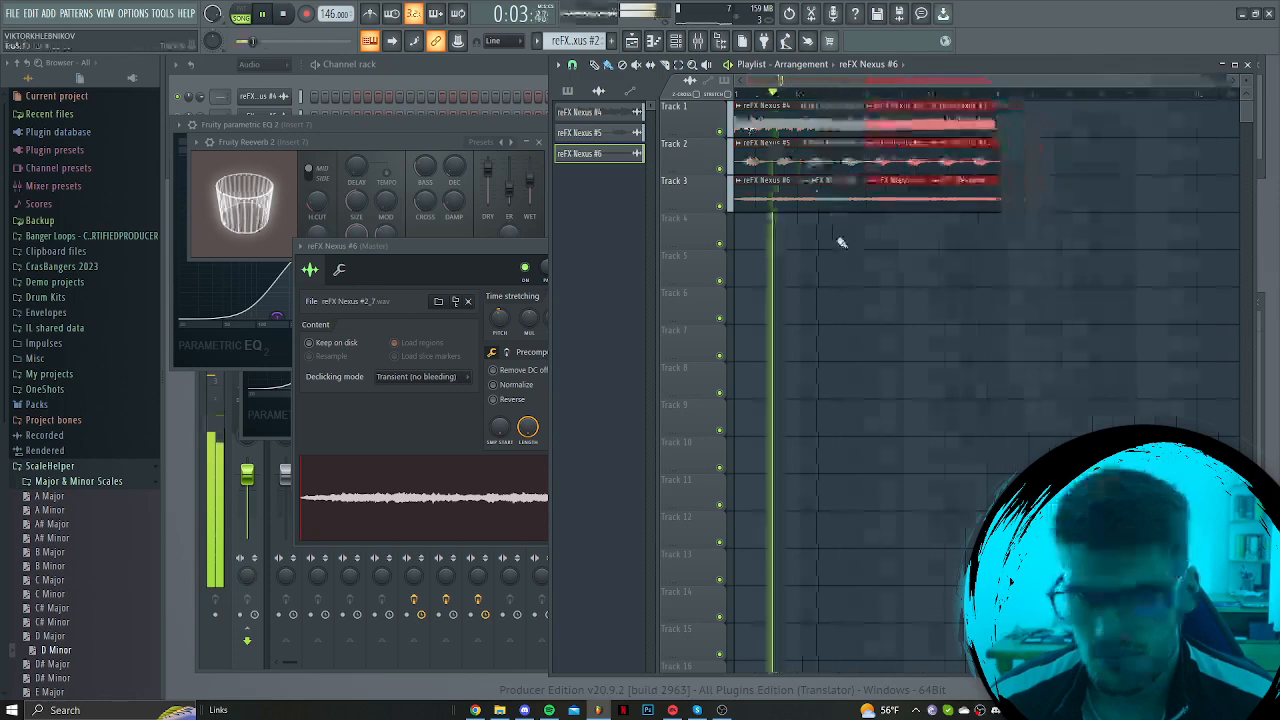
pyautogui.hotkey('ctrl', 'd')
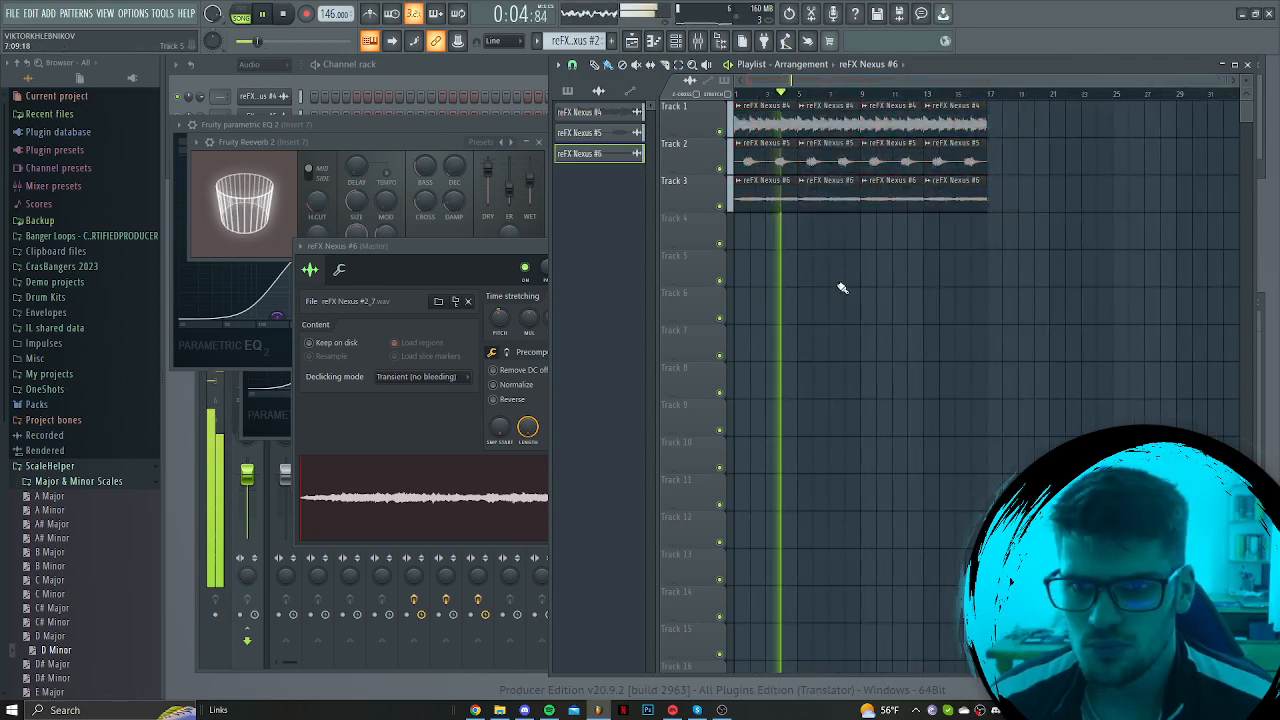
# Delete the last two reFX Nexus #6 clips on track 3 and set that clip's channel volume to 78%
pyautogui.rightClick(895, 190)
pyautogui.rightClick(950, 200)
pyautogui.doubleClick(844, 202)
pyautogui.moveTo(569, 267); pyautogui.dragTo(569, 267)
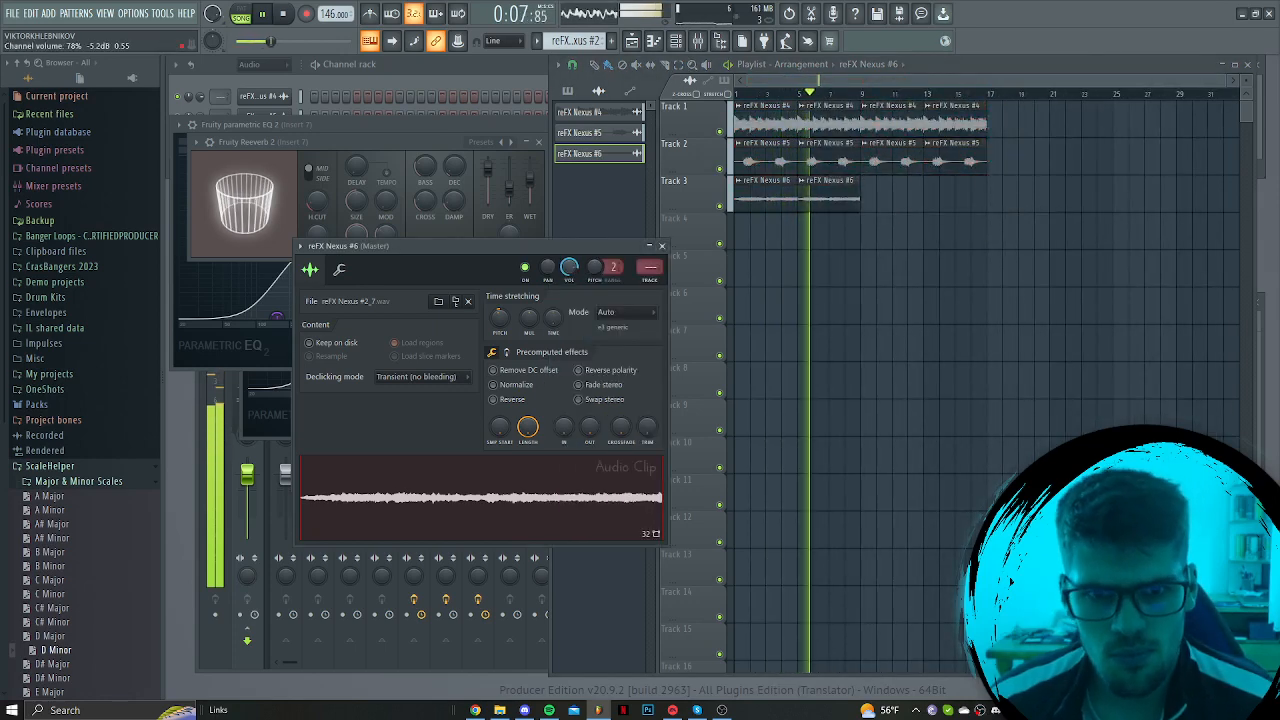
pyautogui.click(789, 296)
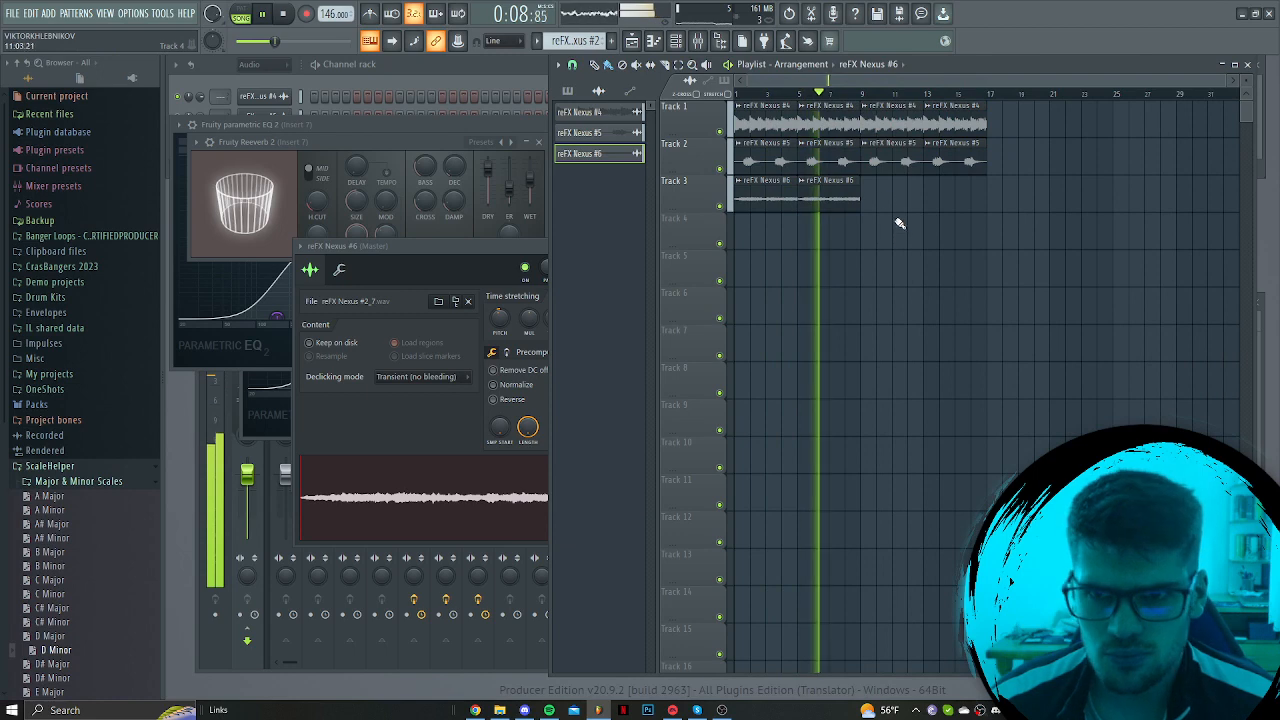
# Place the Sampler pattern on track 4 from bar 1 and repeat it back to back through bar 12
pyautogui.click(566, 93)
pyautogui.moveTo(590, 114); pyautogui.dragTo(795, 243)
pyautogui.hotkey('ctrl', 'b')
pyautogui.hotkey('ctrl', 'b')
pyautogui.hotkey('ctrl', 'b')
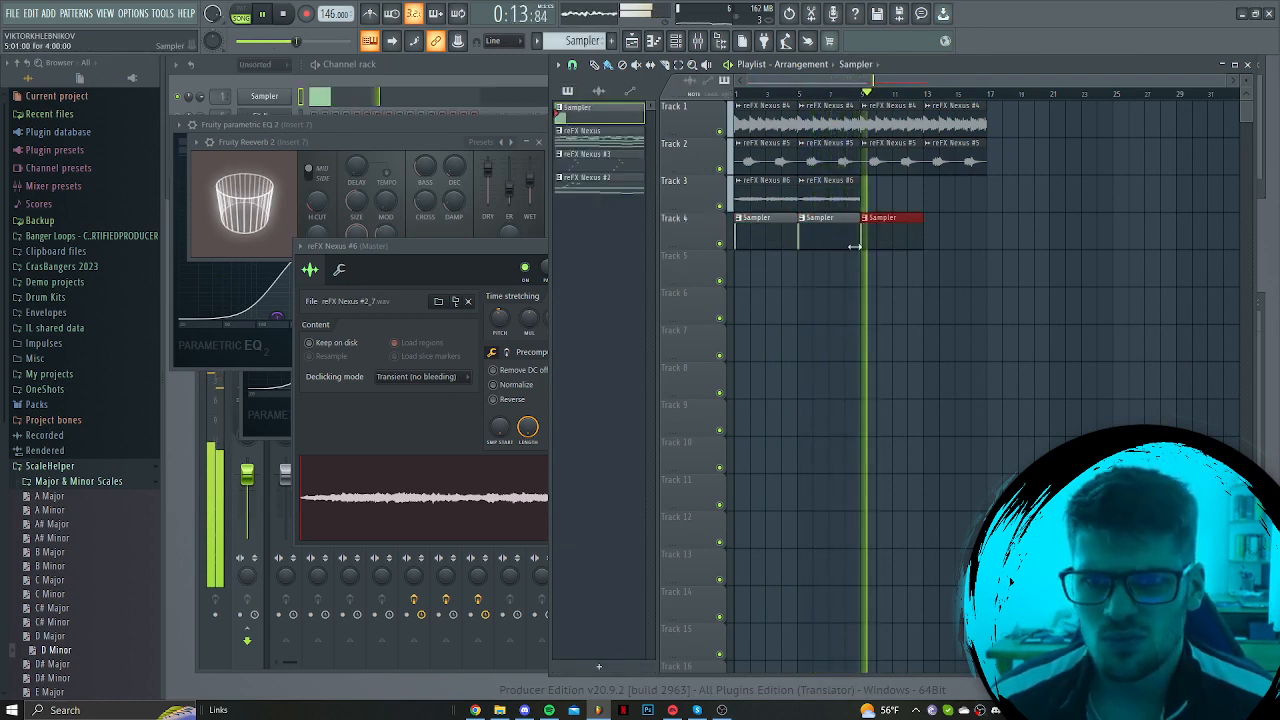
# Show the channel rack and open the Lil Baby 4PF Kit inside the FUTURE X DRAKE X LIL BABY drum kit folder
pyautogui.click(689, 42)
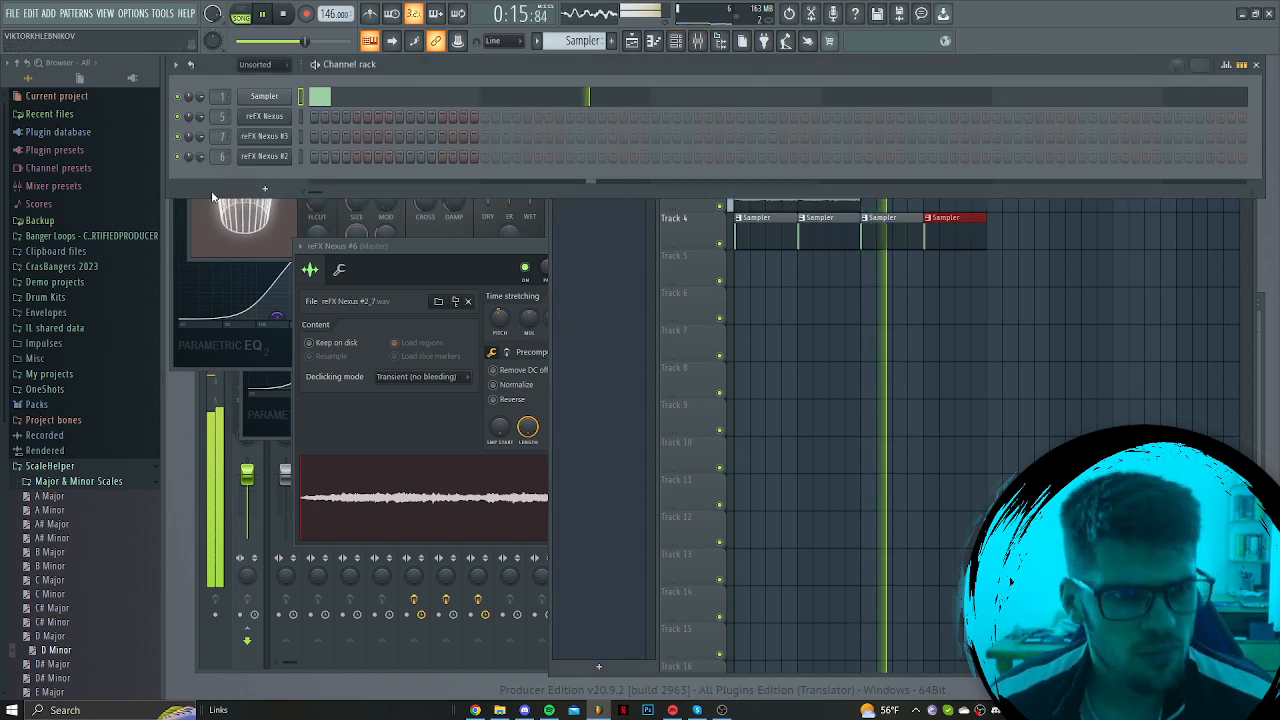
pyautogui.click(78, 468)
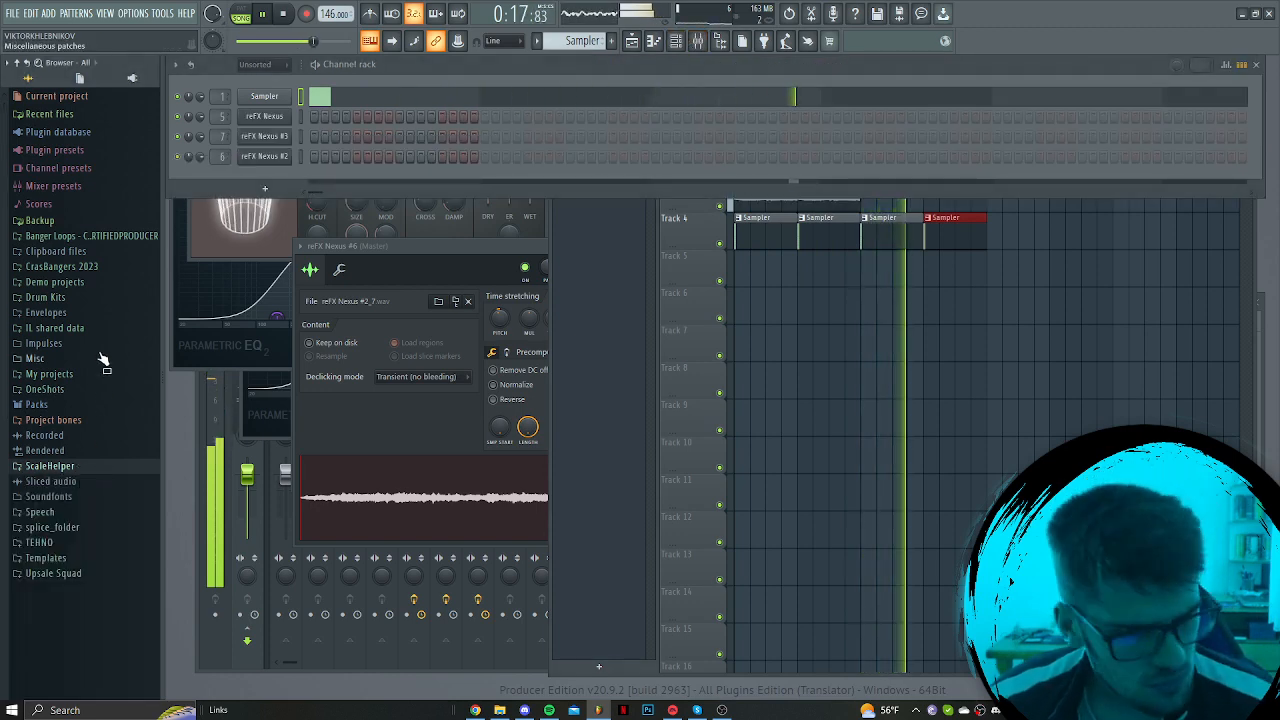
pyautogui.click(45, 297)
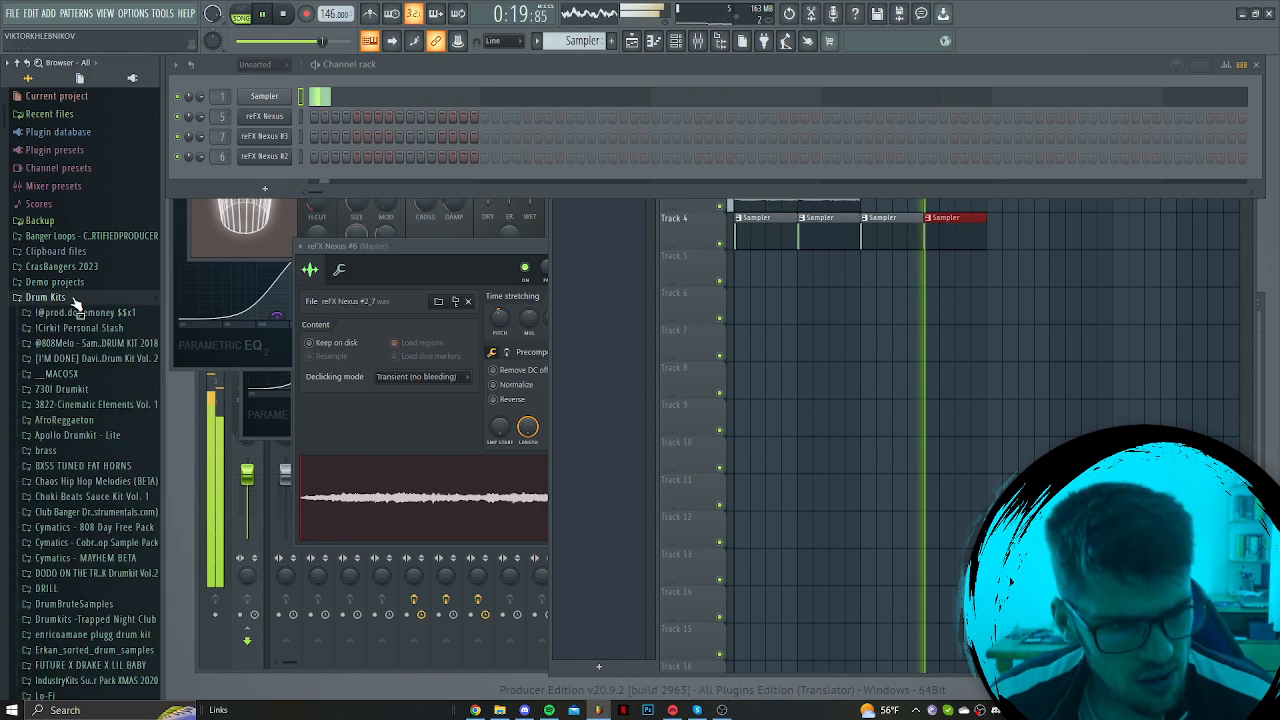
pyautogui.scroll(-4, 118, 435)
pyautogui.scroll(-3, 118, 440)
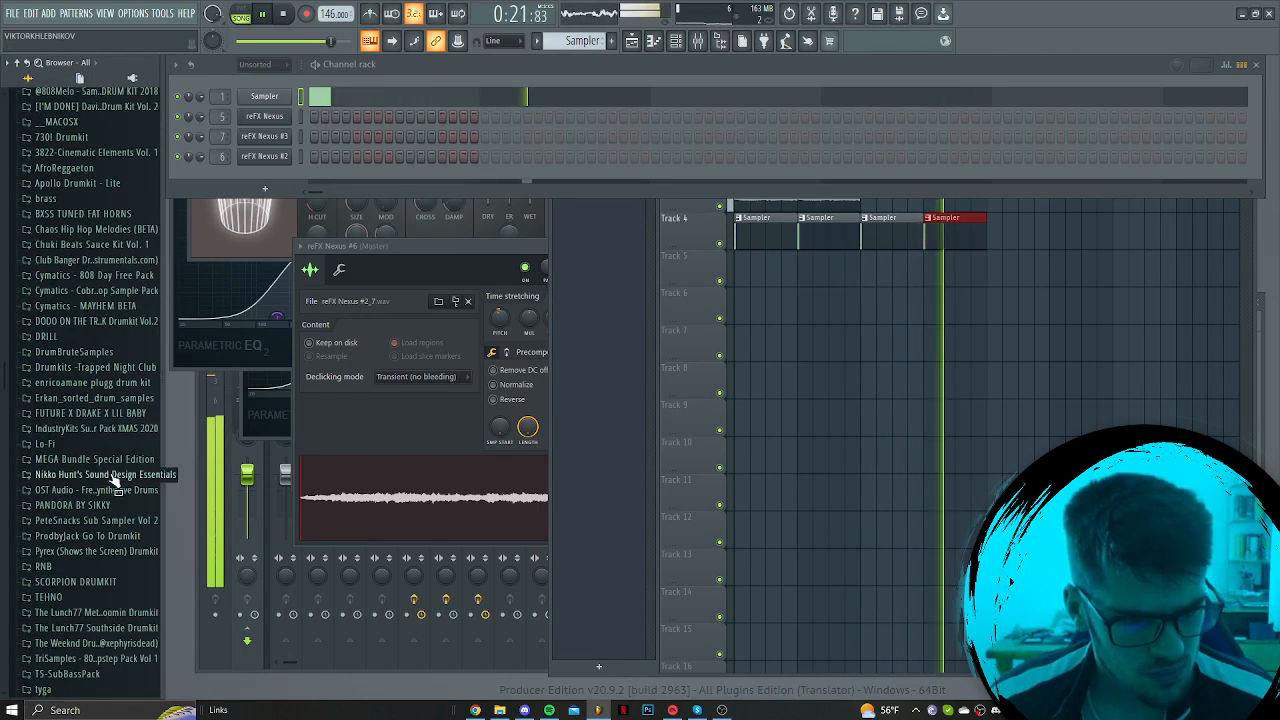
pyautogui.click(85, 413)
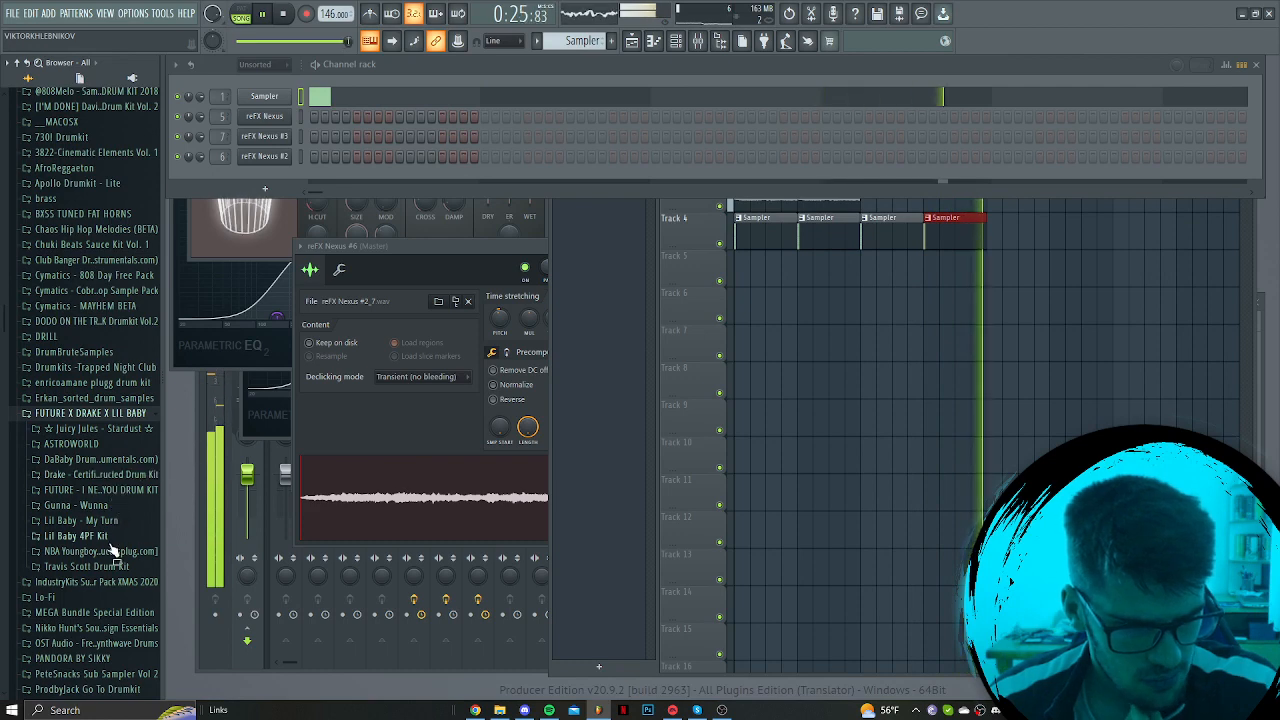
pyautogui.click(80, 536)
# Audition the Hihat (Overused) sample, load it as a new channel and adjust its sample length
pyautogui.click(78, 412)
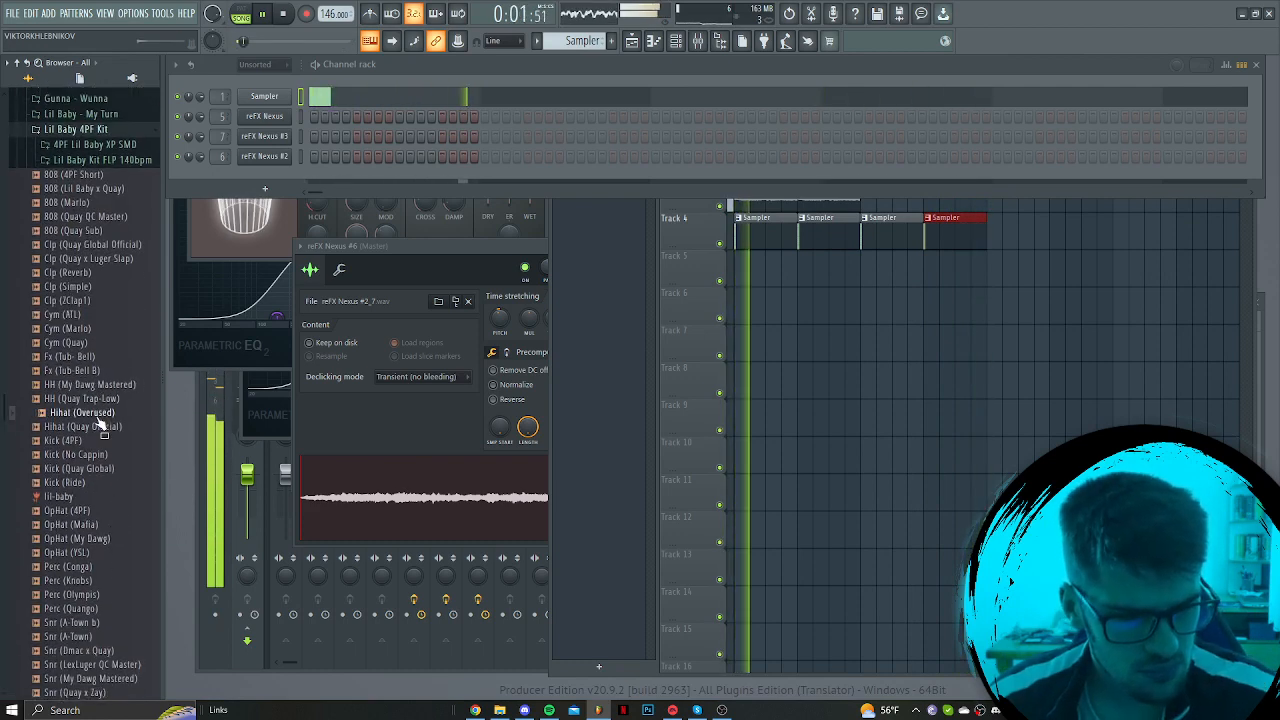
pyautogui.moveTo(78, 412); pyautogui.dragTo(290, 182)
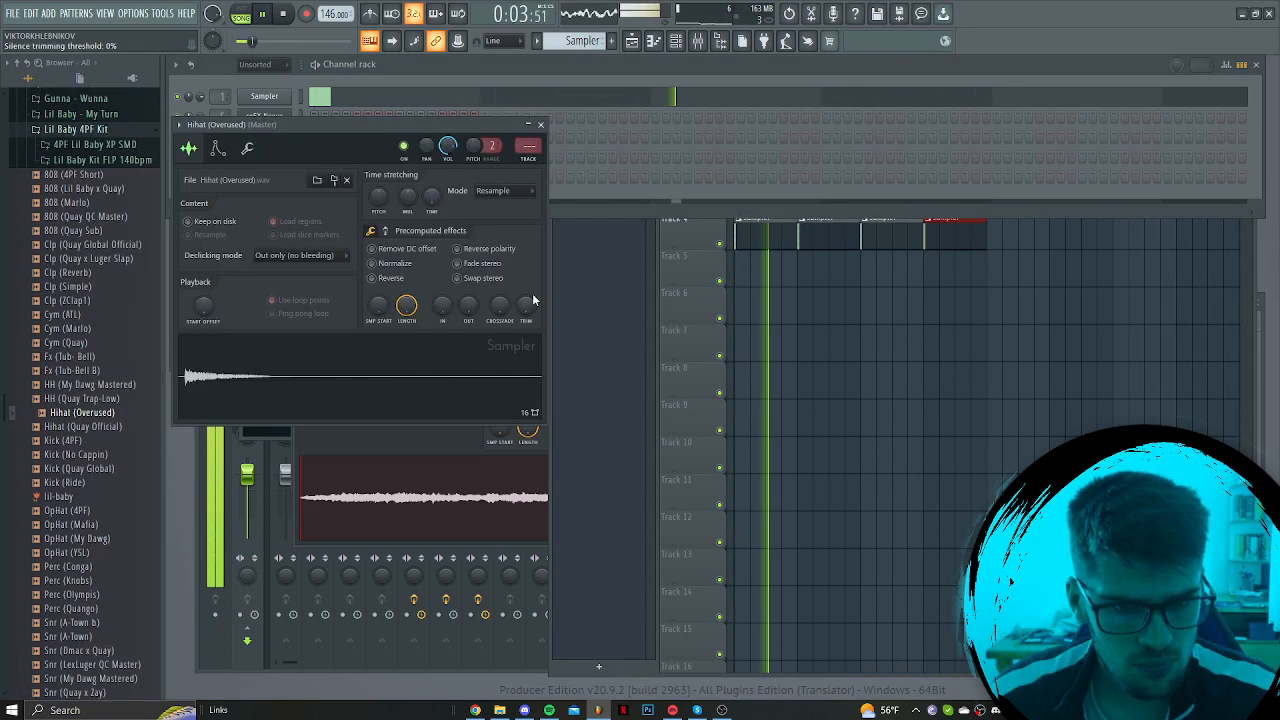
pyautogui.moveTo(407, 308); pyautogui.dragTo(407, 326)
pyautogui.click(540, 124)
# Program hi-hat hits in the first bar on steps 1, 7, 9, 13, 14 and 15
pyautogui.click(313, 177)
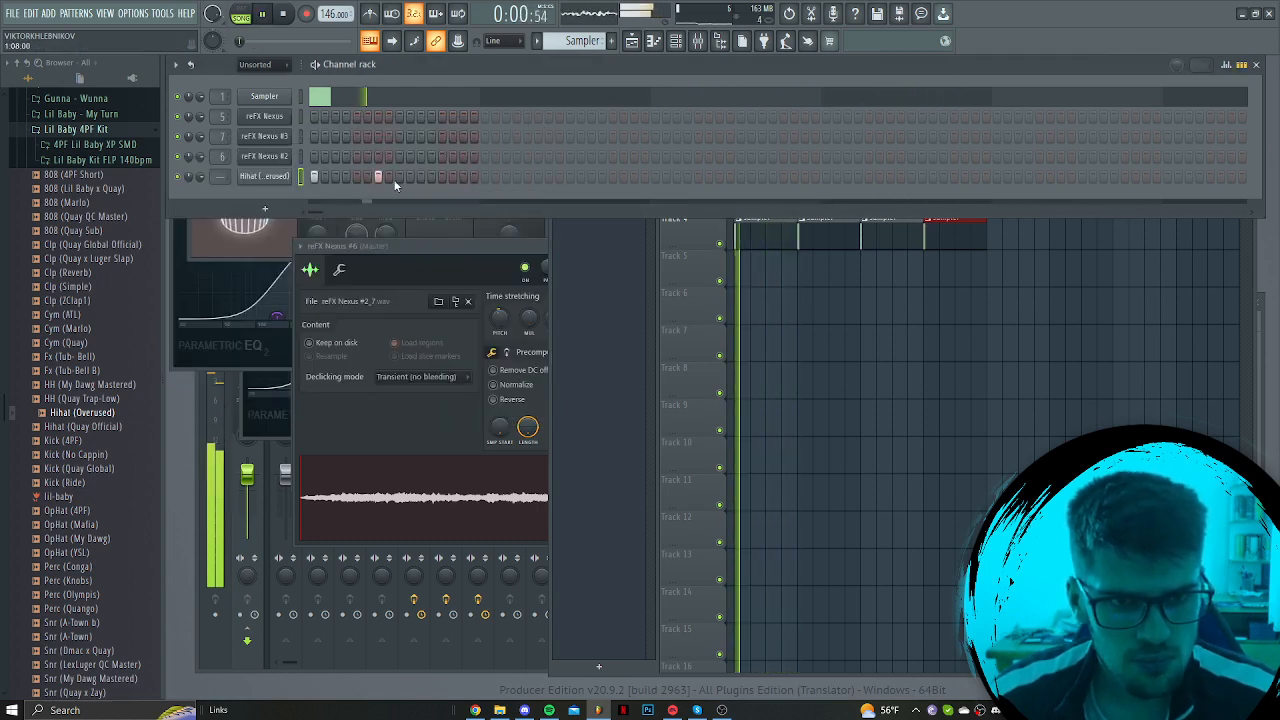
pyautogui.click(399, 178)
pyautogui.click(442, 177)
pyautogui.click(453, 177)
pyautogui.click(463, 177)
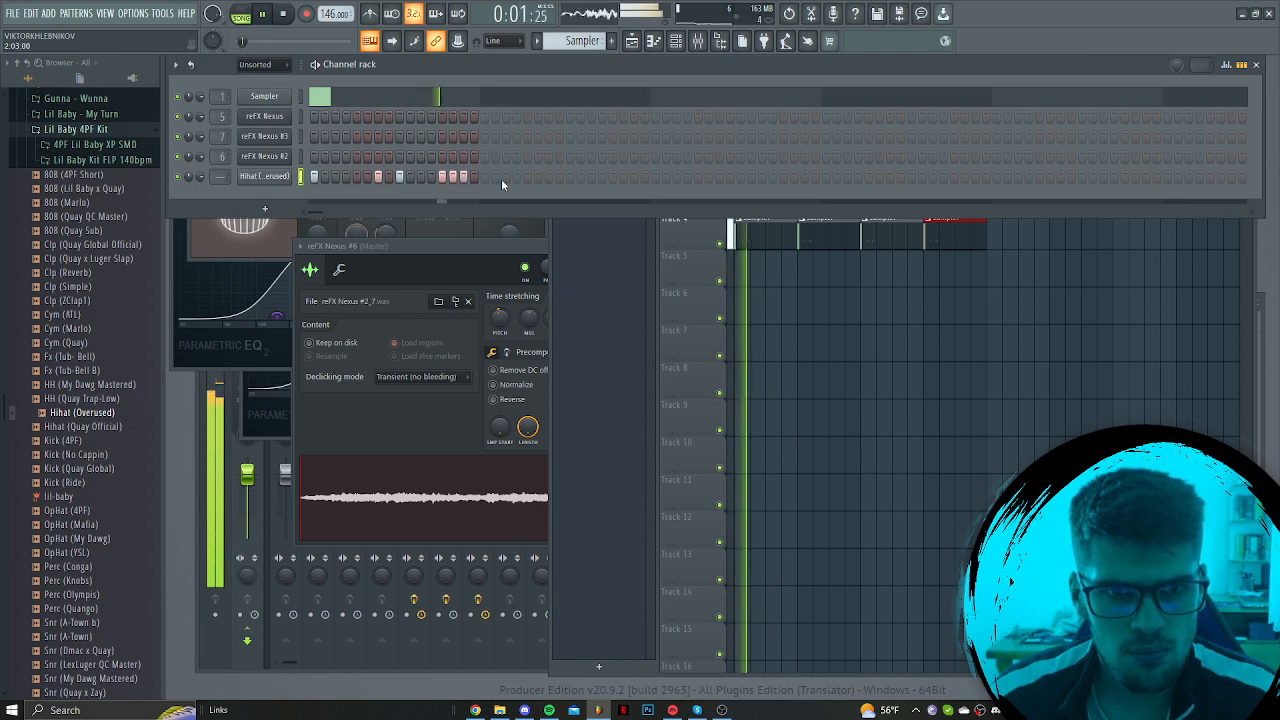
# Program hi-hat hits in the second bar on steps 19, 21, 22 and 29 and restart playback
pyautogui.click(506, 177)
pyautogui.rightClick(539, 178)
pyautogui.click(527, 177)
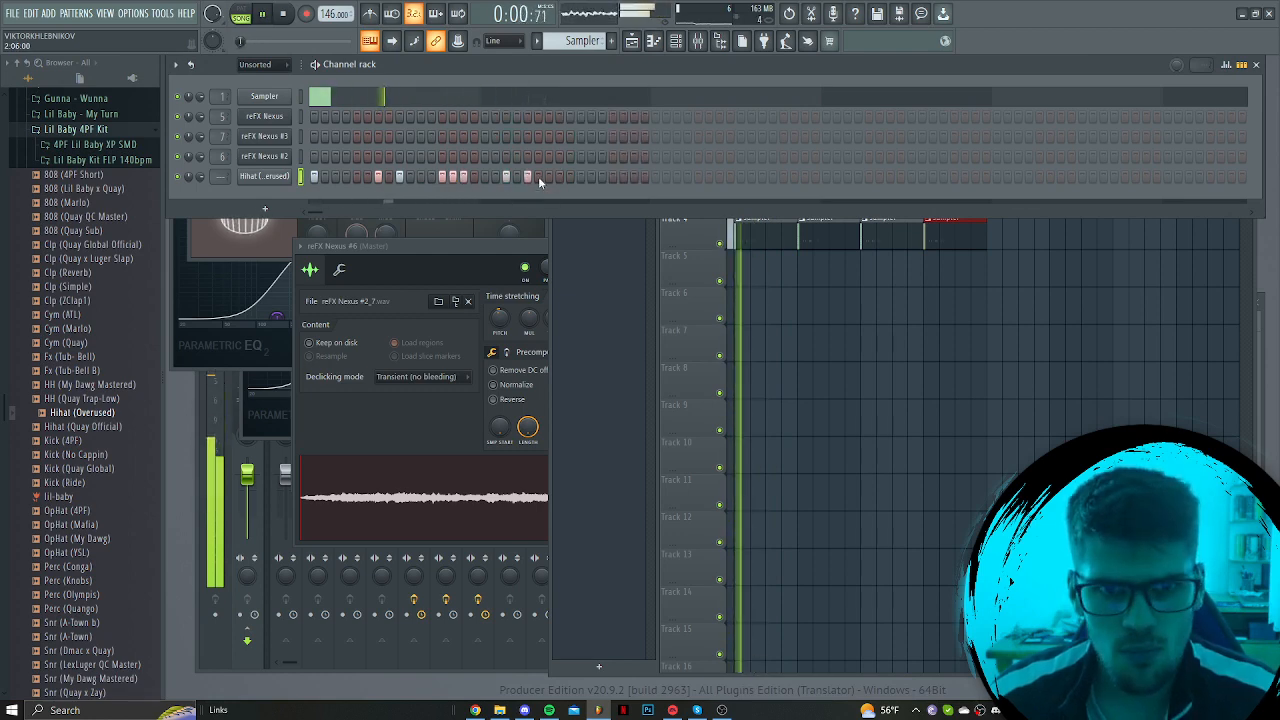
pyautogui.click(539, 177)
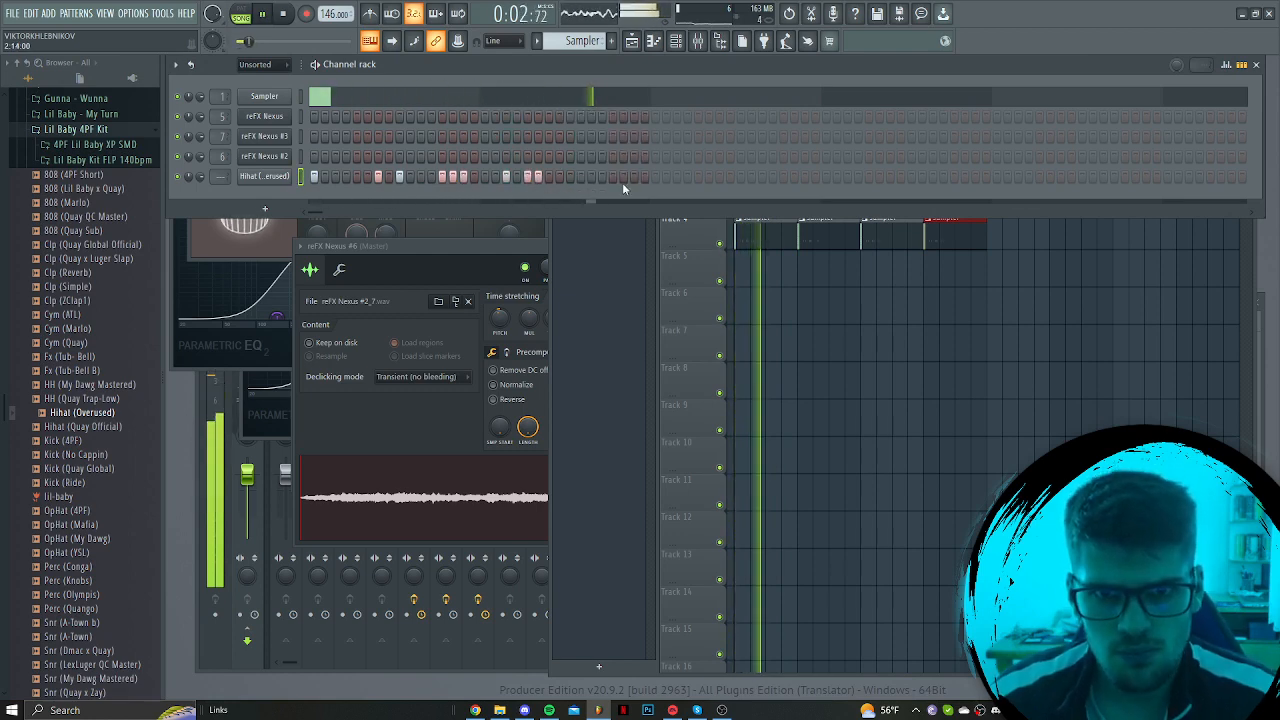
pyautogui.click(612, 177)
pyautogui.press('space')
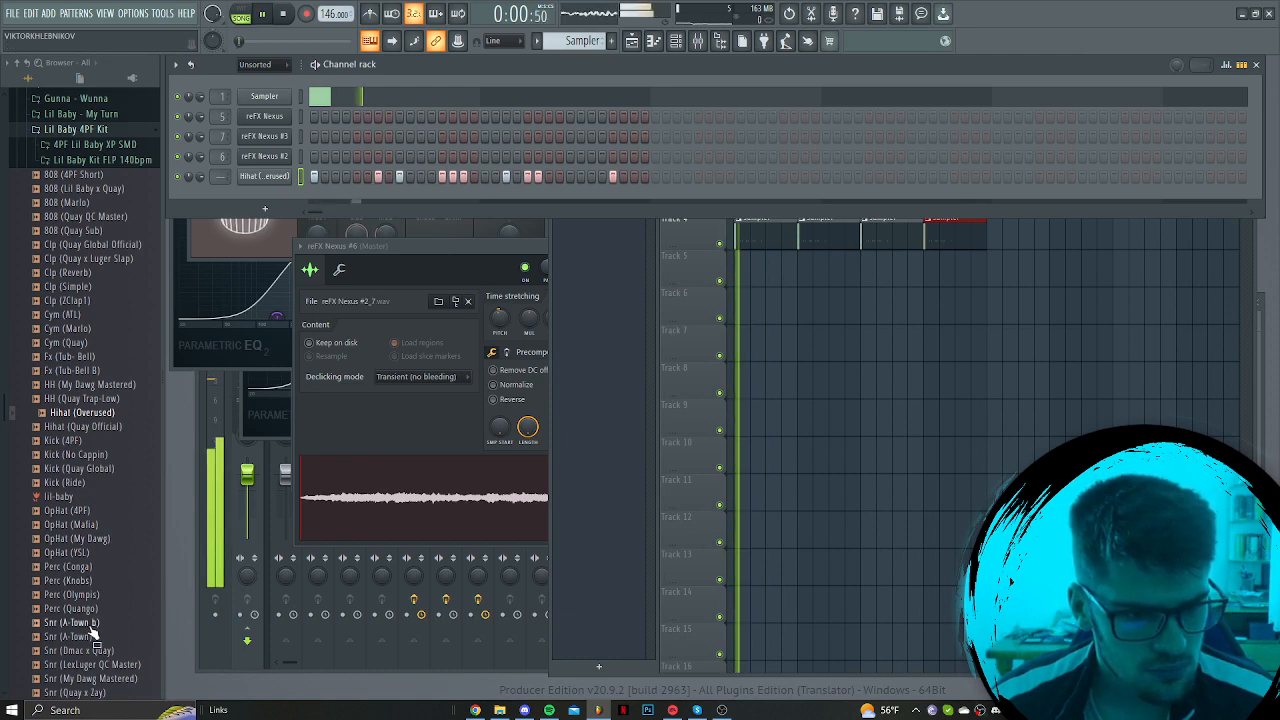
# Audition the snare samples of the Lil Baby 4PF Kit against the beat, including Snr (A-Town) and Snr (My Dawg Mastered)
pyautogui.click(96, 610)
pyautogui.press('space')
pyautogui.press('space')
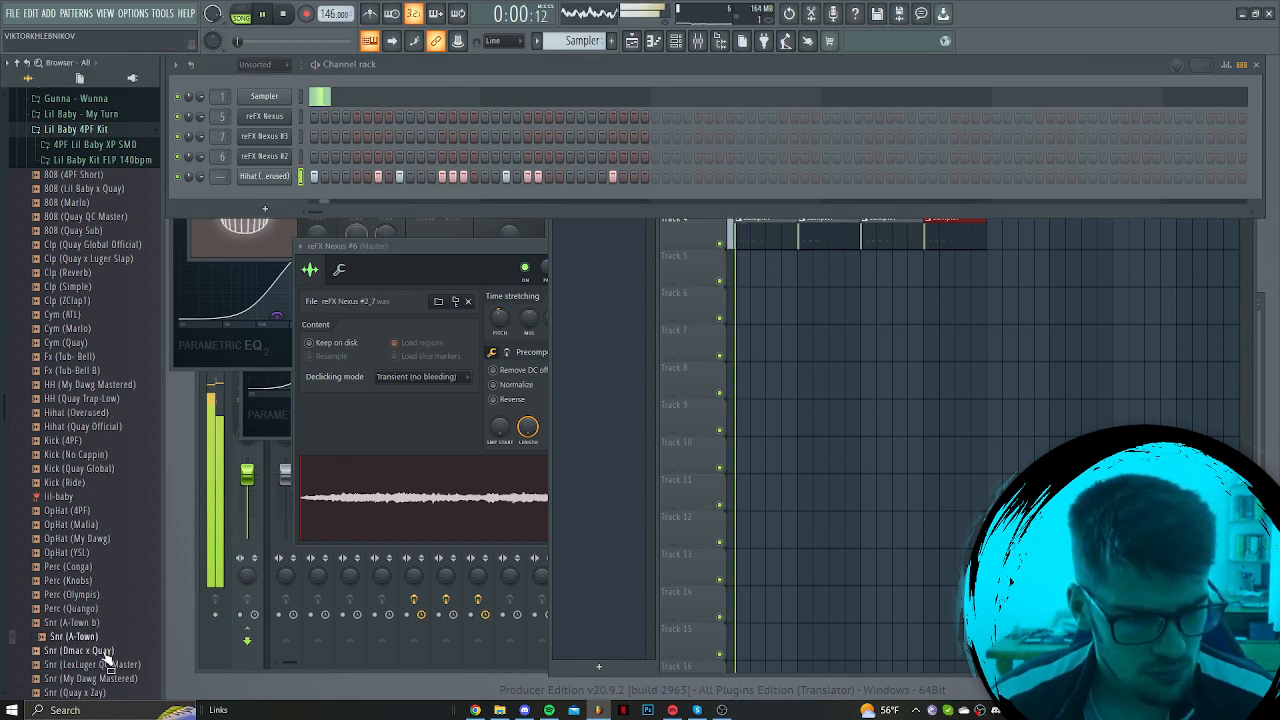
pyautogui.click(108, 654)
pyautogui.click(112, 667)
pyautogui.press('space')
pyautogui.click(113, 681)
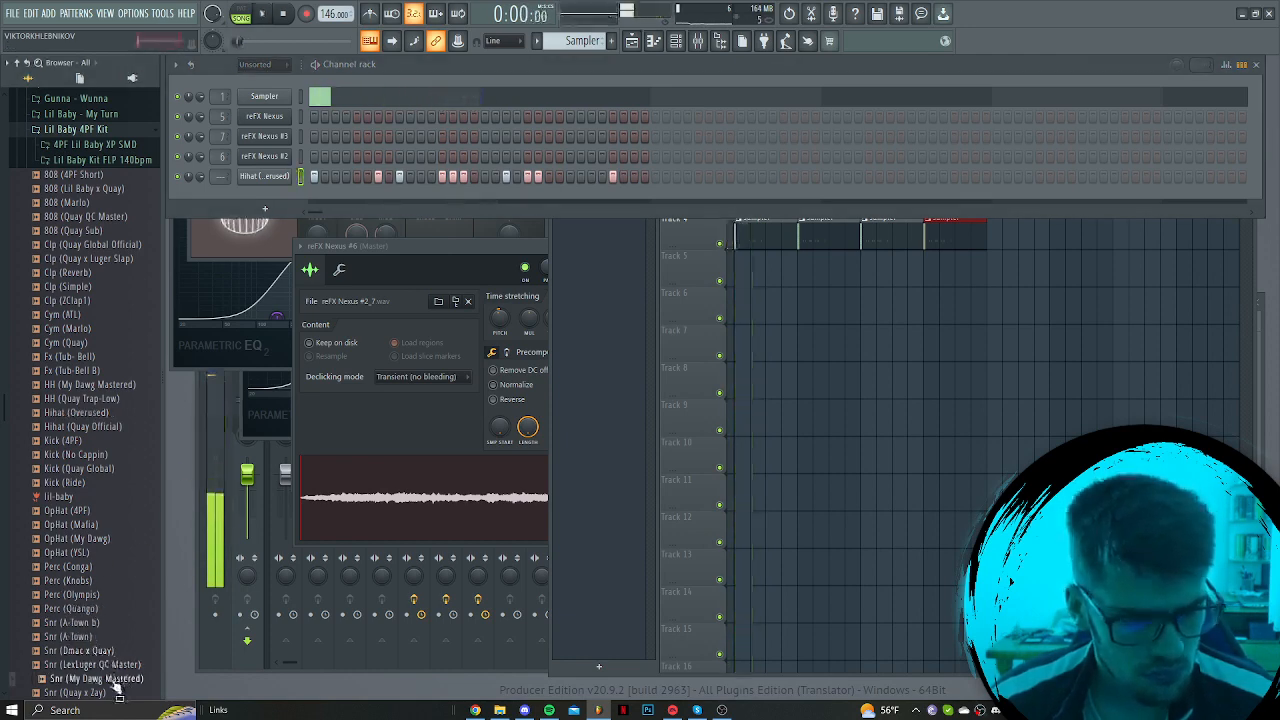
pyautogui.scroll(-2, 110, 670)
pyautogui.scroll(4, 85, 430)
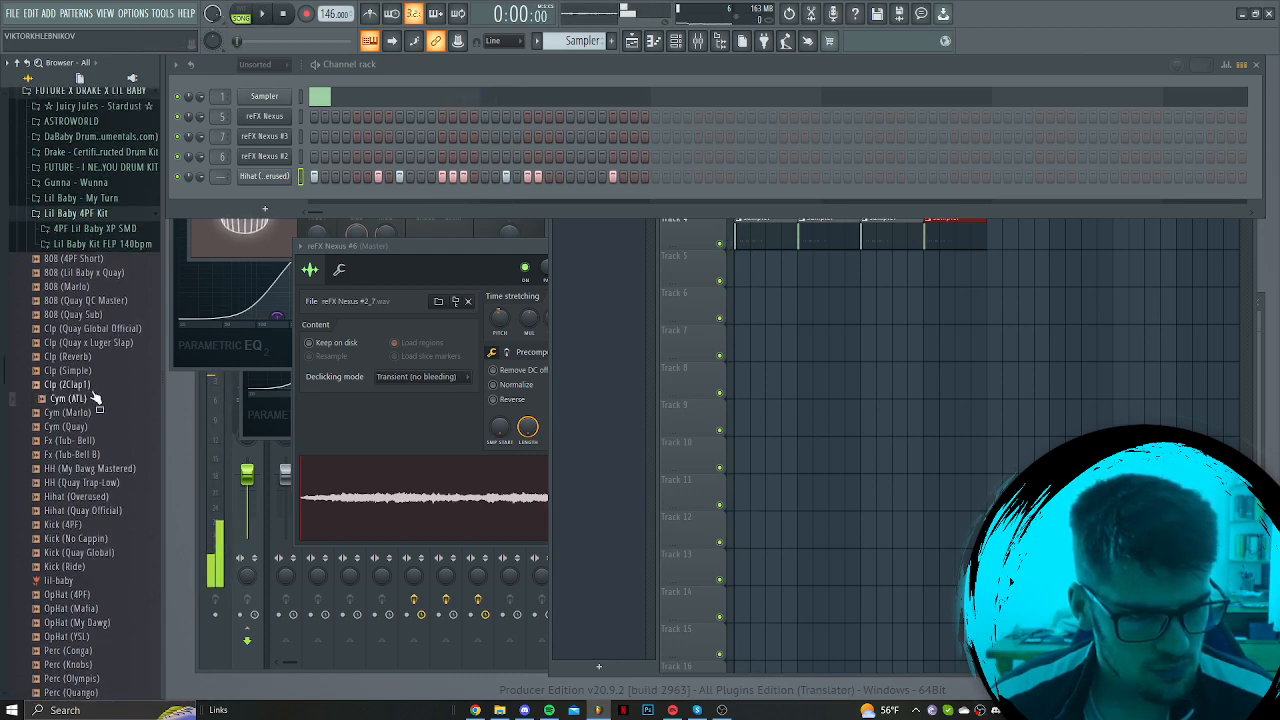
# Load the 808 (Quay QC Master) sample as a new channel and detect its pitch in Edison
pyautogui.moveTo(325, 228); pyautogui.dragTo(322, 212)
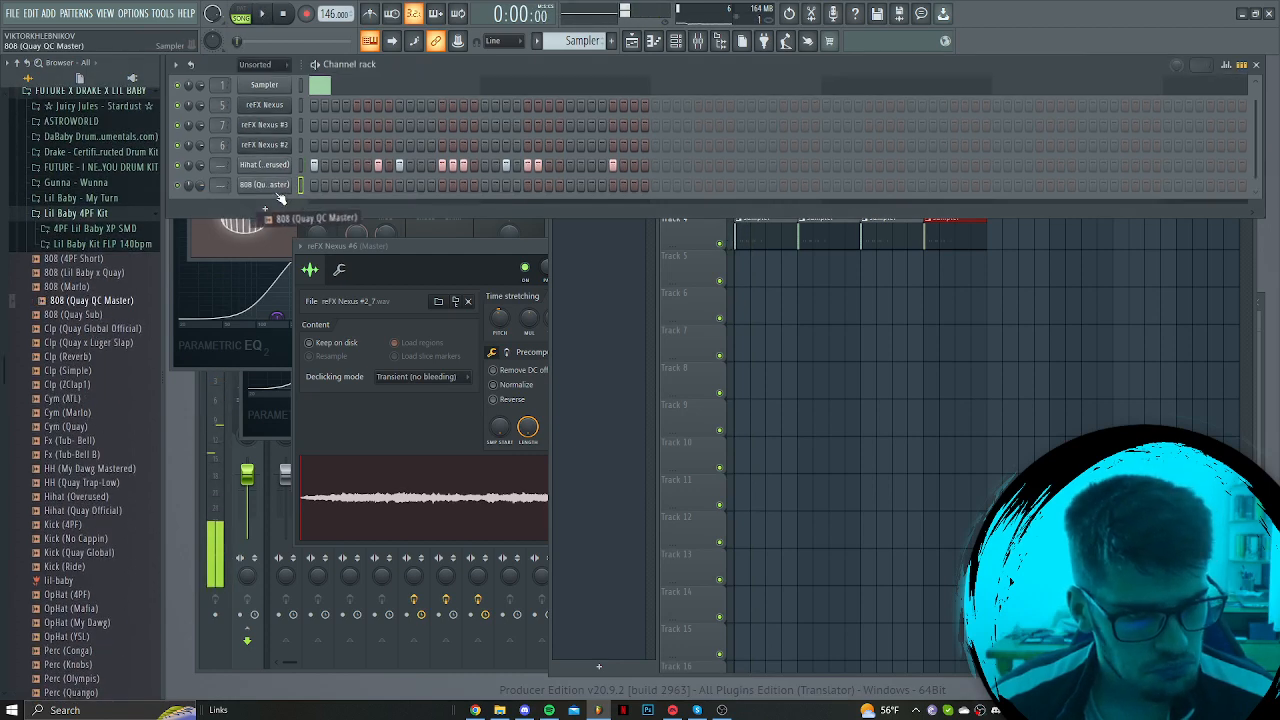
pyautogui.rightClick(388, 360)
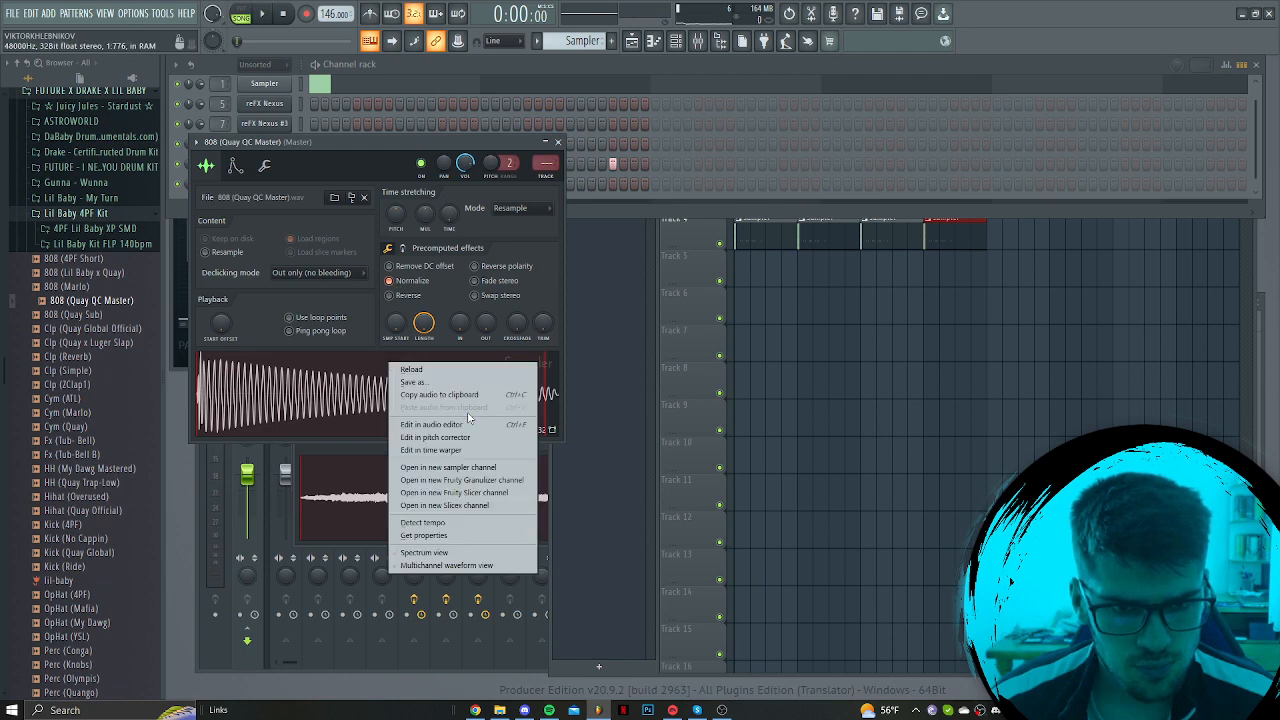
pyautogui.click(450, 425)
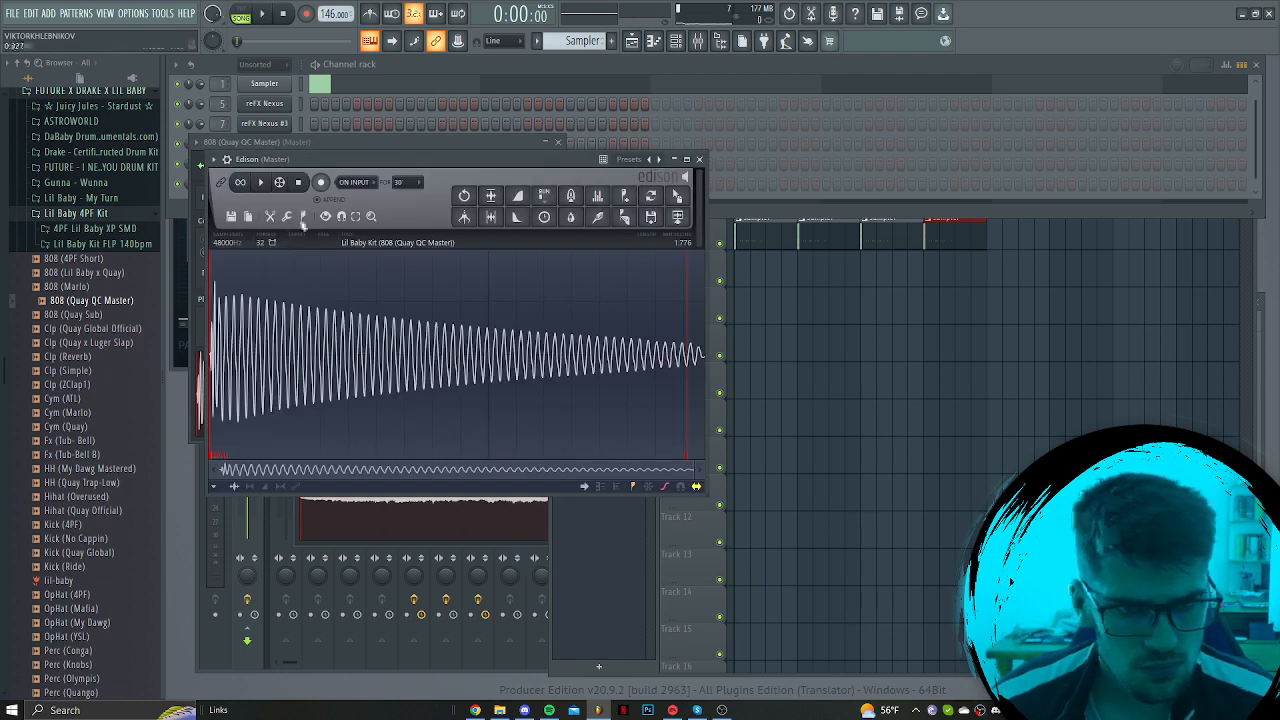
pyautogui.click(303, 220)
pyautogui.click(357, 404)
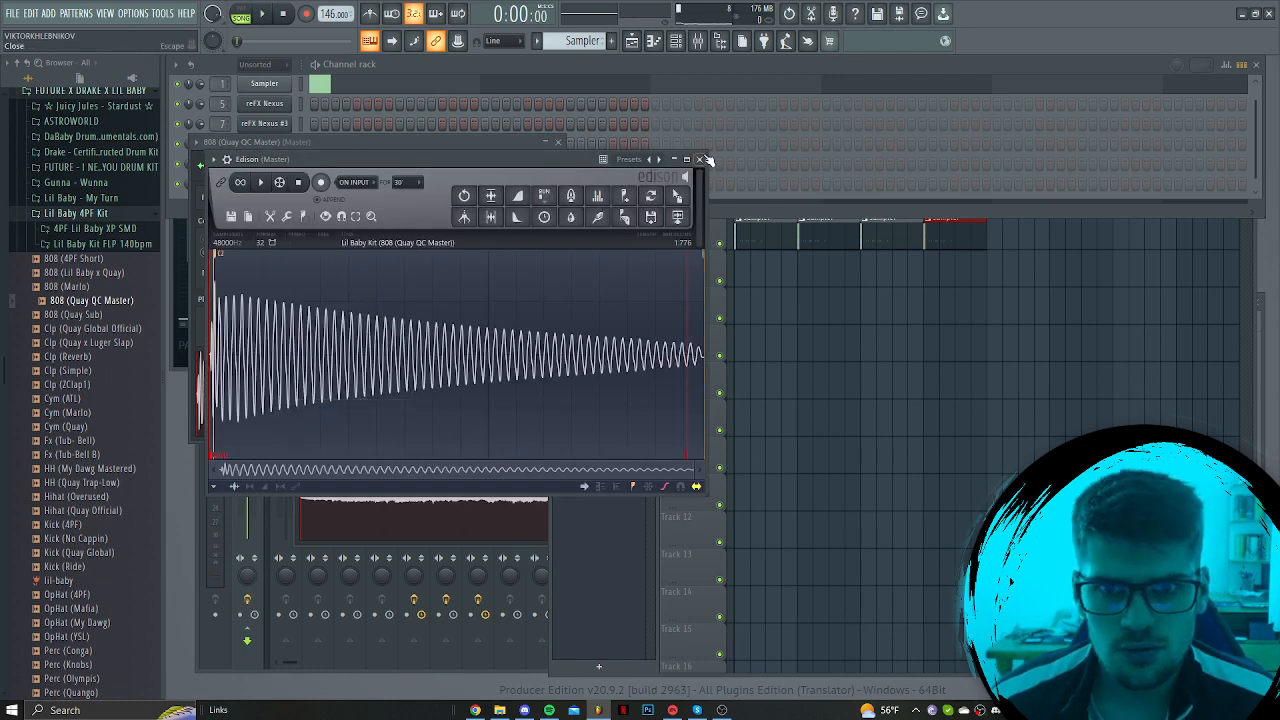
pyautogui.click(699, 159)
# Load Snare [ Plugg ] and Snare [ Married To The Game ] from the Lil Baby Emotionally Scarred folder of Lil Baby - My Turn as new channels
pyautogui.press('space')
pyautogui.click(77, 246)
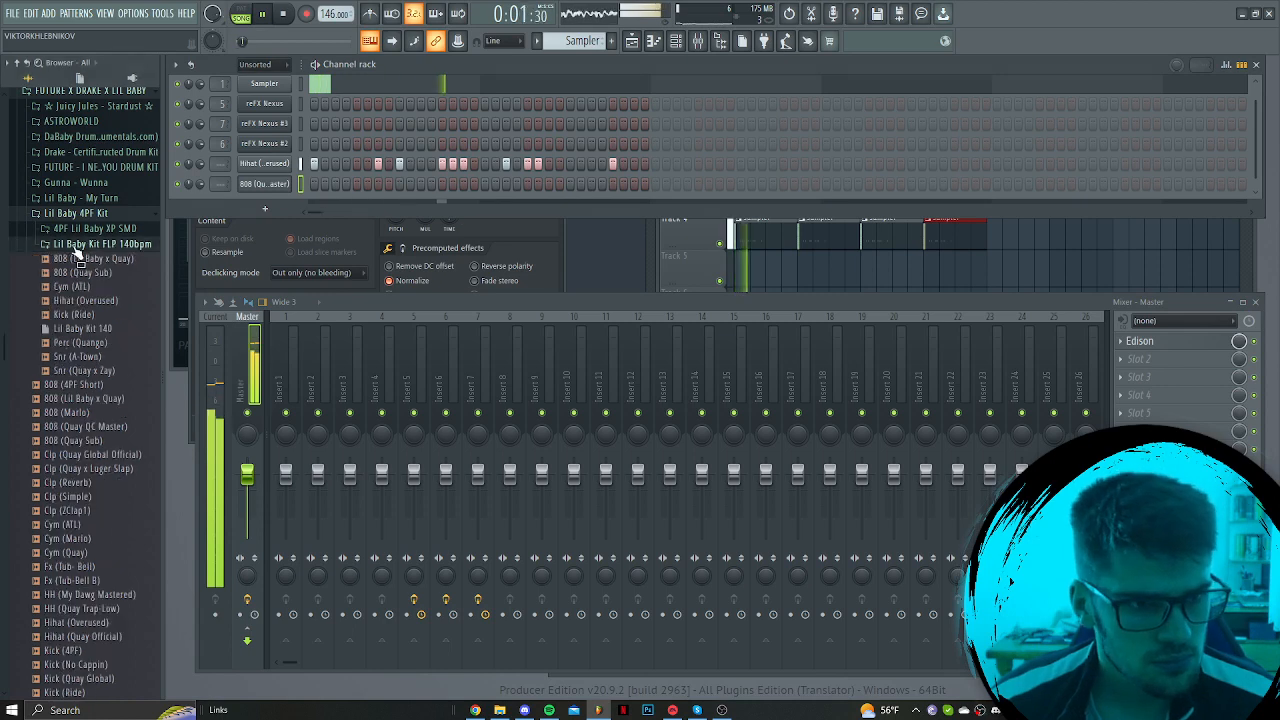
pyautogui.click(77, 243)
pyautogui.click(80, 229)
pyautogui.click(80, 229)
pyautogui.click(83, 213)
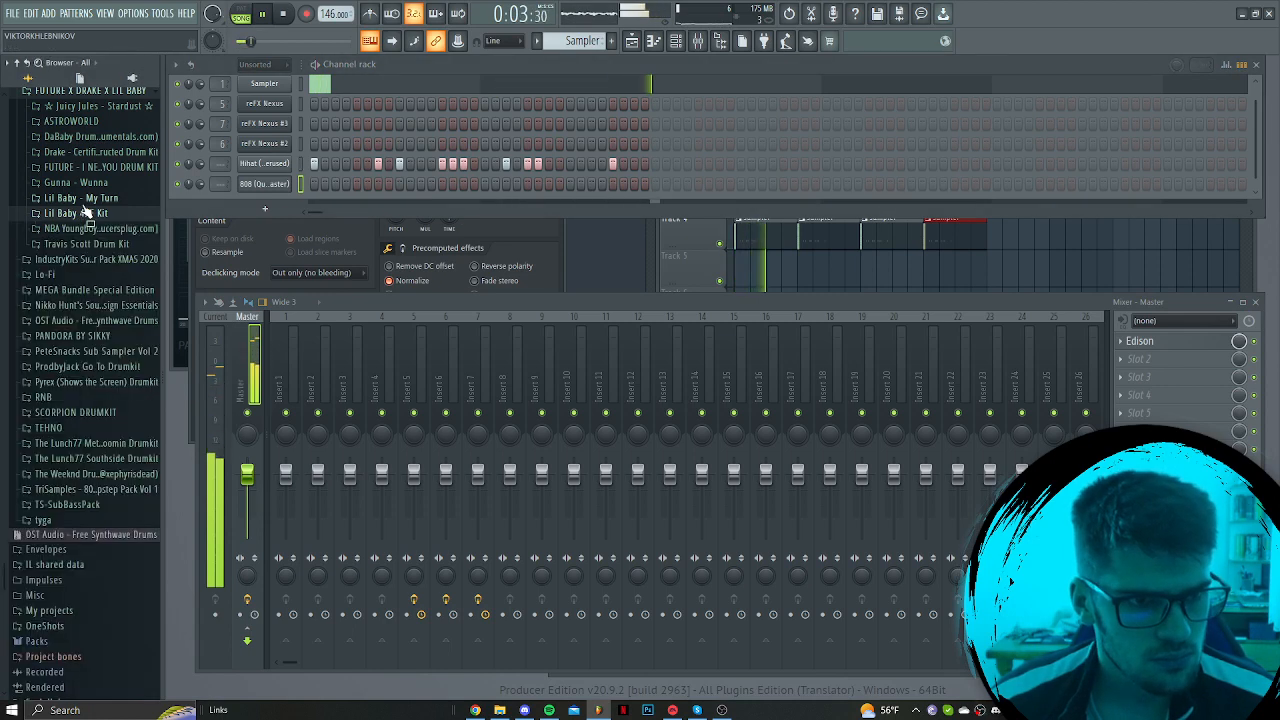
pyautogui.click(86, 198)
pyautogui.click(96, 290)
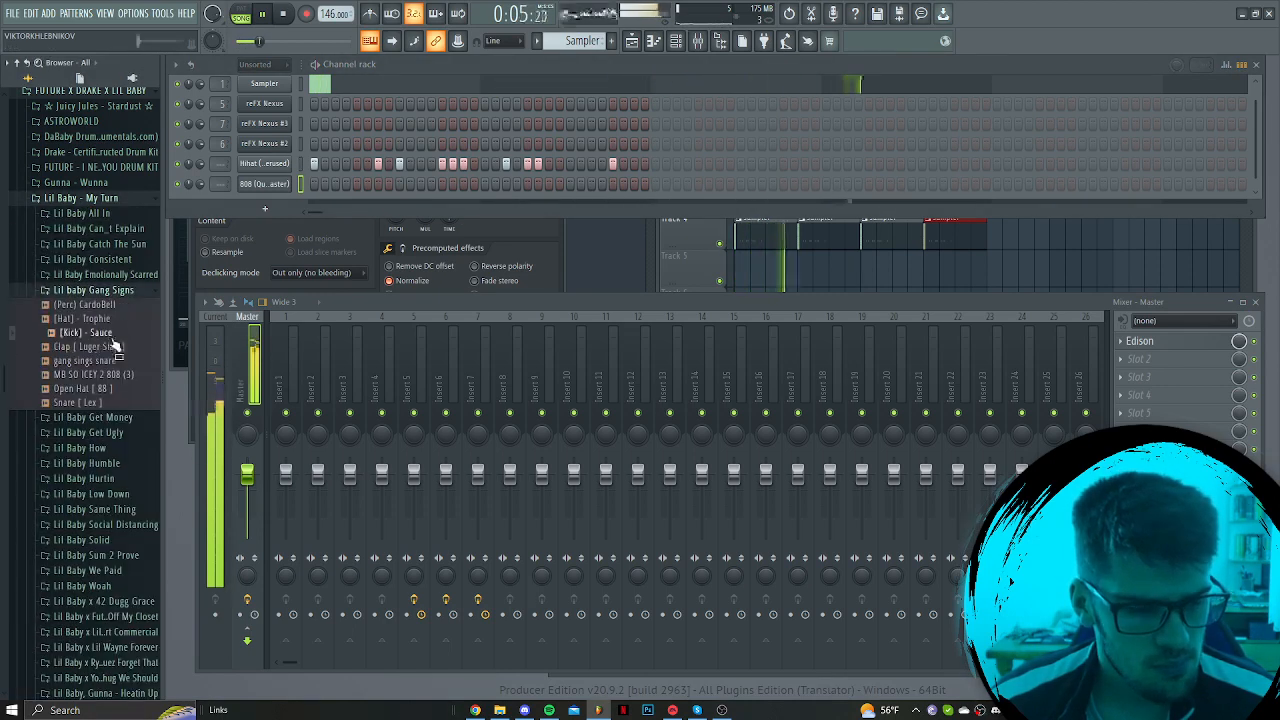
pyautogui.click(104, 275)
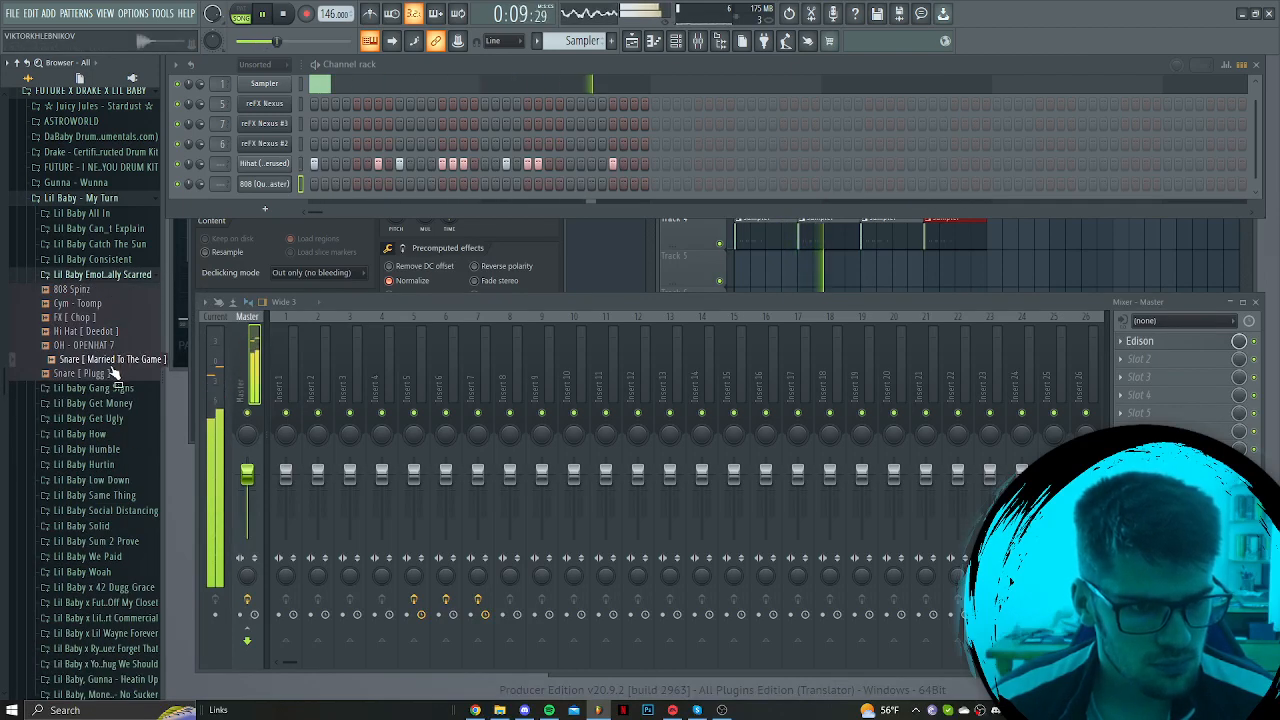
pyautogui.moveTo(268, 214)
pyautogui.mouseDown()
pyautogui.moveTo(262, 200)
pyautogui.moveTo(285, 200)
pyautogui.mouseUp()
# Audition samples in the Lil Baby Consistent, Catch The Sun, Can_t Explain, All In, Sum 2 Prove and We Paid folders
pyautogui.click(120, 260)
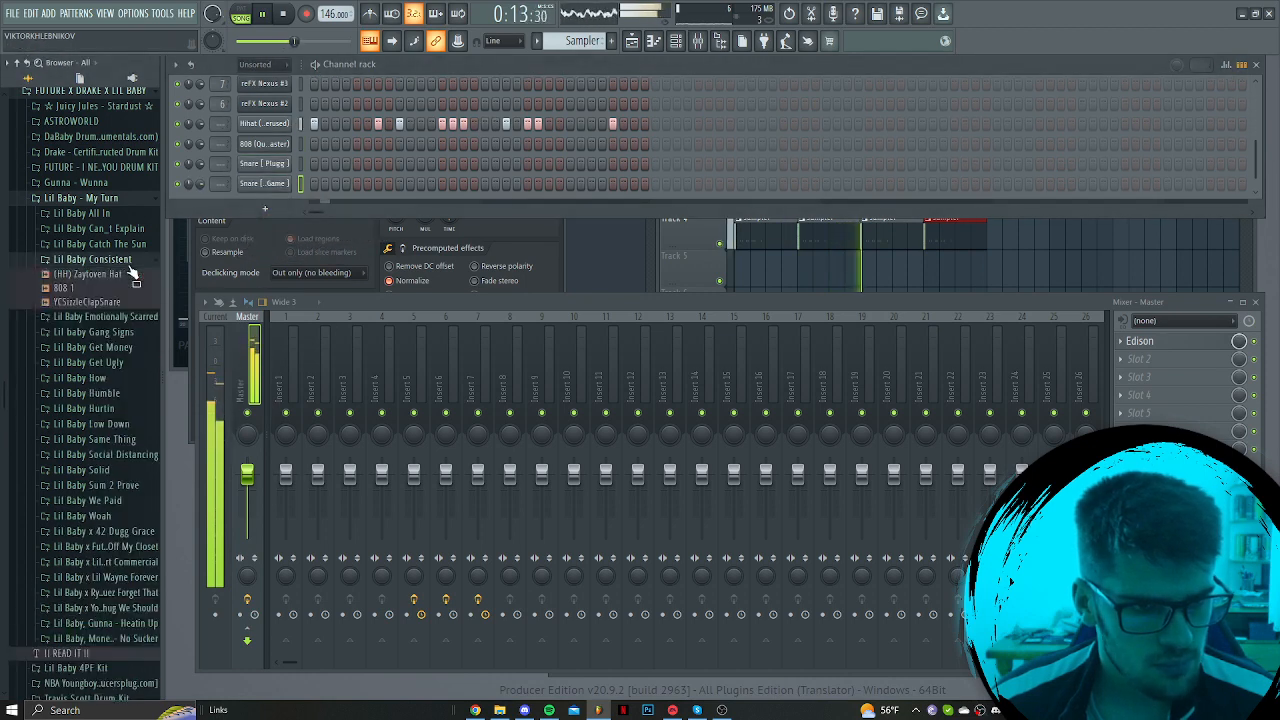
pyautogui.click(120, 244)
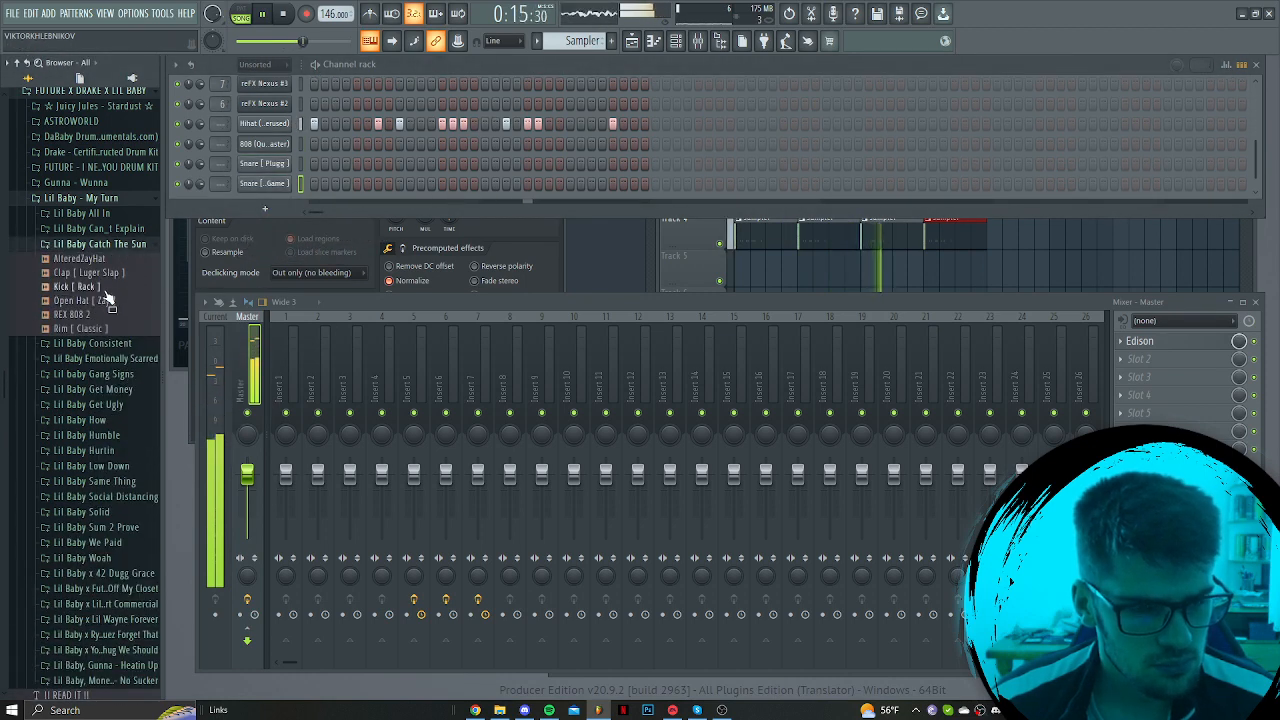
pyautogui.moveTo(120, 260); pyautogui.dragTo(118, 240)
pyautogui.press('space')
pyautogui.click(117, 228)
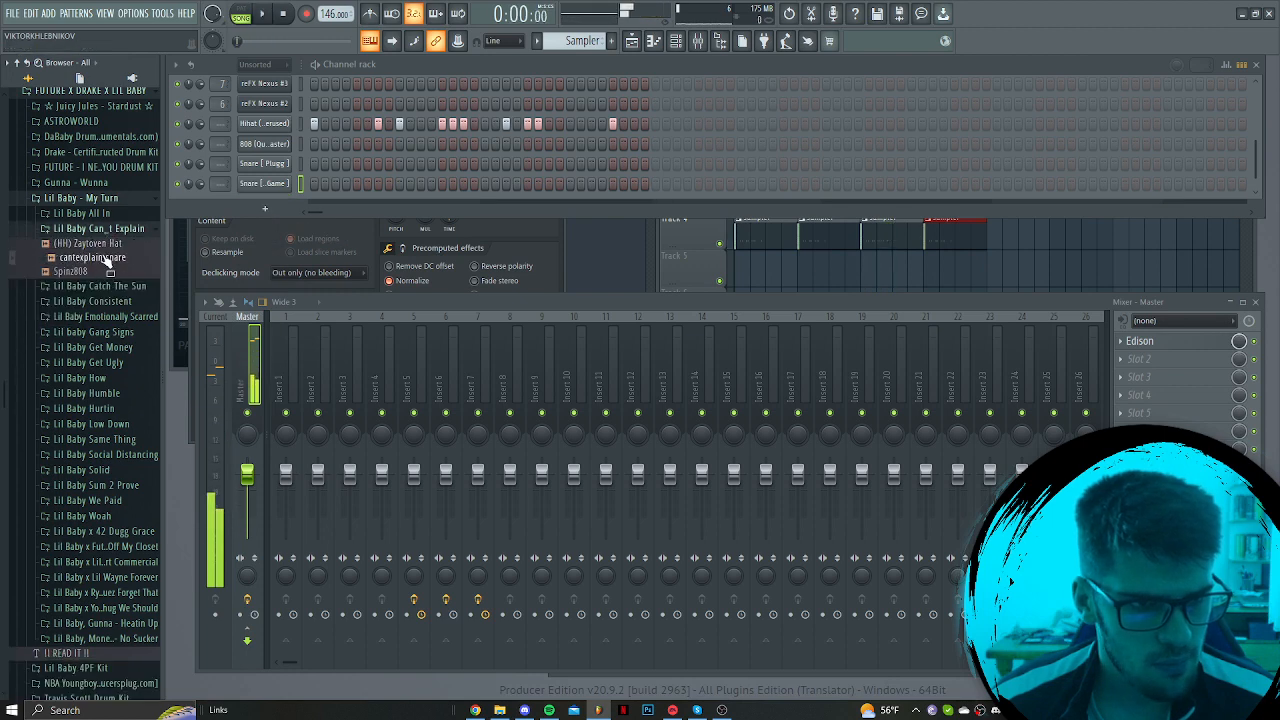
pyautogui.click(100, 214)
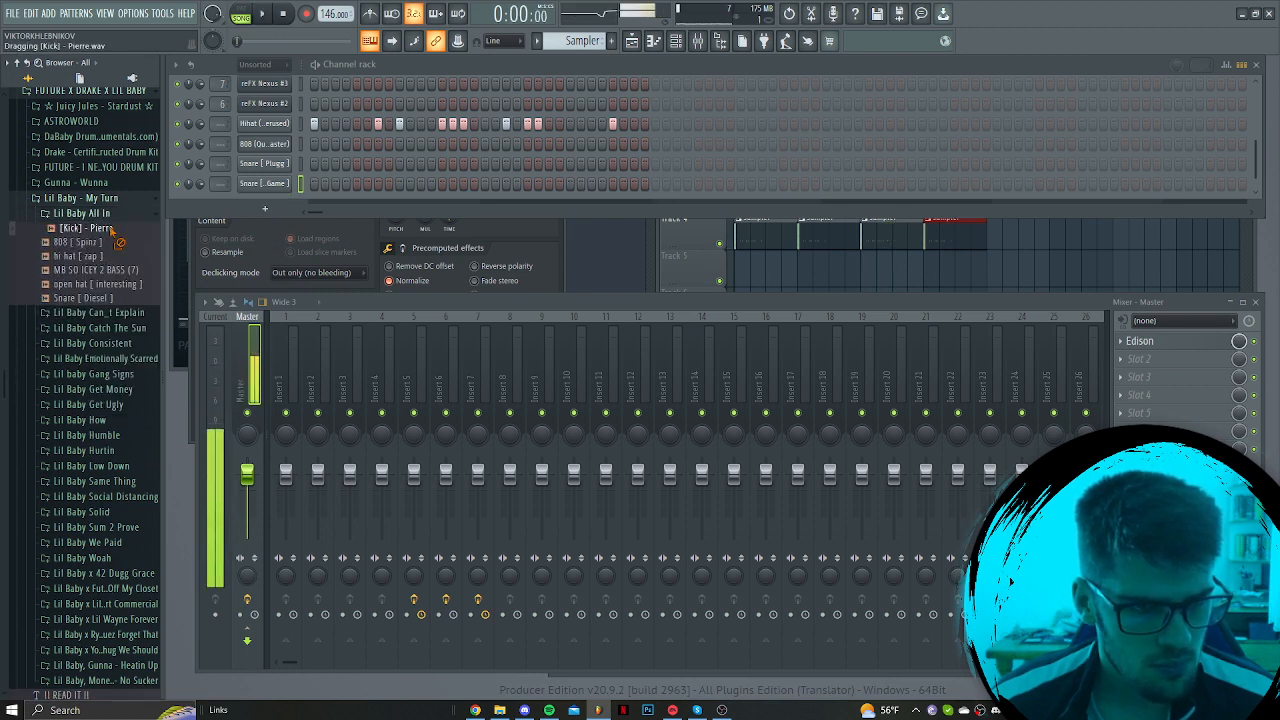
pyautogui.click(72, 530)
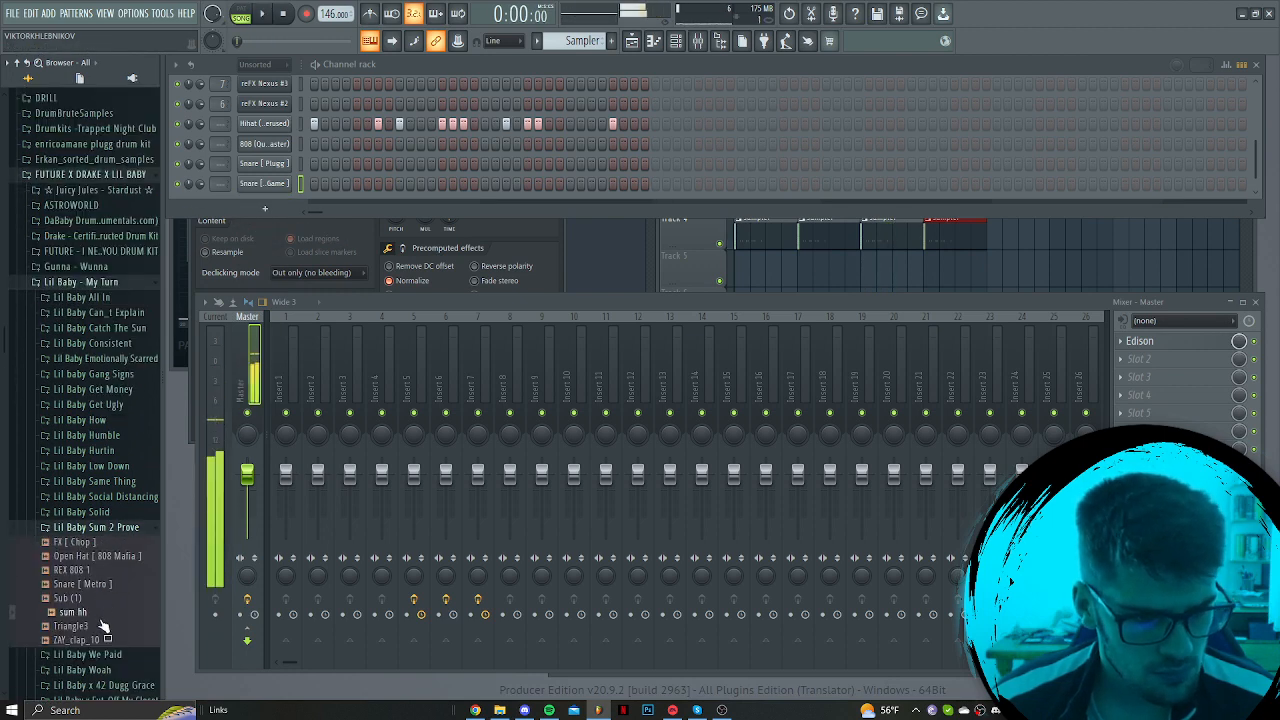
pyautogui.click(96, 527)
pyautogui.click(87, 542)
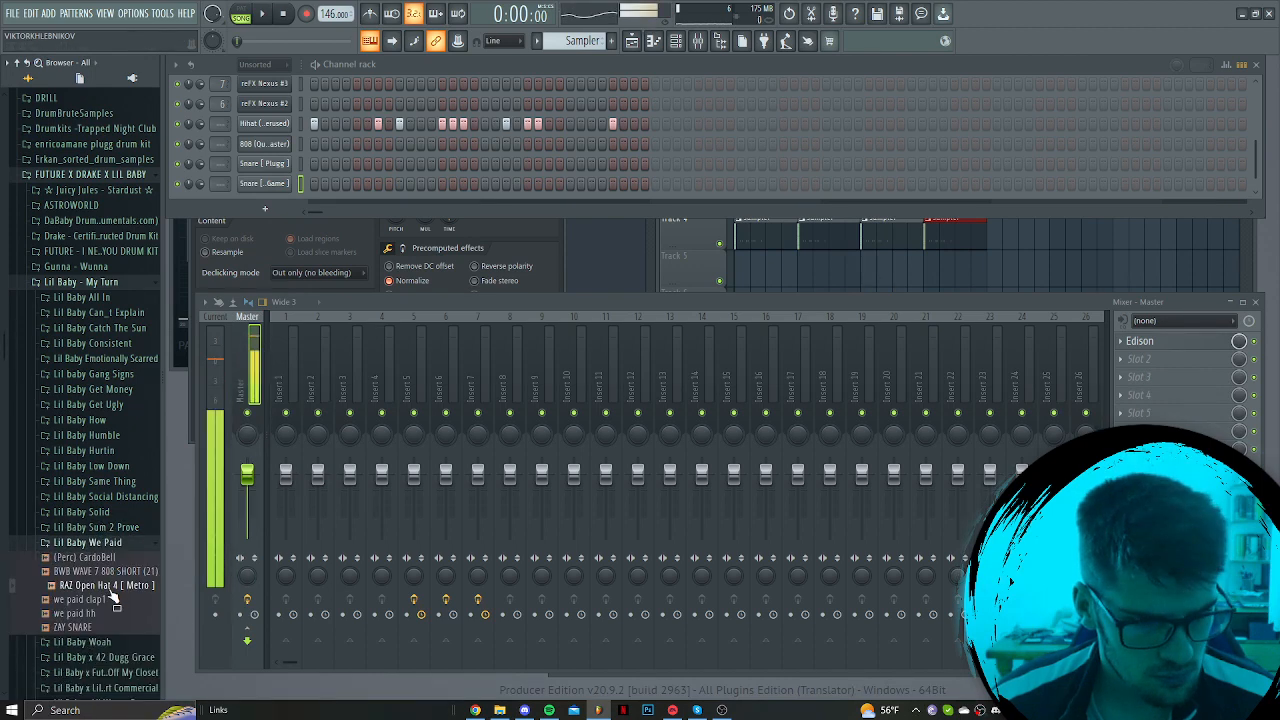
pyautogui.click(100, 543)
# Load Kick [ Vybe ] from the Lil Baby x 42 Dugg Grace folder as a new channel and enlarge the channel rack to show every channel
pyautogui.click(105, 573)
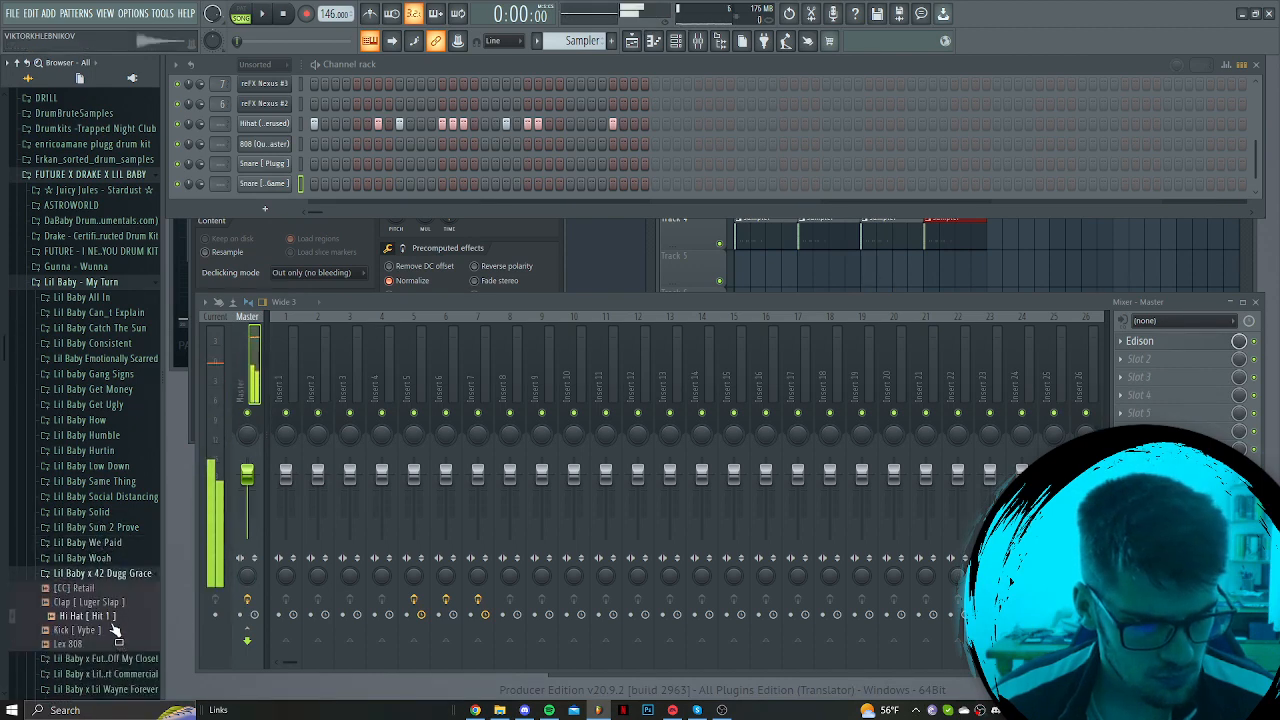
pyautogui.moveTo(265, 233); pyautogui.dragTo(271, 192)
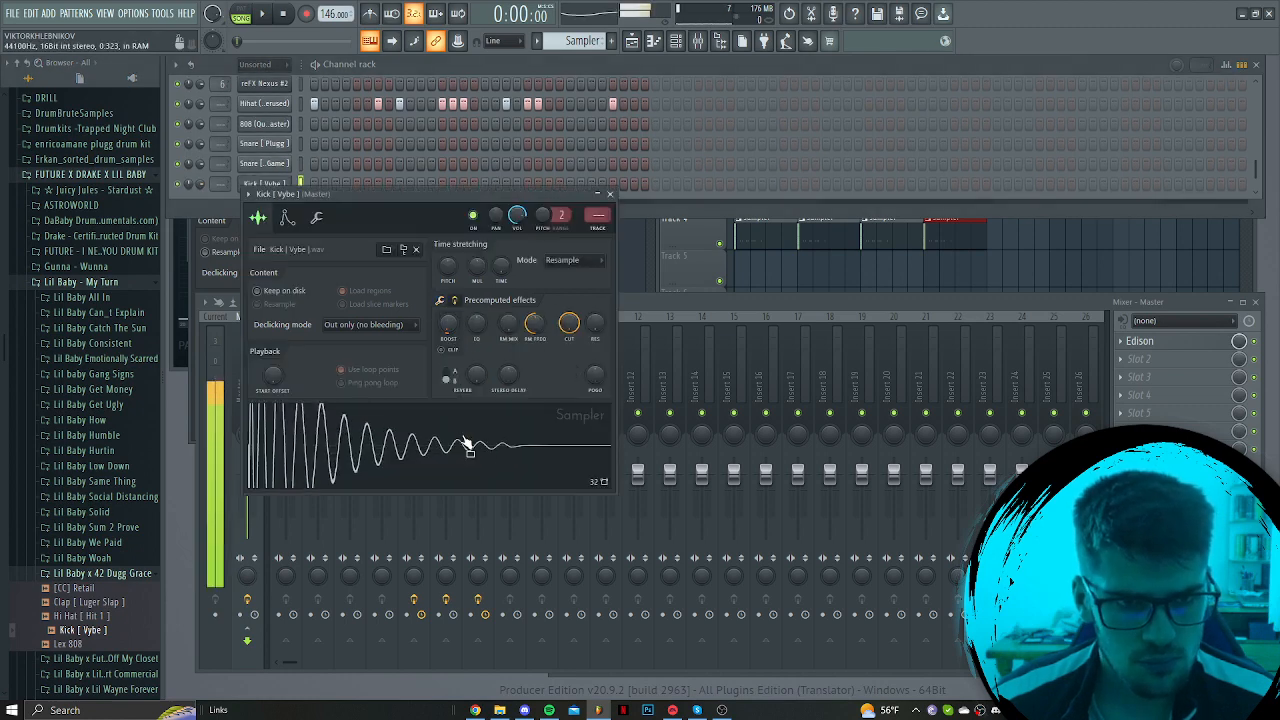
pyautogui.click(610, 195)
pyautogui.moveTo(574, 216); pyautogui.dragTo(562, 423)
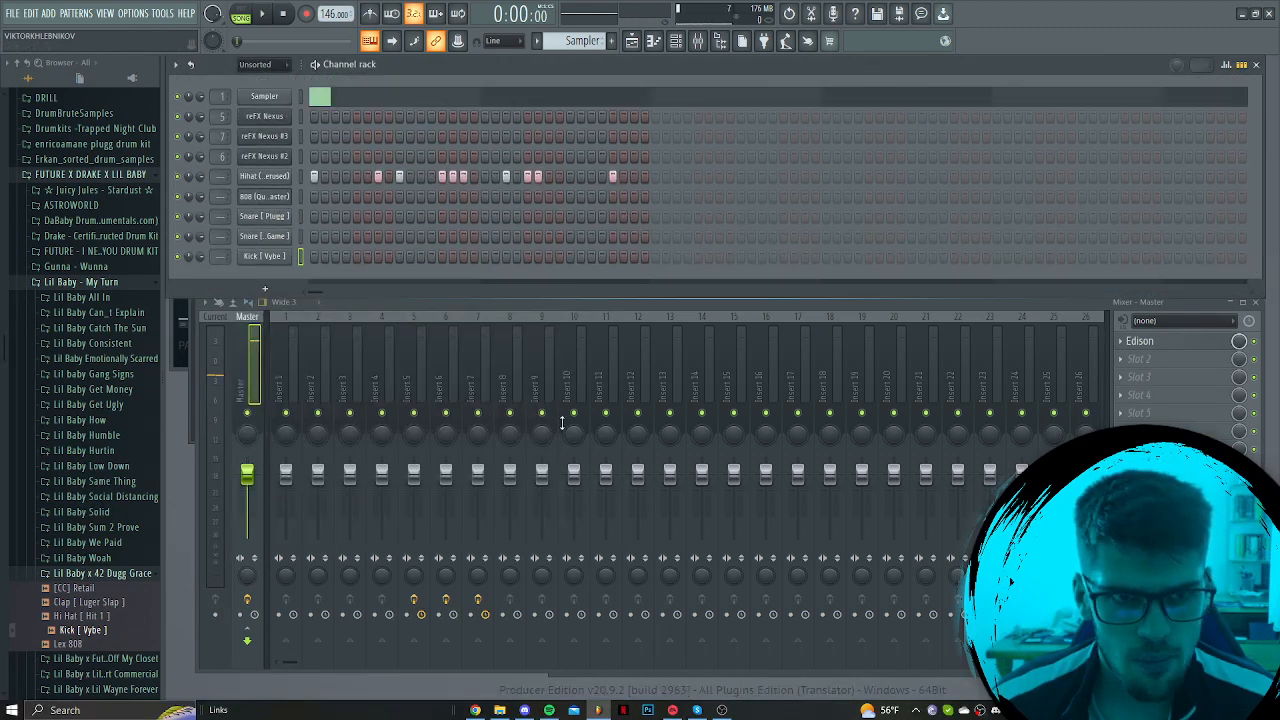
# Place Kick [ Vybe ] hits on steps 1 and 19 and Snare [ Married To The Game ] hits on steps 9, 25, 41 and 57
pyautogui.click(399, 216)
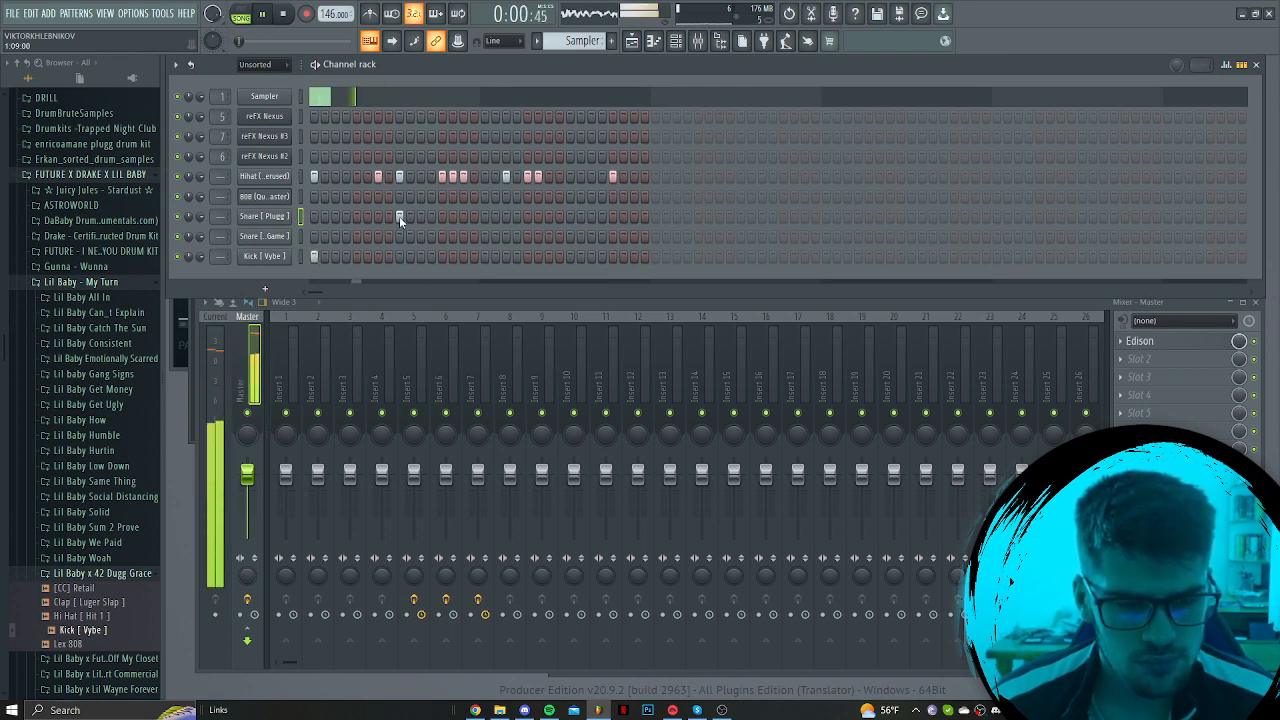
pyautogui.click(506, 256)
pyautogui.press('space')
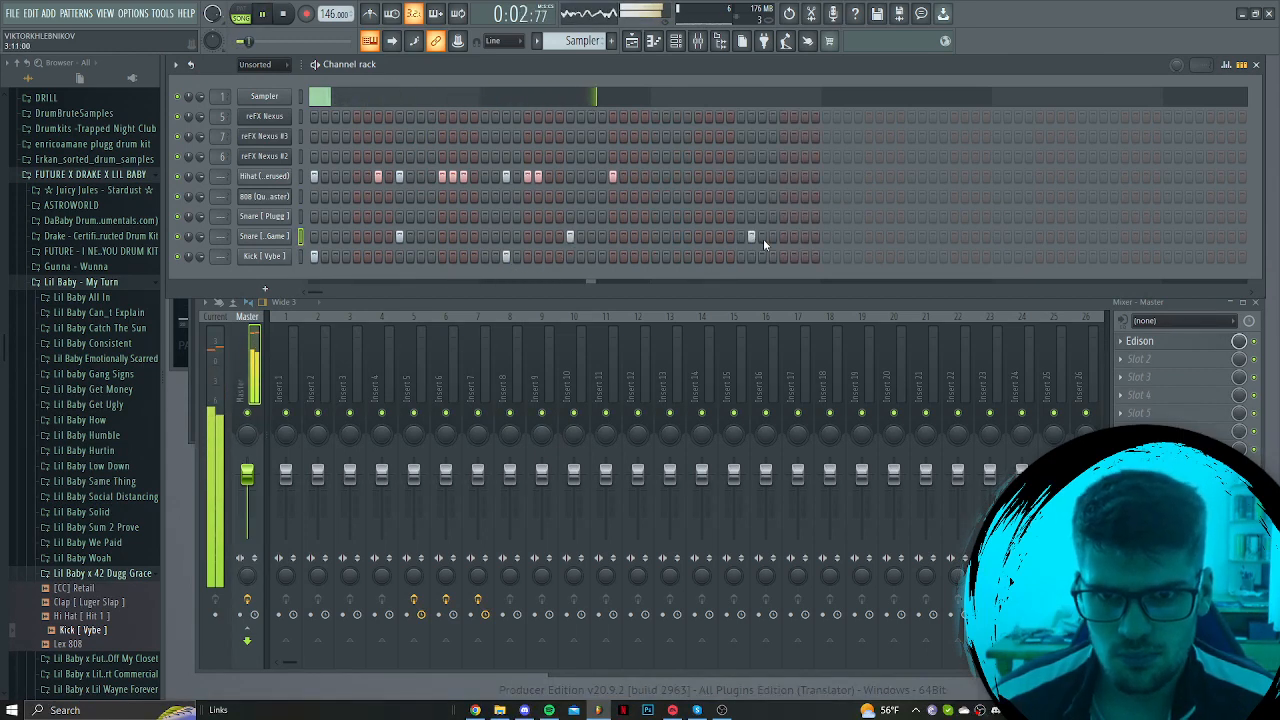
pyautogui.click(741, 237)
pyautogui.click(910, 237)
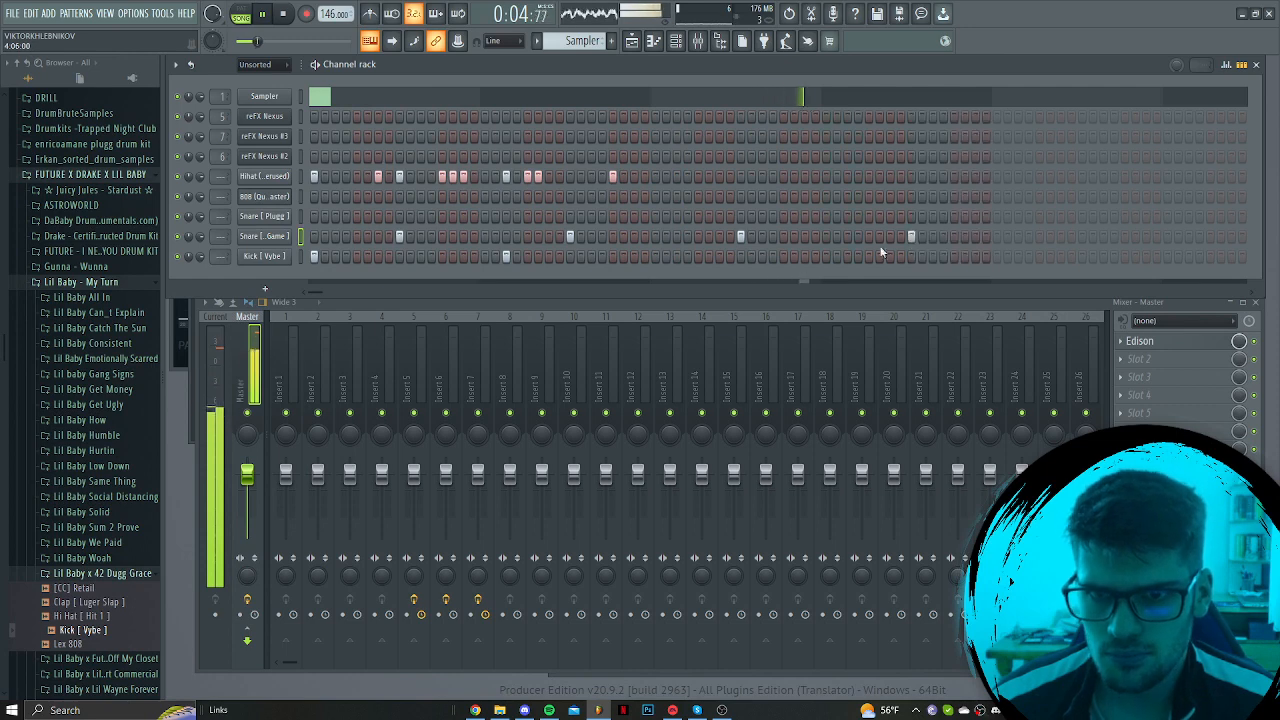
# Set Snare [ Married To The Game ] to the Auto stretch mode and shift its pitch by about +120 cents
pyautogui.click(267, 241)
pyautogui.press('Escape')
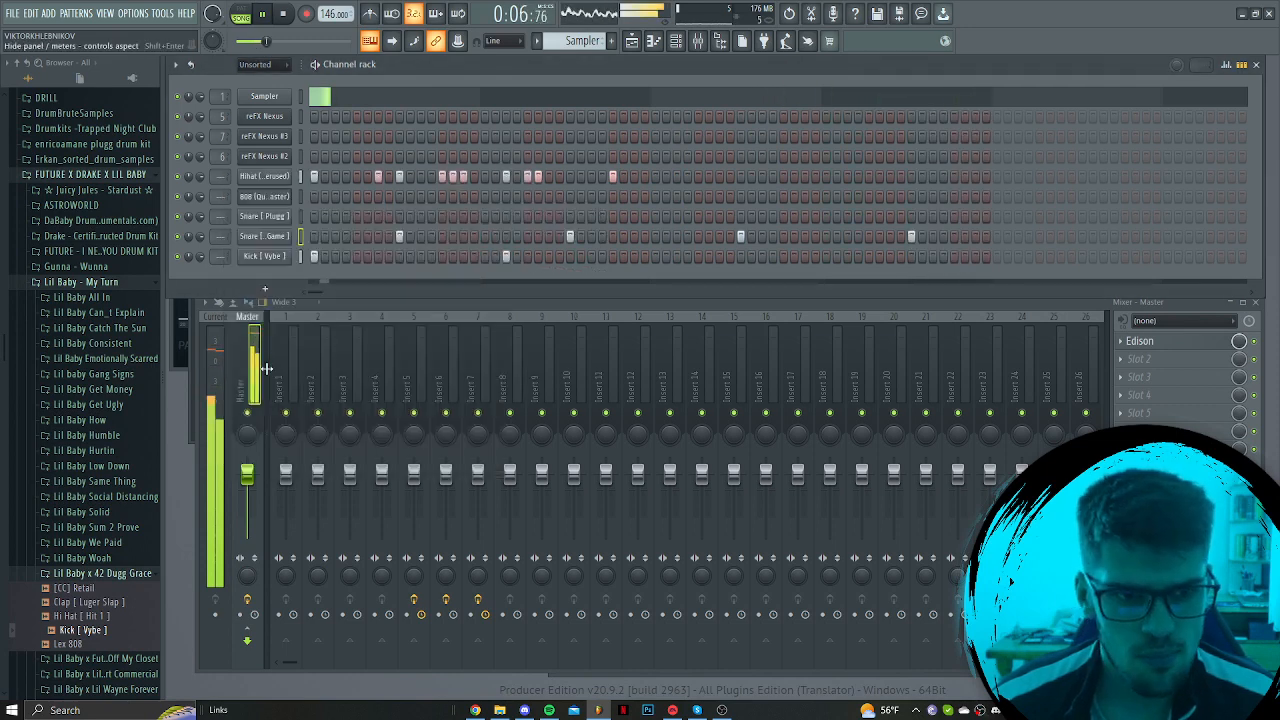
pyautogui.click(265, 236)
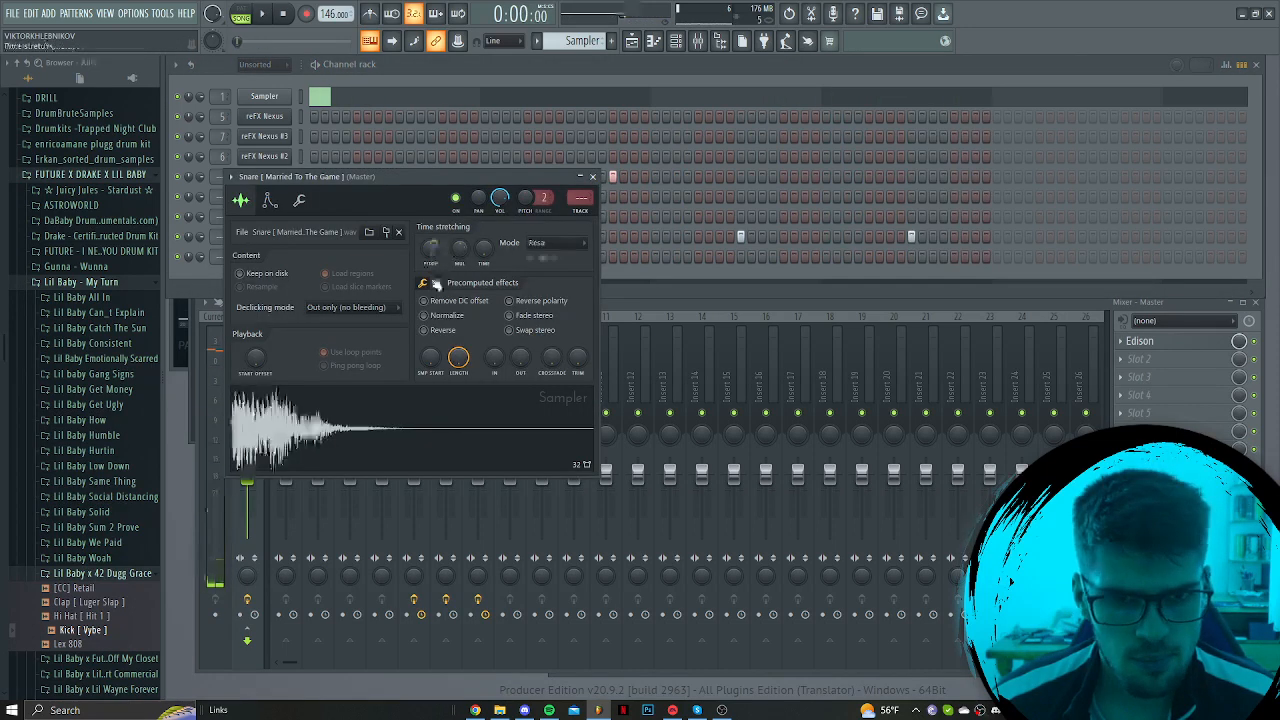
pyautogui.click(443, 317)
pyautogui.press('space')
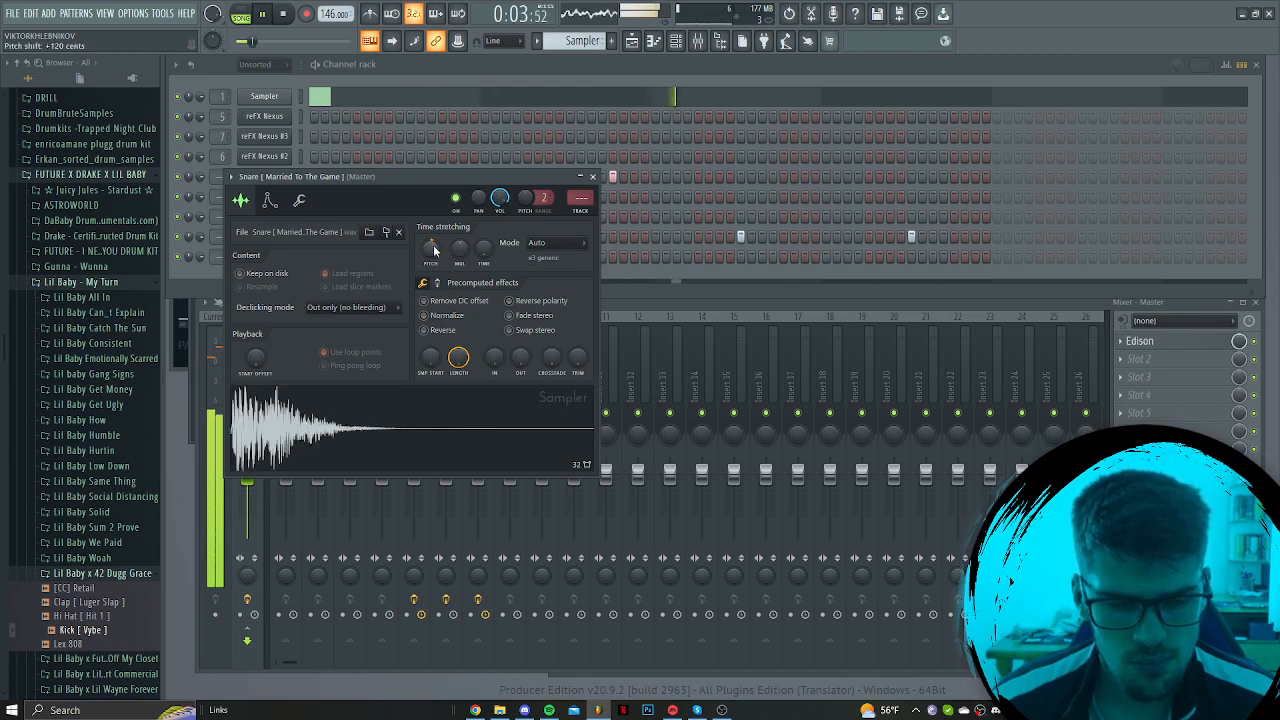
pyautogui.press('Escape')
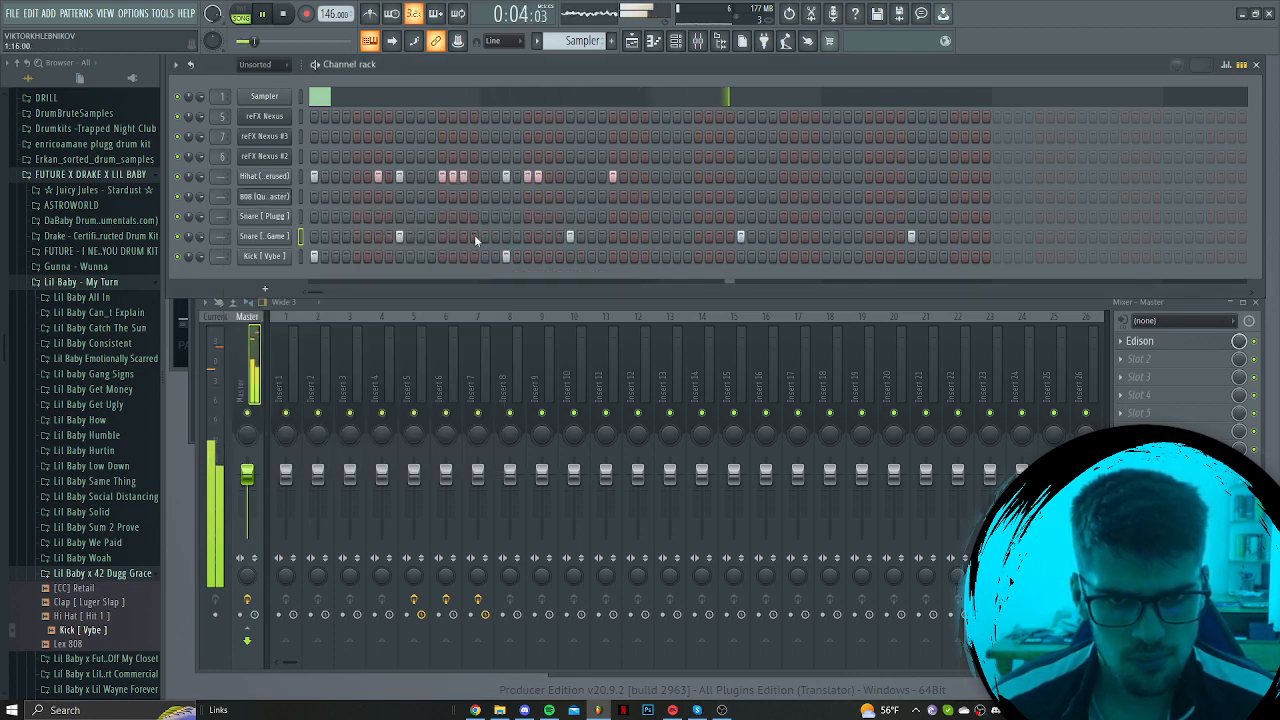
# Duplicate the two-bar hi-hat pattern in the Hihat (Overused) piano roll so the copy starts at bar 3
pyautogui.rightClick(285, 178)
pyautogui.click(337, 194)
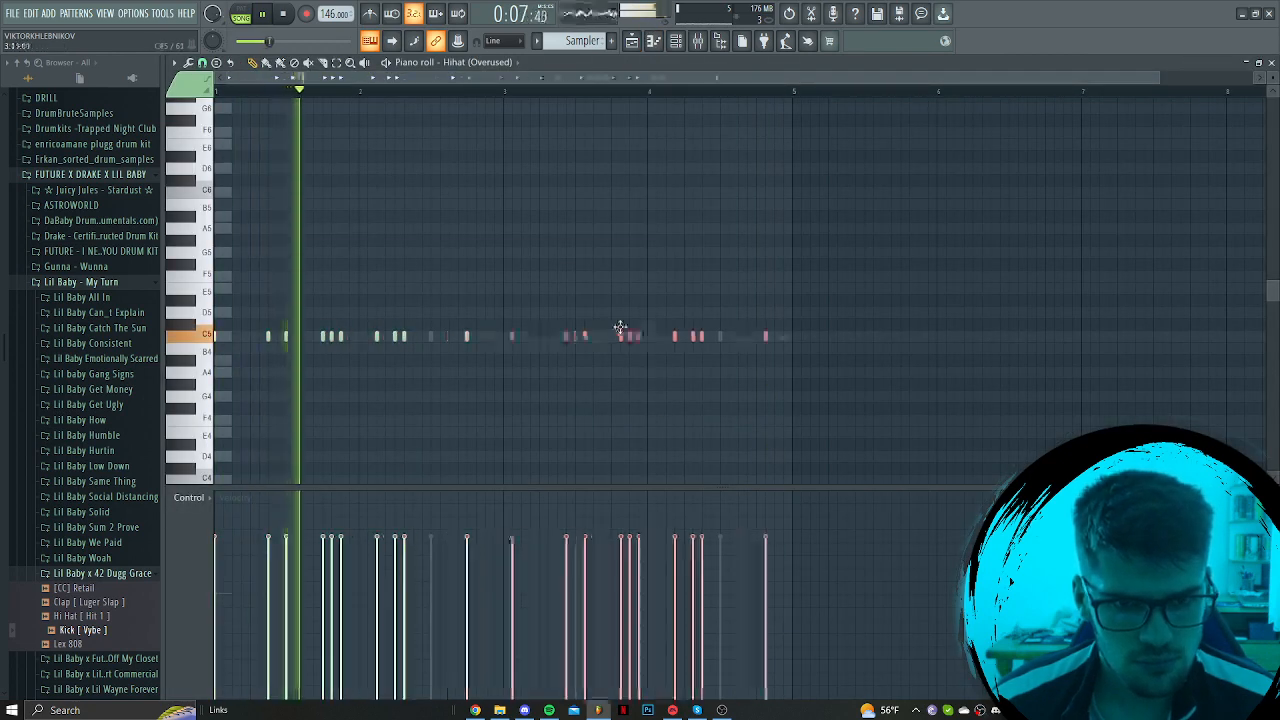
pyautogui.moveTo(620, 327); pyautogui.dragTo(611, 334)
pyautogui.keyDown('ctrl'); pyautogui.click(634, 391); pyautogui.keyUp('ctrl')
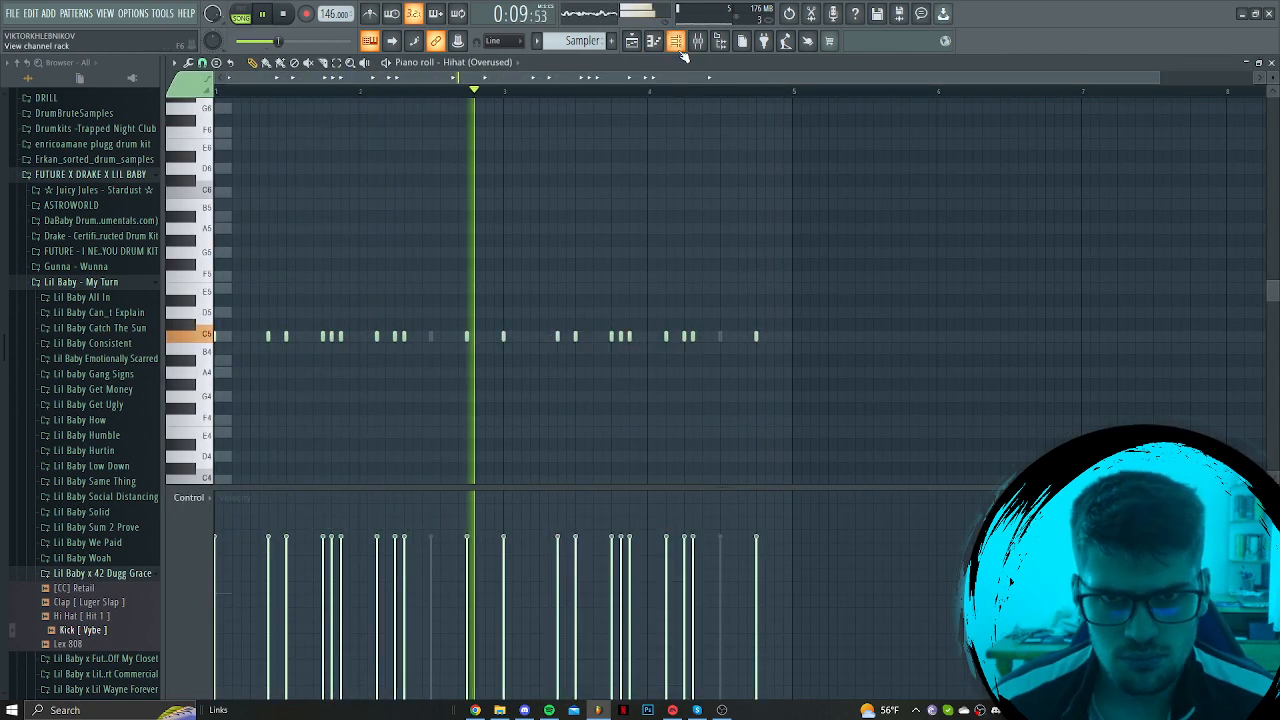
# Clone the Hihat (Overused) channel in the channel rack
pyautogui.click(678, 43)
pyautogui.rightClick(290, 174)
pyautogui.click(338, 305)
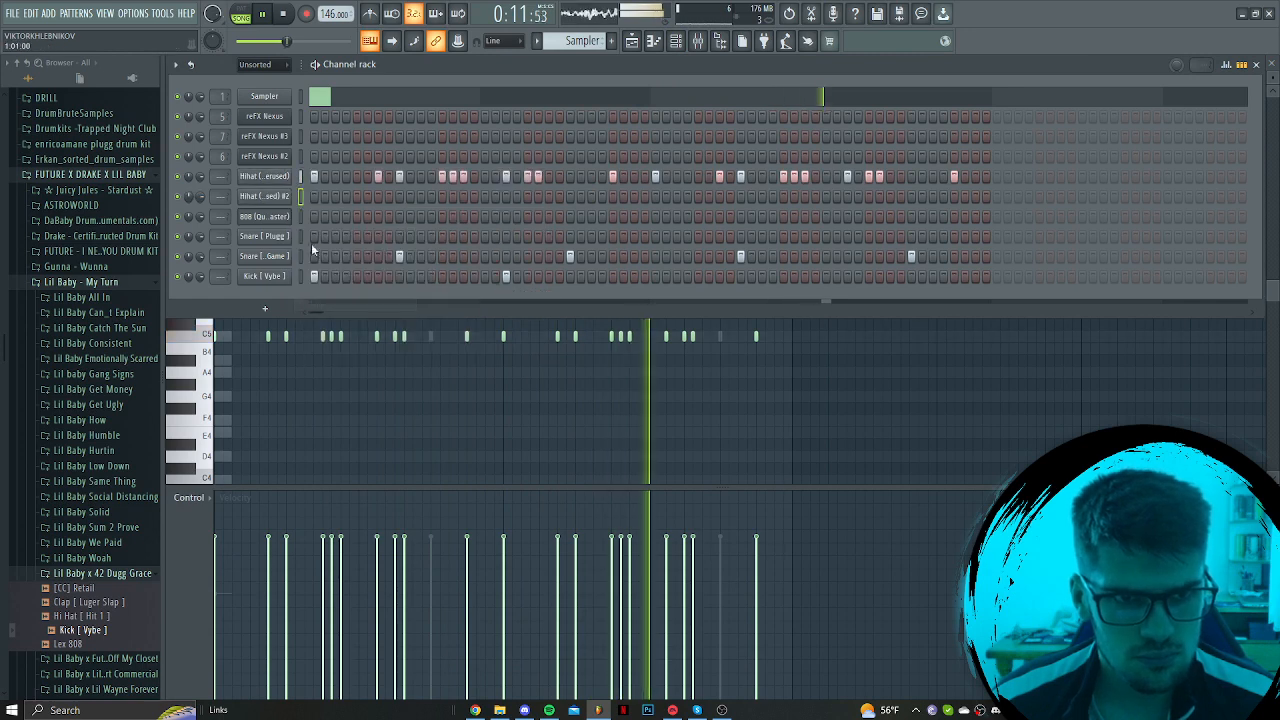
# Reverse the cloned hi-hat's sample and shorten it to a sample end offset of about 40%
pyautogui.click(274, 197)
pyautogui.click(405, 296)
pyautogui.moveTo(423, 322); pyautogui.dragTo(423, 380)
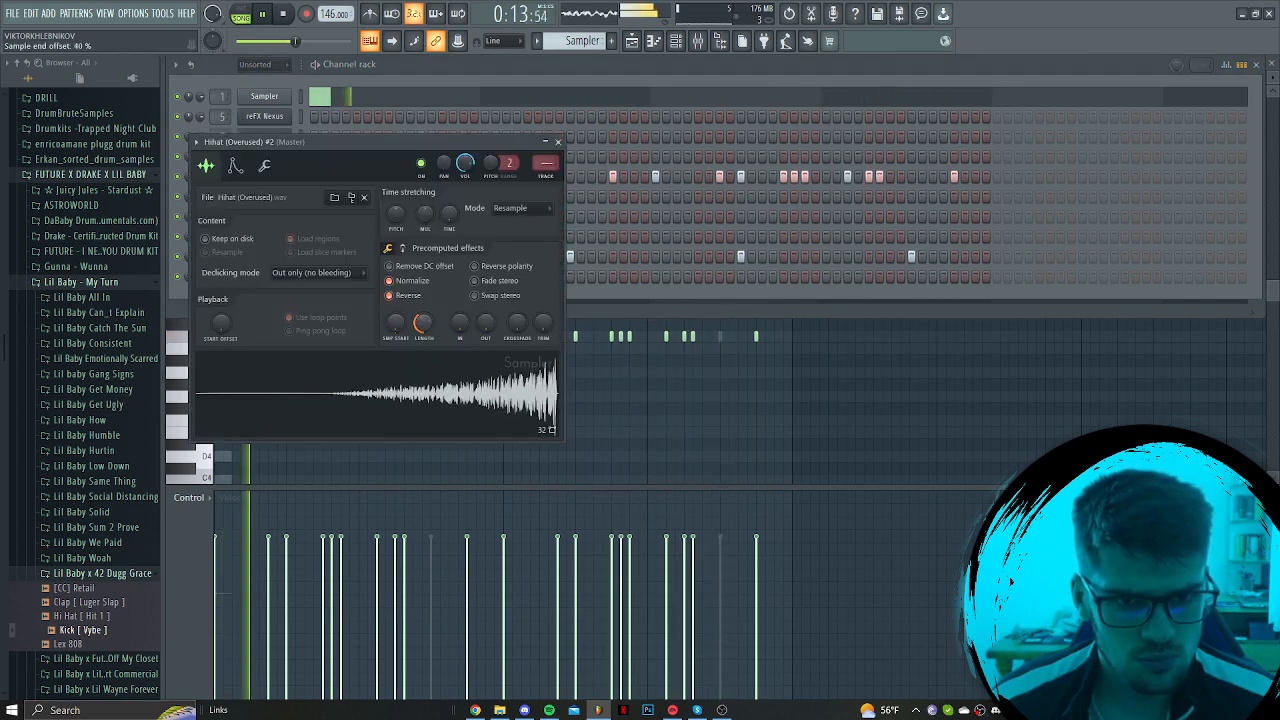
pyautogui.click(557, 141)
# Place reversed hi-hat hits on steps 27, 29, 51, 59 and 63 of the cloned hi-hat channel
pyautogui.click(591, 196)
pyautogui.click(603, 196)
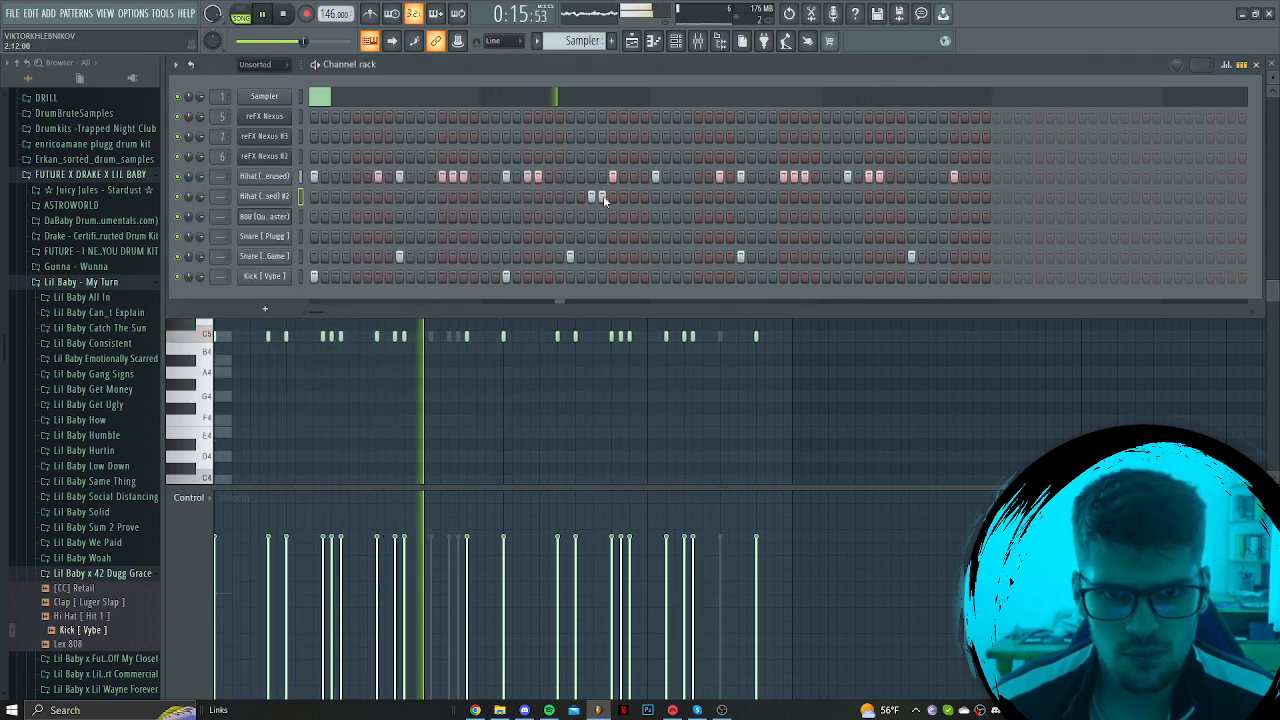
pyautogui.click(847, 196)
pyautogui.click(964, 196)
pyautogui.click(932, 196)
pyautogui.click(975, 196)
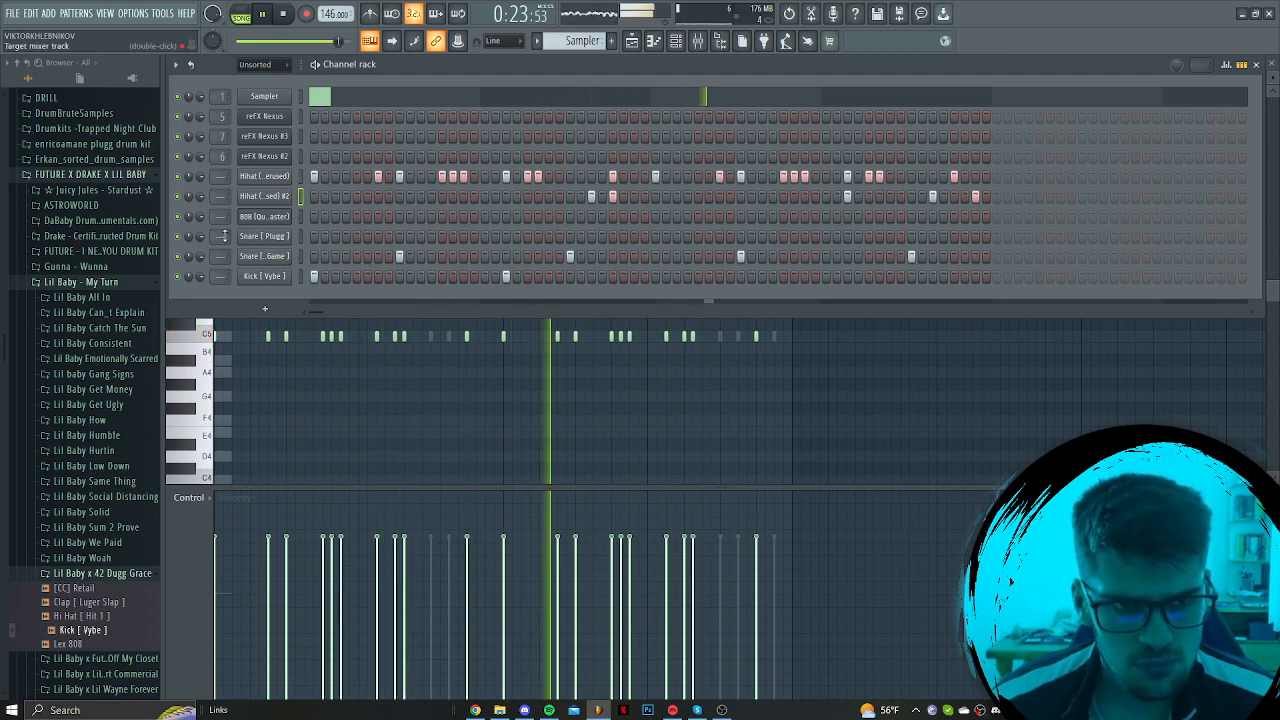
# Try Snare [ Plugg ] hits on steps 31 and 35 and Kick [ Vybe ] hits on steps 29 and 36
pyautogui.click(632, 237)
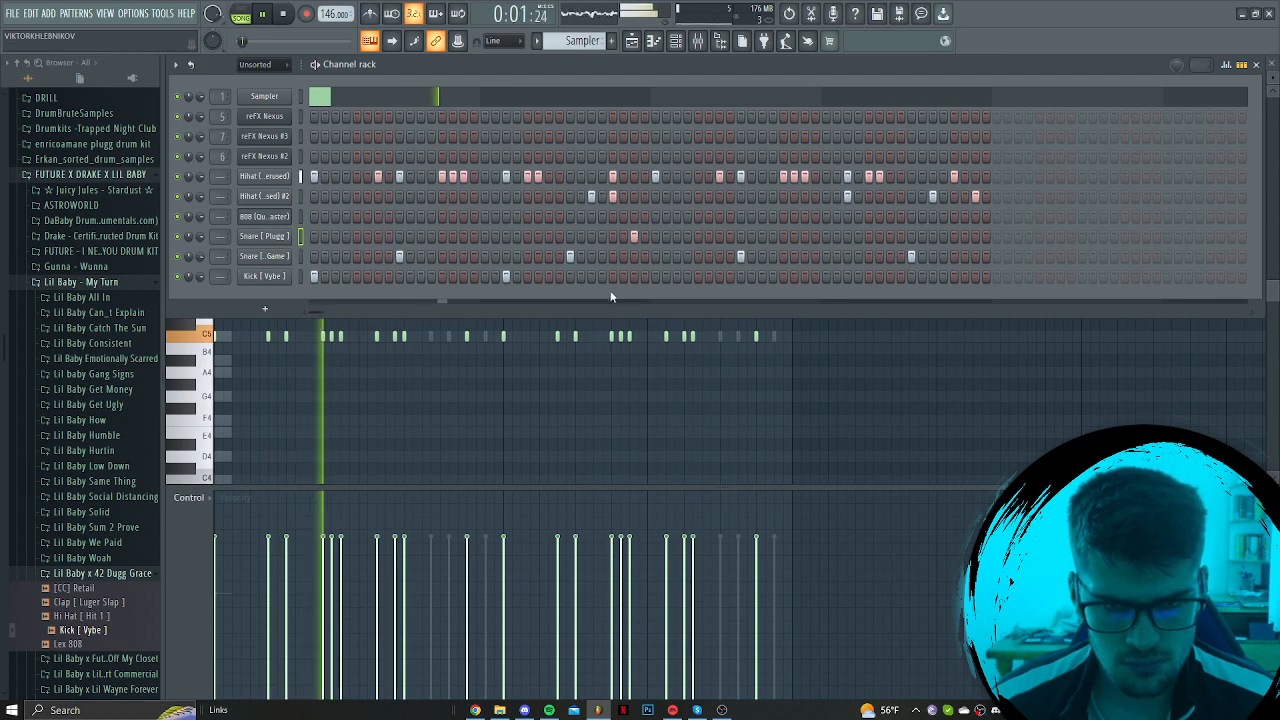
pyautogui.click(612, 277)
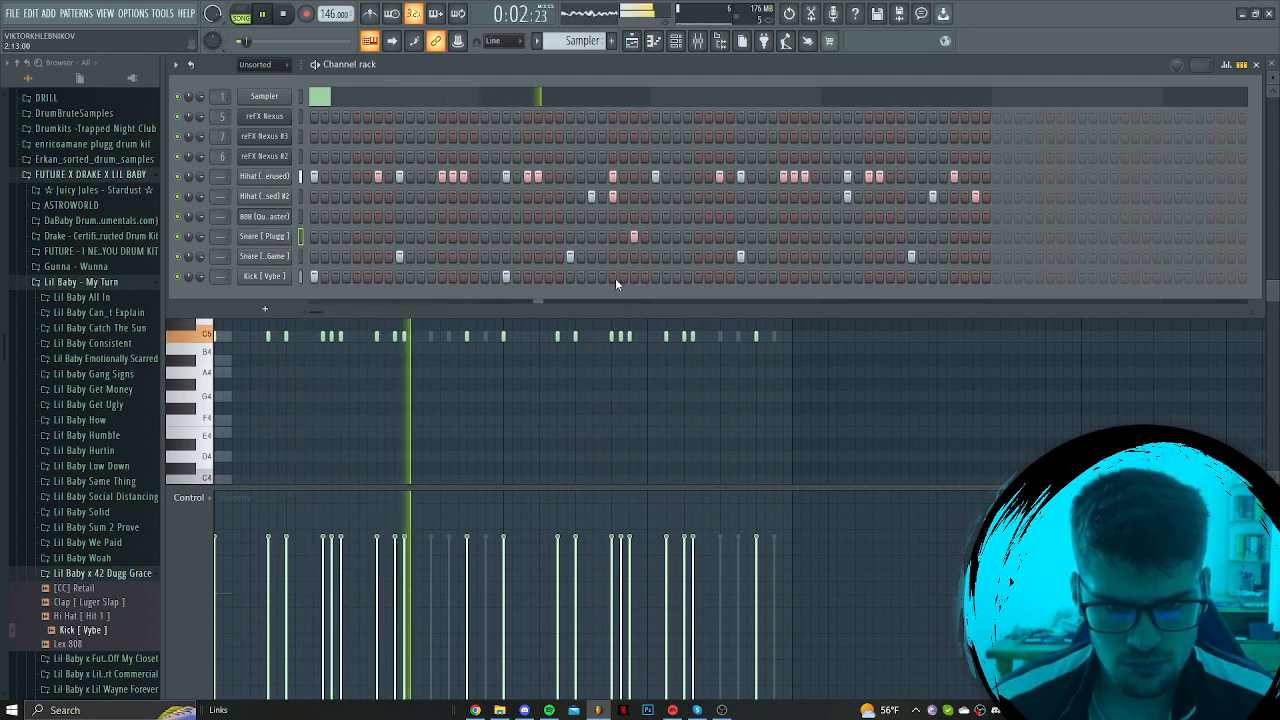
pyautogui.click(687, 277)
pyautogui.click(676, 237)
# Add Kick [ Vybe ] hits on steps 37, 53, 59 and 63, and Snare [ Plugg ] hits on steps 15, 47 and 51
pyautogui.click(697, 277)
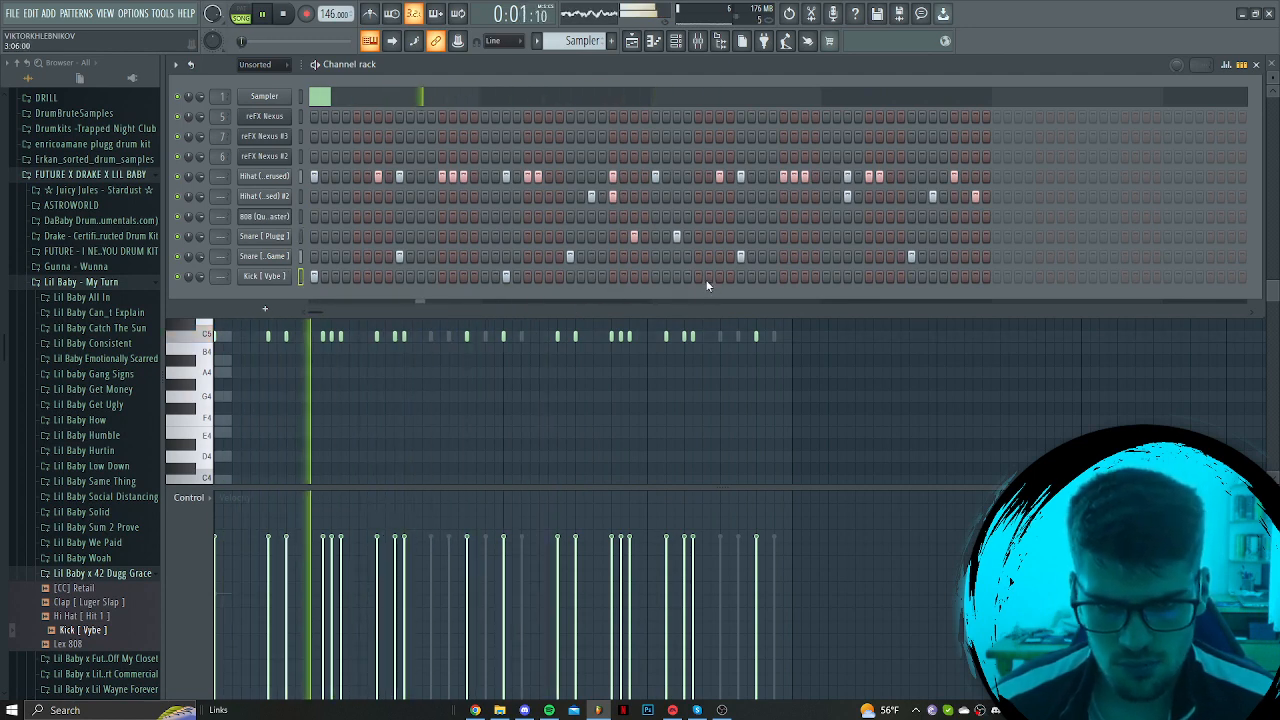
pyautogui.click(868, 277)
pyautogui.click(932, 277)
pyautogui.click(975, 277)
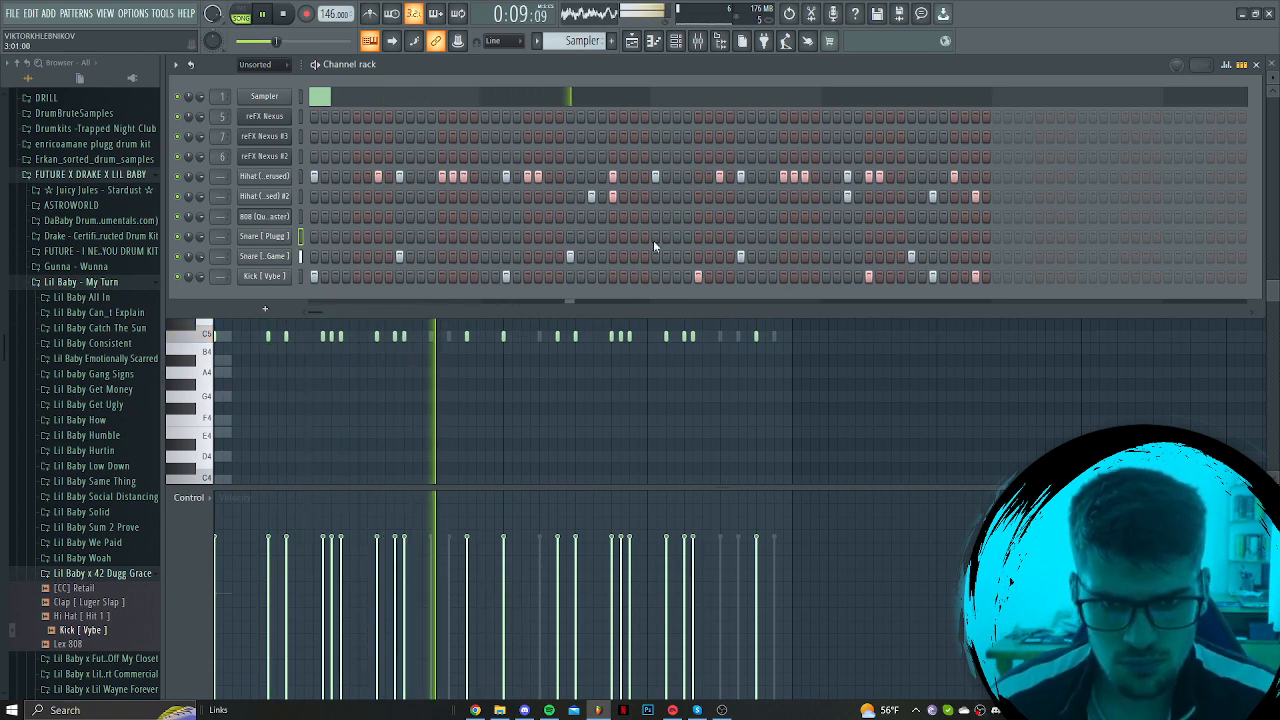
pyautogui.click(804, 236)
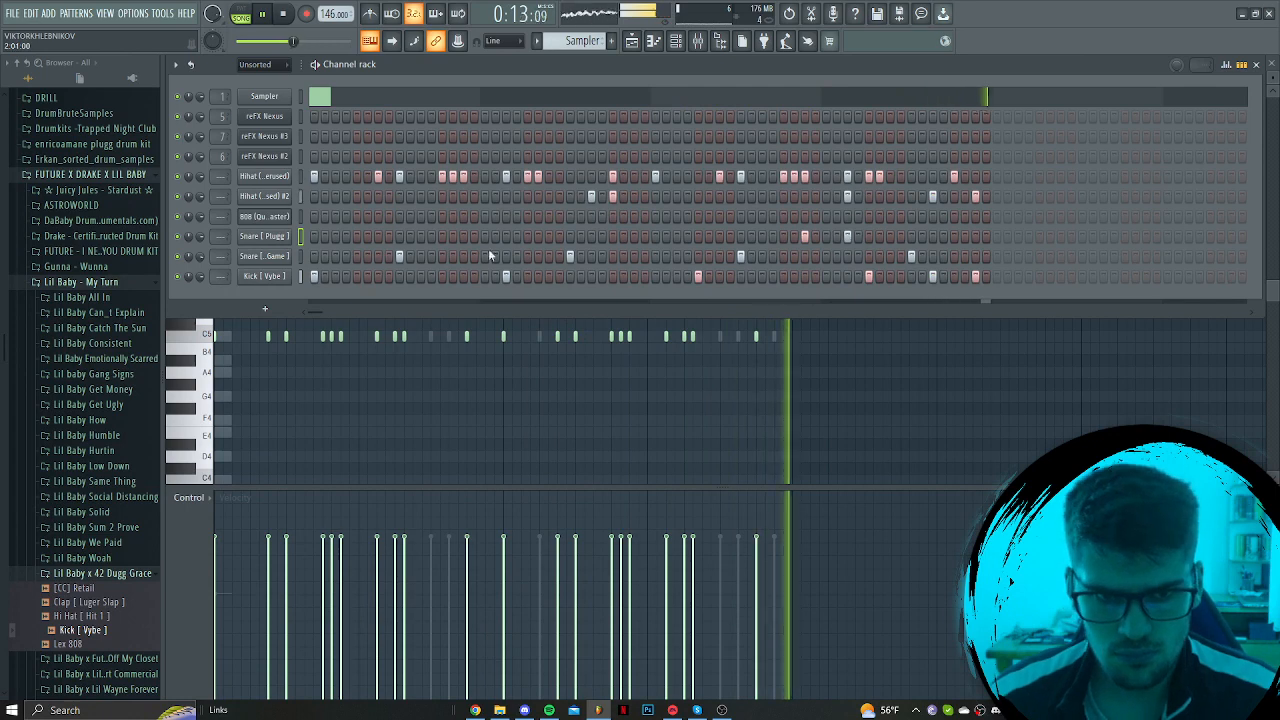
pyautogui.click(462, 237)
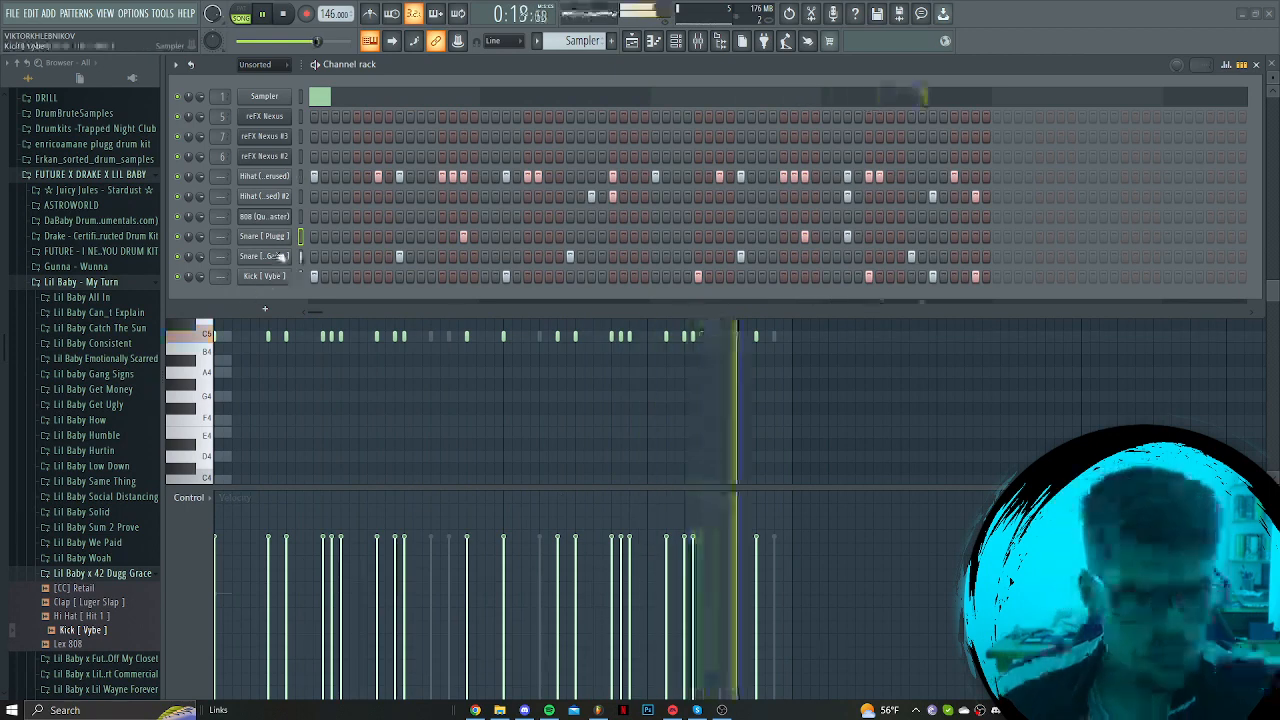
# Set the 808 (Quay QC Master) to cut itself and copy the Kick [ Vybe ] notes into its piano roll at full velocity
pyautogui.rightClick(265, 216)
pyautogui.click(319, 302)
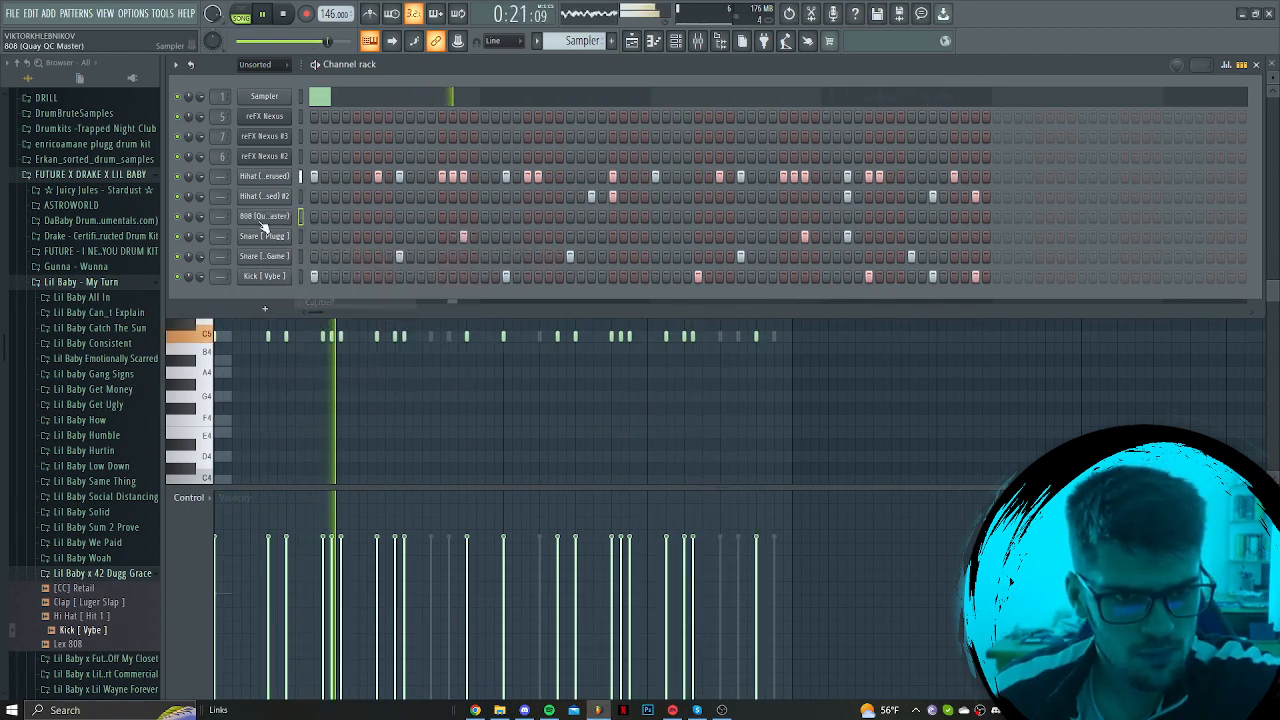
pyautogui.rightClick(280, 276)
pyautogui.click(322, 276)
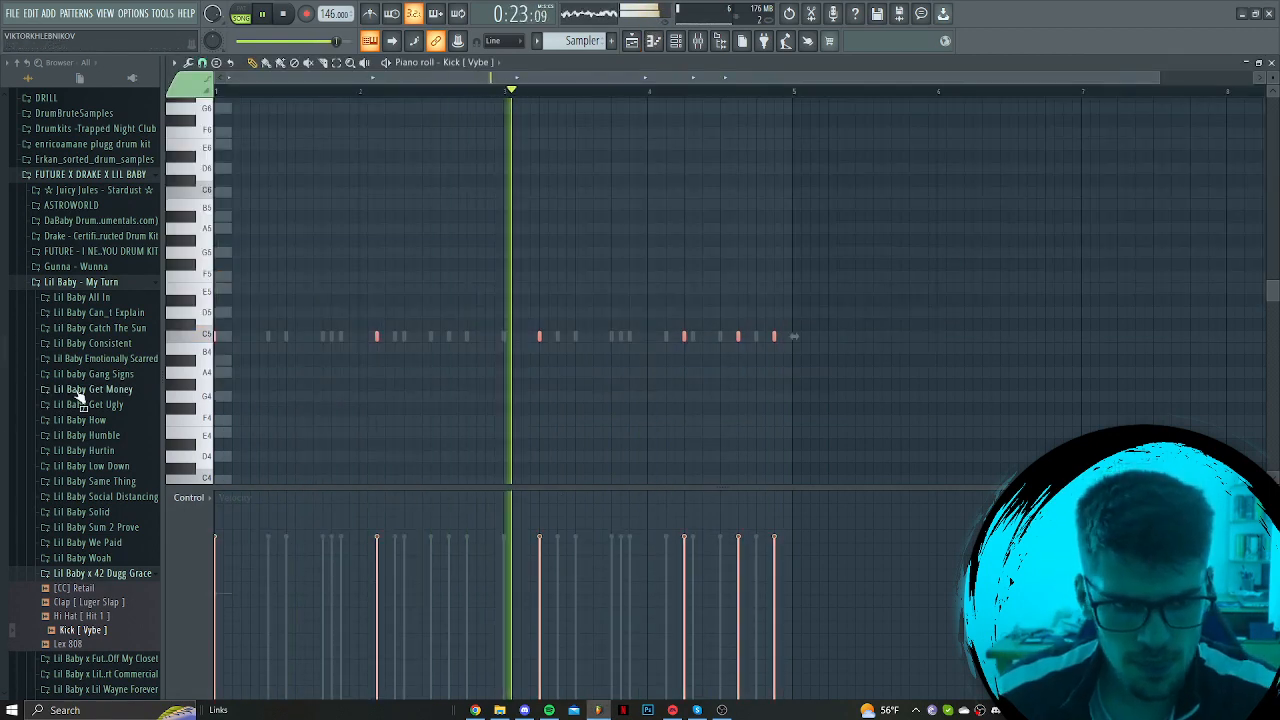
pyautogui.click(470, 62)
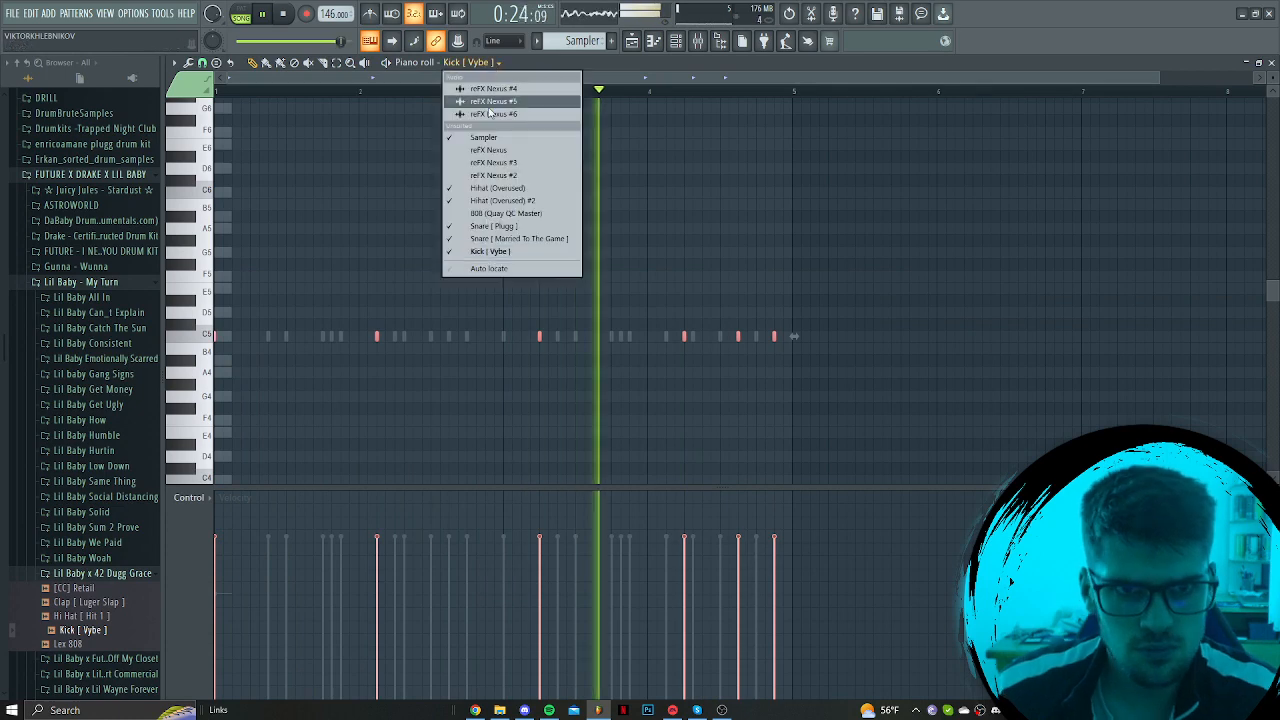
pyautogui.click(505, 213)
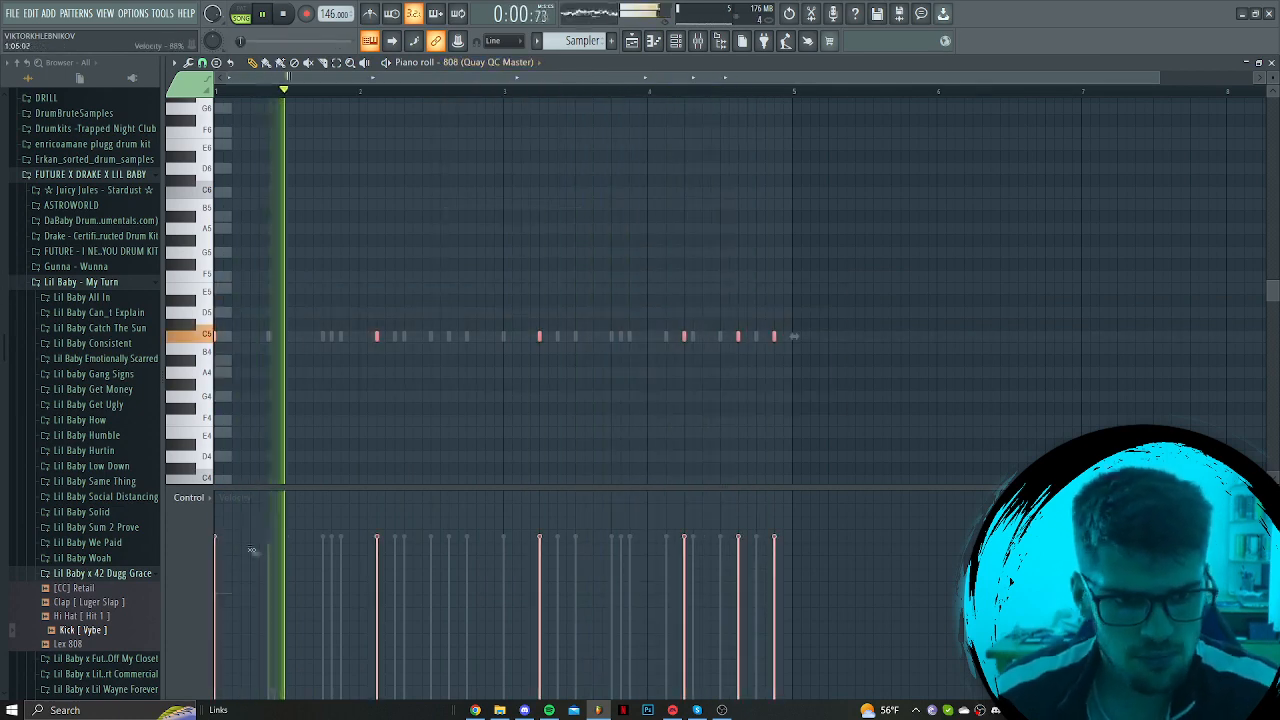
pyautogui.press('F6')
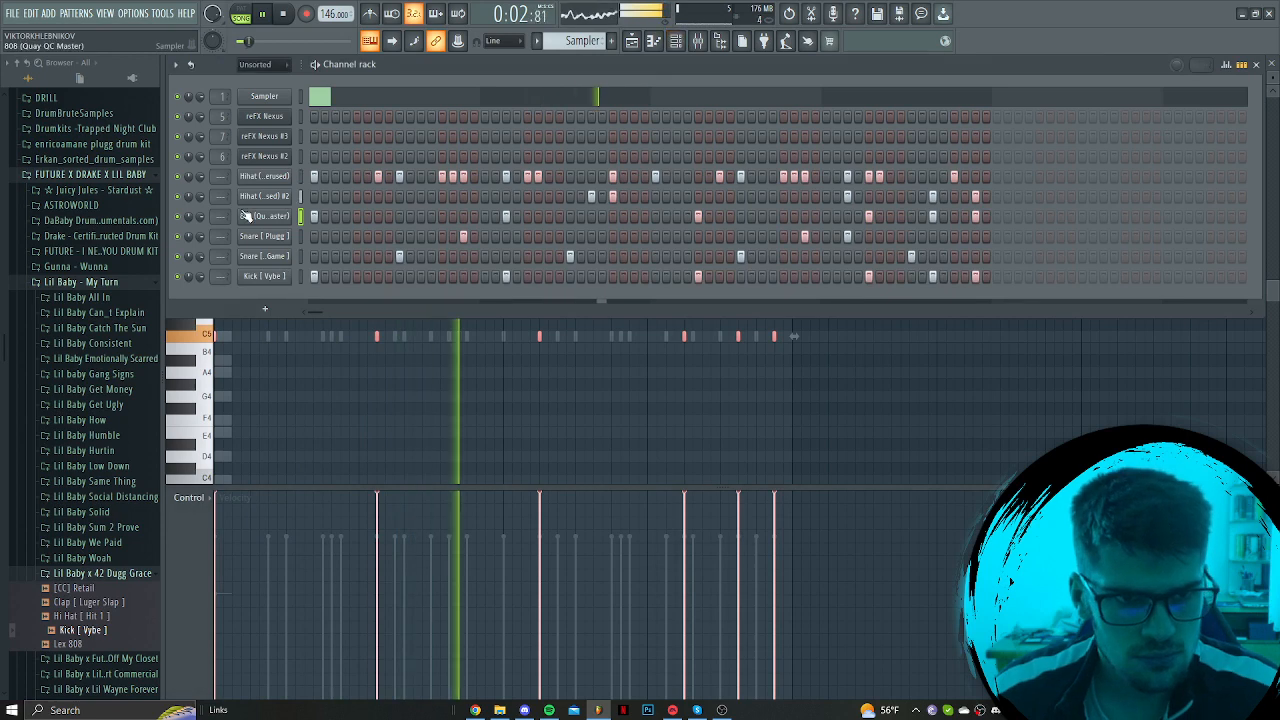
# Transpose all 808 notes up two semitones to D5
pyautogui.press('F6')
pyautogui.moveTo(821, 388); pyautogui.dragTo(131, 294)
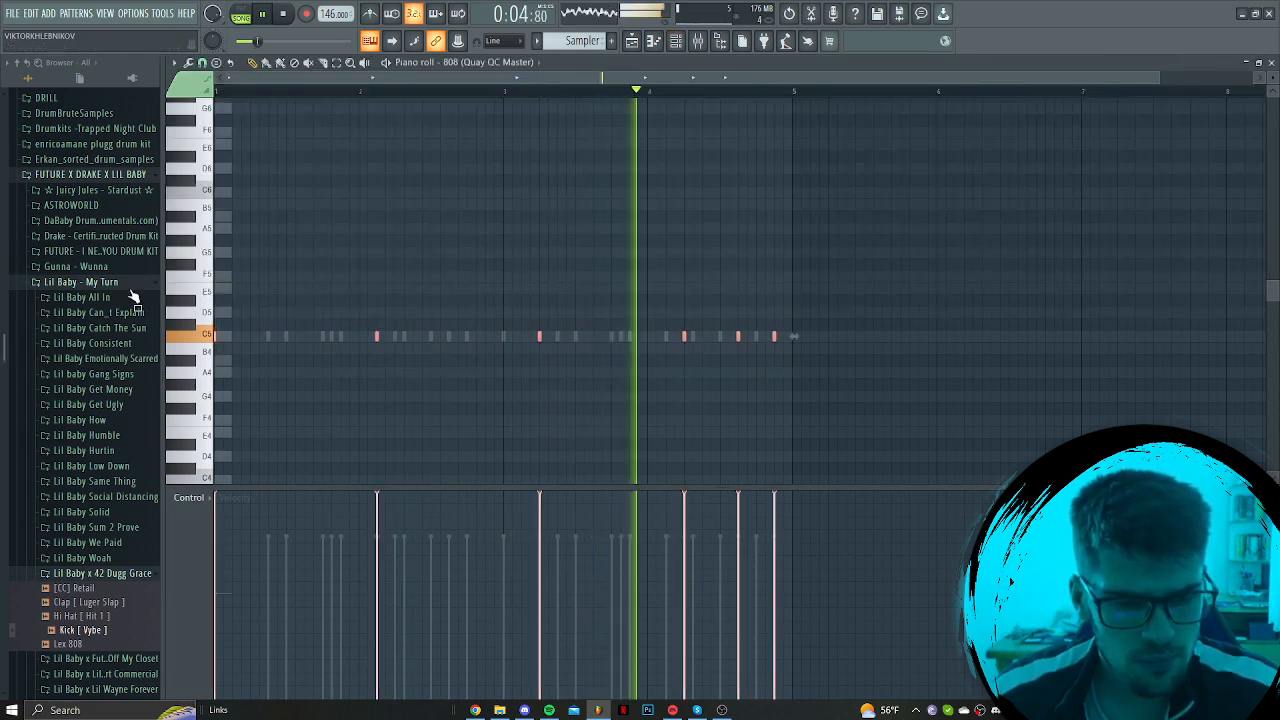
pyautogui.hotkey('ctrl', 'd')
pyautogui.moveTo(878, 398); pyautogui.dragTo(3, 258)
pyautogui.hotkey('shift', 'Up')
pyautogui.hotkey('shift', 'Up')
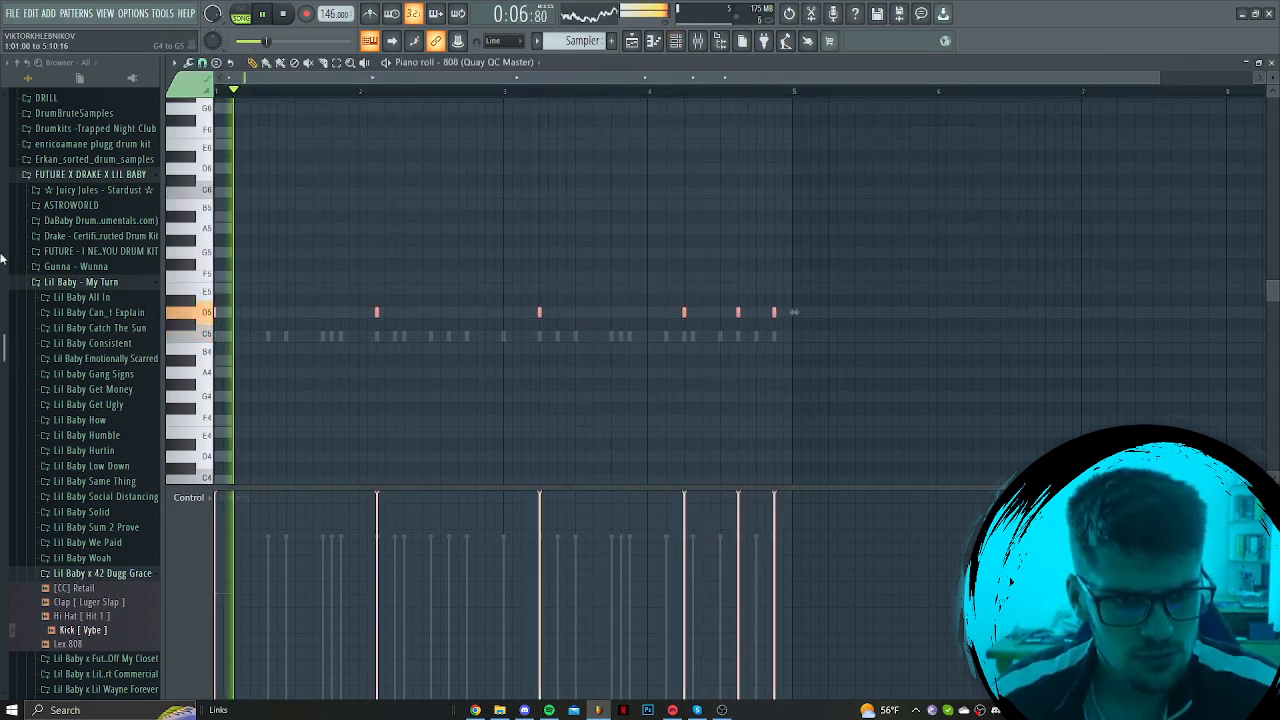
# Lower the last four 808 notes, in bars 3 and 4, two semitones to C5
pyautogui.moveTo(523, 271); pyautogui.dragTo(891, 334)
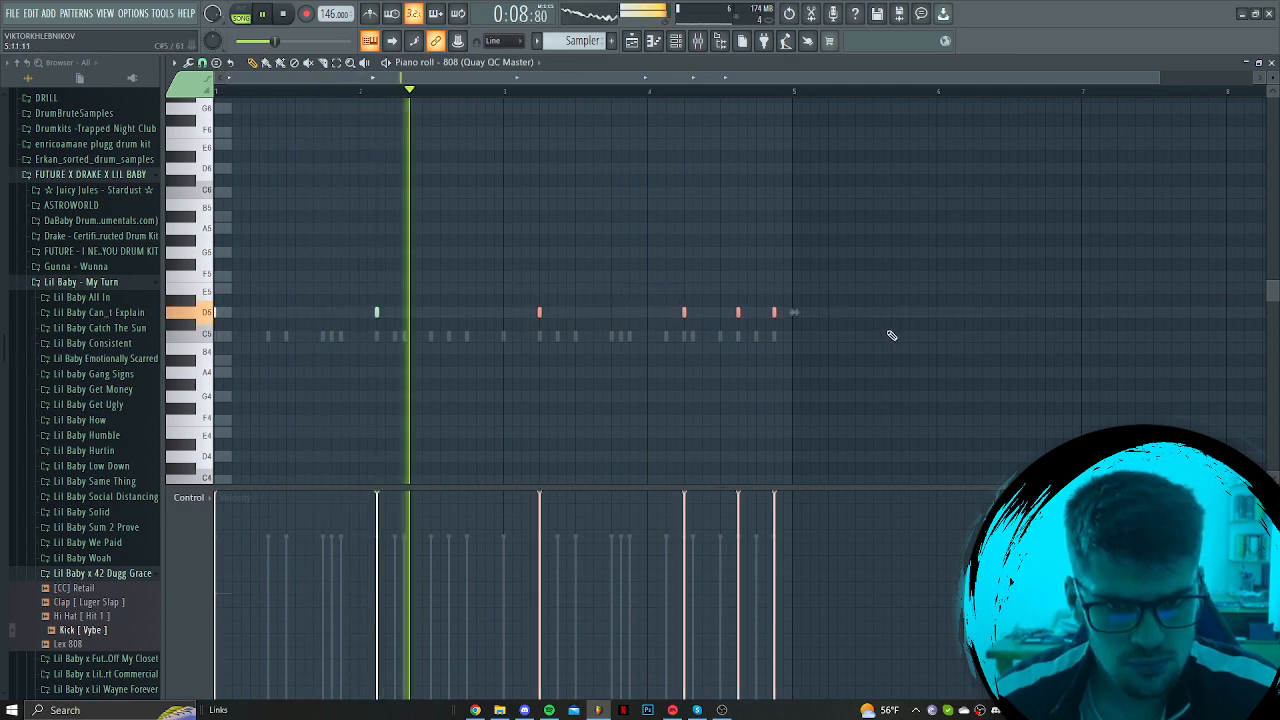
pyautogui.hotkey('shift', 'Down')
pyautogui.hotkey('shift', 'Down')
pyautogui.hotkey('ctrl', 'd')
# Lower the final two 808 notes in bar 4 to A#4
pyautogui.moveTo(722, 318); pyautogui.dragTo(837, 365)
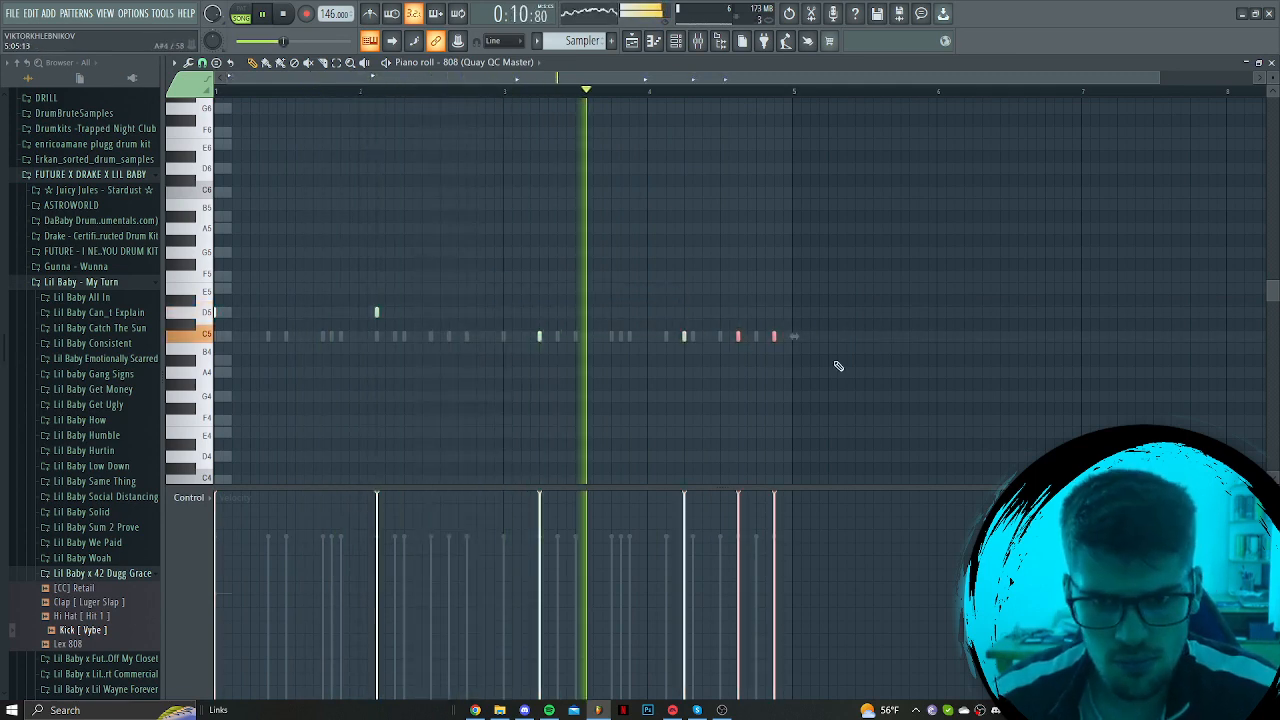
pyautogui.hotkey('shift', 'Down')
pyautogui.hotkey('shift', 'Down')
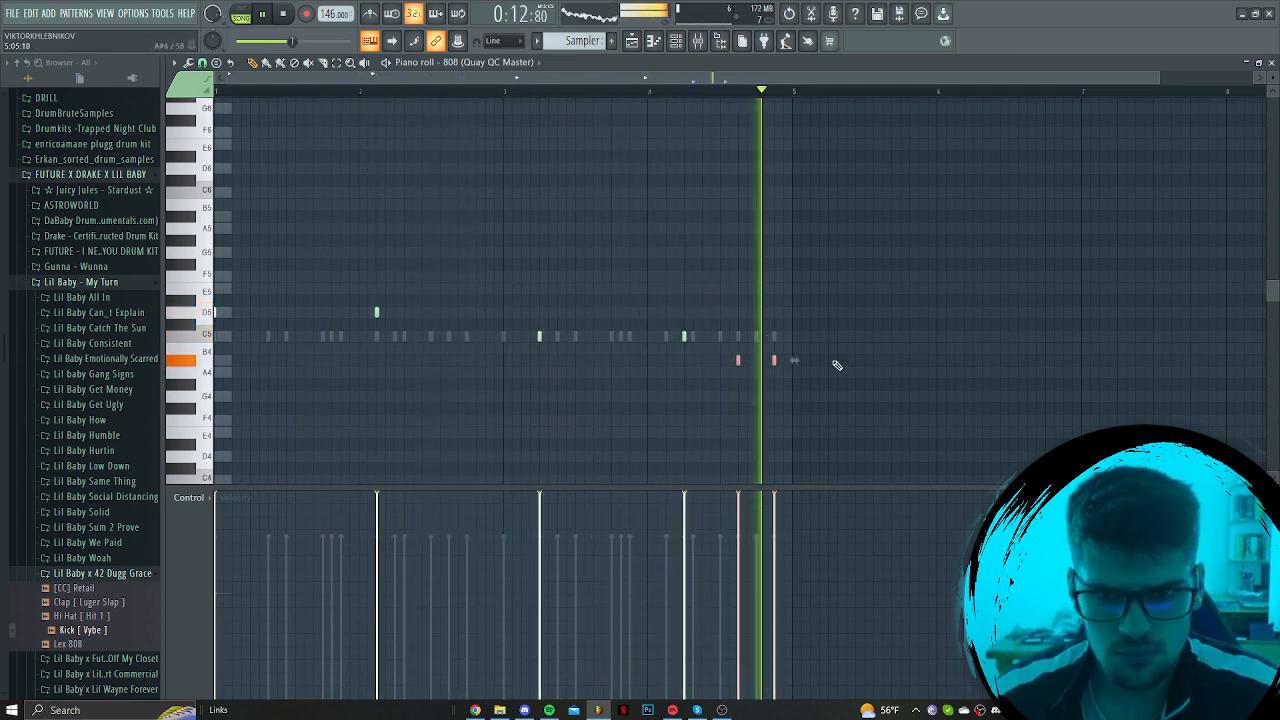
pyautogui.hotkey('ctrl', 'd')
# Lower the first two 808 notes, in bars 1 and 2, to C5
pyautogui.moveTo(436, 276); pyautogui.dragTo(5, 378)
pyautogui.hotkey('shift', 'Down')
pyautogui.hotkey('shift', 'Down')
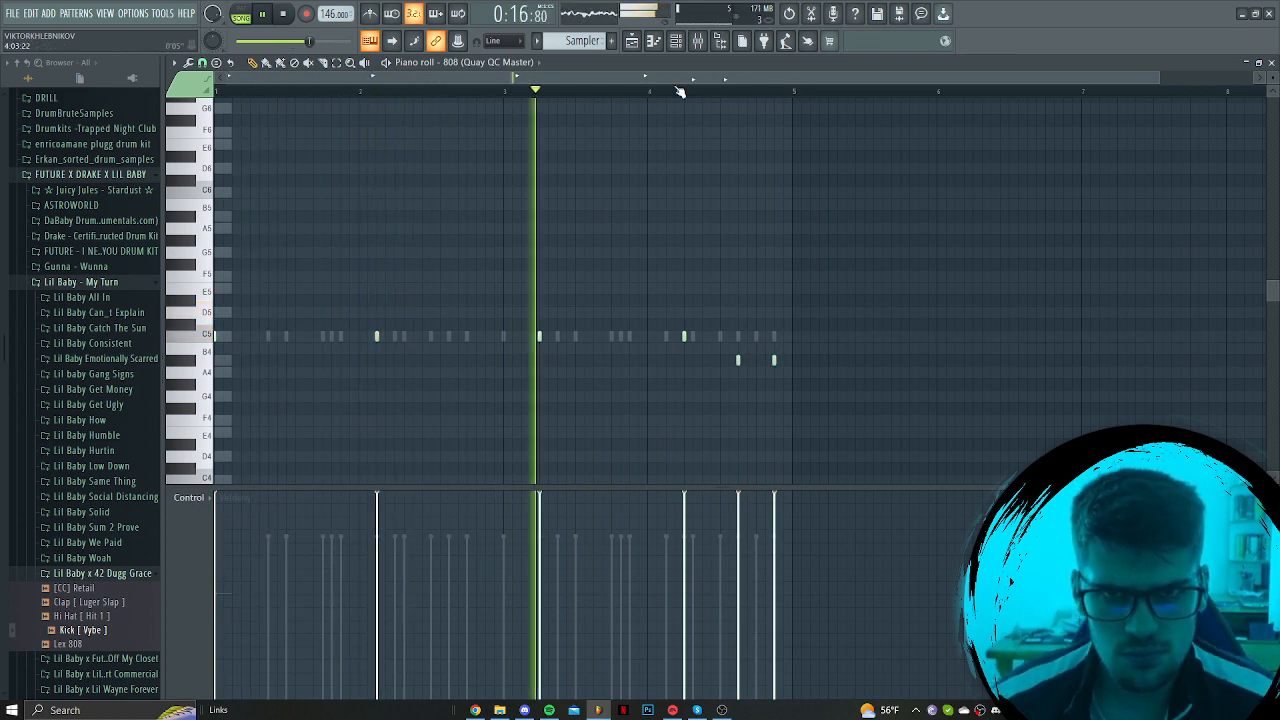
# Route the reFX Nexus #4, #5 and #6 audio clips to mixer track 1 and lower its fader to about -4.5 dB
pyautogui.press('F6')
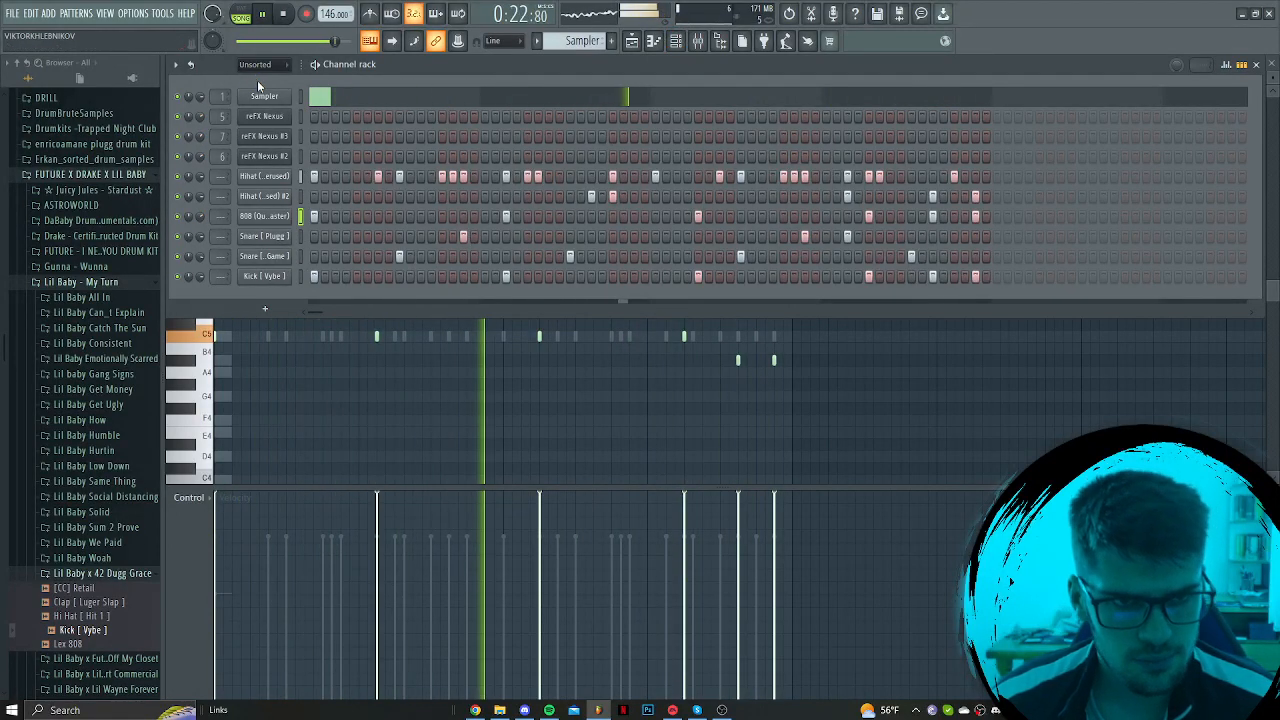
pyautogui.click(633, 41)
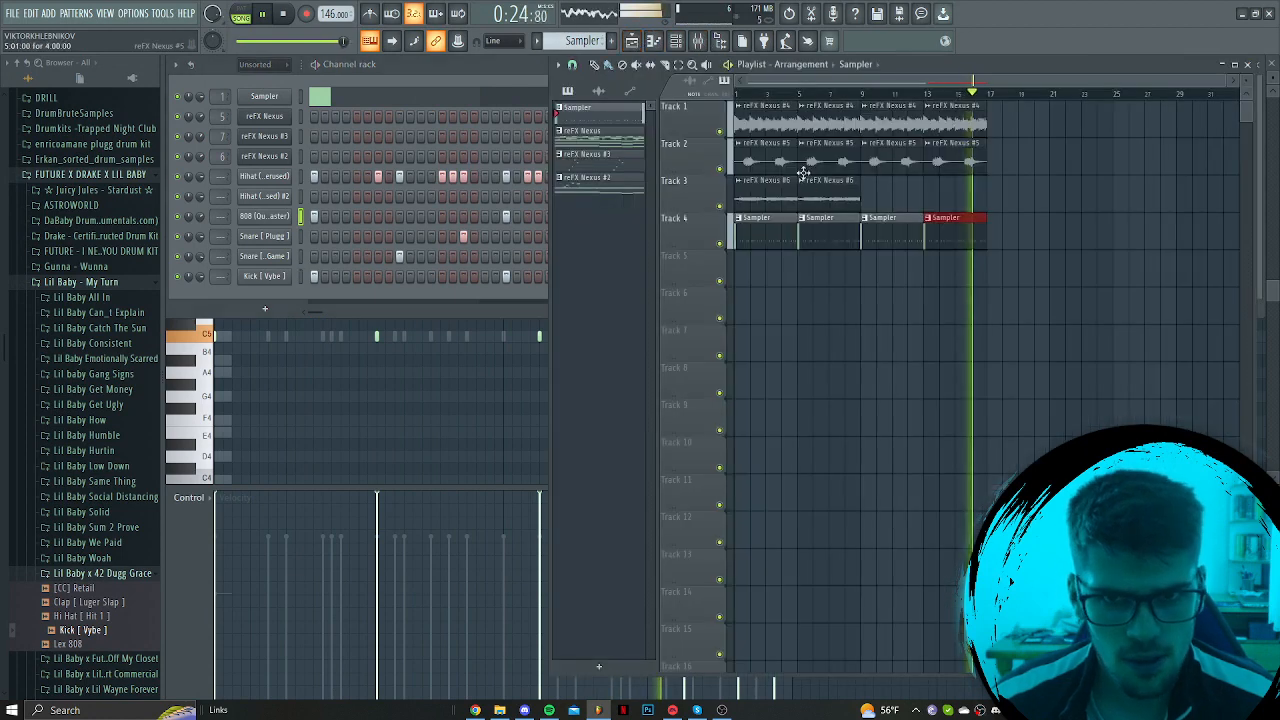
pyautogui.click(748, 155)
pyautogui.doubleClick(748, 164)
pyautogui.moveTo(617, 229); pyautogui.dragTo(648, 246)
pyautogui.doubleClick(746, 197)
pyautogui.doubleClick(649, 267)
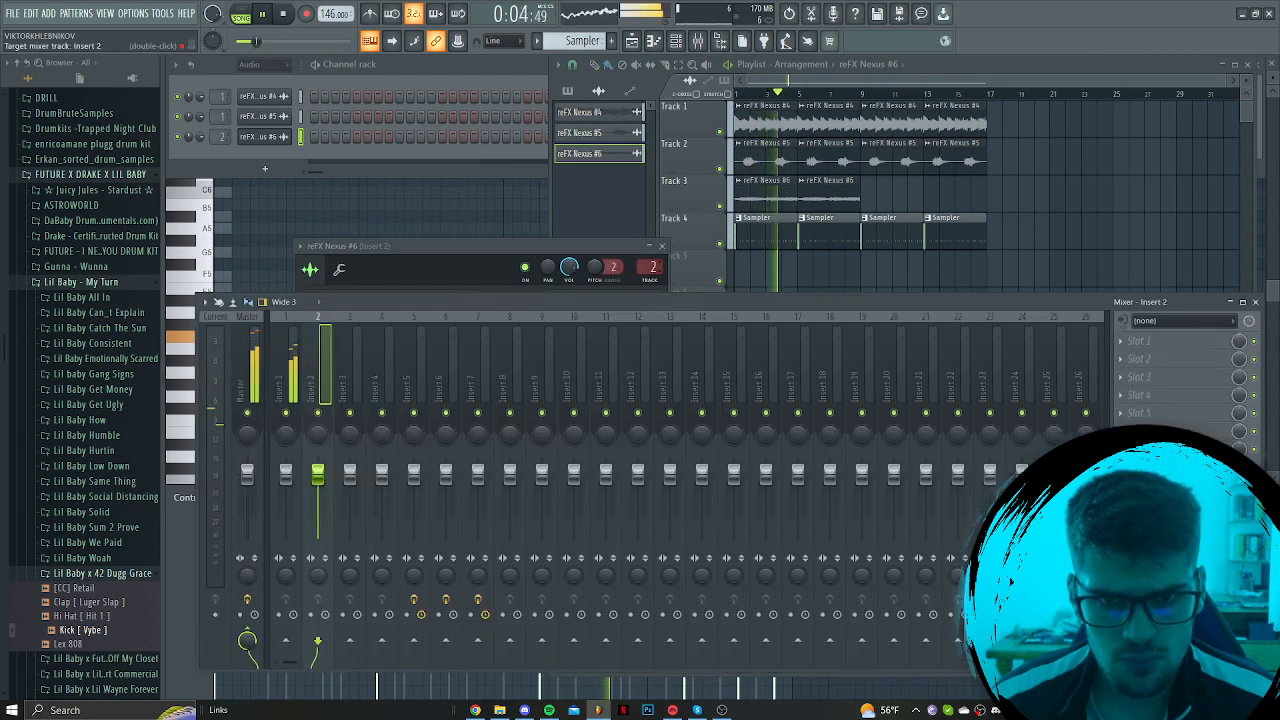
pyautogui.scroll(-1, 652, 267)
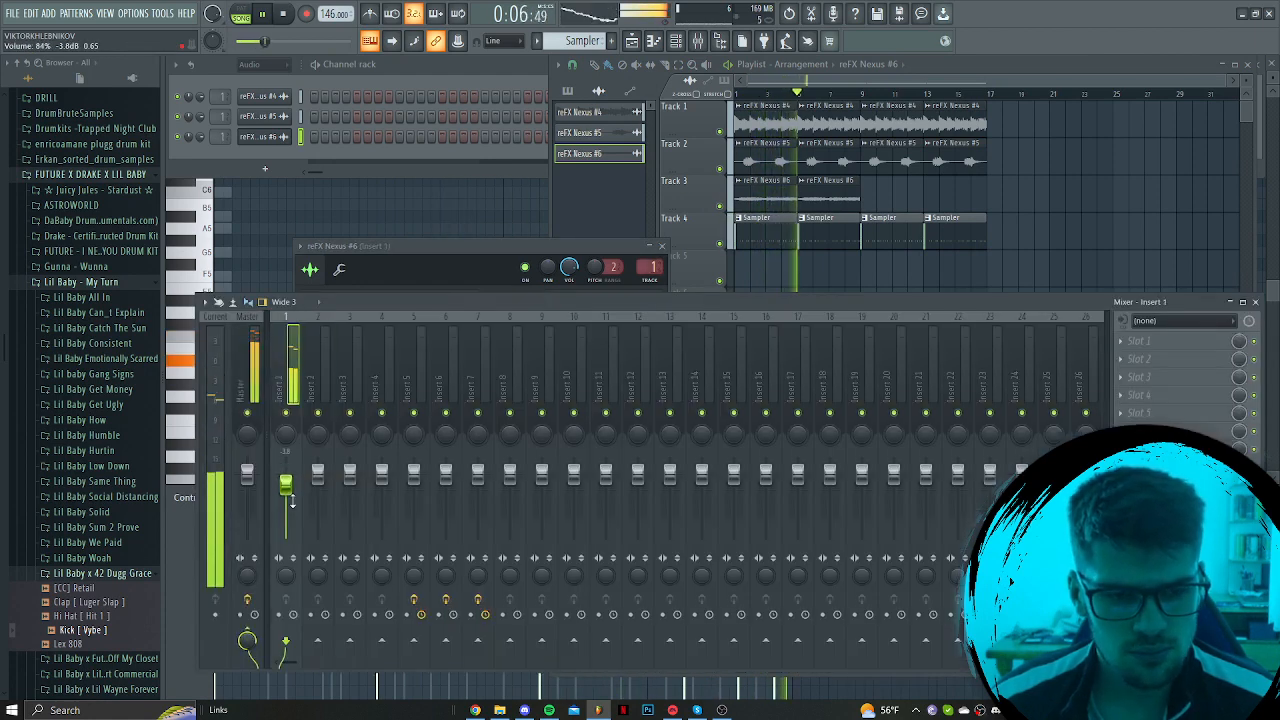
# Show all channels, audio clips included, in the channel rack
pyautogui.click(681, 44)
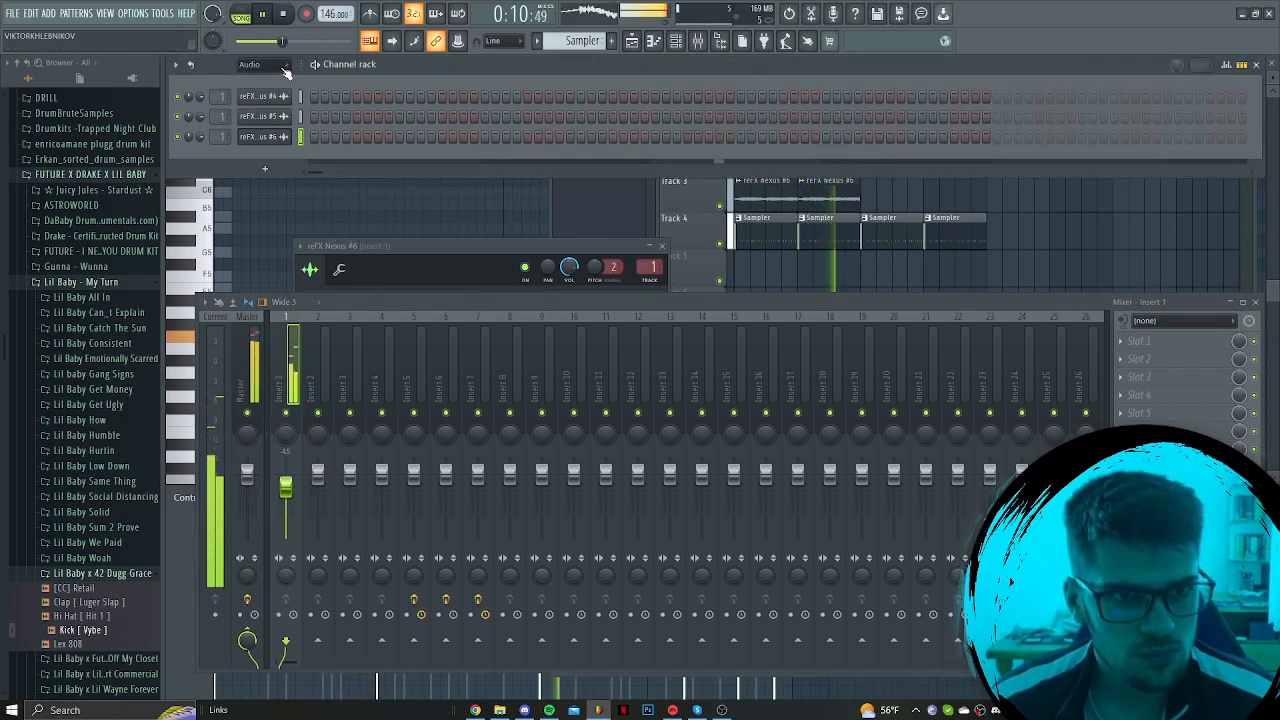
pyautogui.click(262, 64)
pyautogui.click(258, 80)
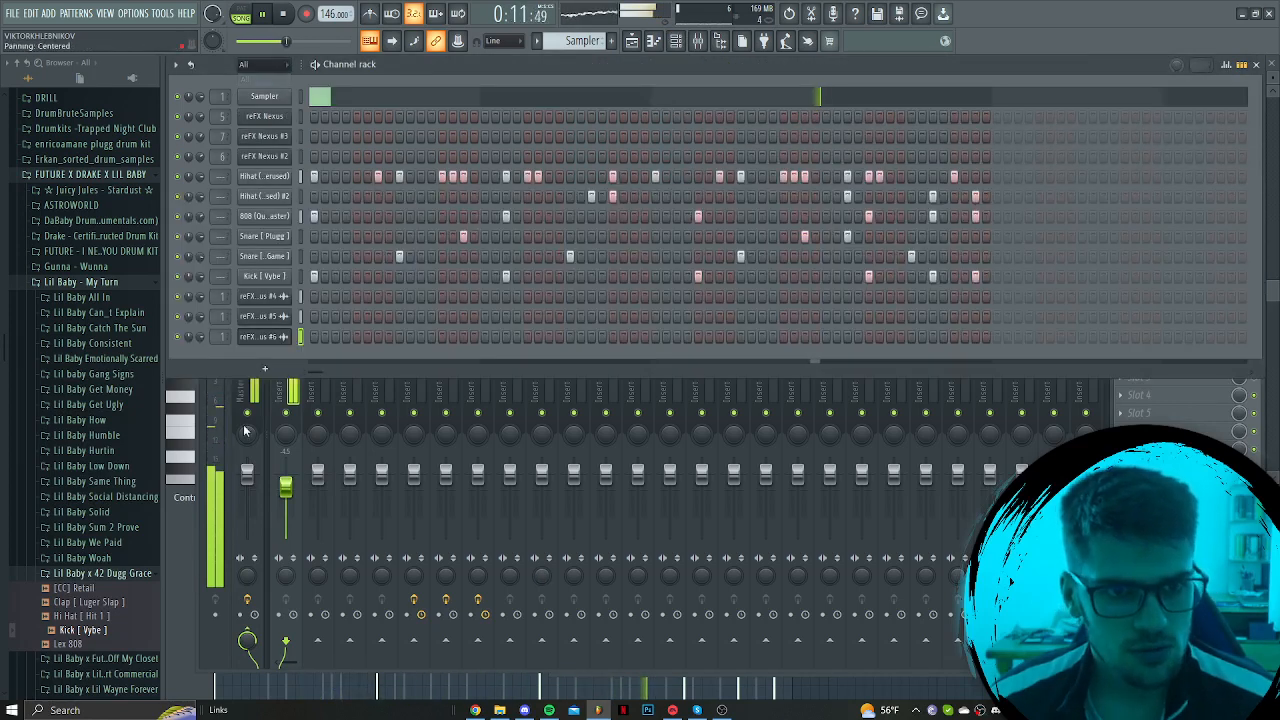
# Add the RAZ Open Hat 4 [ Metro ] sample from the Lil Baby We Paid folder as a new channel
pyautogui.click(106, 559)
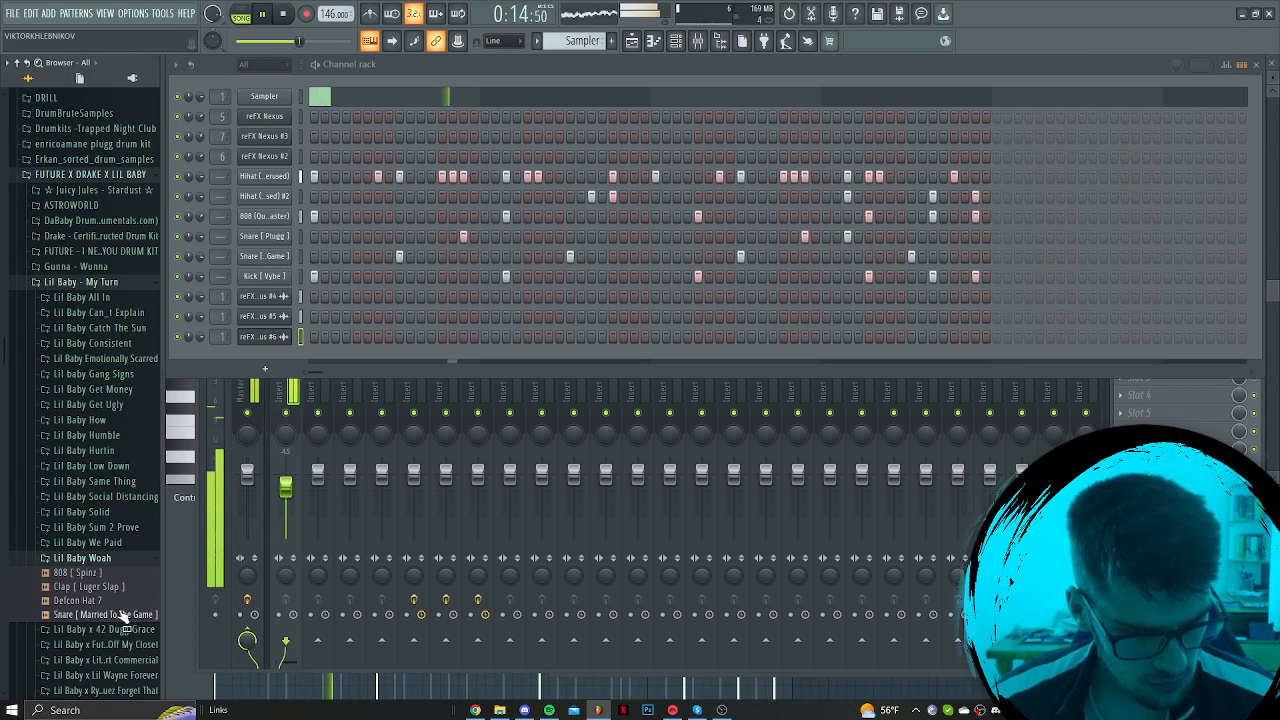
pyautogui.click(111, 546)
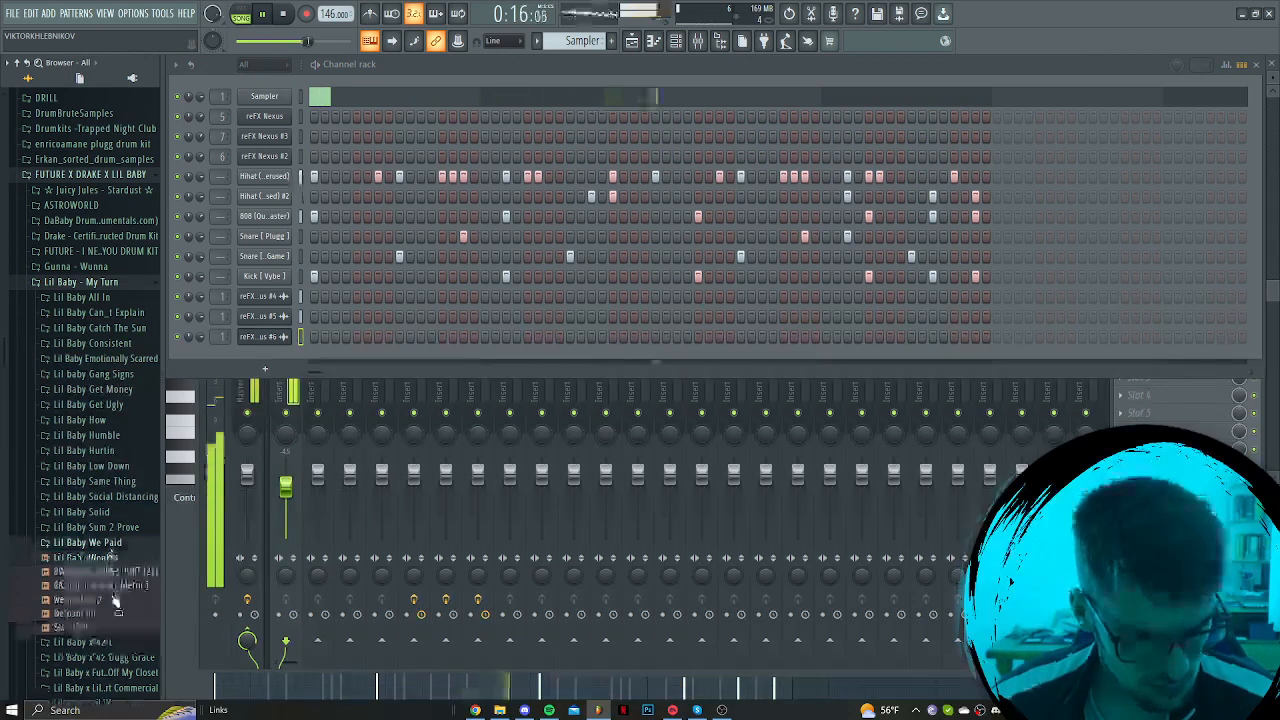
pyautogui.moveTo(281, 362); pyautogui.dragTo(218, 360)
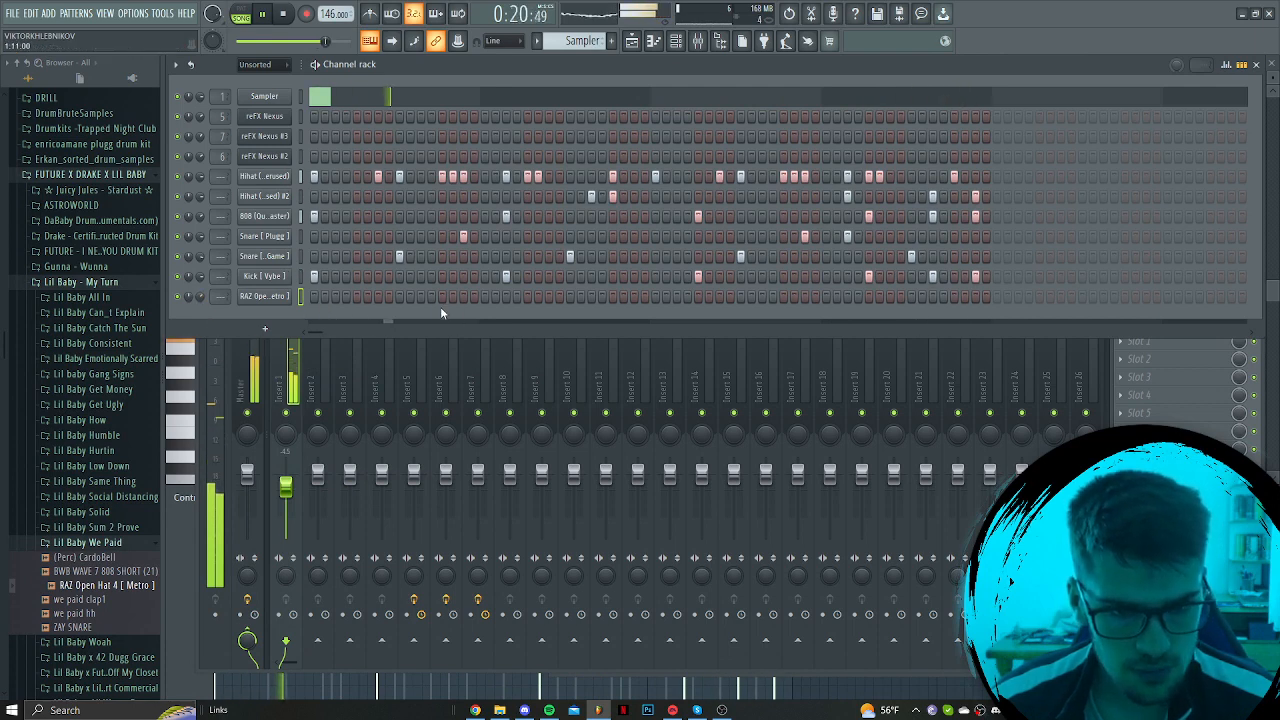
# Place open hat hits on steps 21 and 53, and lower the open hat's channel volume to about -8.6 dB
pyautogui.click(527, 296)
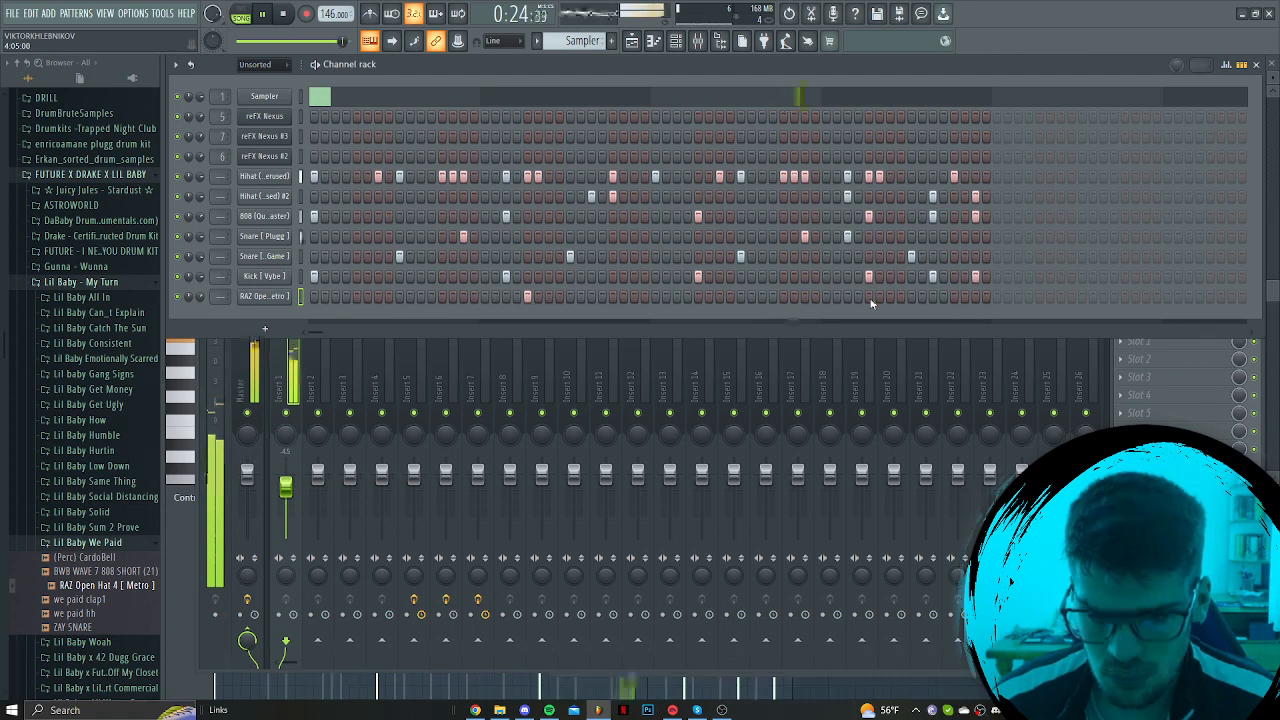
pyautogui.click(264, 296)
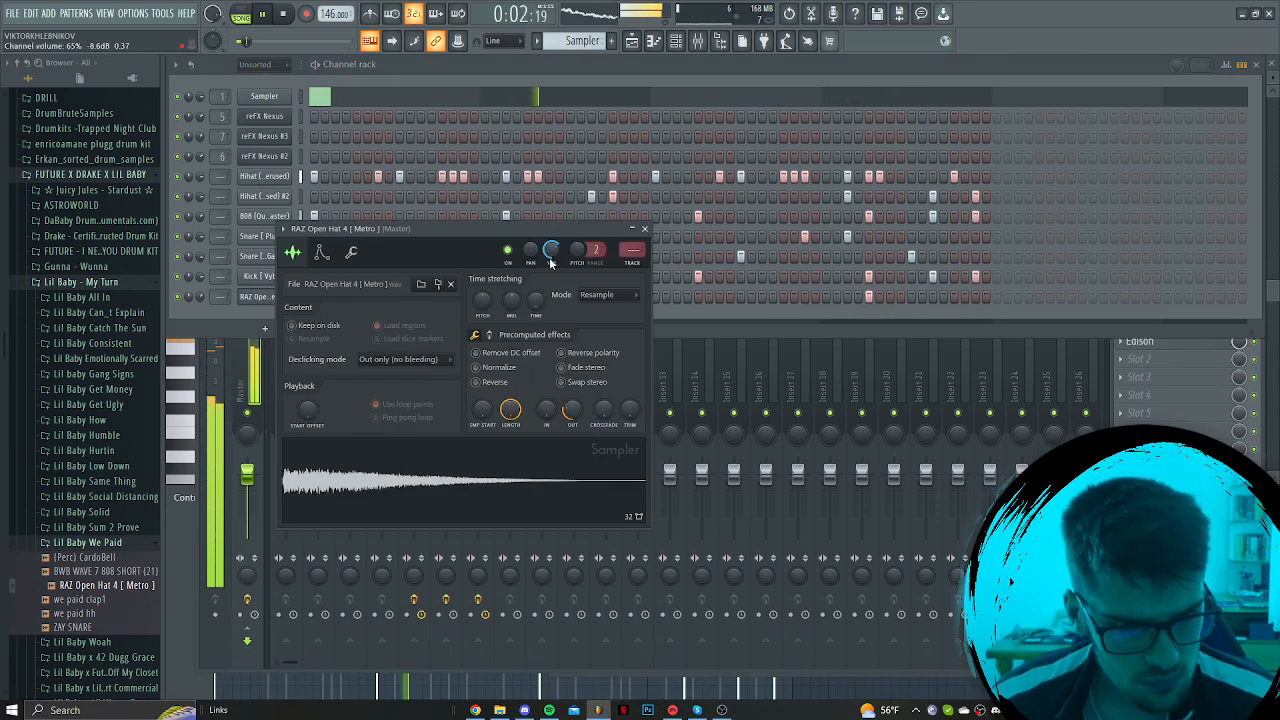
pyautogui.press('Escape')
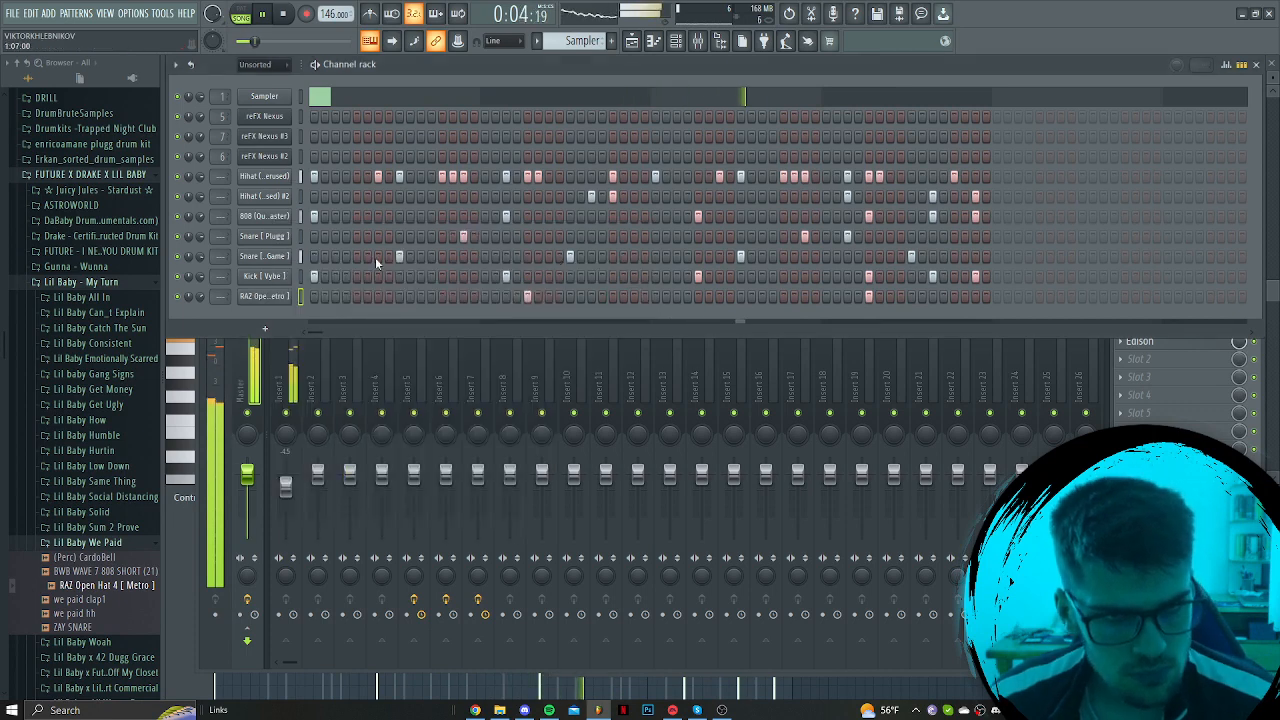
# Split the Sampler drum pattern into separate patterns by channel
pyautogui.click(537, 41)
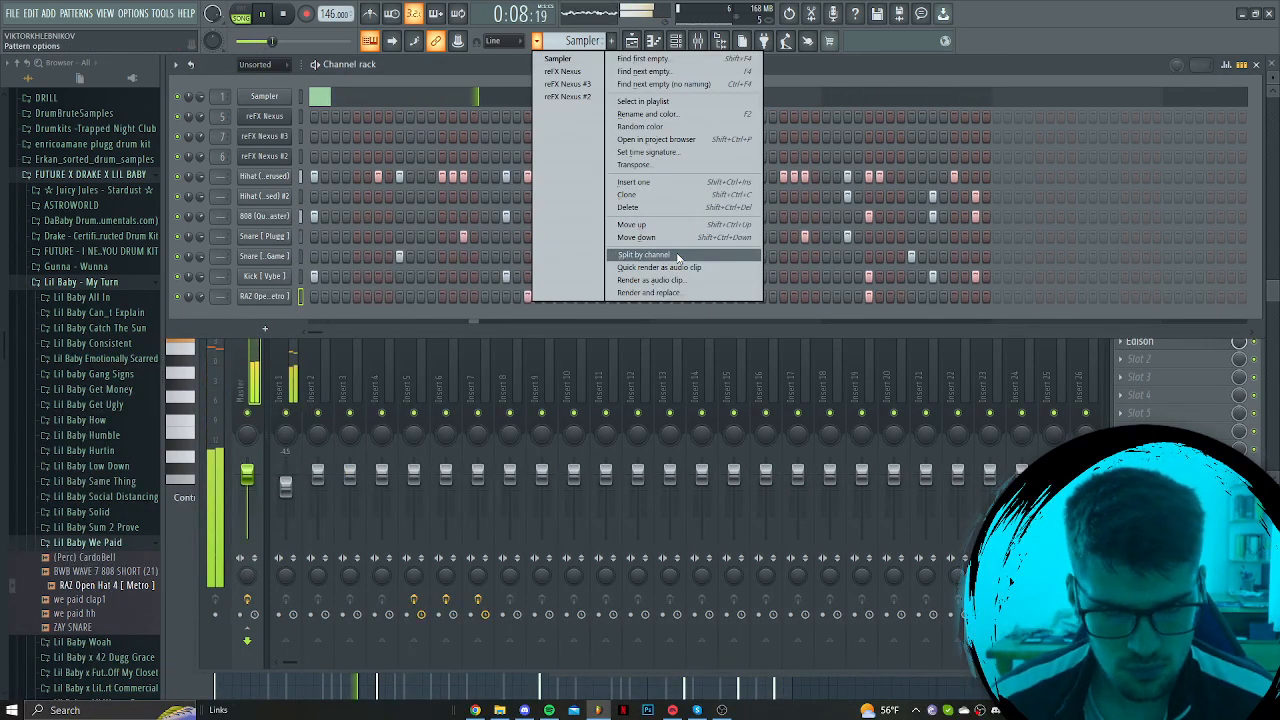
pyautogui.click(678, 255)
# Show all channels, audio clips included, and route them to consecutive mixer tracks starting from track 1
pyautogui.moveTo(294, 372); pyautogui.dragTo(693, 376)
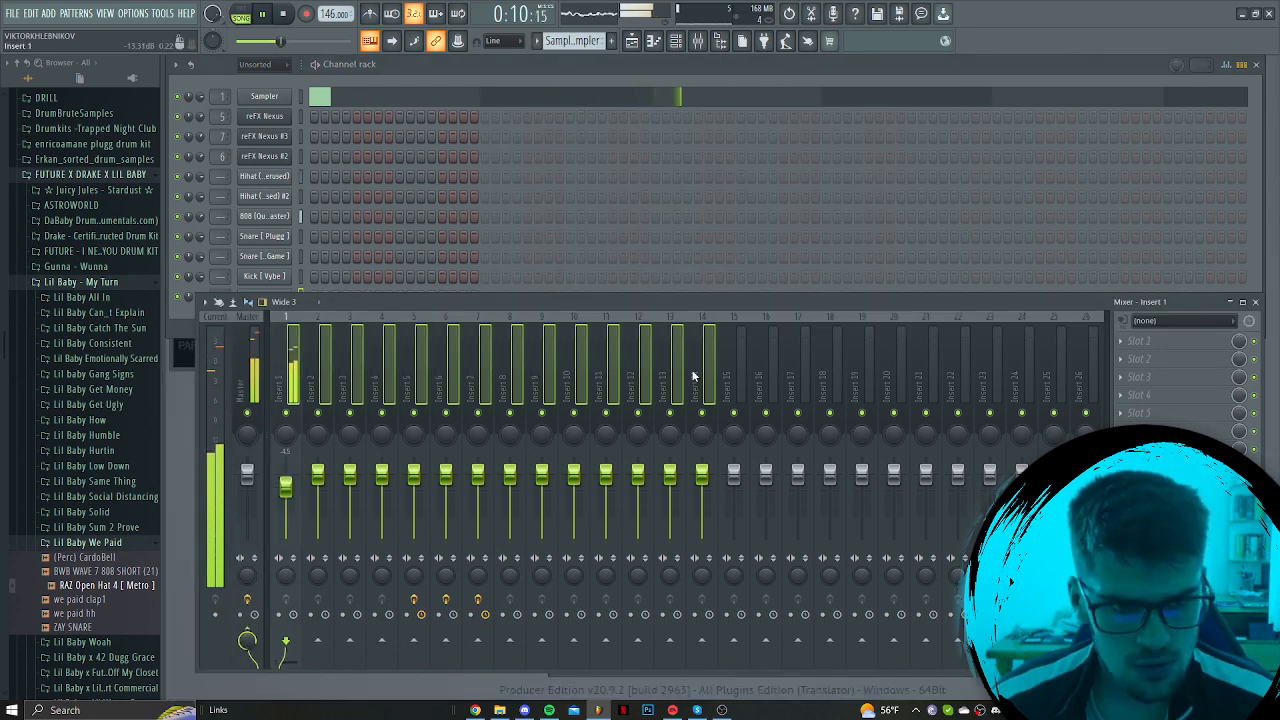
pyautogui.click(300, 97)
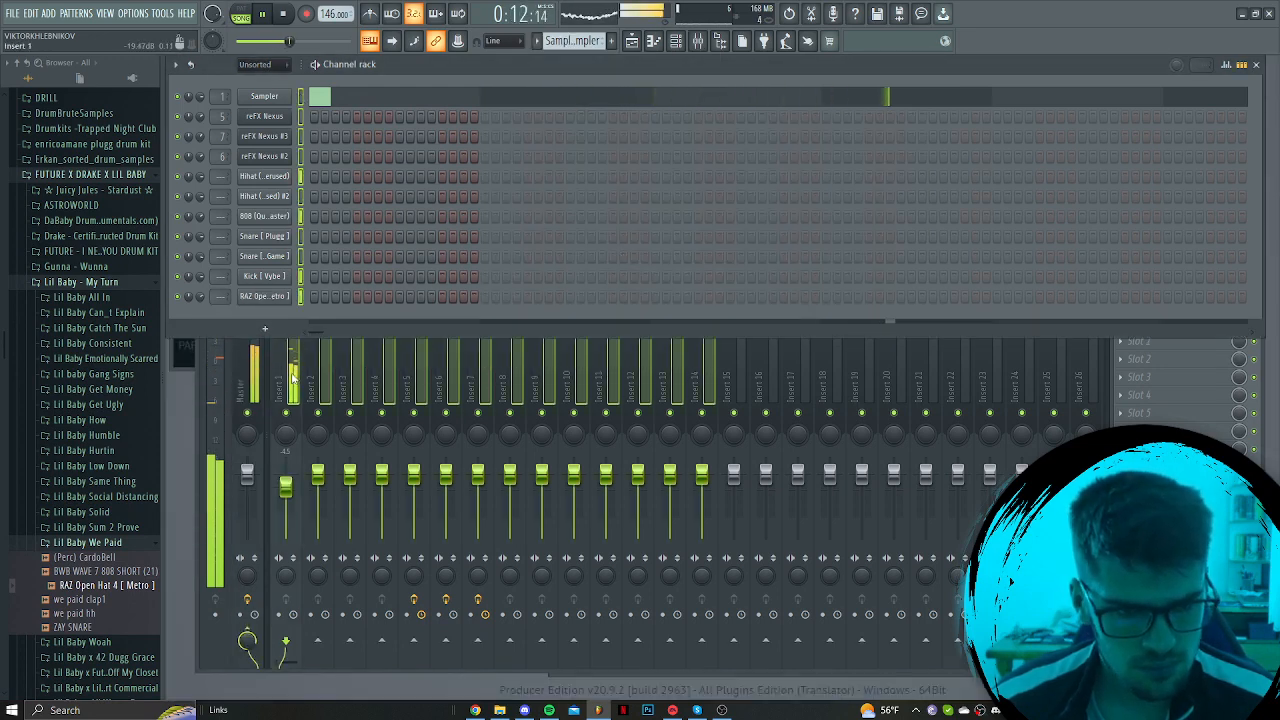
pyautogui.moveTo(293, 372); pyautogui.dragTo(788, 410)
pyautogui.click(280, 65)
pyautogui.click(273, 81)
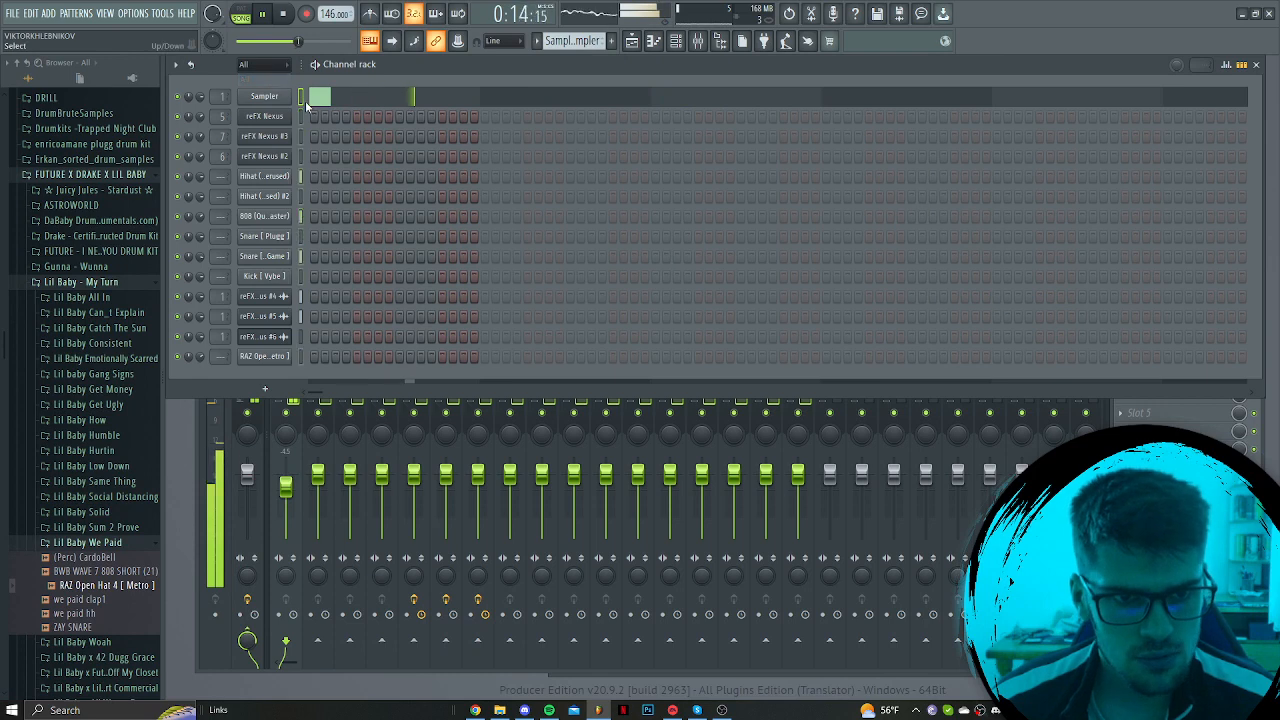
pyautogui.click(308, 418)
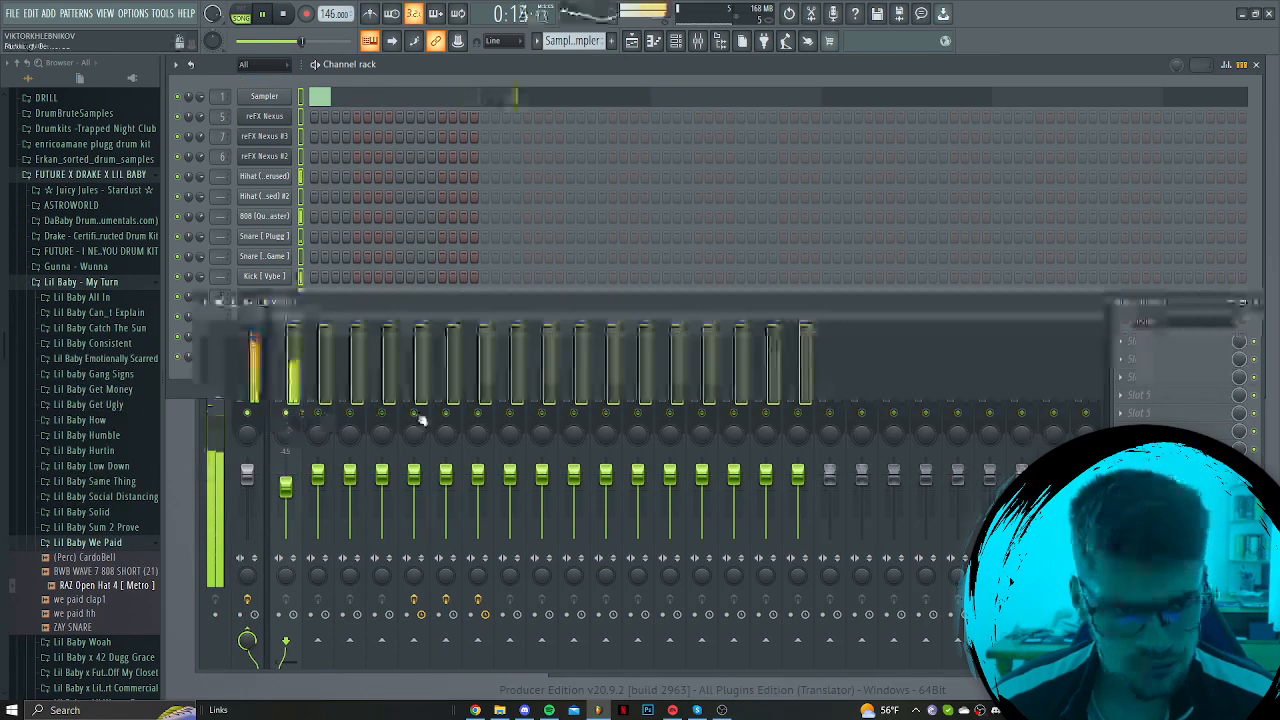
pyautogui.rightClick(289, 411)
pyautogui.moveTo(288, 390); pyautogui.dragTo(866, 394)
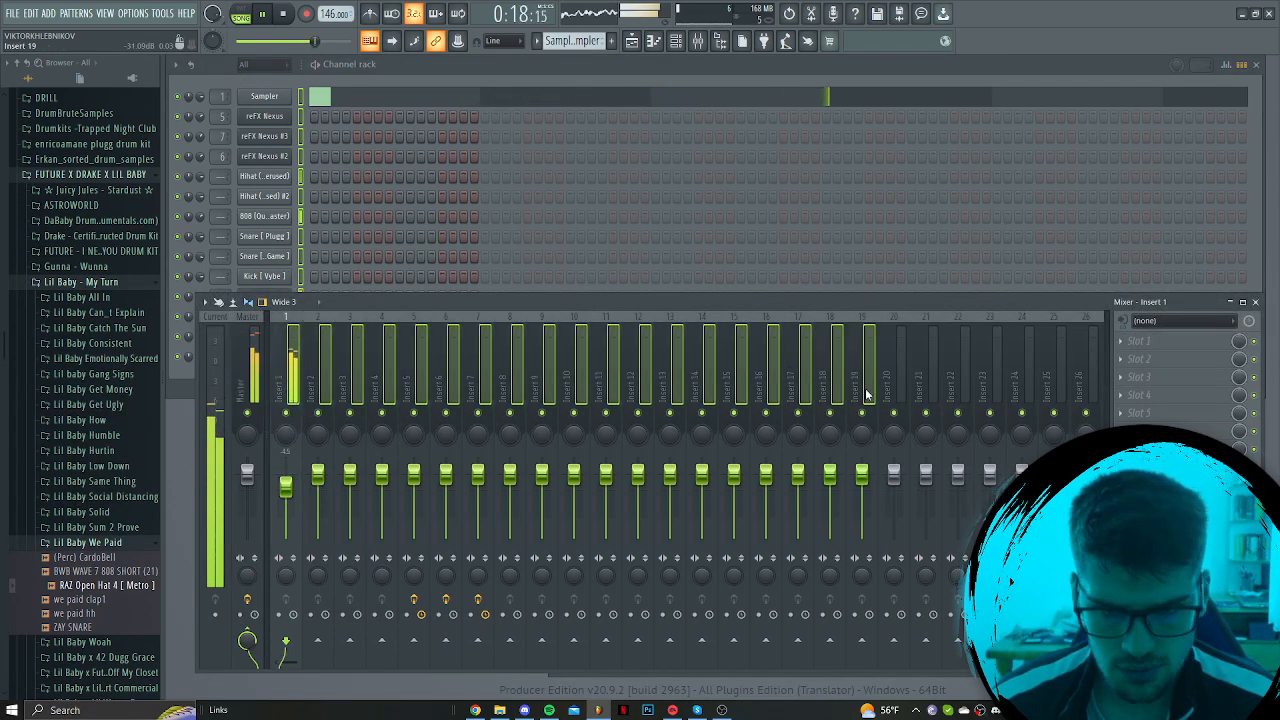
pyautogui.rightClick(782, 398)
pyautogui.moveTo(880, 449)
pyautogui.click(949, 462)
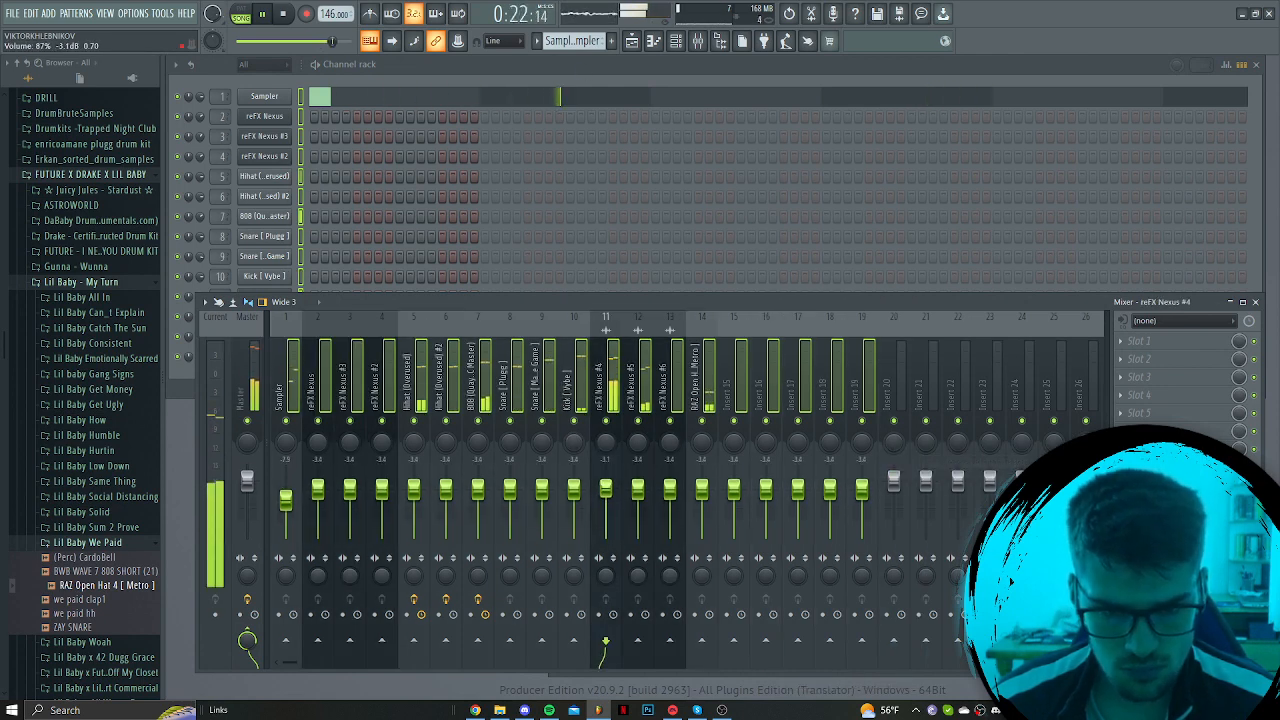
# Lower the routed tracks' faders together to about -4.2 dB, then reFX Nexus #4 to about -6.8 dB and #5 to about -7.7 dB
pyautogui.rightClick(618, 395)
pyautogui.click(598, 366)
pyautogui.click(630, 388)
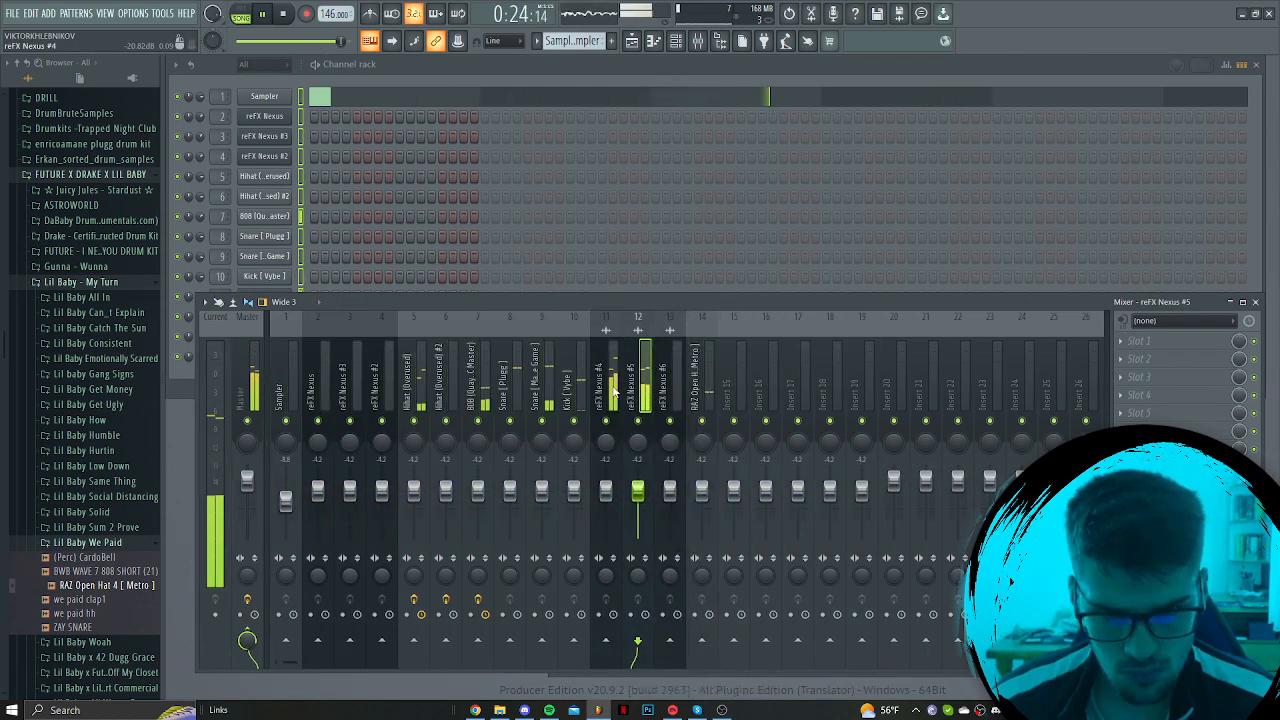
pyautogui.moveTo(606, 491); pyautogui.dragTo(606, 497)
pyautogui.moveTo(638, 490); pyautogui.dragTo(638, 499)
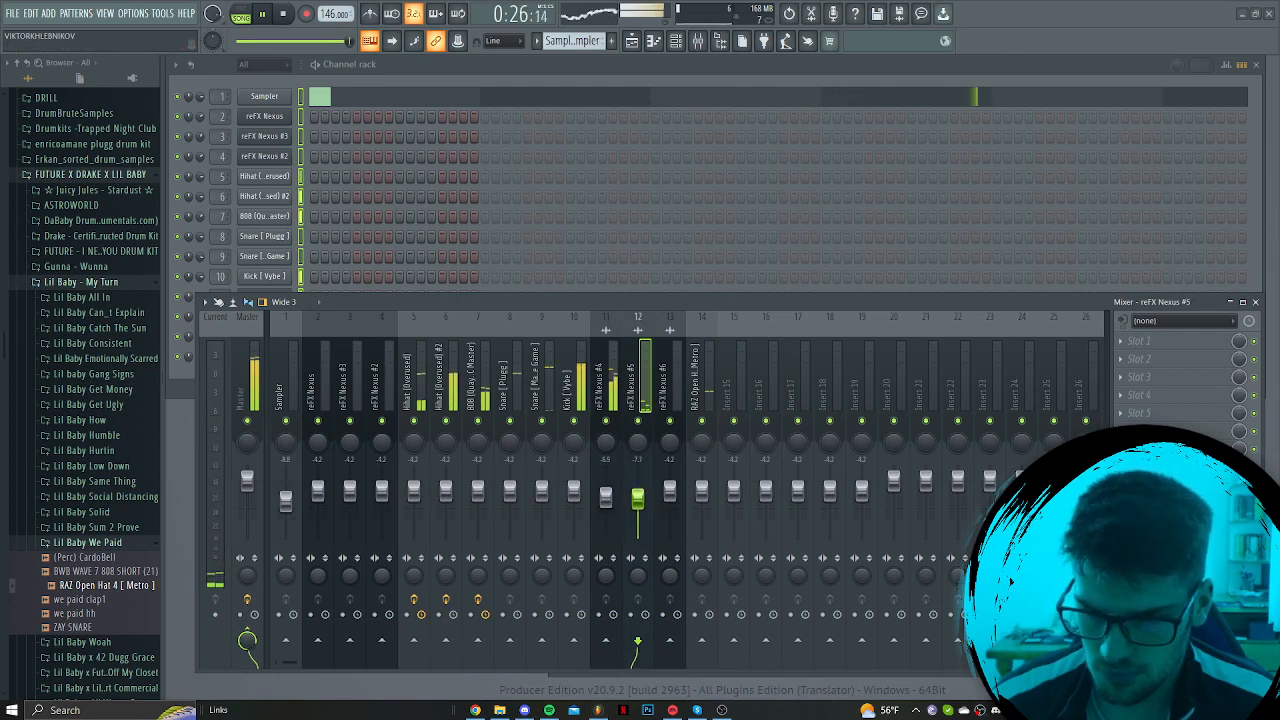
# Delete the combined Sampler drum pattern clips from playlist track 4 and start playback
pyautogui.click(631, 41)
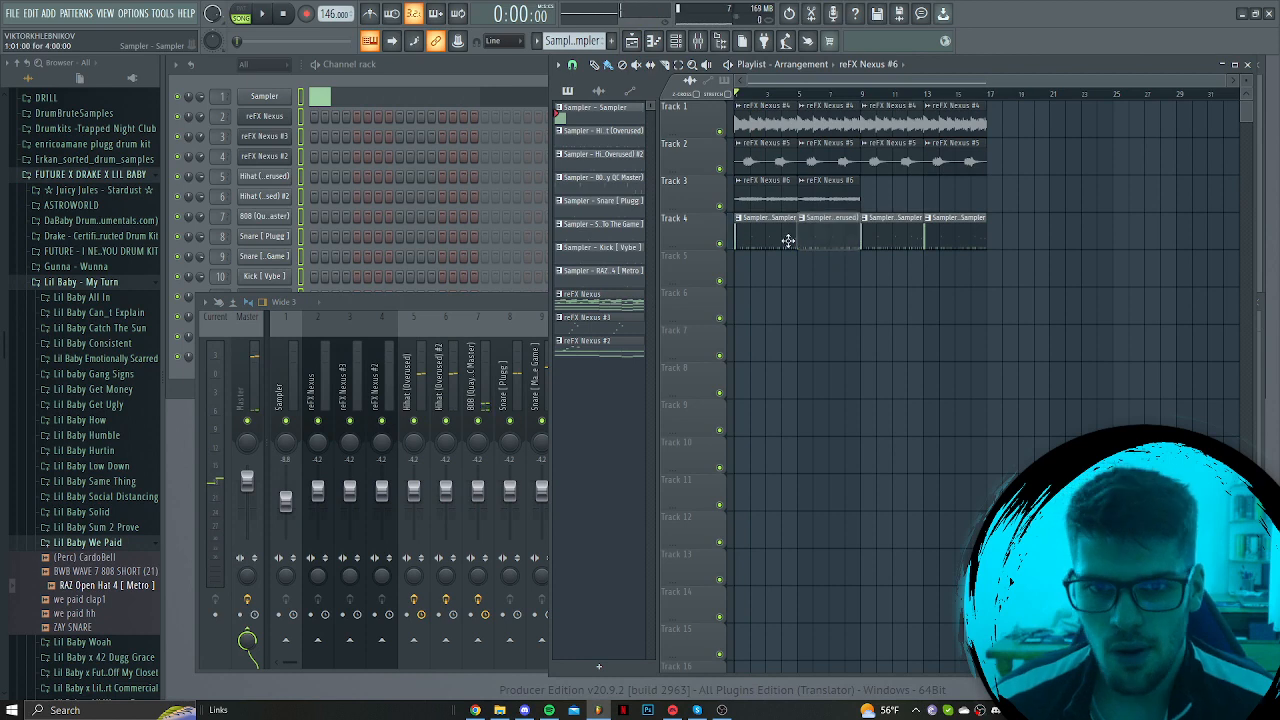
pyautogui.rightClick(955, 247)
pyautogui.rightClick(892, 247)
pyautogui.rightClick(845, 247)
pyautogui.press('space')
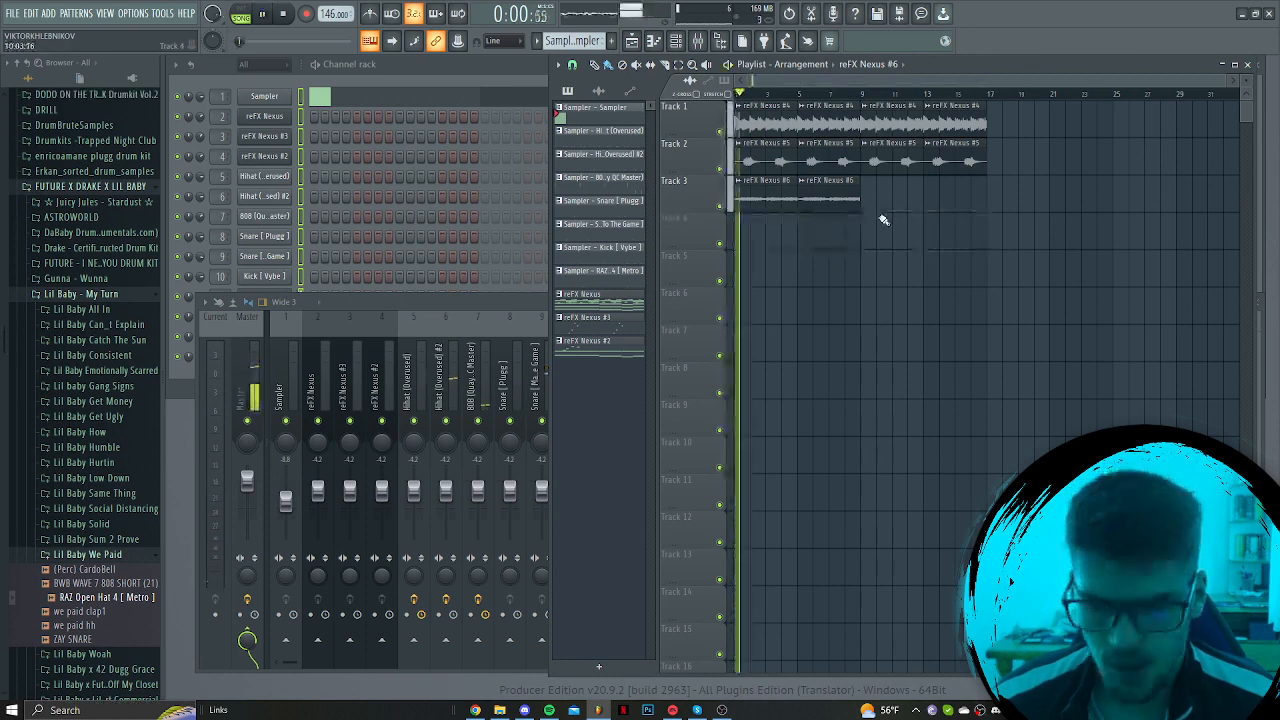
# Place the seven split drum patterns on playlist tracks 4 to 10 from bar 9 and duplicate them once up to bar 17
pyautogui.moveTo(586, 212); pyautogui.dragTo(597, 168)
pyautogui.keyDown('shift'); pyautogui.click(603, 135); pyautogui.keyUp('shift')
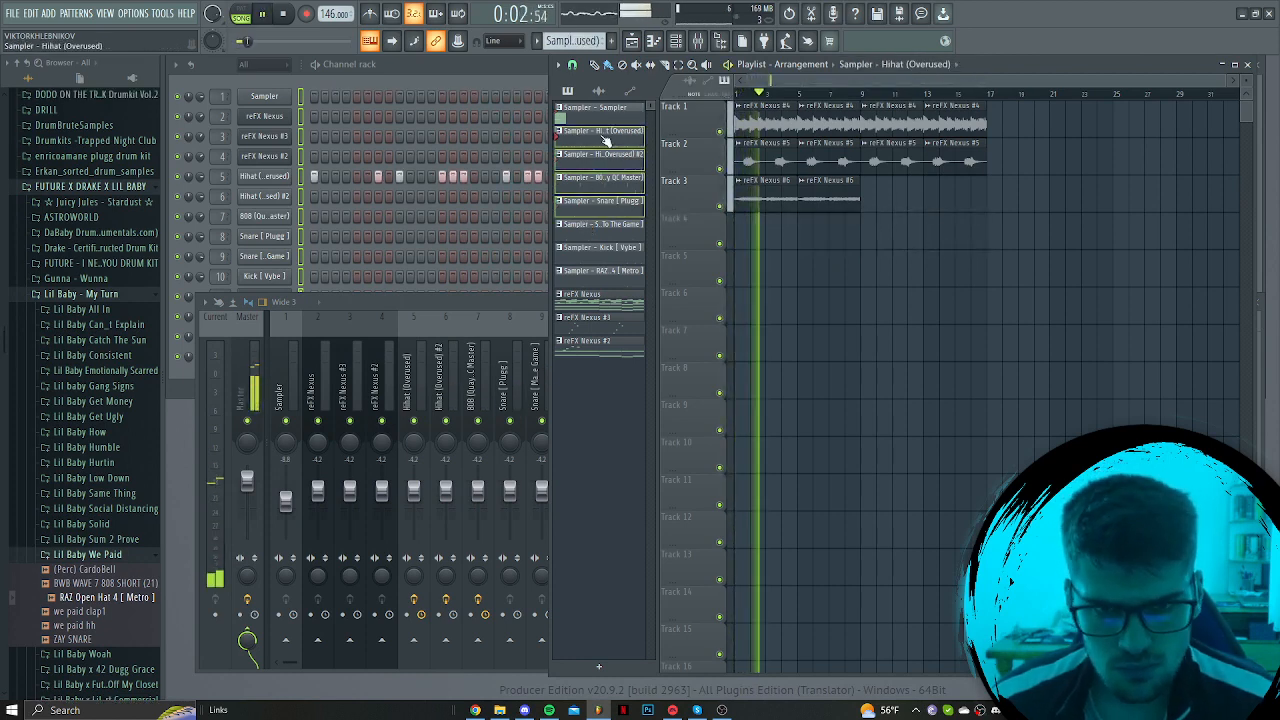
pyautogui.keyDown('shift'); pyautogui.click(613, 228); pyautogui.keyUp('shift')
pyautogui.keyDown('shift'); pyautogui.click(618, 274); pyautogui.keyUp('shift')
pyautogui.keyDown('shift'); pyautogui.click(612, 251); pyautogui.keyUp('shift')
pyautogui.moveTo(605, 230); pyautogui.dragTo(861, 226)
pyautogui.hotkey('ctrl', 'b')
# Trim the start of the first Hihat (Overused) clip on track 4 by about half a bar after bar 9
pyautogui.scroll(3, 883, 471)
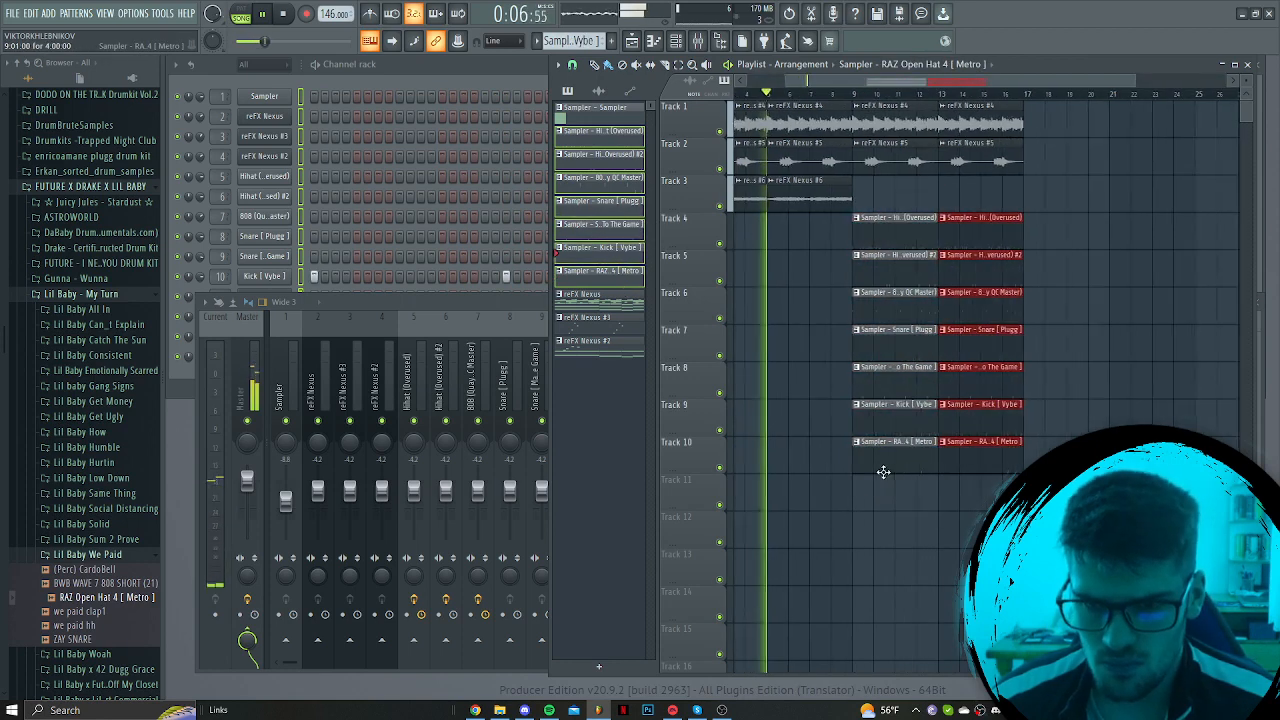
pyautogui.moveTo(841, 231); pyautogui.dragTo(856, 233)
pyautogui.rightClick(781, 309)
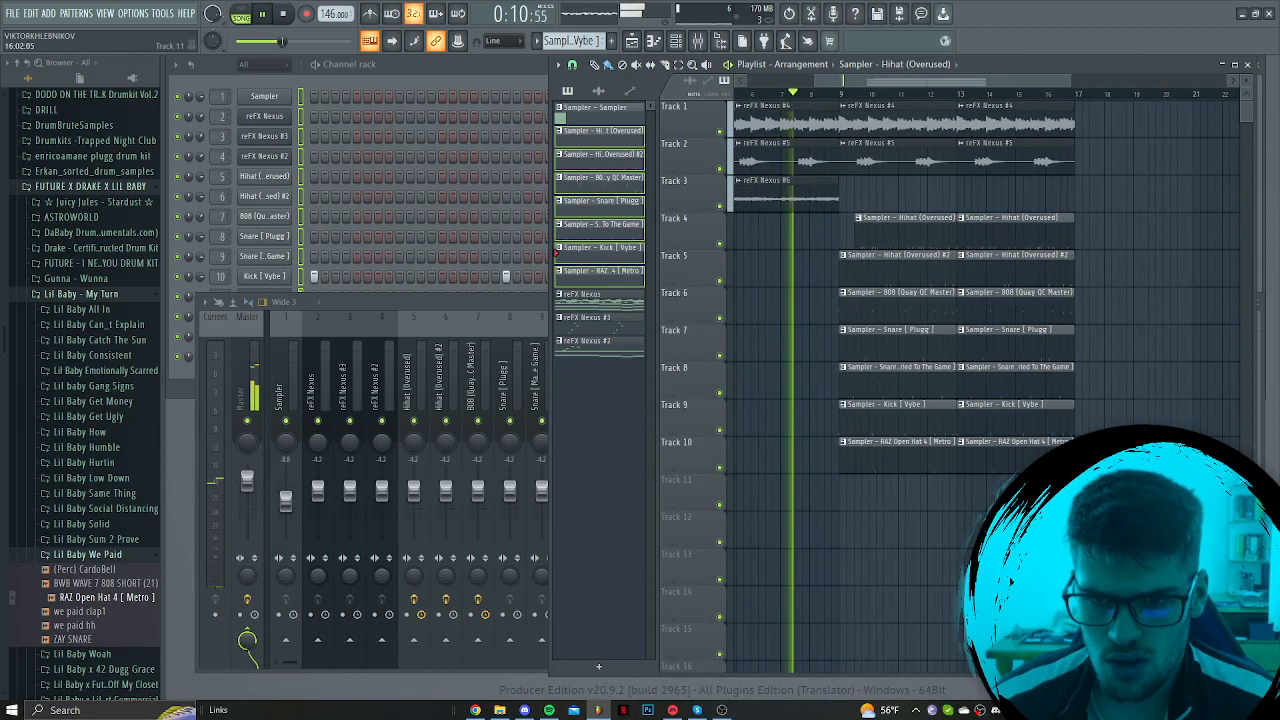
# Duplicate the melody and drum clips from bars 9 to 17 into bars 17 to 25
pyautogui.moveTo(1091, 492); pyautogui.dragTo(858, 136)
pyautogui.hotkey('ctrl', 'b')
pyautogui.hscroll(1, 879, 361)
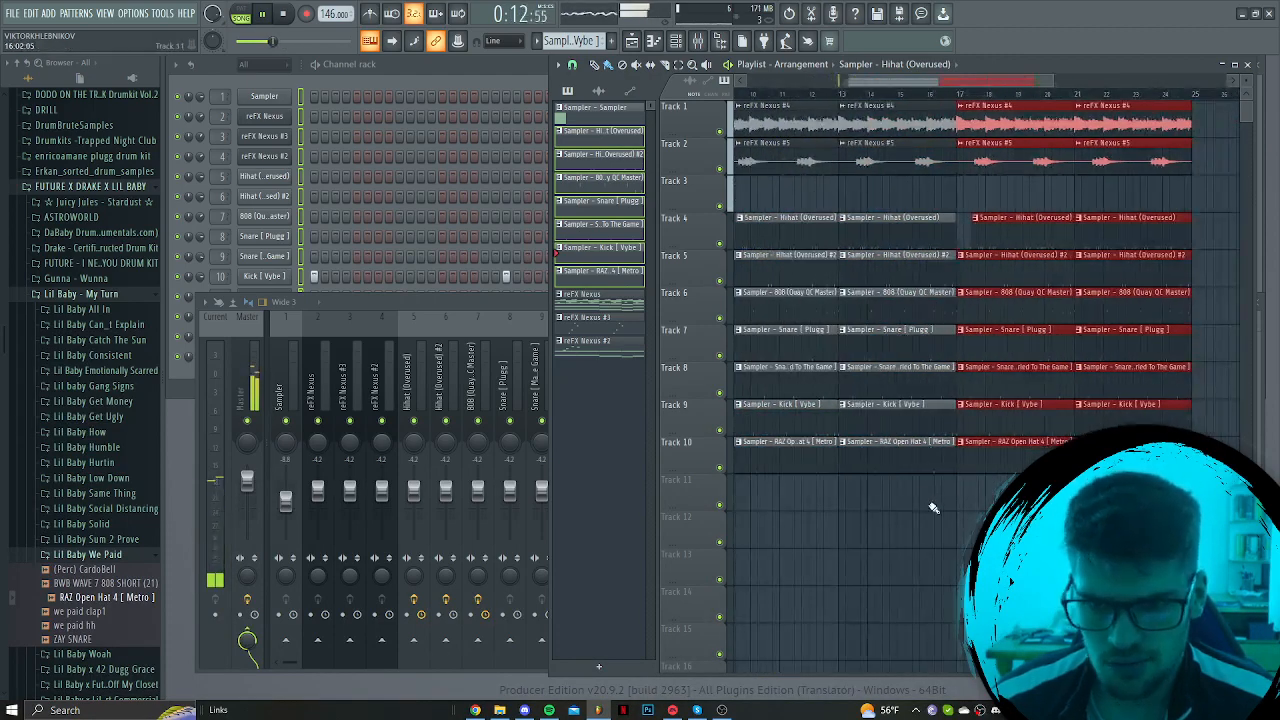
pyautogui.keyDown('ctrl'); pyautogui.click(874, 513); pyautogui.keyUp('ctrl')
pyautogui.scroll(-2, 874, 513)
# Add the VoiceTag 2 sample from the desktop files to playlist track 12 at bar 7 and play the arrangement
pyautogui.press('super+d')
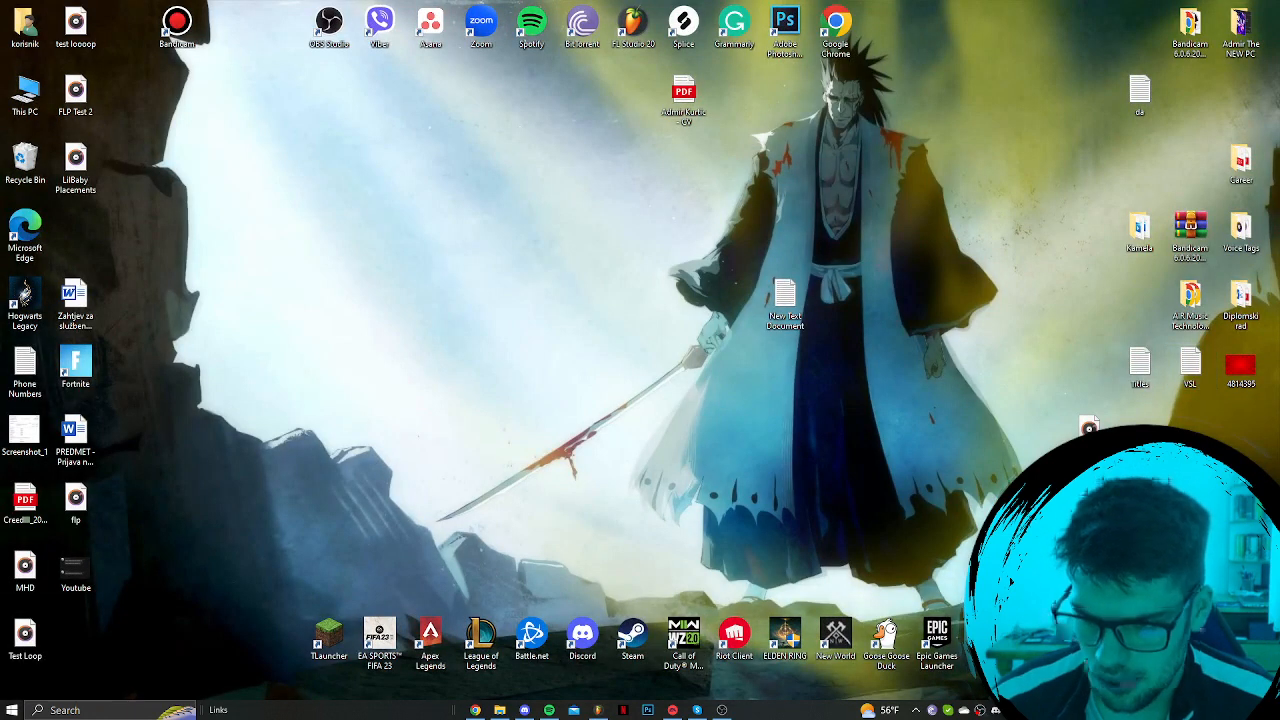
pyautogui.moveTo(548, 712); pyautogui.dragTo(808, 535)
pyautogui.press('space')
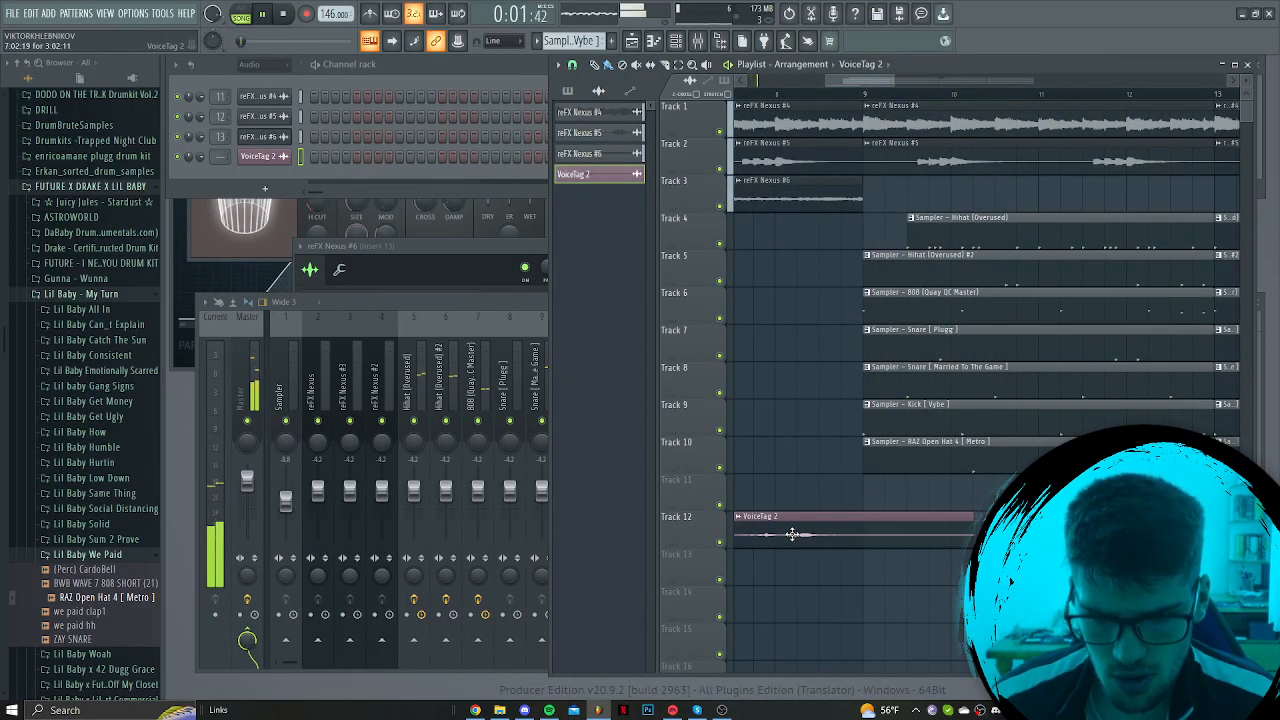
# Normalize the VoiceTag 2 clip and lower its channel volume to about 56%
pyautogui.doubleClick(791, 534)
pyautogui.click(525, 385)
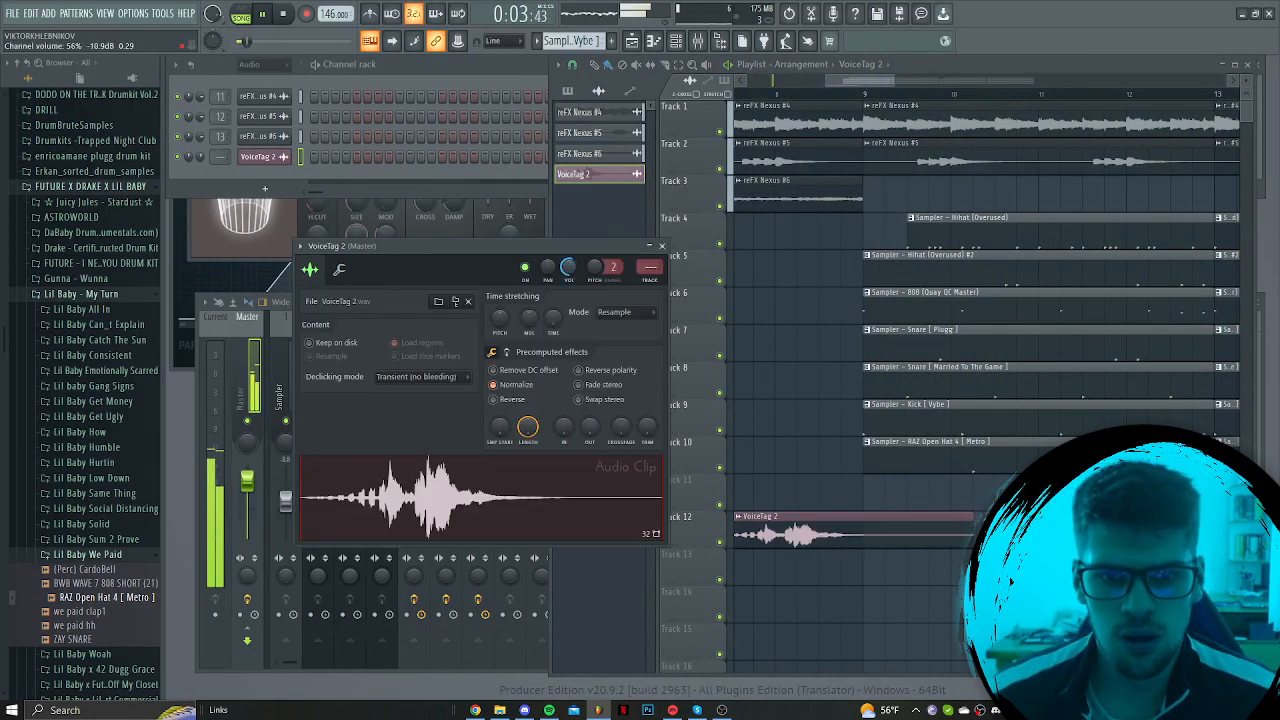
pyautogui.scroll(-4, 797, 334)
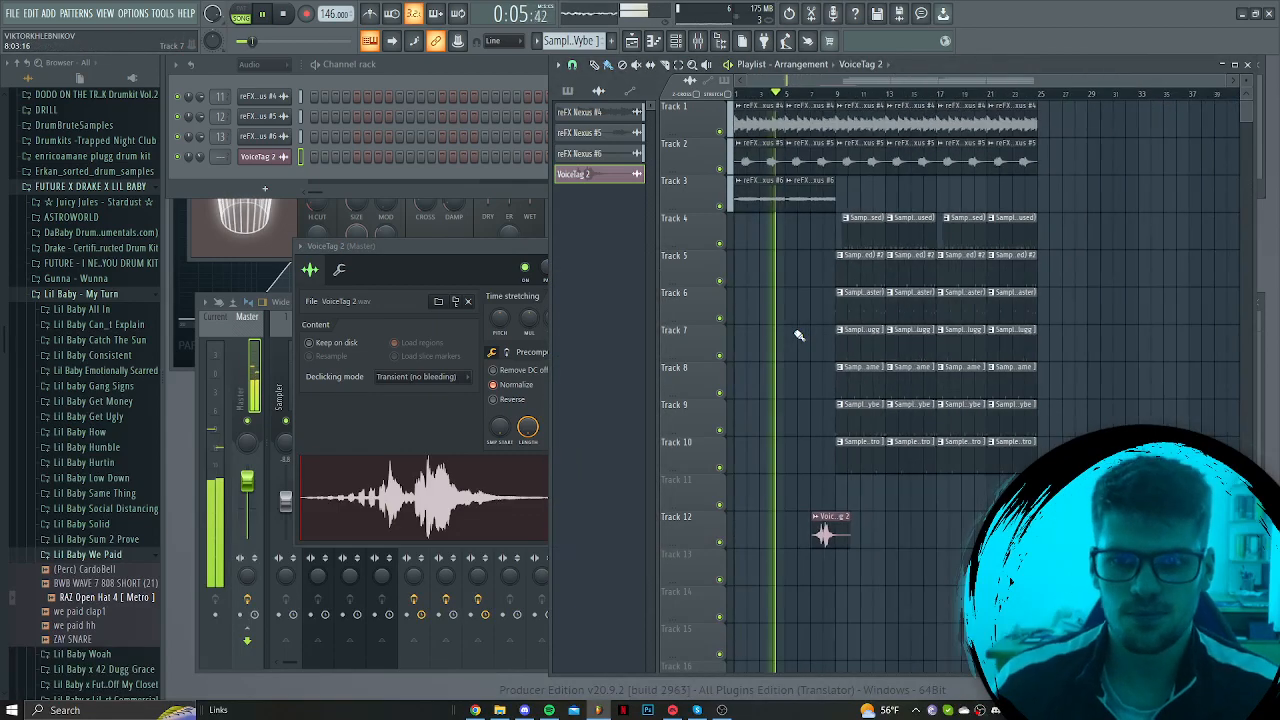
pyautogui.scroll(-2, 797, 320)
# Extend the trimmed hi-hat clip back to bar 17 and copy the two reFX Nexus #6 clips to bars 17 to 25
pyautogui.doubleClick(1054, 64)
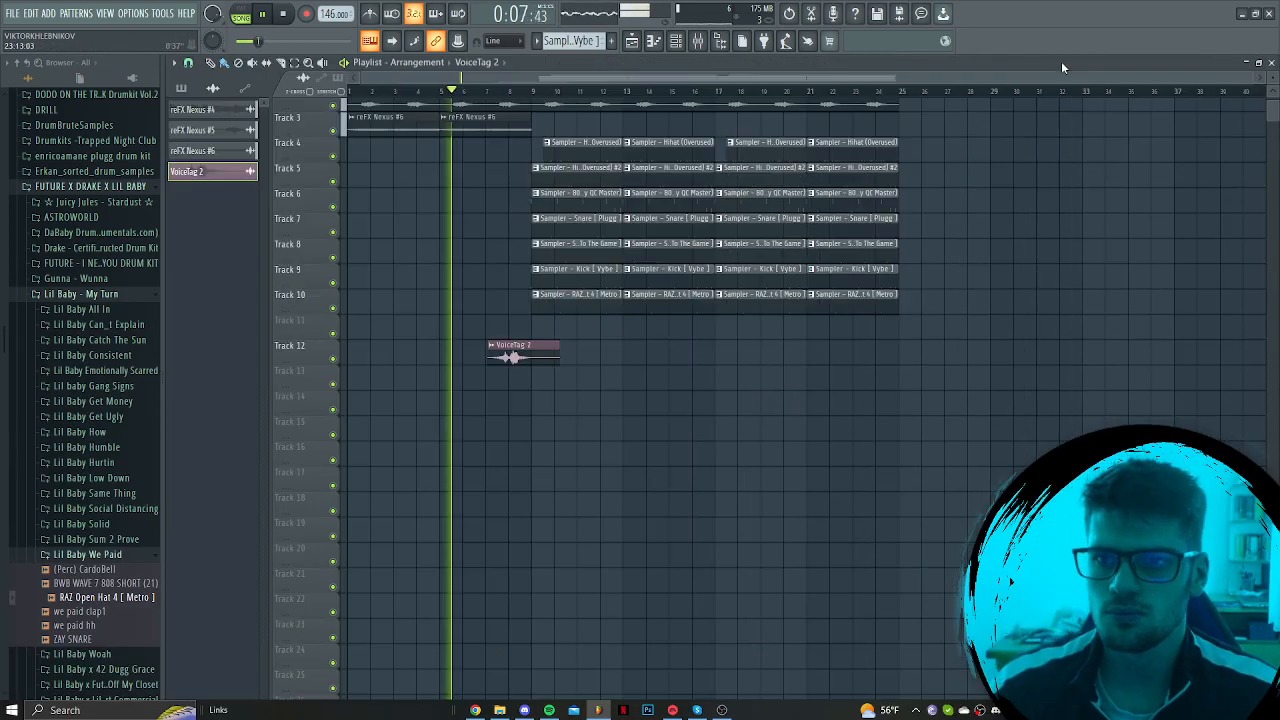
pyautogui.scroll(3, 660, 212)
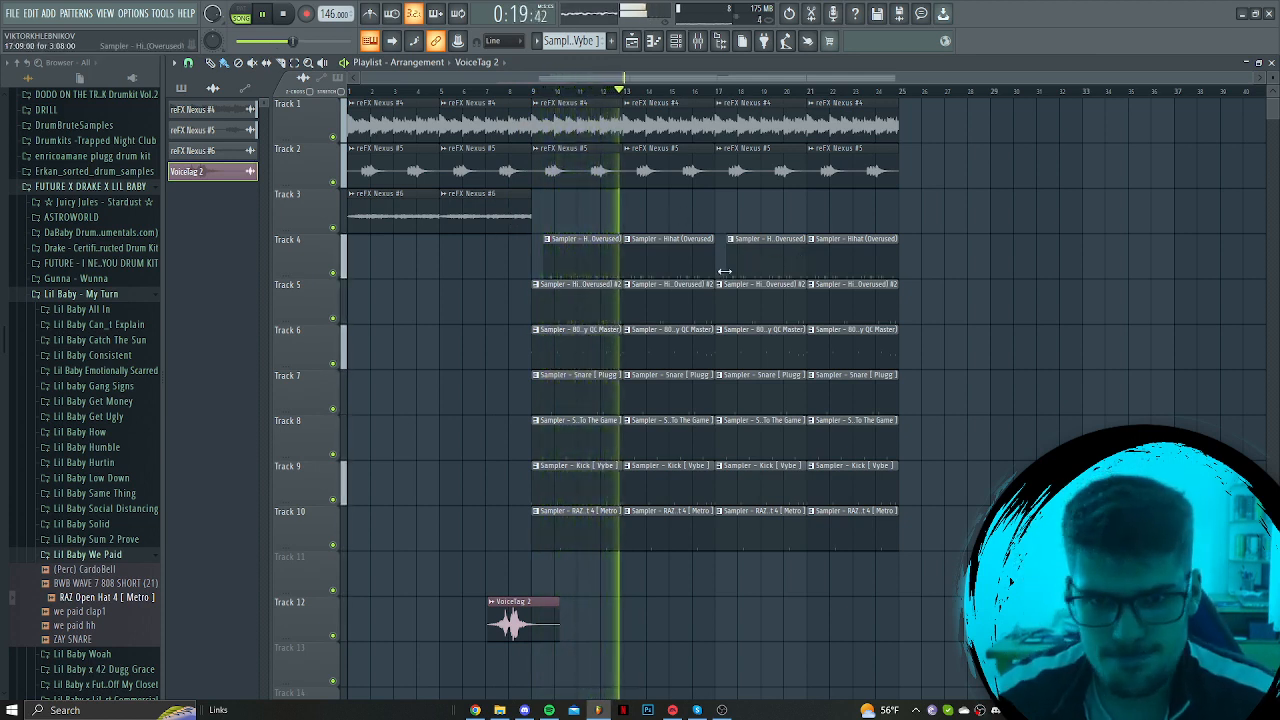
pyautogui.moveTo(726, 272); pyautogui.dragTo(718, 274)
pyautogui.moveTo(560, 223); pyautogui.dragTo(750, 226)
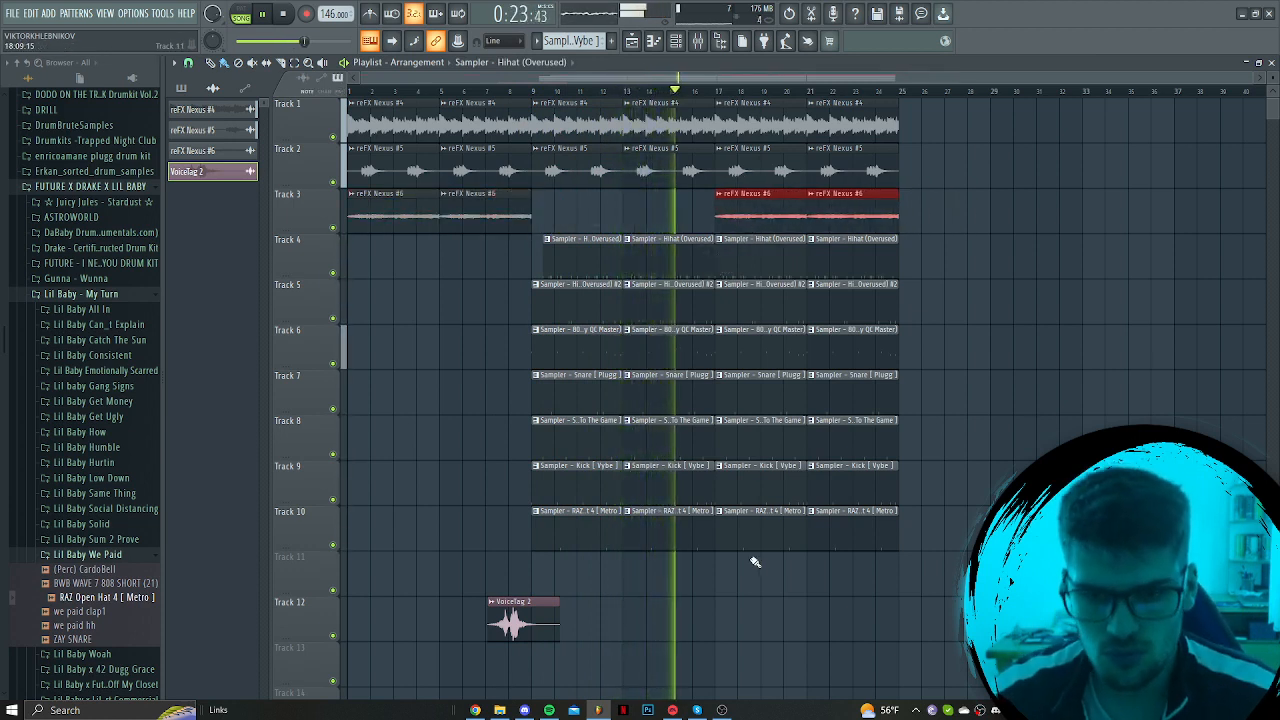
# Trim the starts of all seven drum clips at bar 17 to bar 18, leaving a one-bar drum break
pyautogui.moveTo(755, 552); pyautogui.dragTo(738, 251)
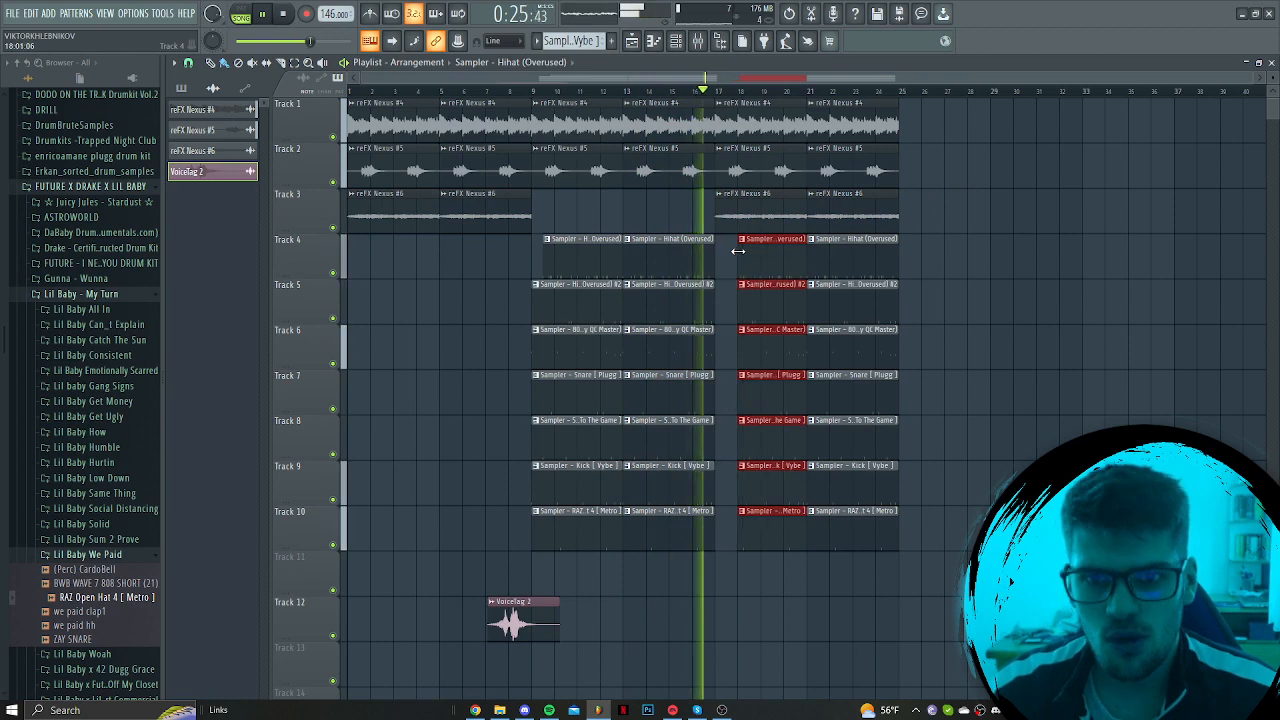
pyautogui.keyDown('ctrl'); pyautogui.click(722, 272); pyautogui.keyUp('ctrl')
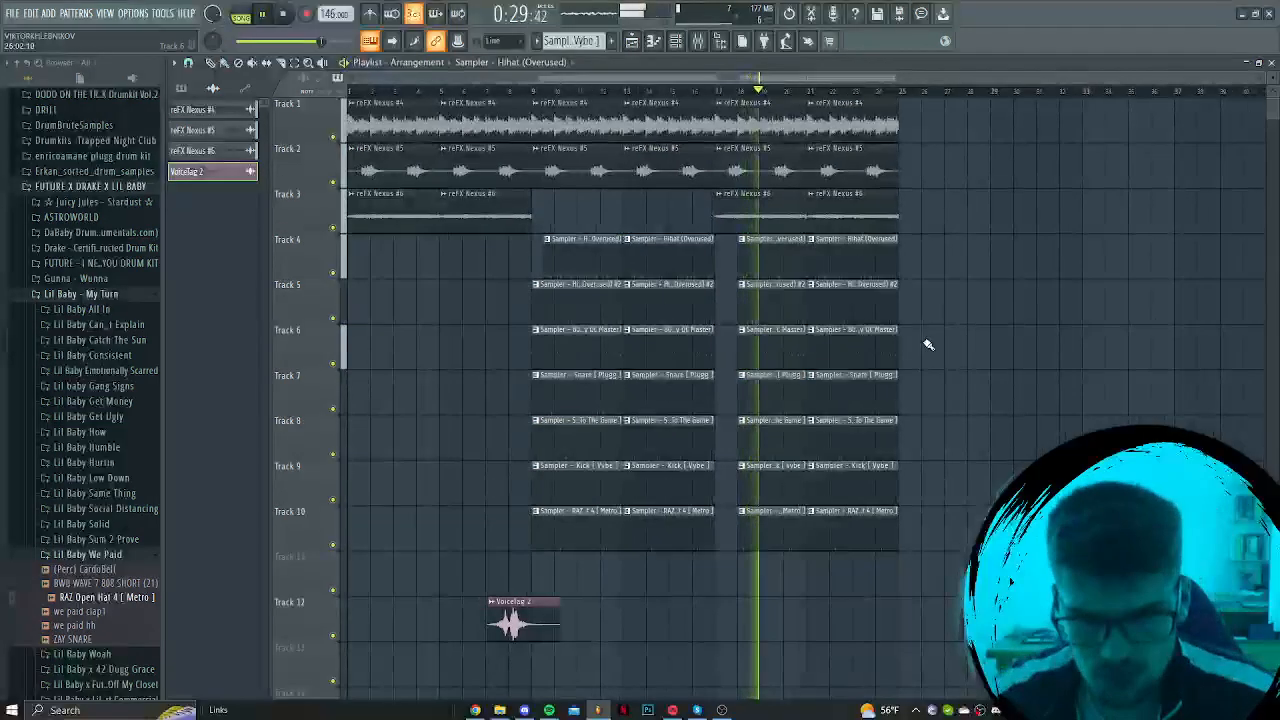
# Duplicate all melody and drum clips from bars 21 to 25 twice, extending the arrangement to bar 33
pyautogui.moveTo(920, 592); pyautogui.dragTo(806, 96)
pyautogui.hotkey('ctrl', 'b')
pyautogui.hotkey('ctrl', 'b')
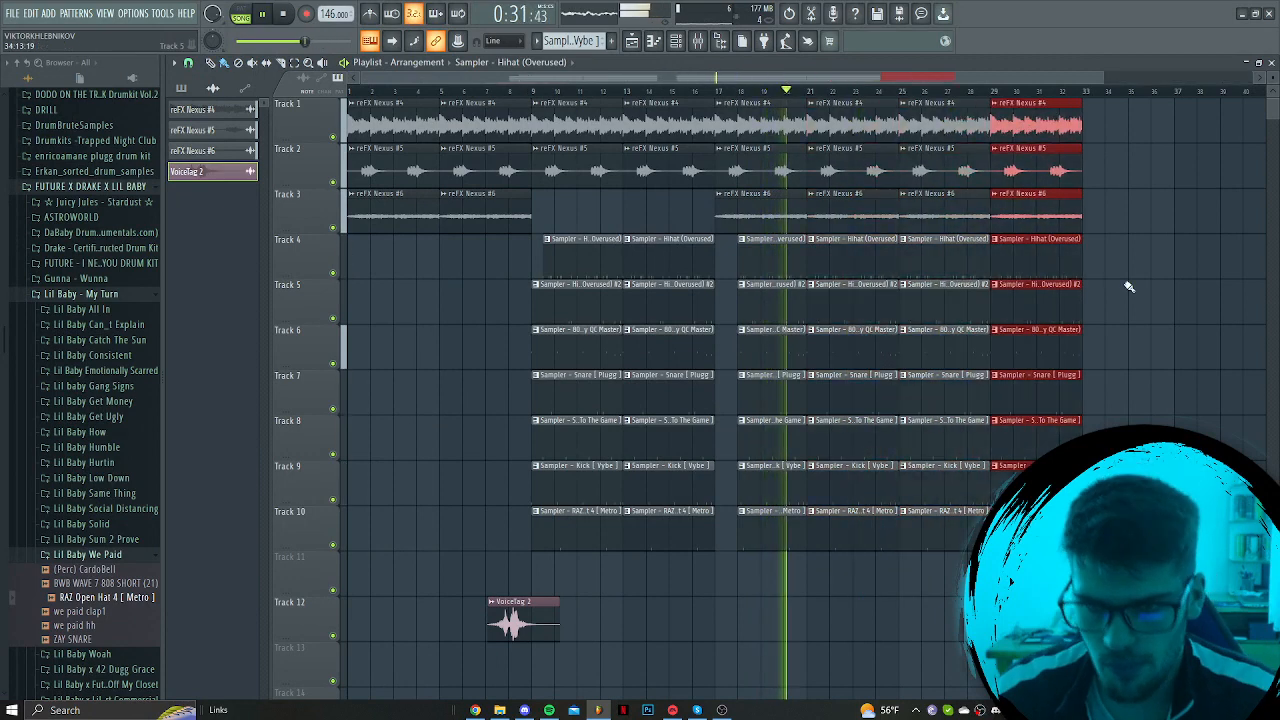
pyautogui.click(1100, 264)
pyautogui.scroll(-1, 1068, 224)
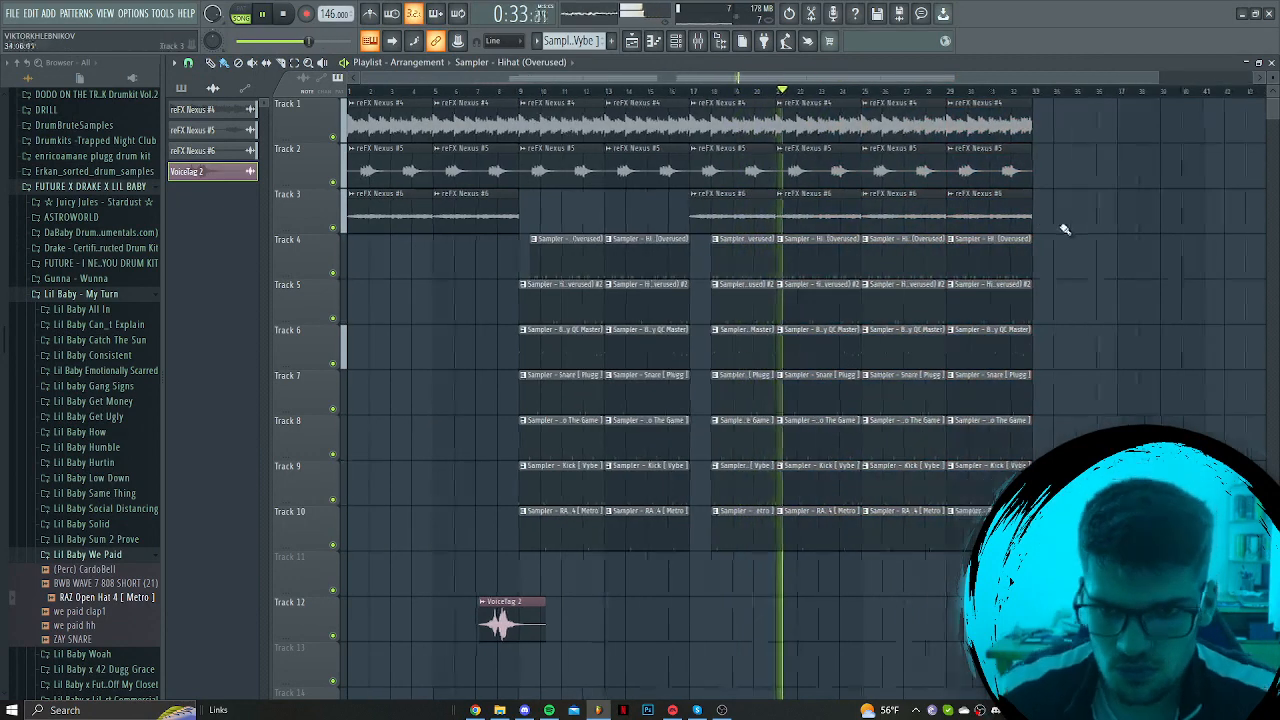
# Trim the start of the reFX Nexus #4 clip at bar 25 on track 1 to bar 26
pyautogui.scroll(-1, 948, 198)
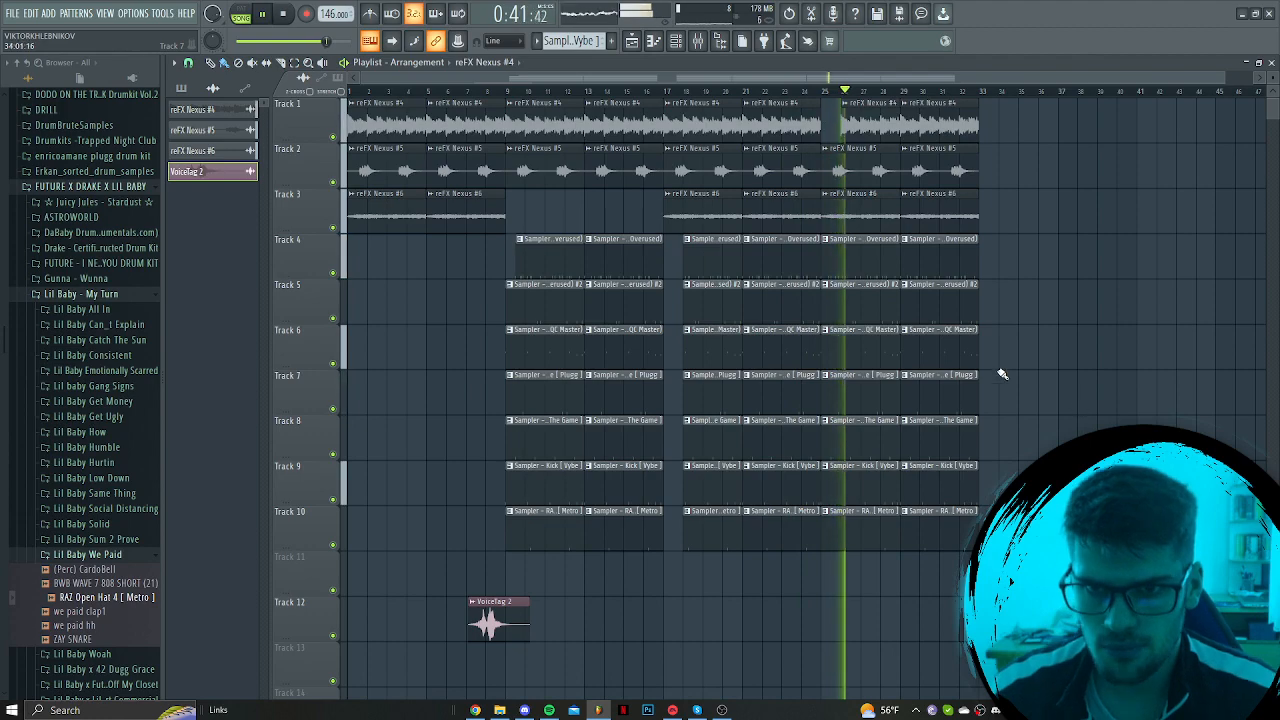
pyautogui.scroll(3, 785, 344)
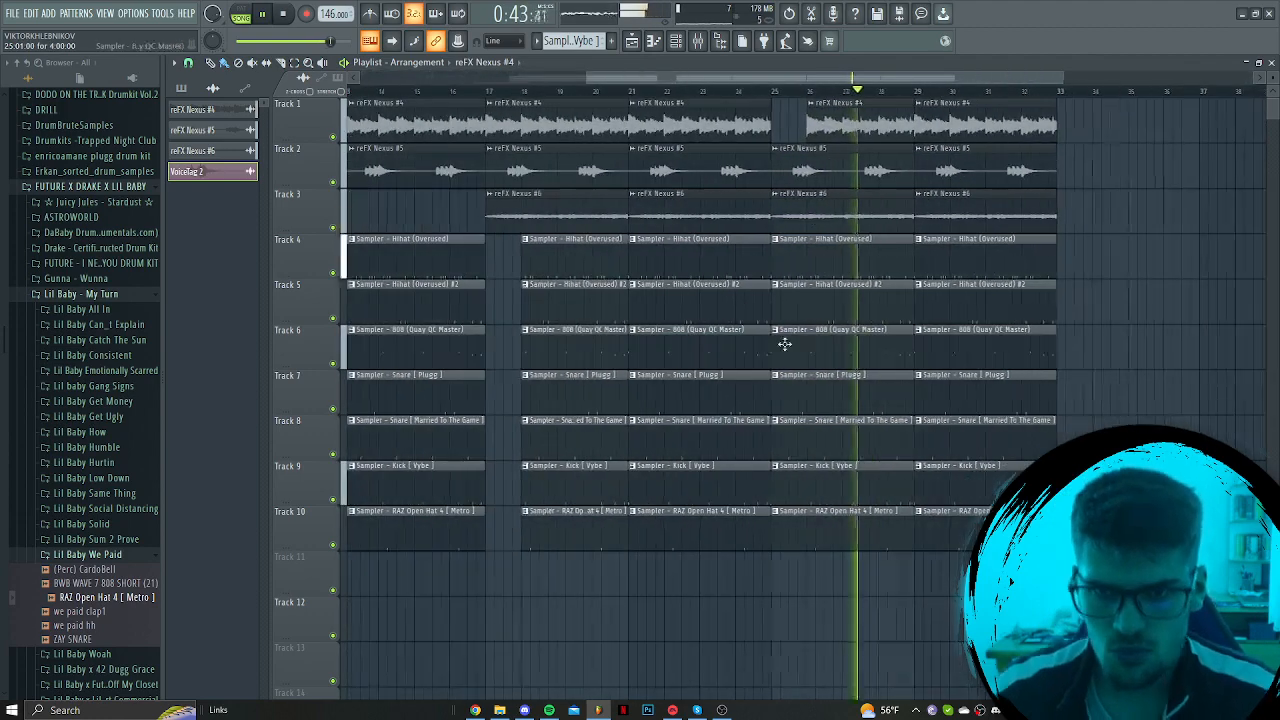
pyautogui.scroll(-3, 785, 344)
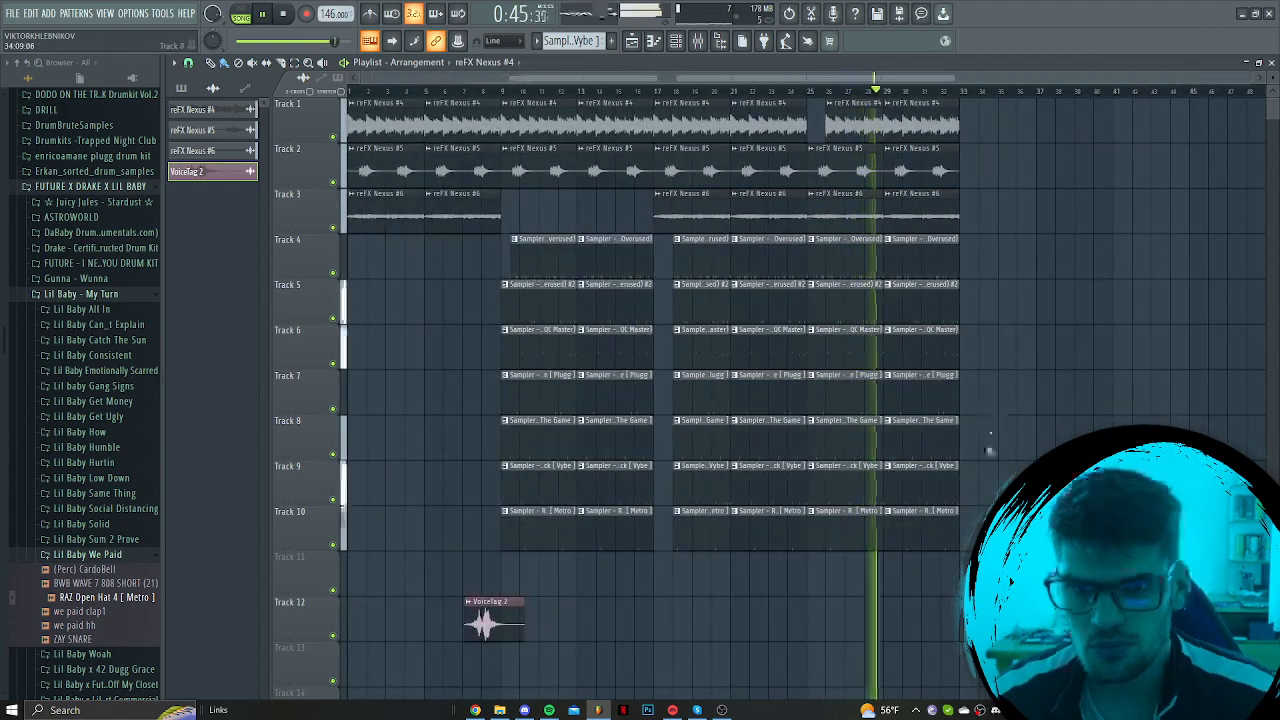
# Duplicate the melody clips on tracks 1 and 2 and both hi-hat clips from bars 29 to 33 twice, extending them to bar 41 without track 3's melody
pyautogui.moveTo(1029, 594); pyautogui.dragTo(902, 98)
pyautogui.hotkey('ctrl', 'b')
pyautogui.rightClick(1028, 220)
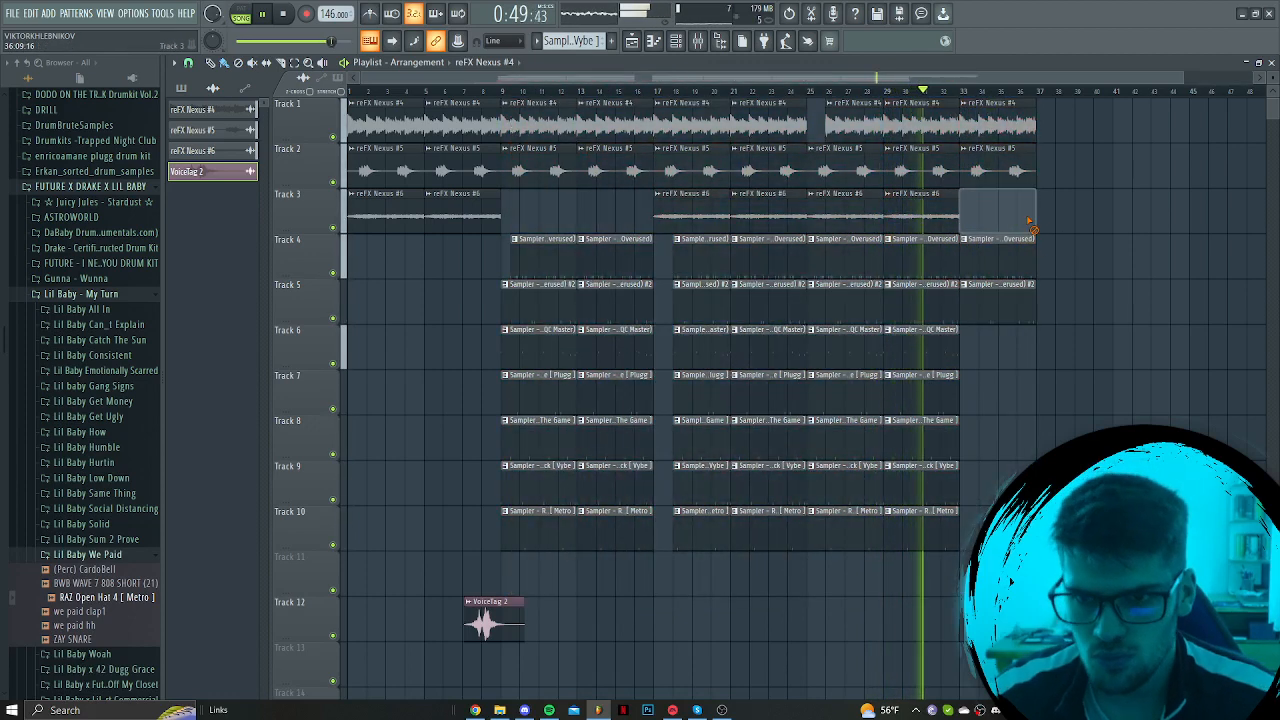
pyautogui.moveTo(1033, 226); pyautogui.dragTo(1036, 230)
pyautogui.moveTo(1058, 306); pyautogui.dragTo(986, 122)
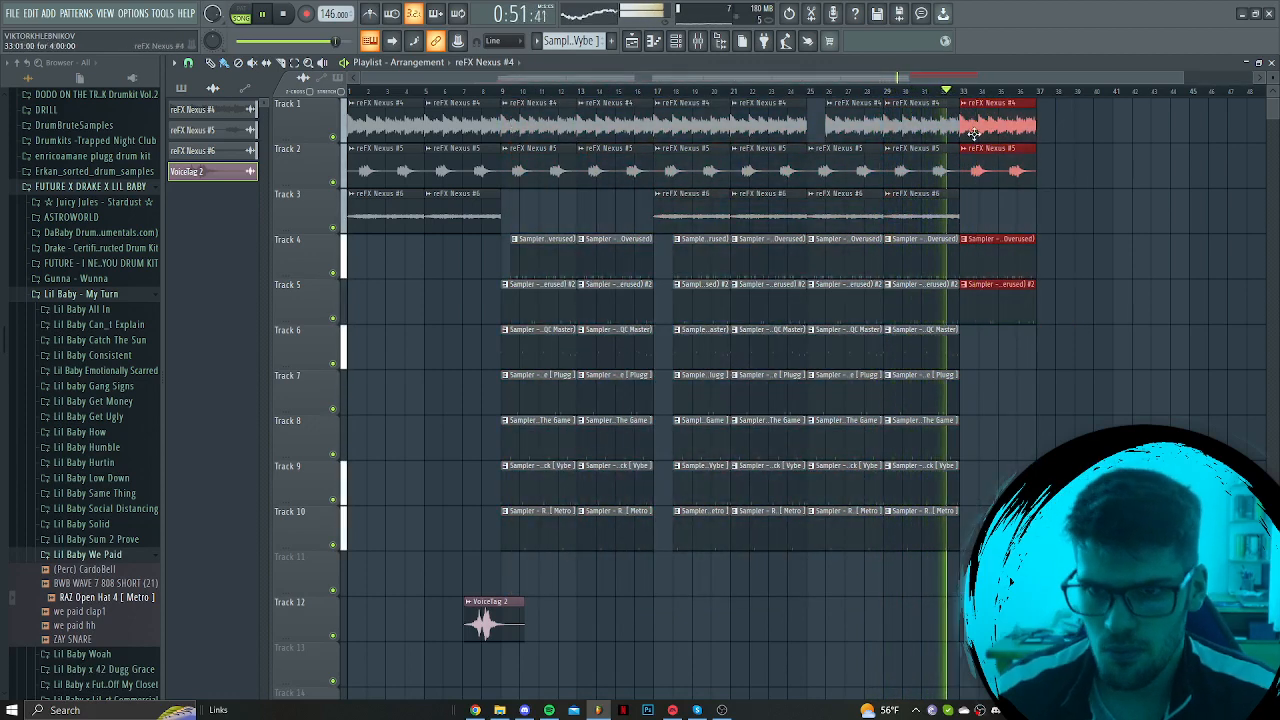
pyautogui.hotkey('ctrl', 'b')
pyautogui.click(991, 355)
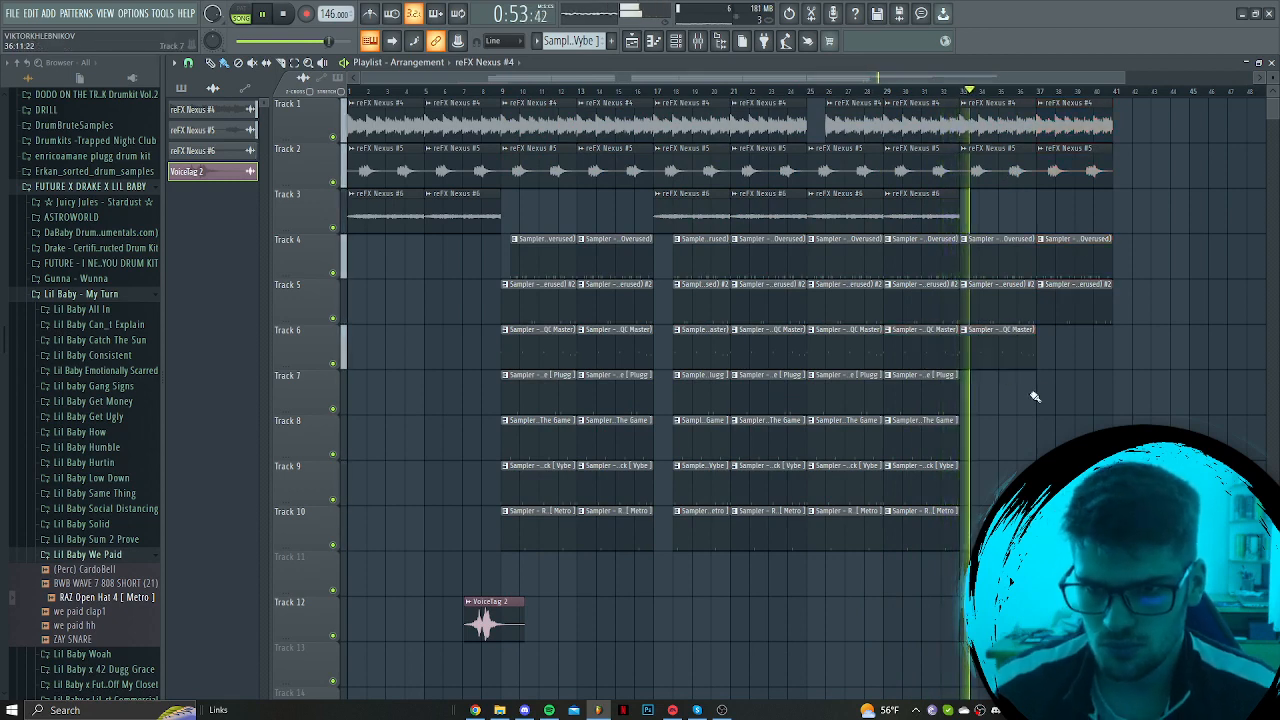
pyautogui.scroll(-1, 1035, 397)
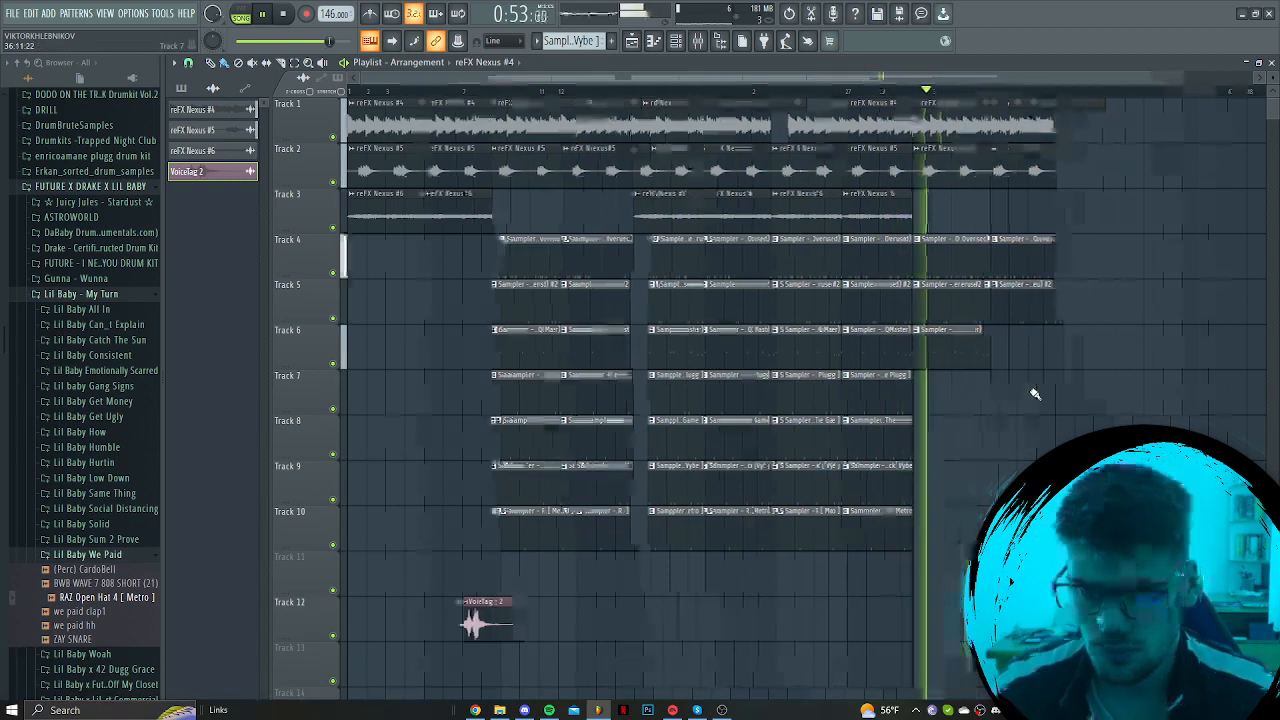
pyautogui.rightClick(966, 358)
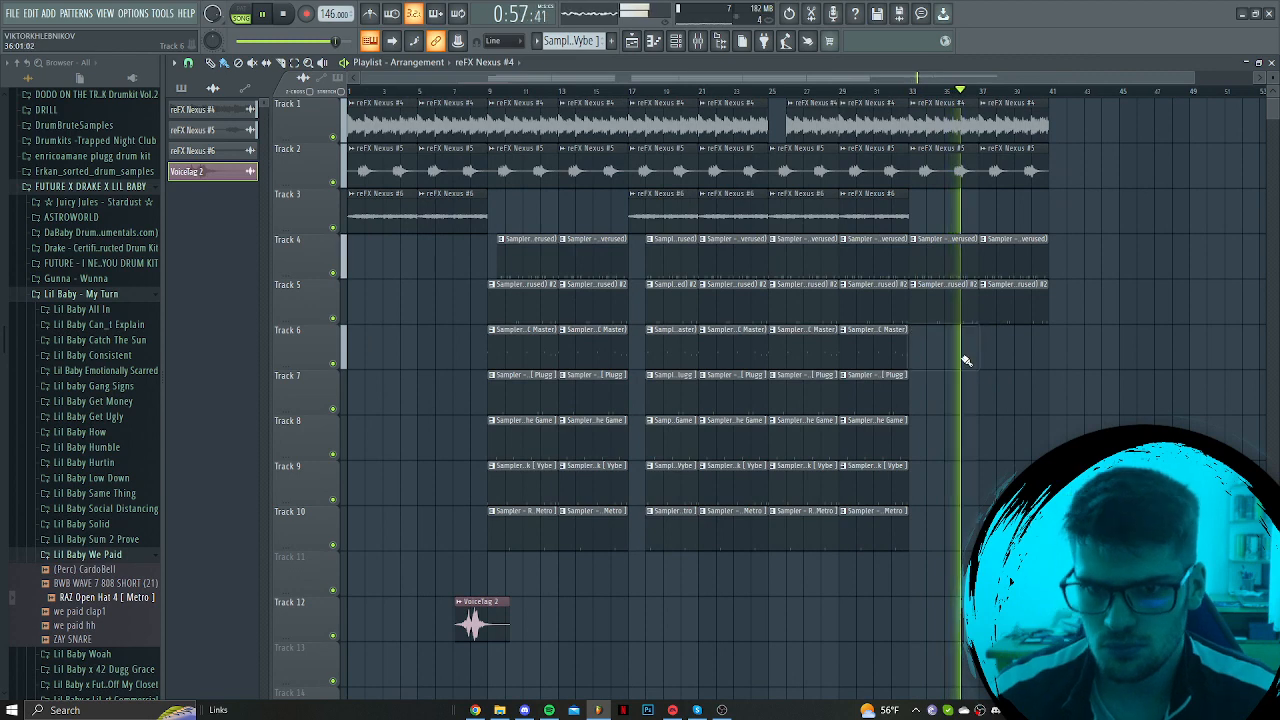
pyautogui.scroll(-1, 932, 388)
# Check the 808 channel's effects in the mixer and play the arrangement from bar 9
pyautogui.click(703, 47)
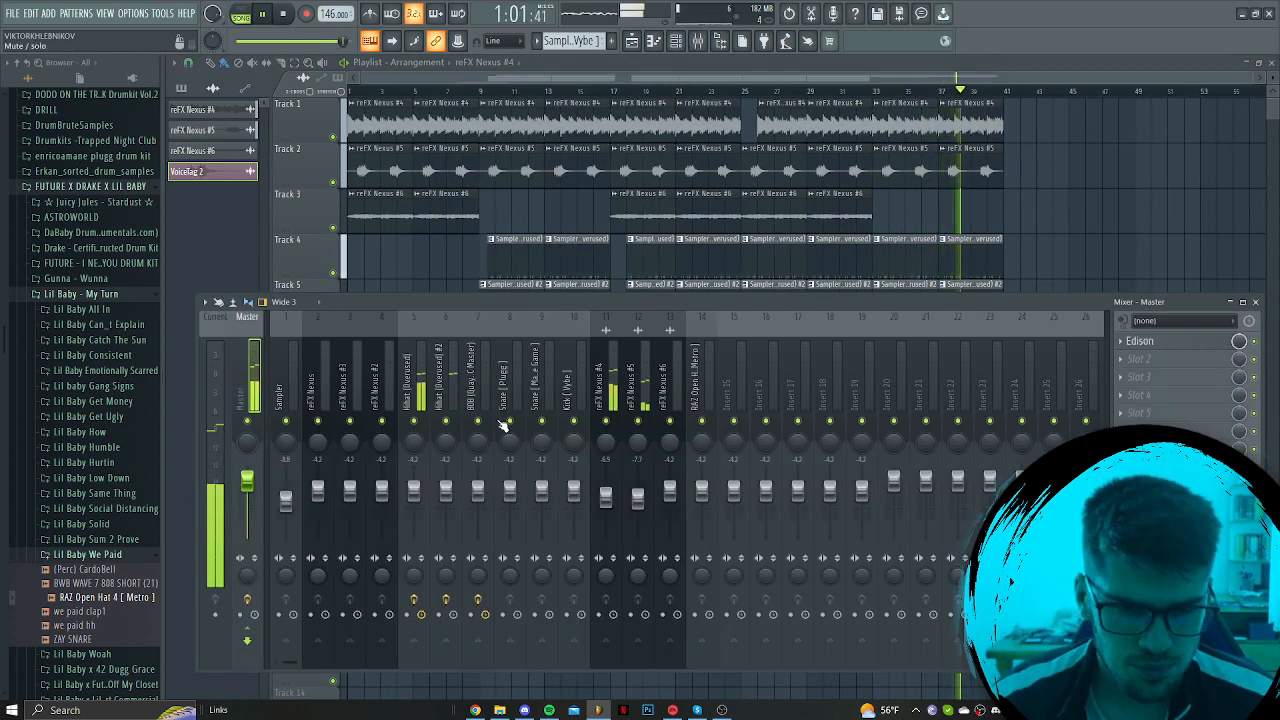
pyautogui.press('space')
pyautogui.click(474, 397)
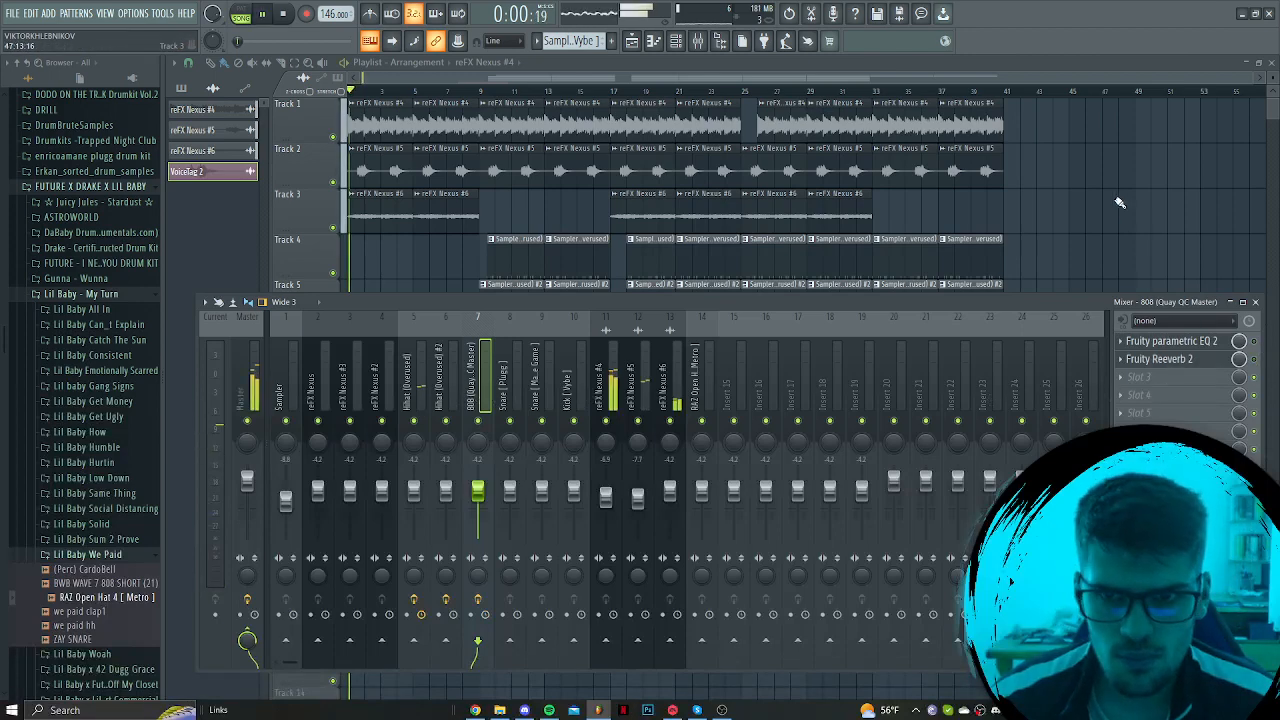
pyautogui.press('F9')
pyautogui.click(488, 93)
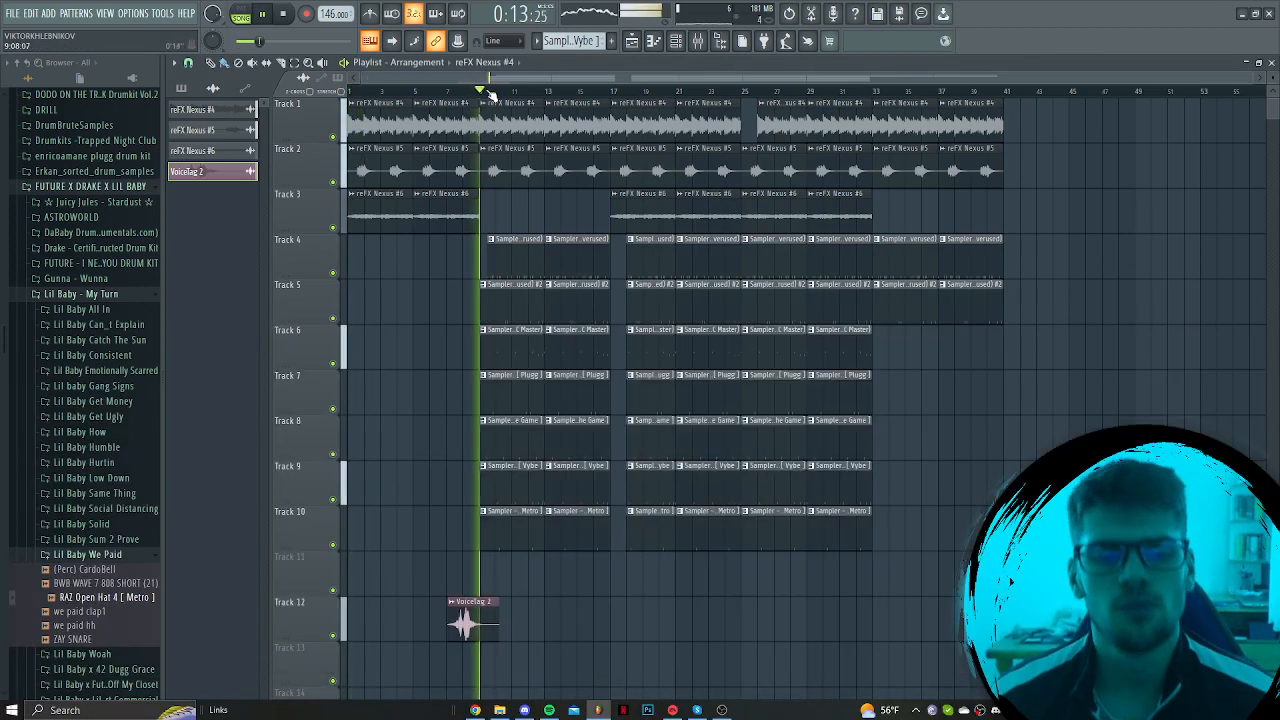
pyautogui.hotkey('ctrl', 's')
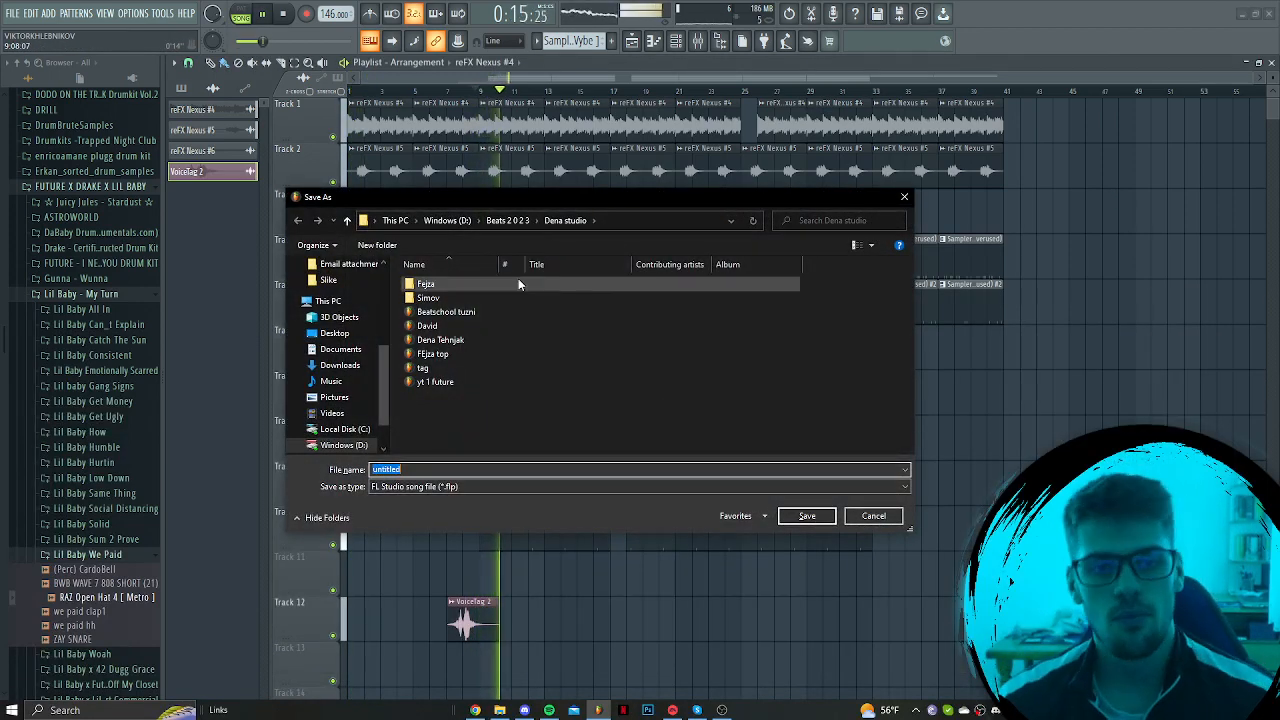
pyautogui.click(507, 220)
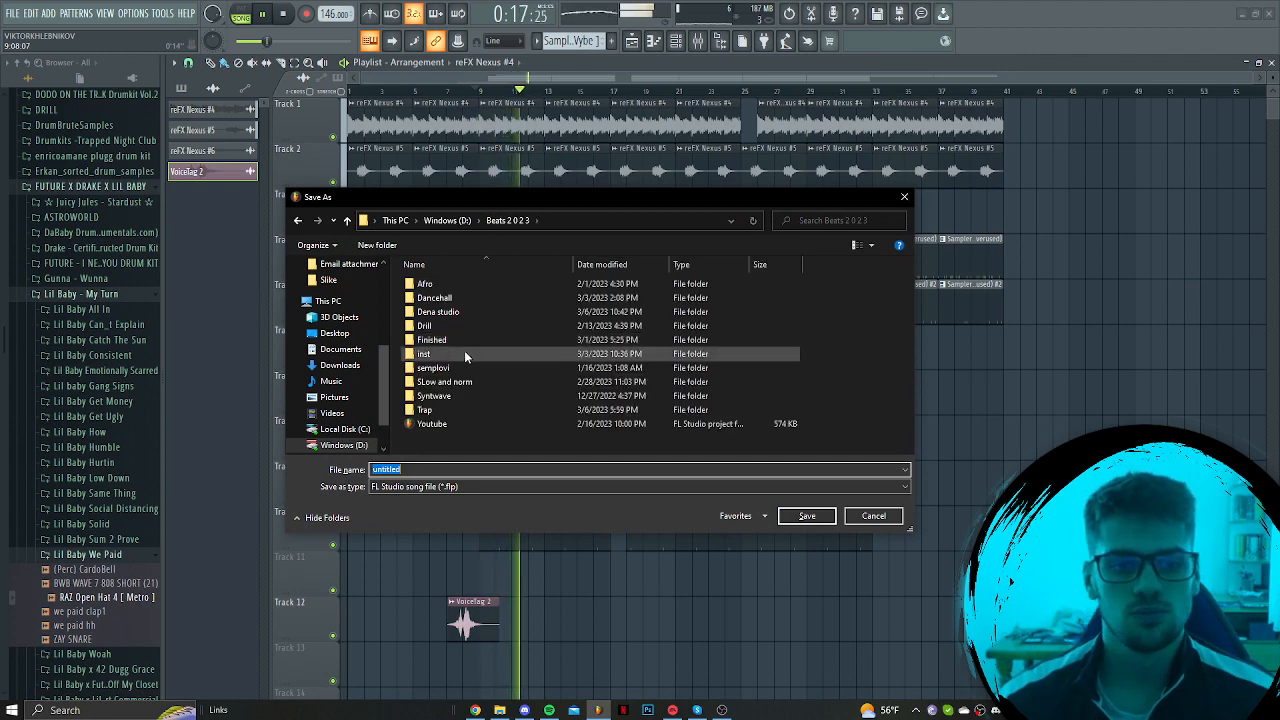
pyautogui.click(896, 517)
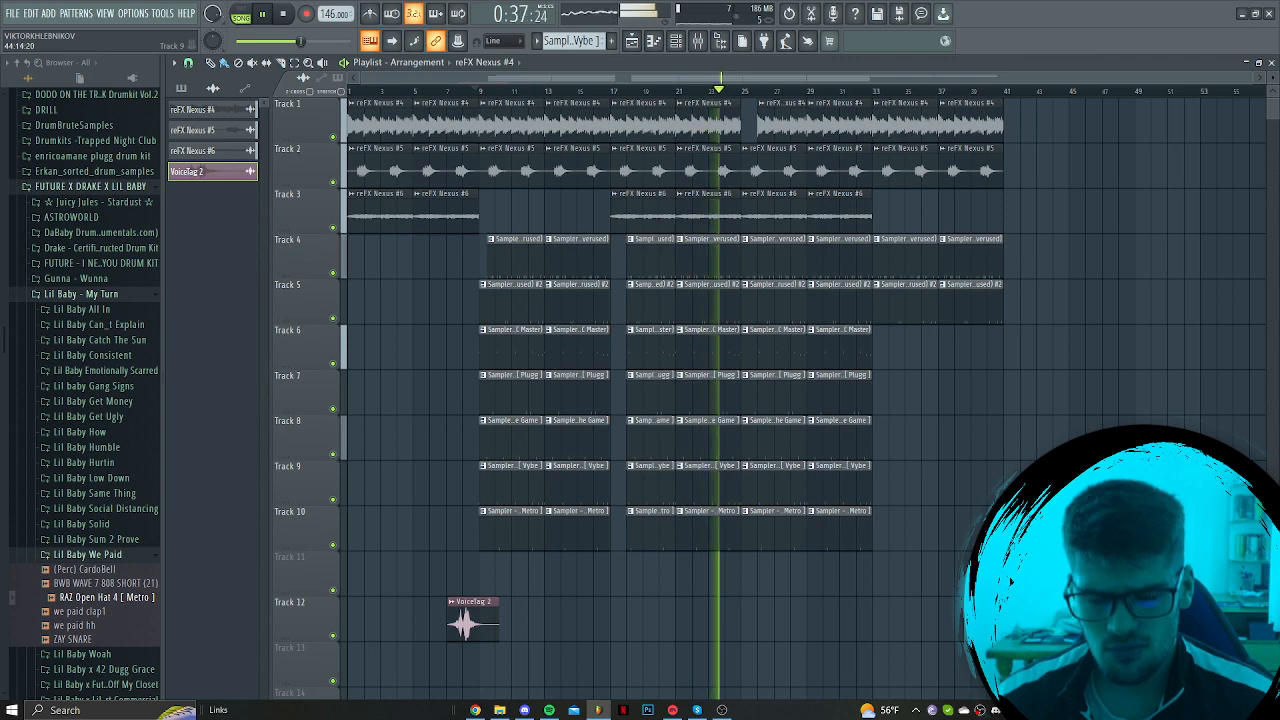
# Review the full arrangement up to bar 41 during playback and switch to OBS Studio
pyautogui.scroll(2, 713, 284)
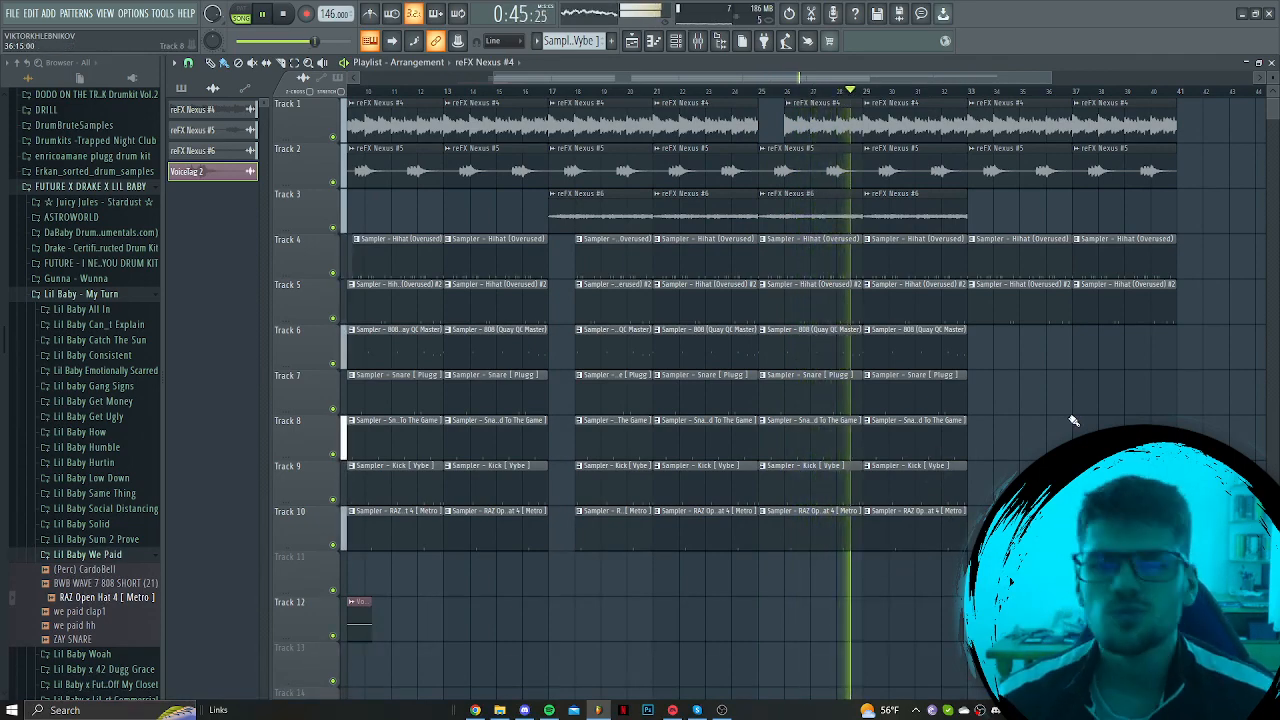
pyautogui.scroll(-2, 960, 434)
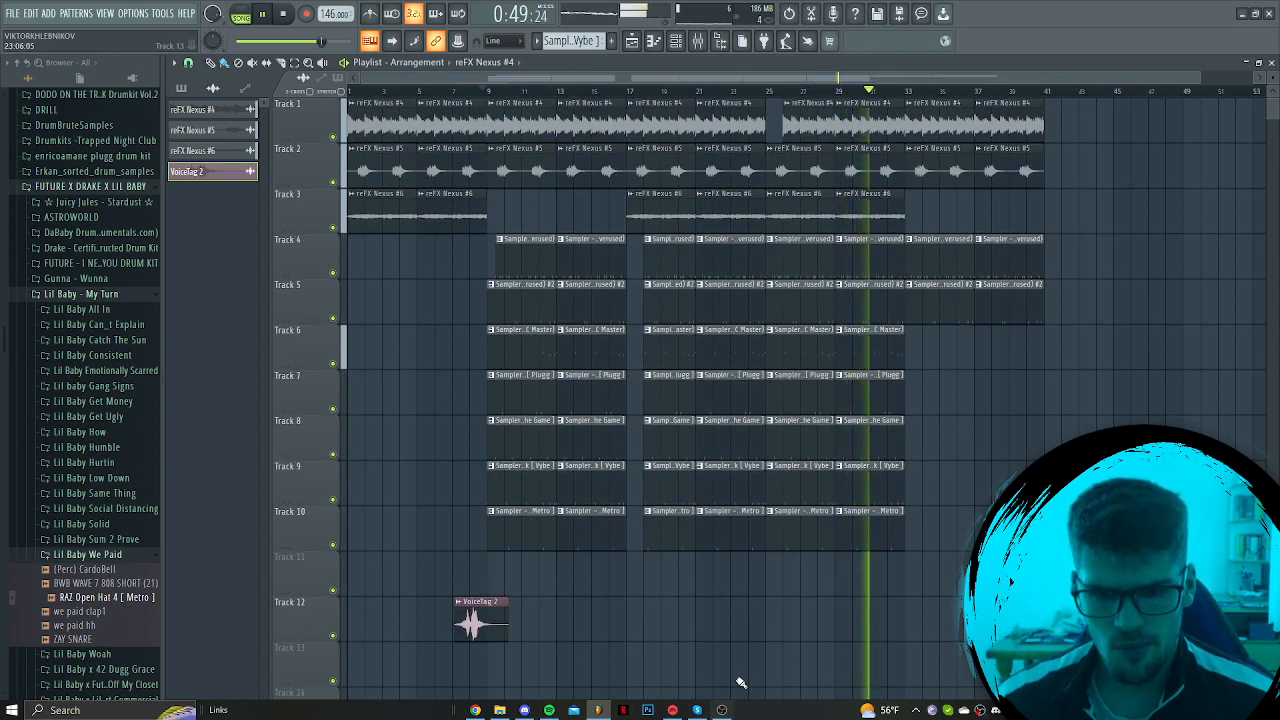
pyautogui.moveTo(734, 709)
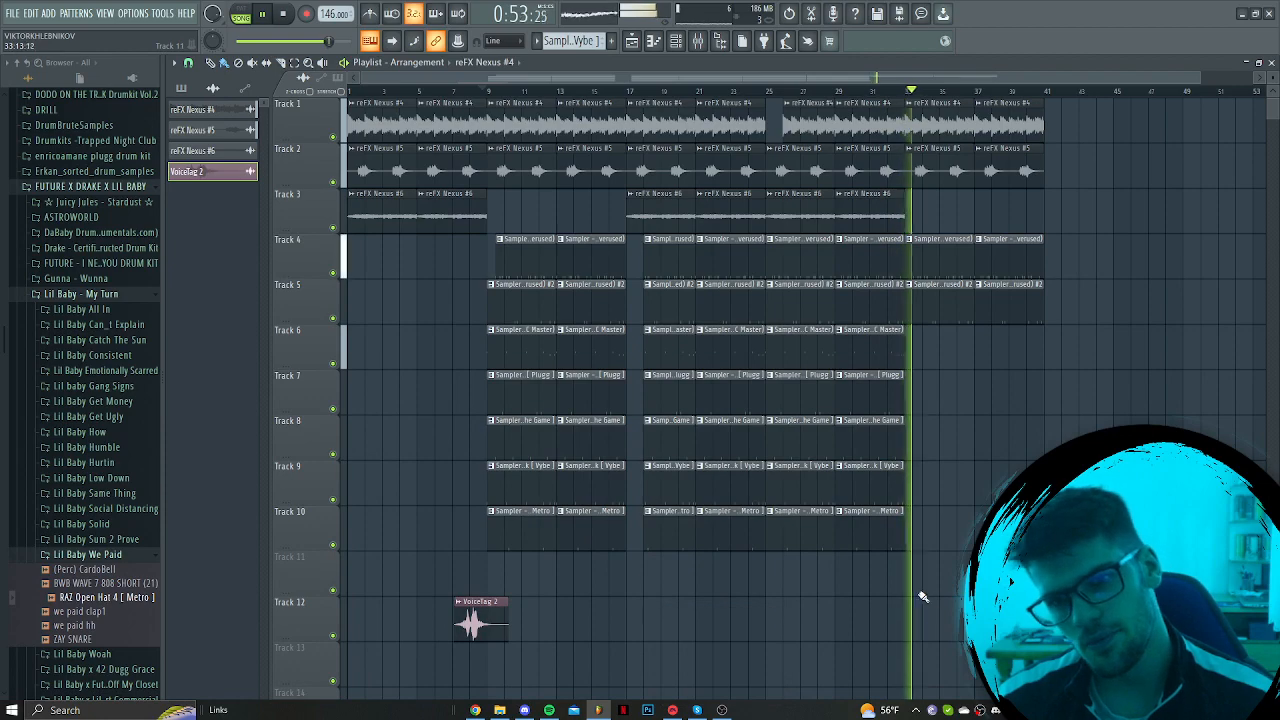
pyautogui.click(722, 709)
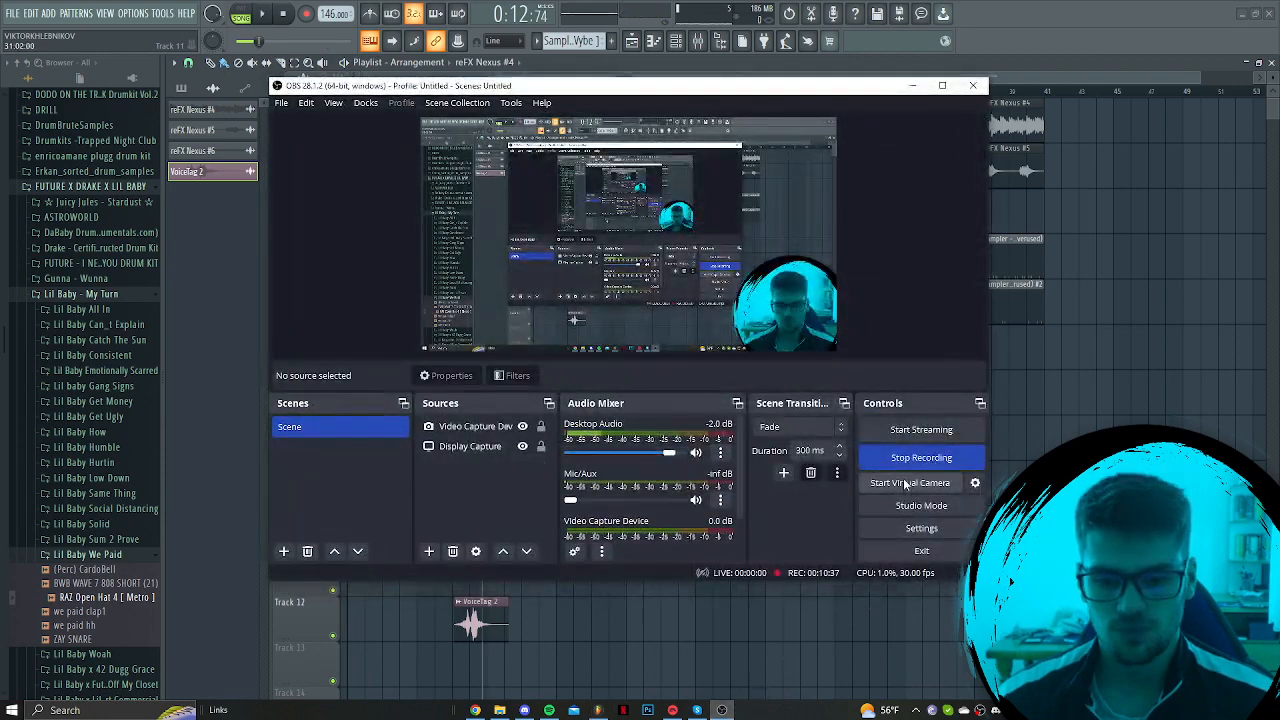